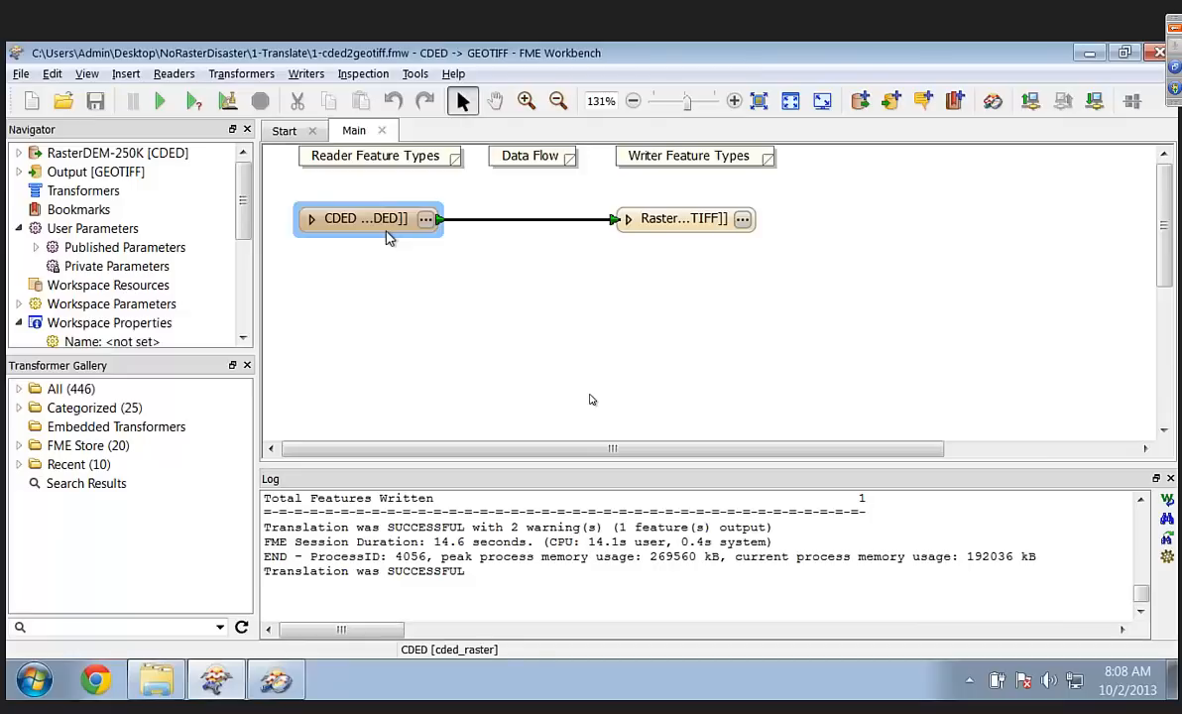
# Step: Run the 1-cded2geotiff workspace to translate the CDED elevation raster to GeoTIFF
pyautogui.click(160, 100)
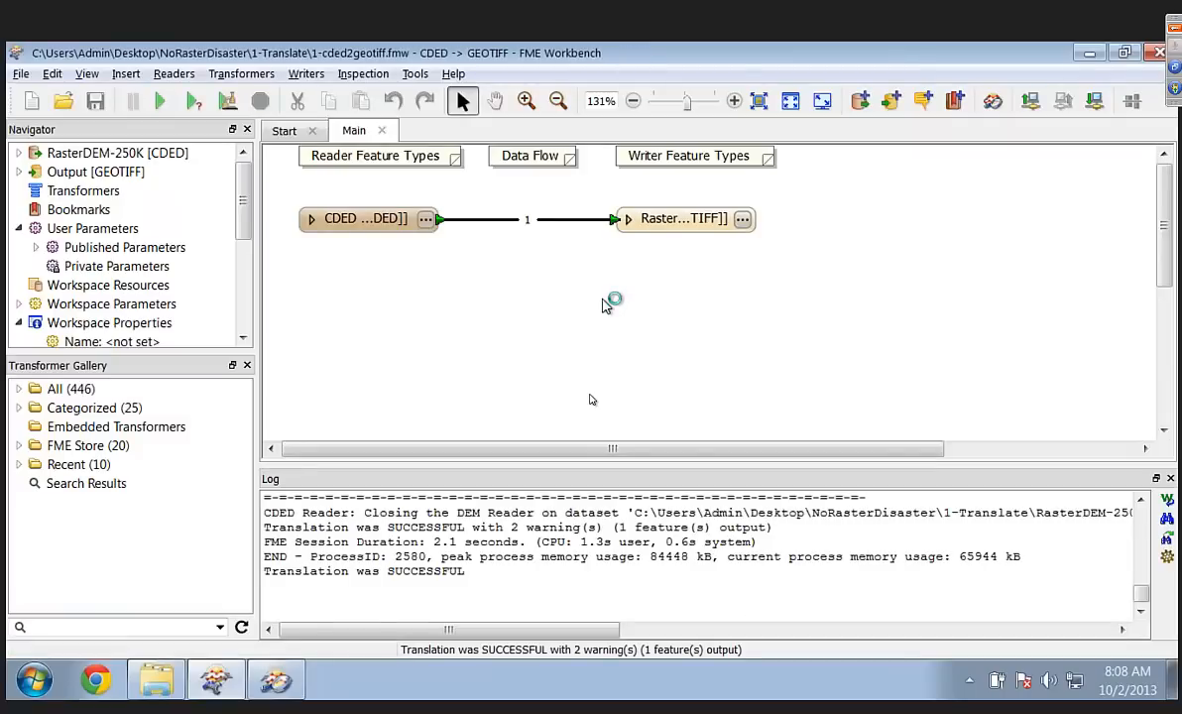
pyautogui.click(387, 219)
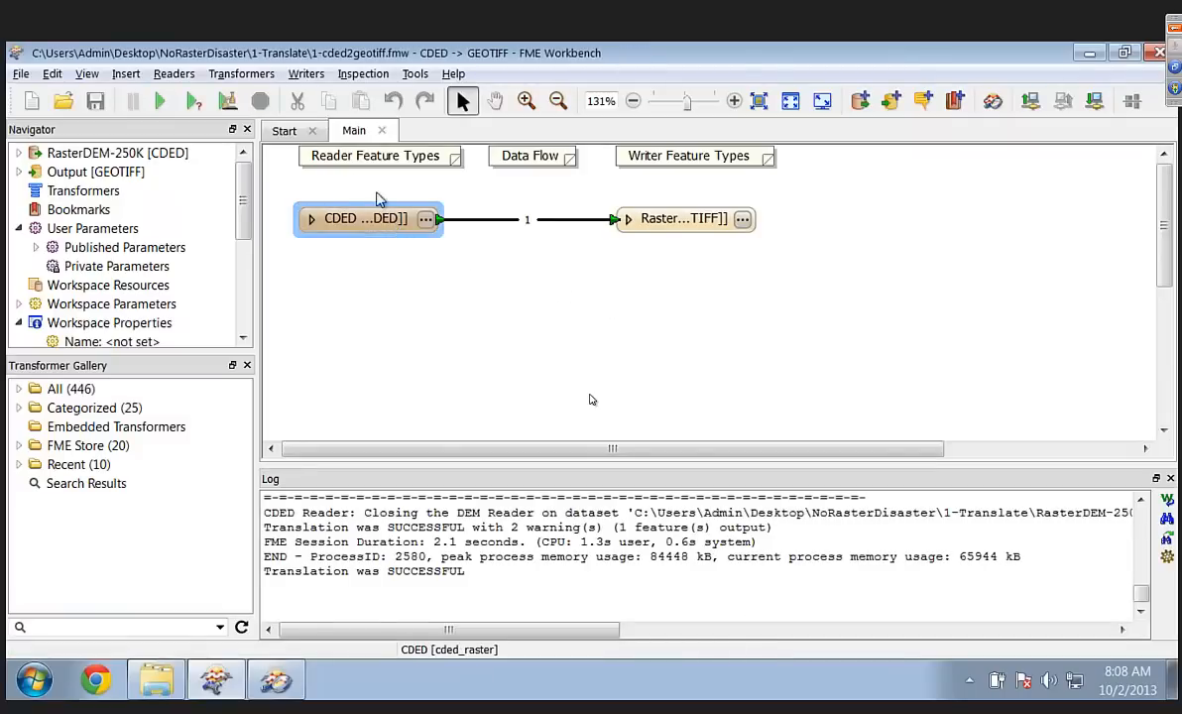
pyautogui.click(357, 193)
pyautogui.click(174, 75)
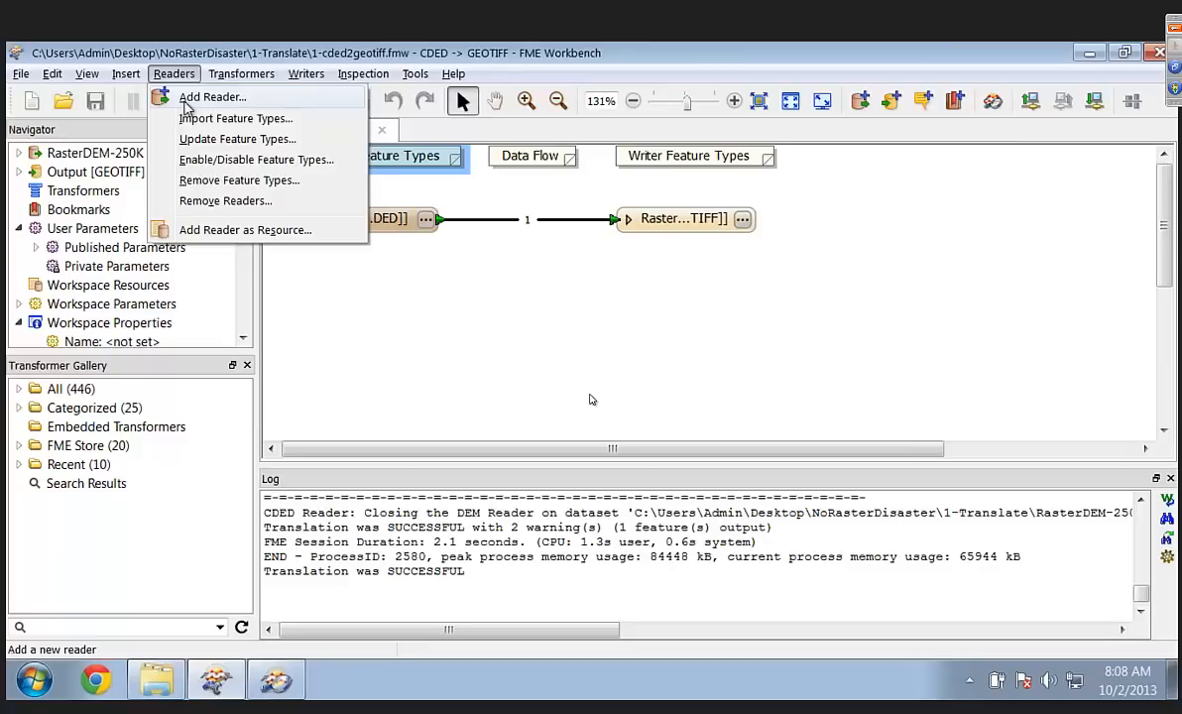
pyautogui.moveTo(300, 79)
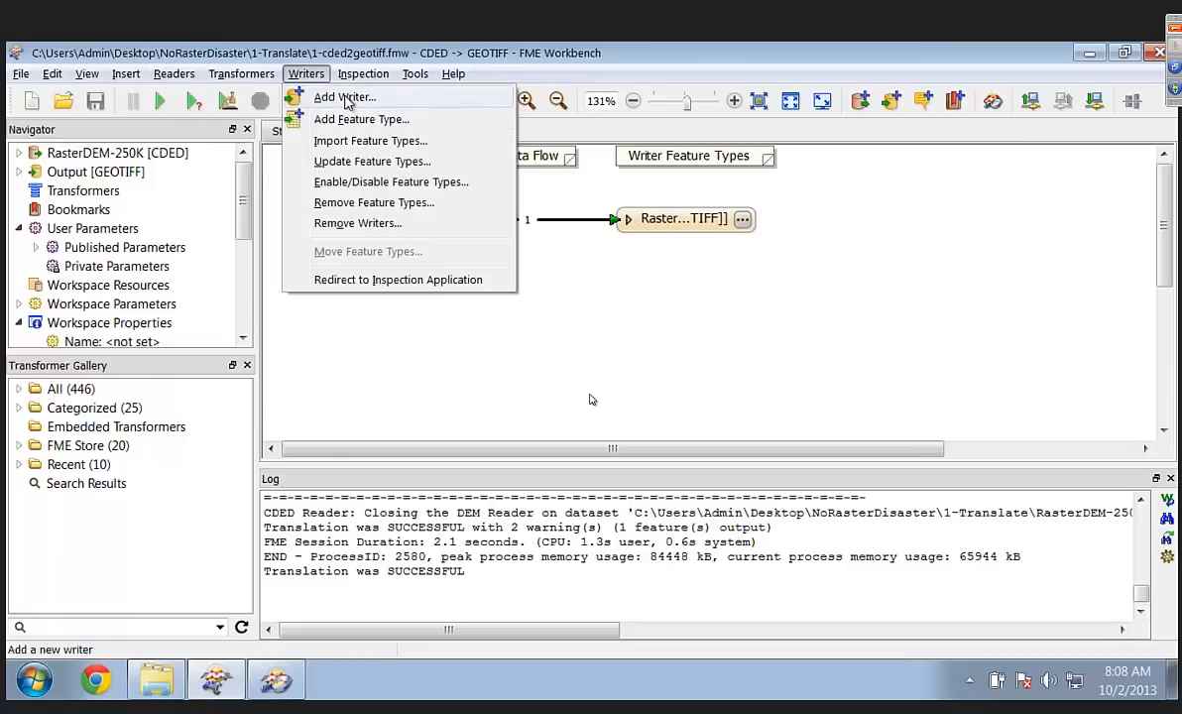
pyautogui.click(723, 321)
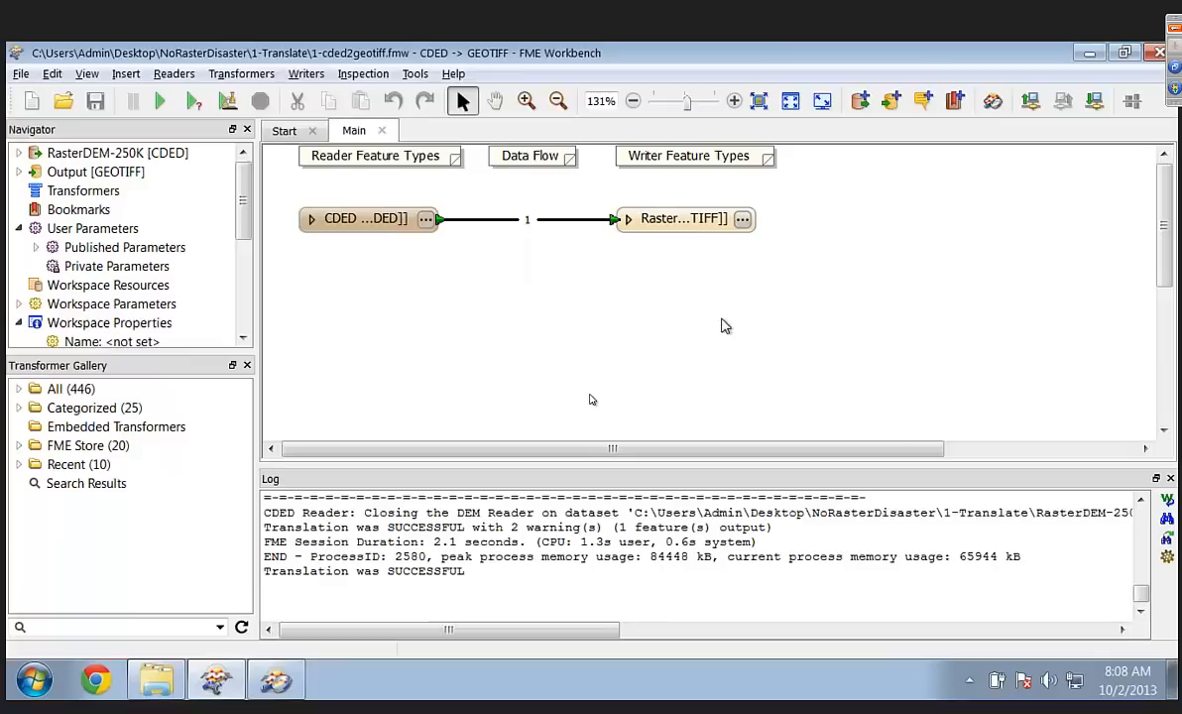
# Step: Inspect the RasterDEM writer's output by opening the RasterDEM GeoTIFF from the 1-Translate Output folder in FME Data Inspector
pyautogui.click(698, 226)
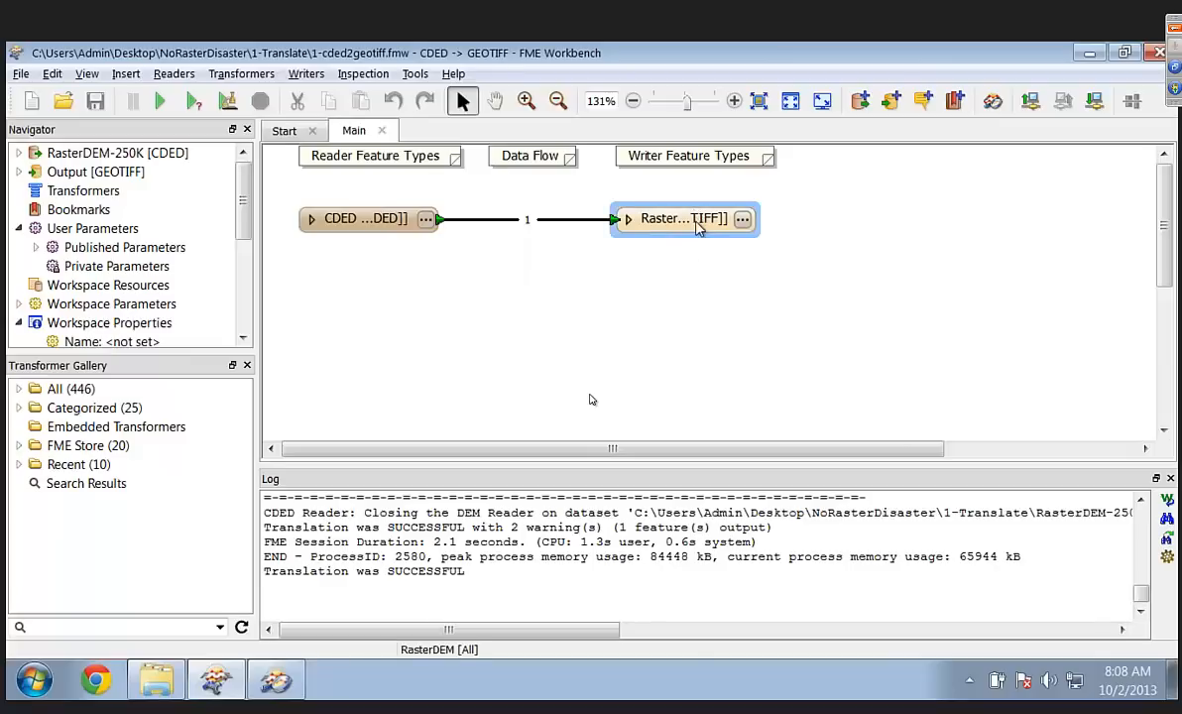
pyautogui.rightClick(698, 227)
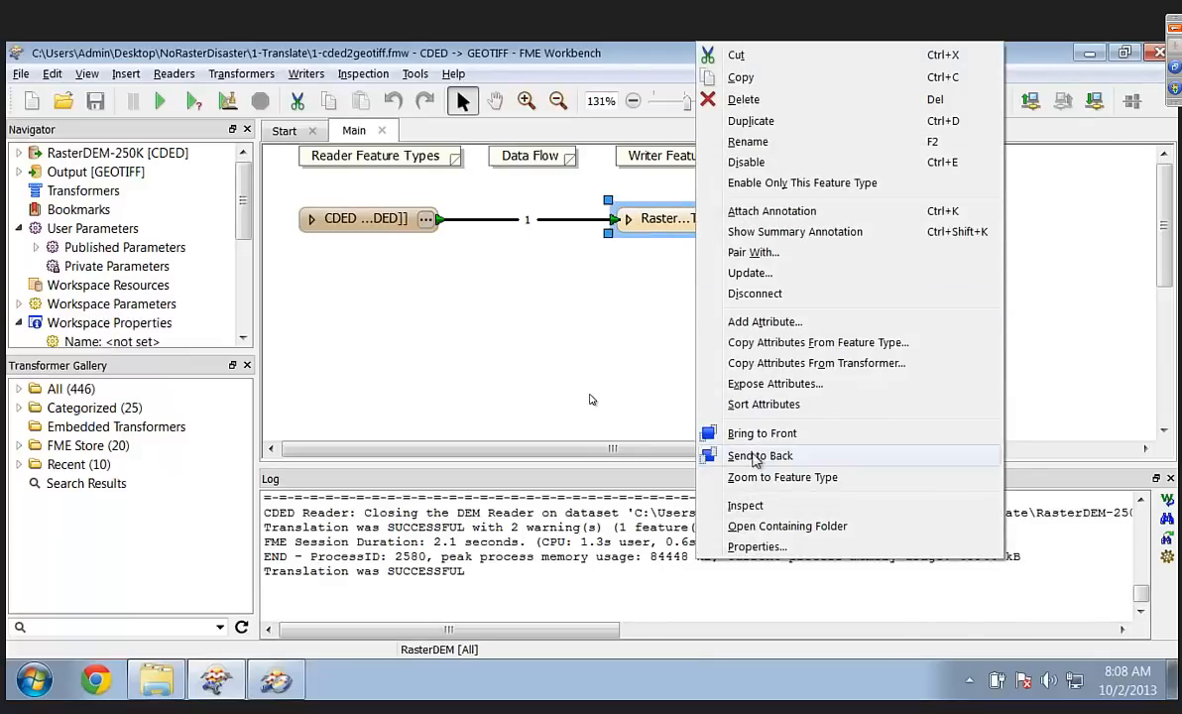
pyautogui.click(746, 507)
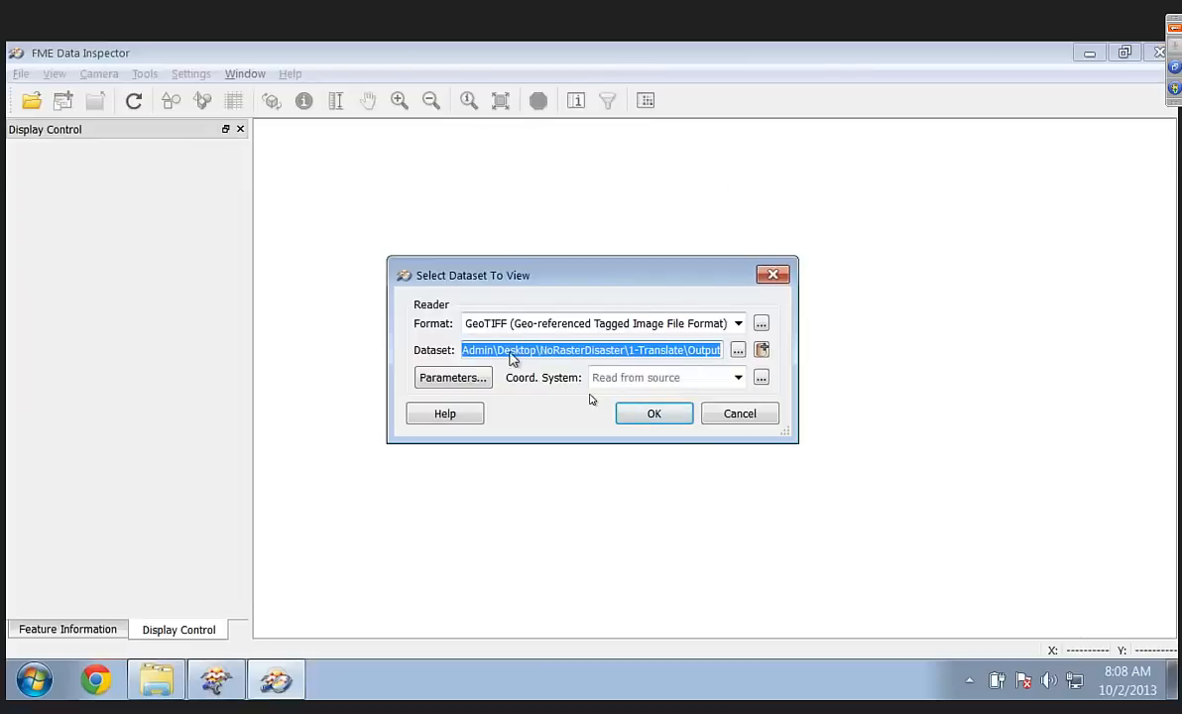
pyautogui.click(737, 352)
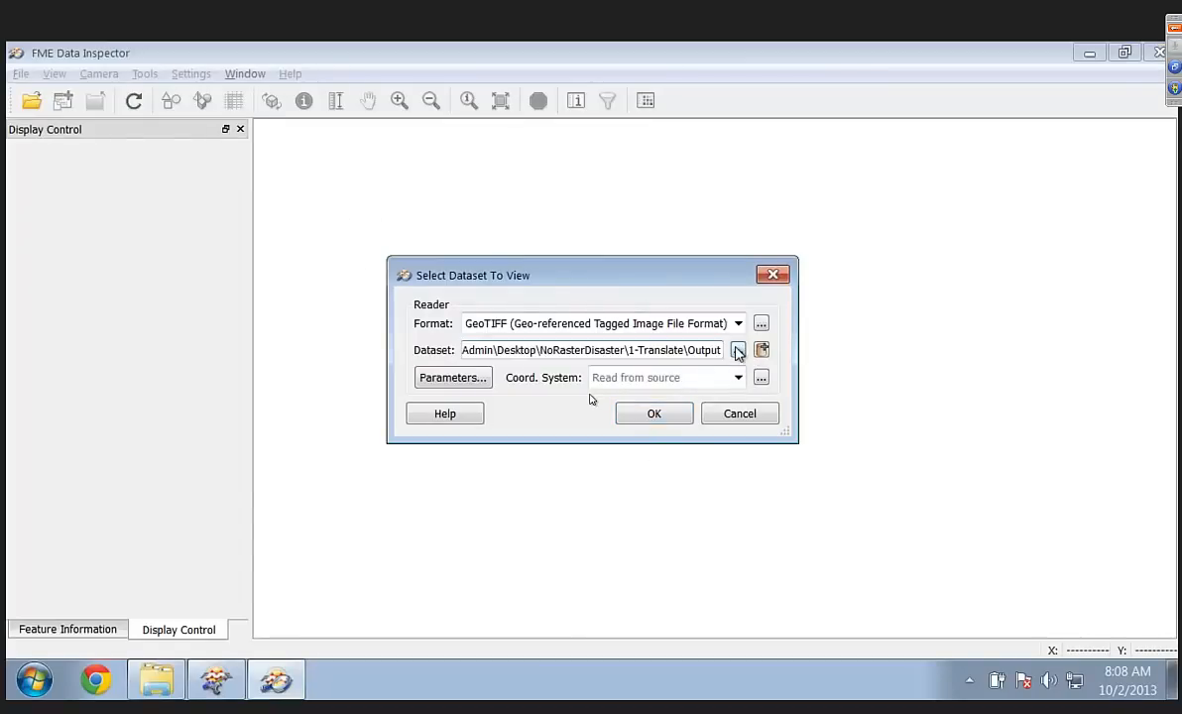
pyautogui.doubleClick(641, 274)
pyautogui.click(655, 415)
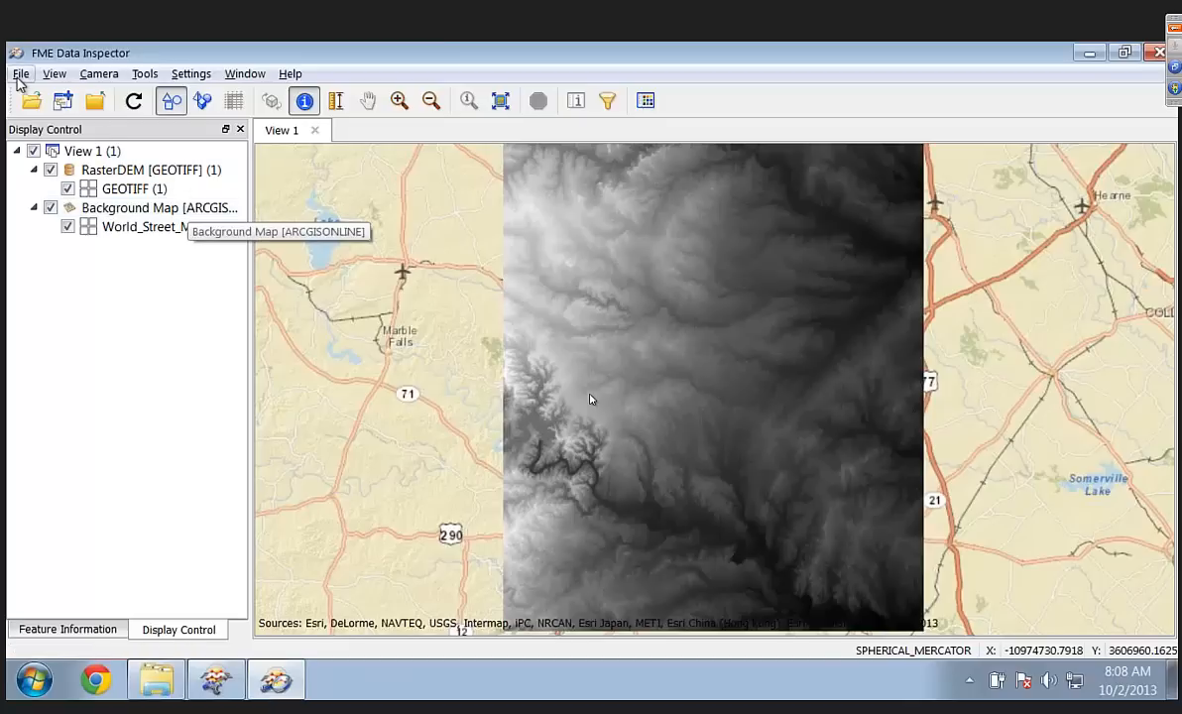
# Step: Review the background map options and the Esri ArcGIS Online Map Service parameters, and close both dialogs without changes
pyautogui.click(148, 77)
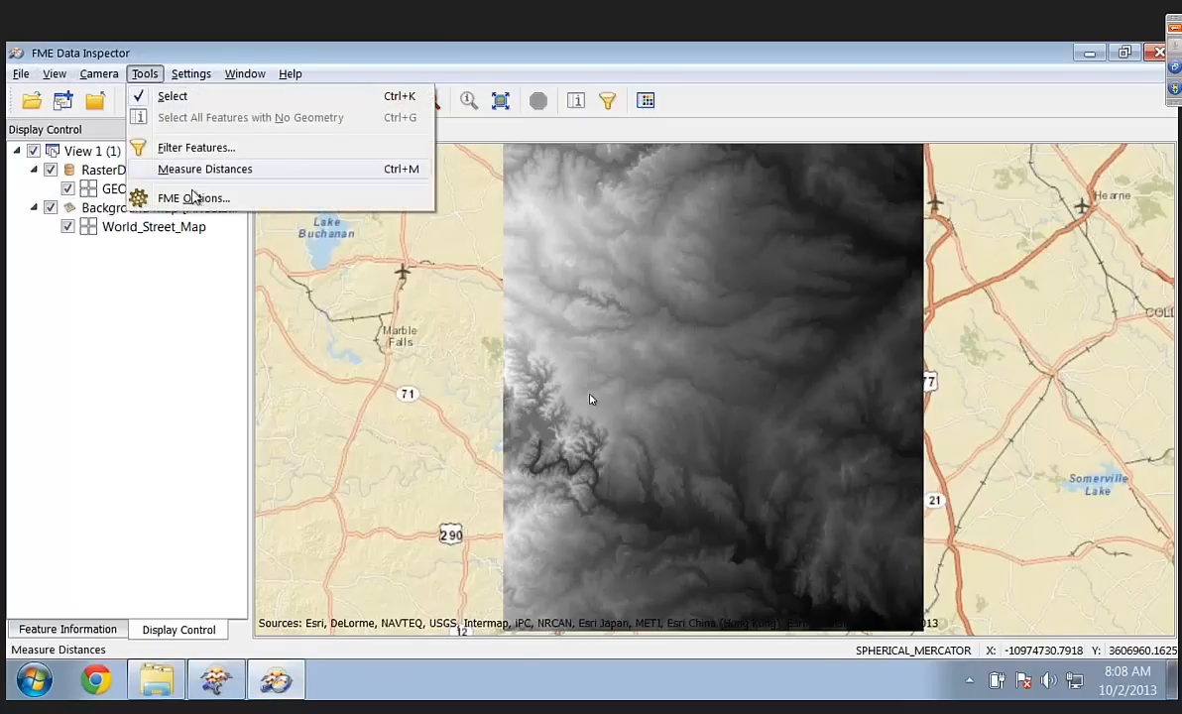
pyautogui.click(194, 202)
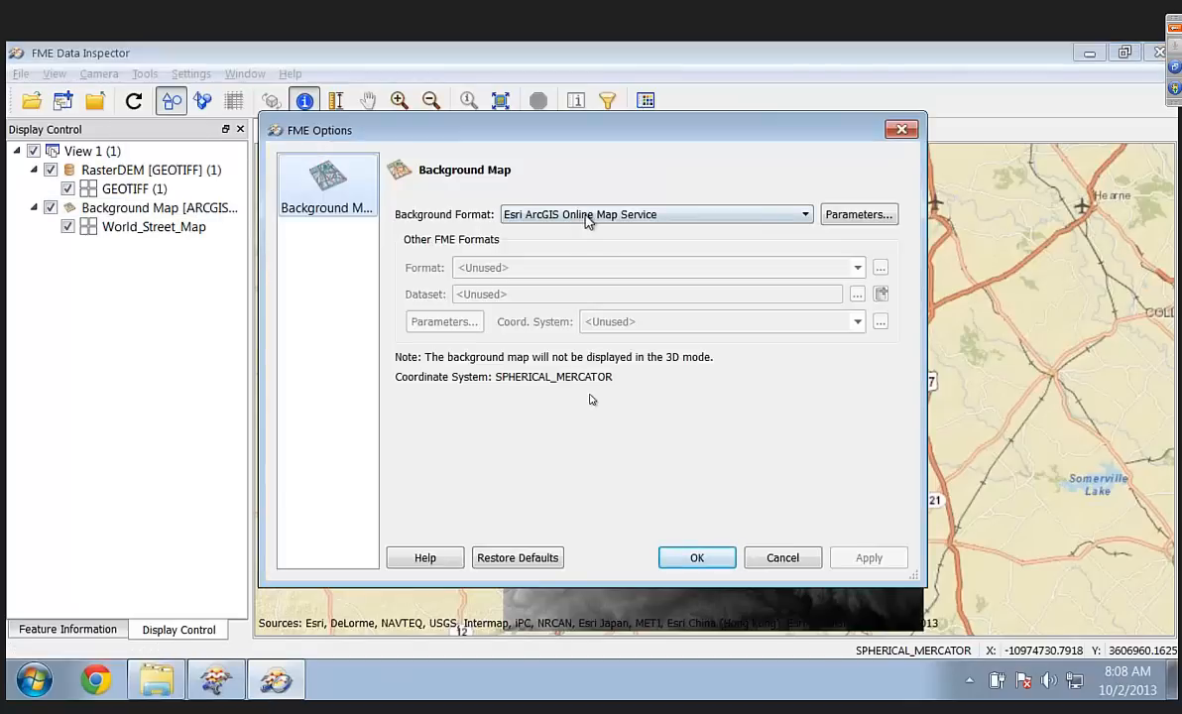
pyautogui.click(846, 216)
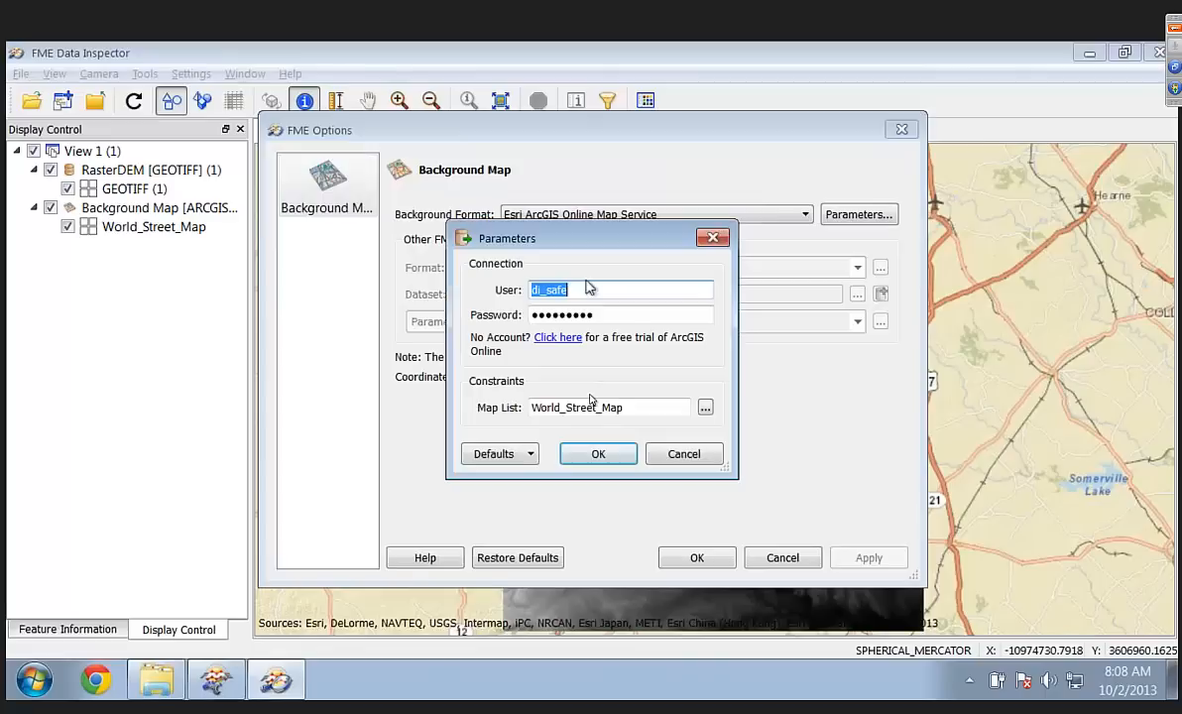
pyautogui.click(683, 453)
pyautogui.click(782, 557)
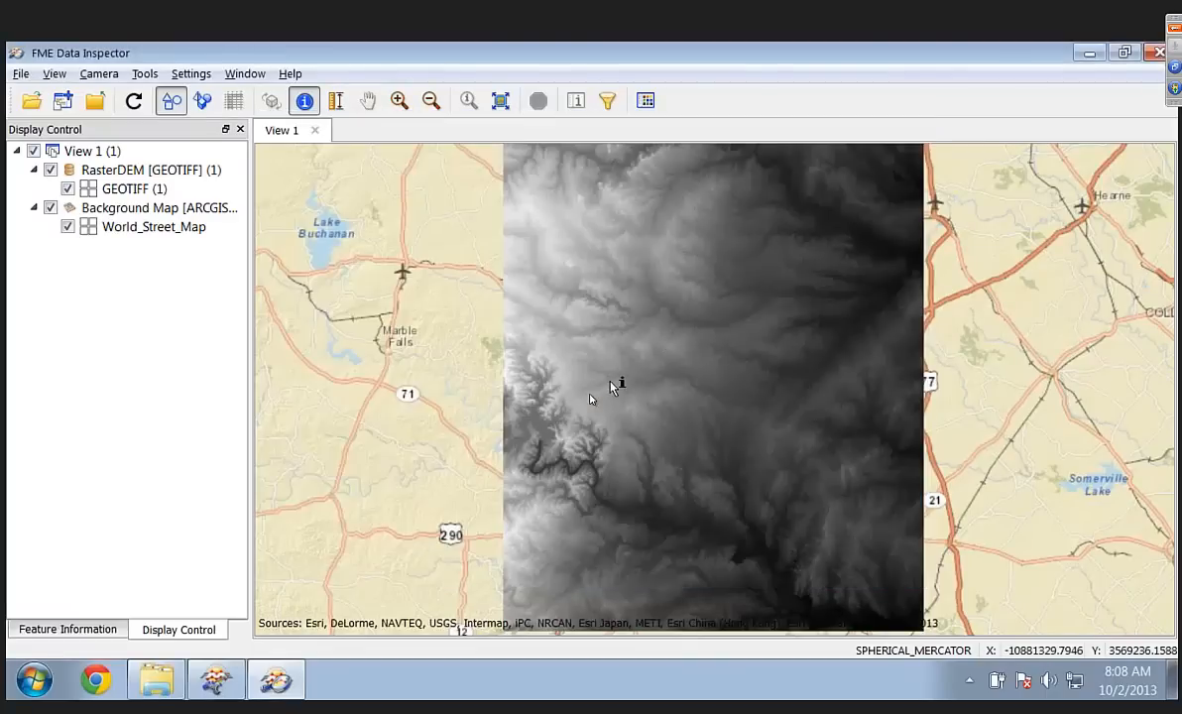
# Step: Toggle the visibility of the background map and the RasterDEM layer to compare the elevation raster with the street map
pyautogui.click(51, 209)
pyautogui.click(50, 210)
pyautogui.click(51, 171)
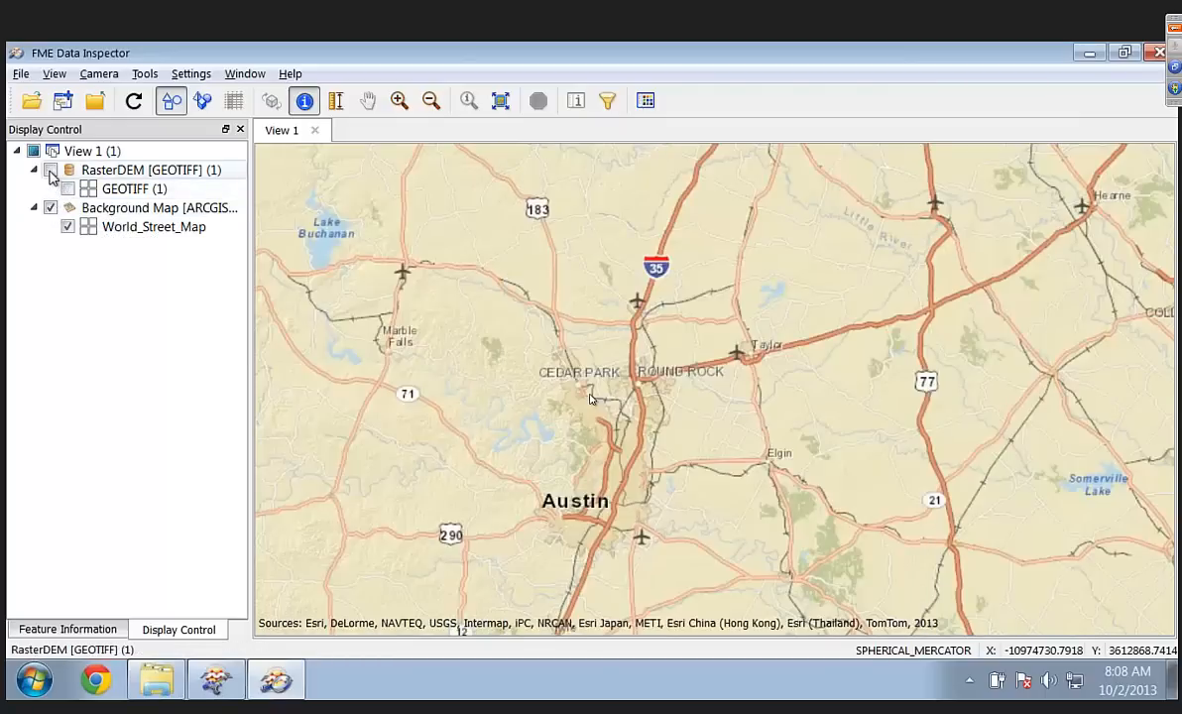
pyautogui.click(51, 171)
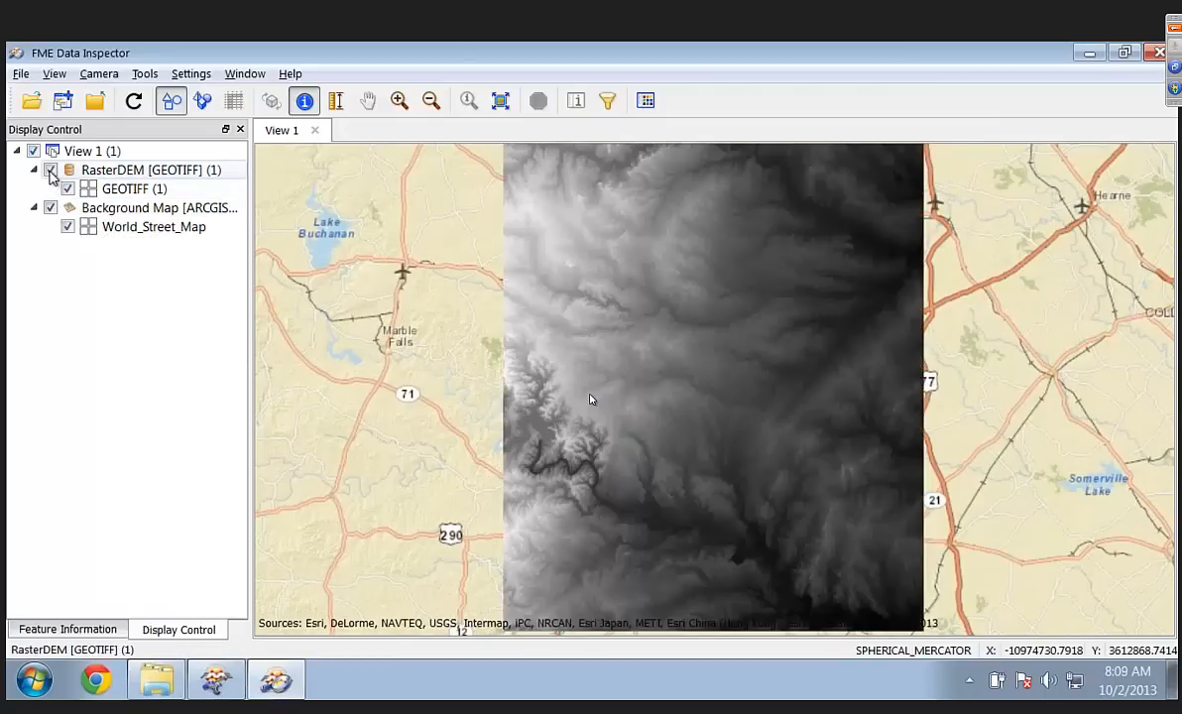
pyautogui.click(50, 171)
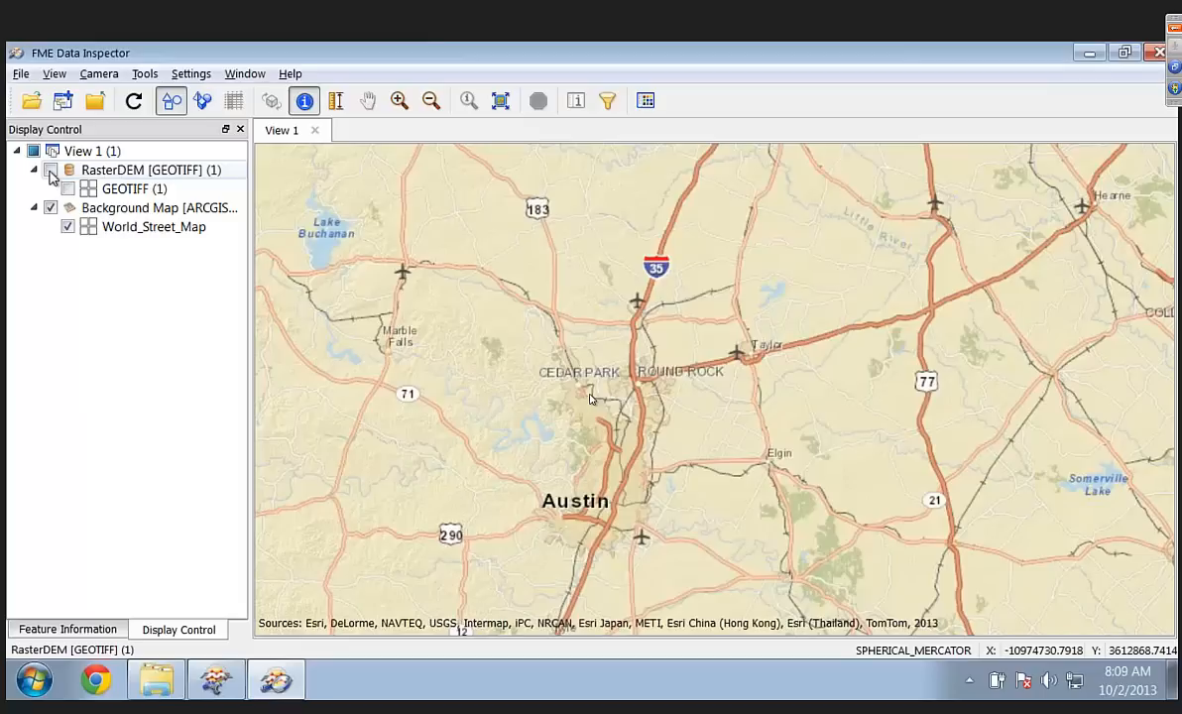
pyautogui.click(50, 171)
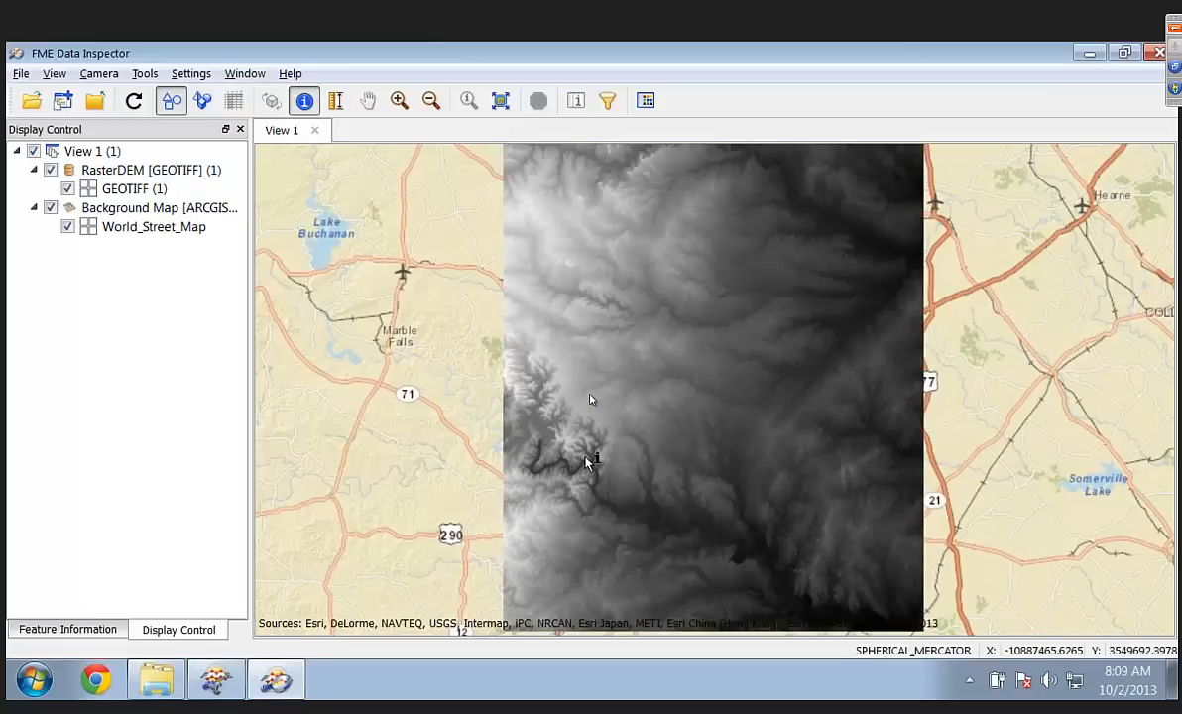
pyautogui.click(50, 171)
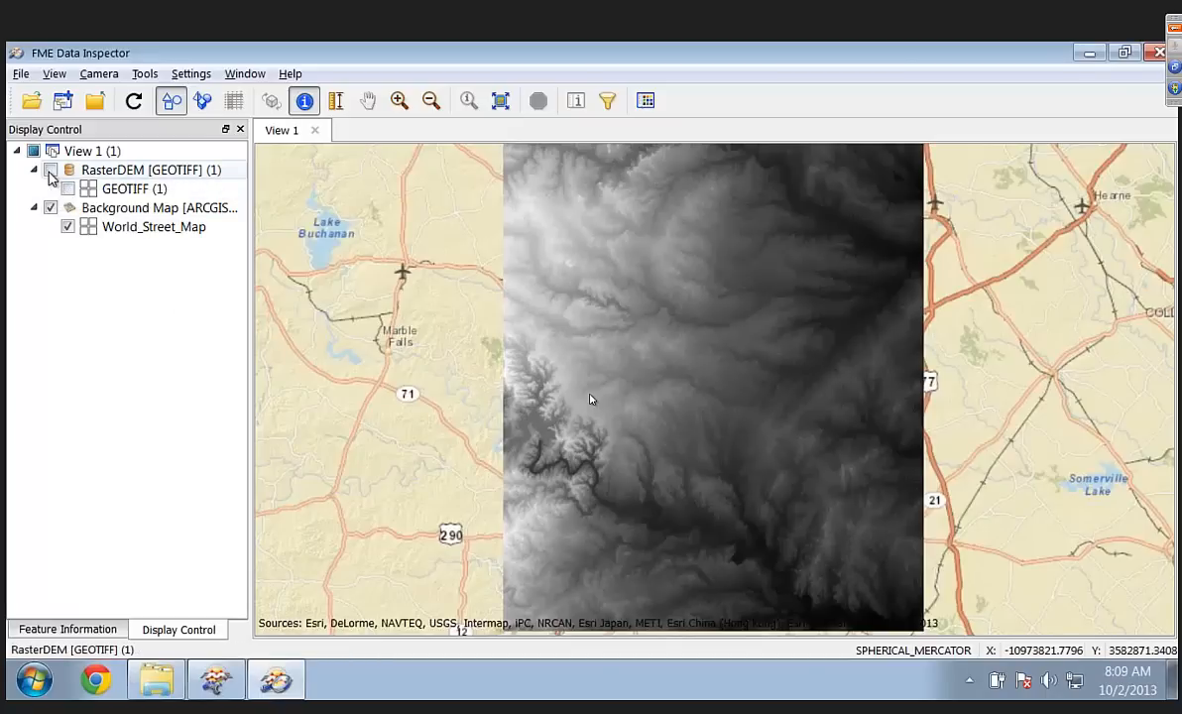
pyautogui.click(50, 170)
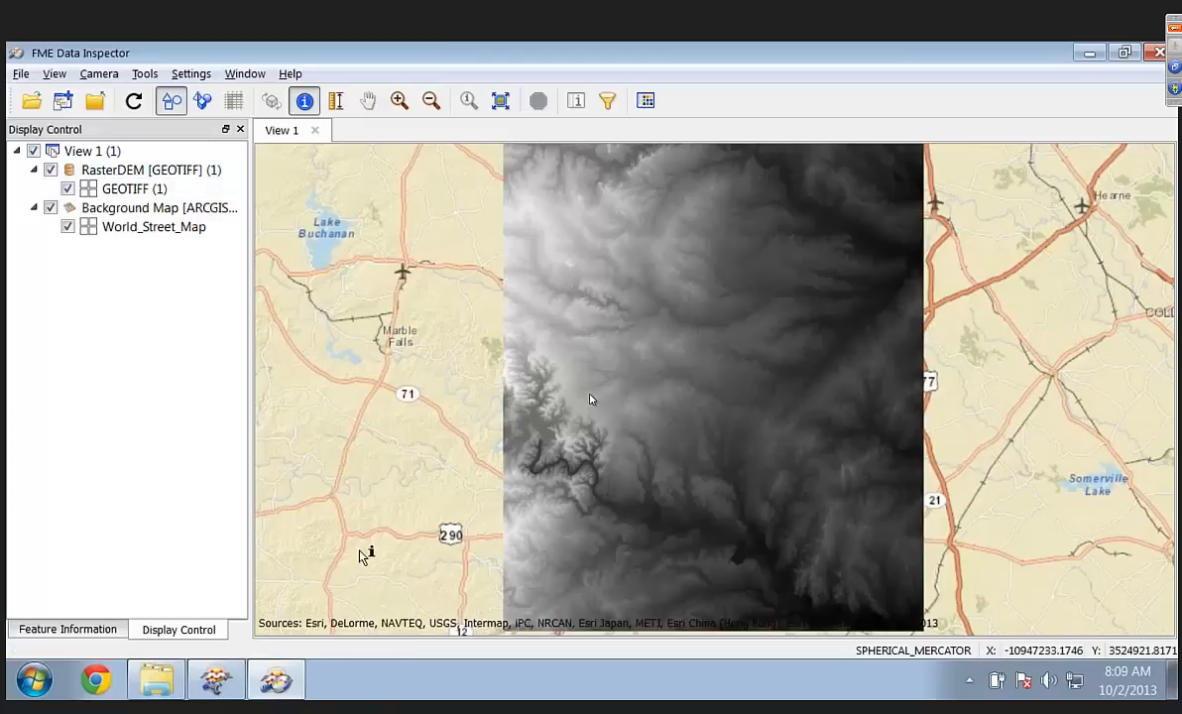
# Step: Switch to PowerPoint and present the two Translate slides, starting the slide show from slide 9
pyautogui.hotkey('ctrl', 'Right')
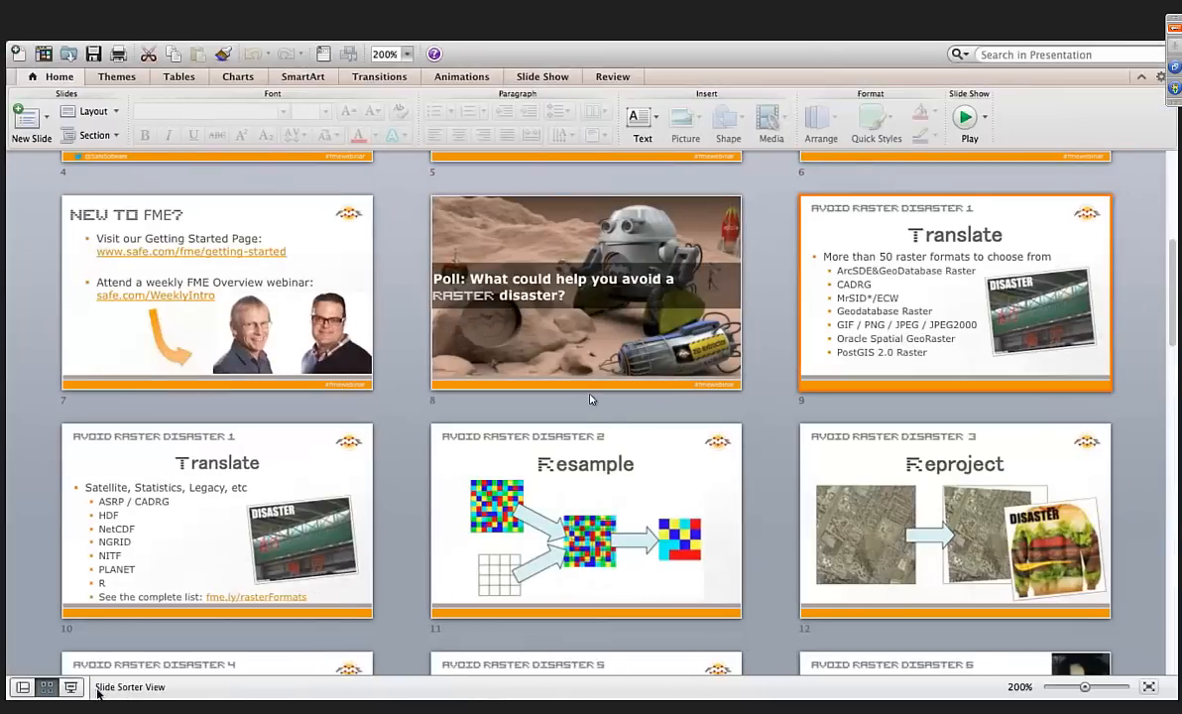
pyautogui.click(74, 687)
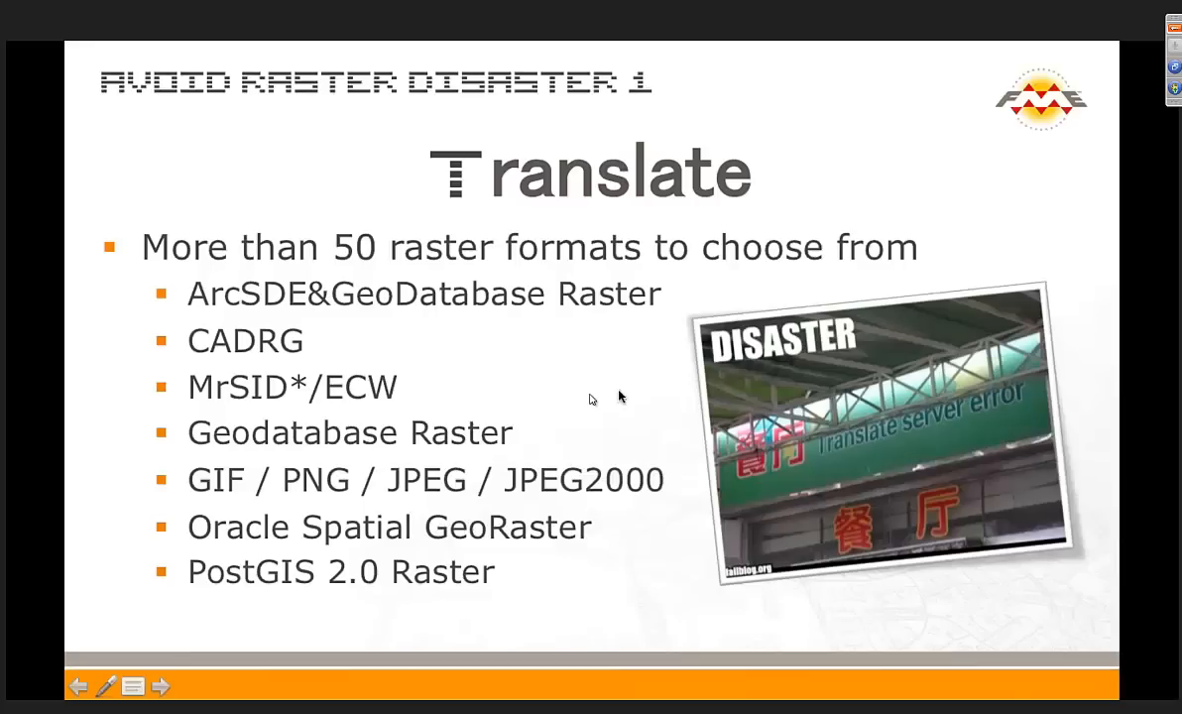
pyautogui.click(618, 389)
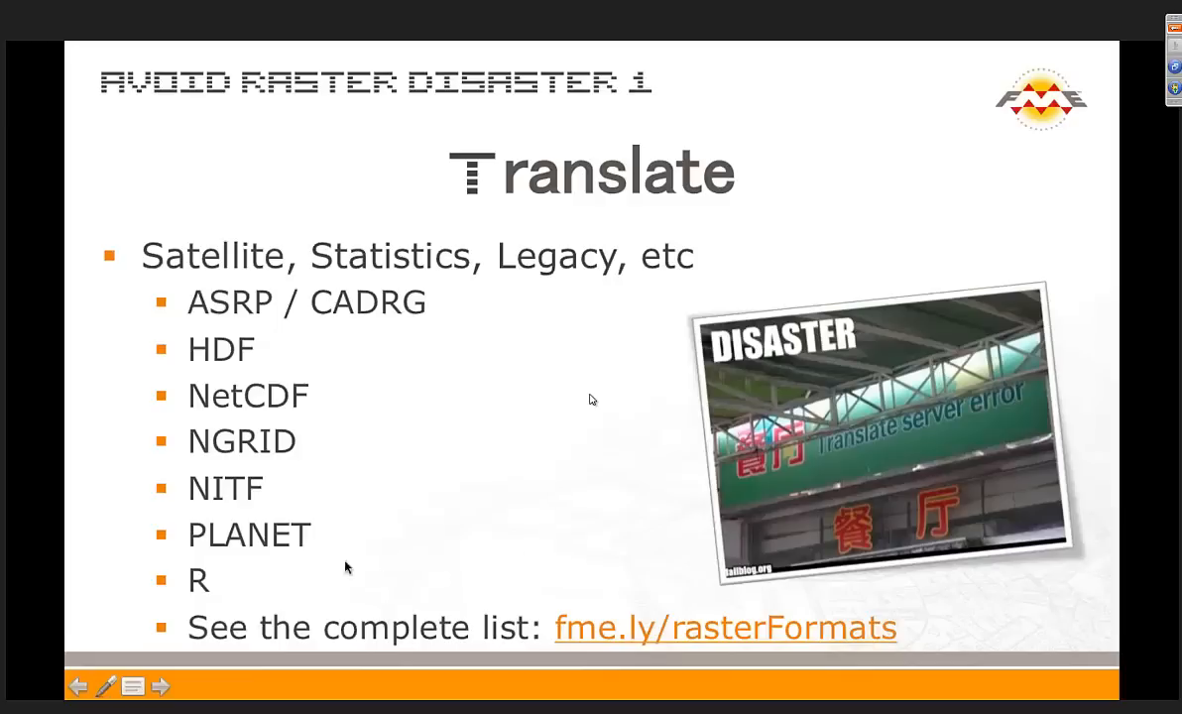
# Step: Follow the fme.ly/rasterFormats link on the slide and look through the list of raster formats supported by FME
pyautogui.click(637, 628)
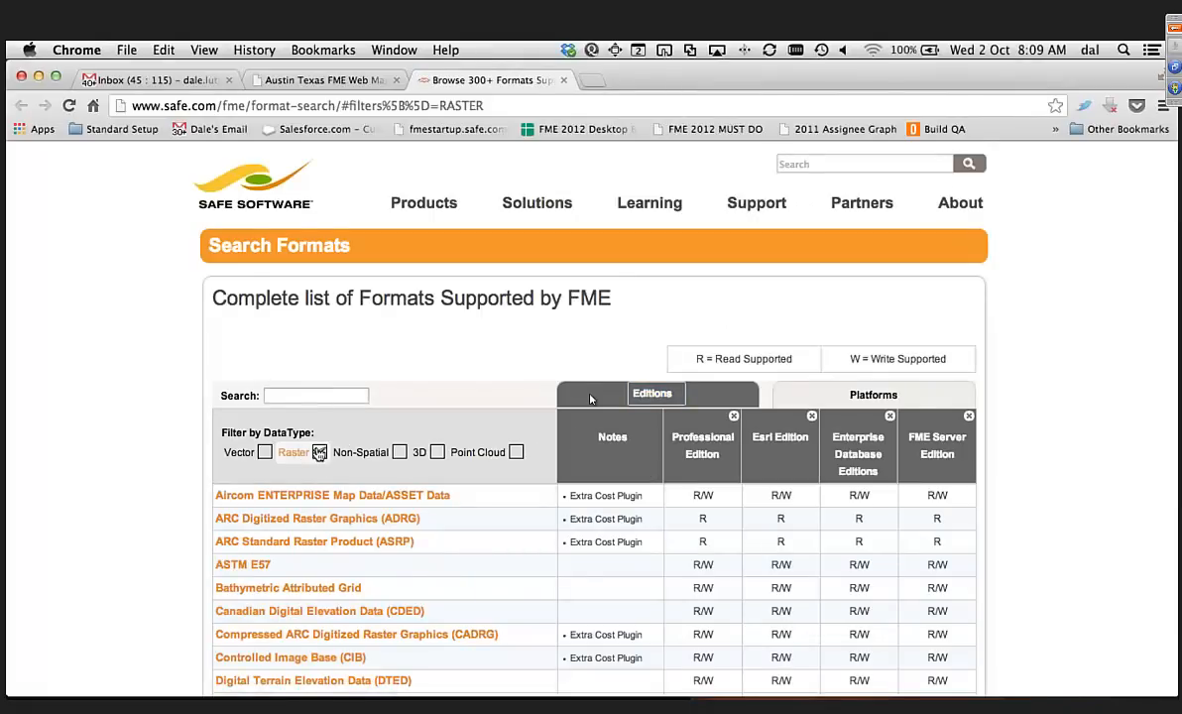
pyautogui.scroll(-20, 914, 493)
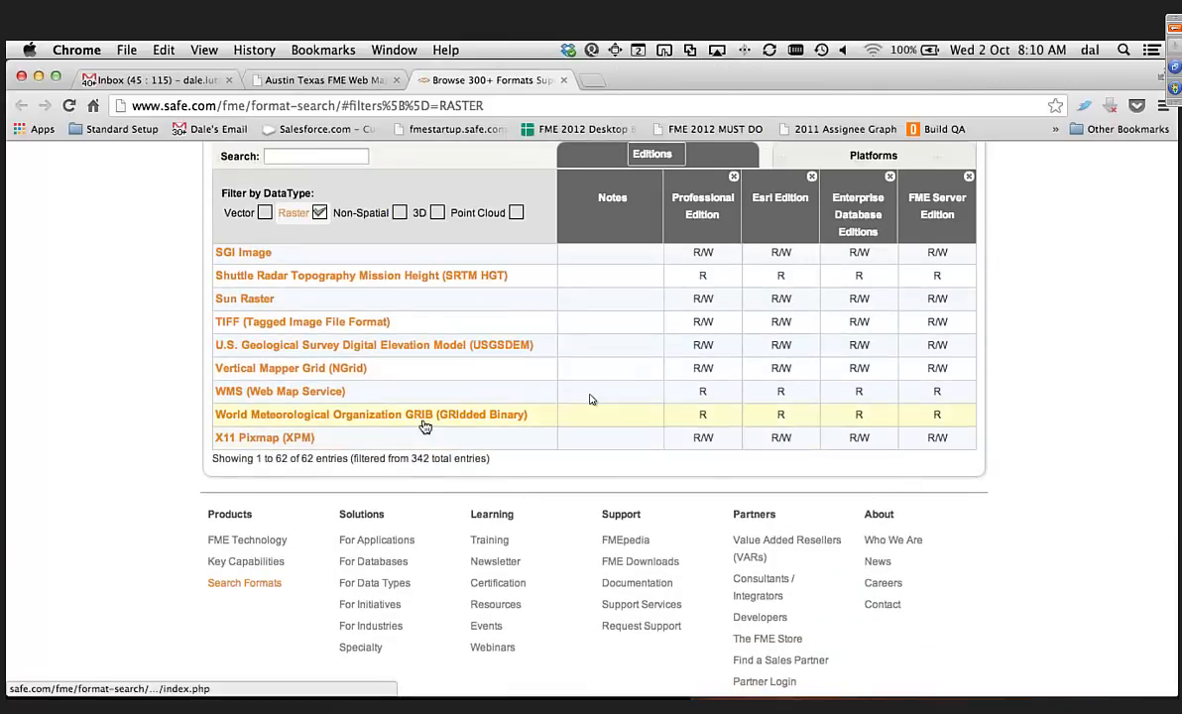
pyautogui.scroll(5, 423, 425)
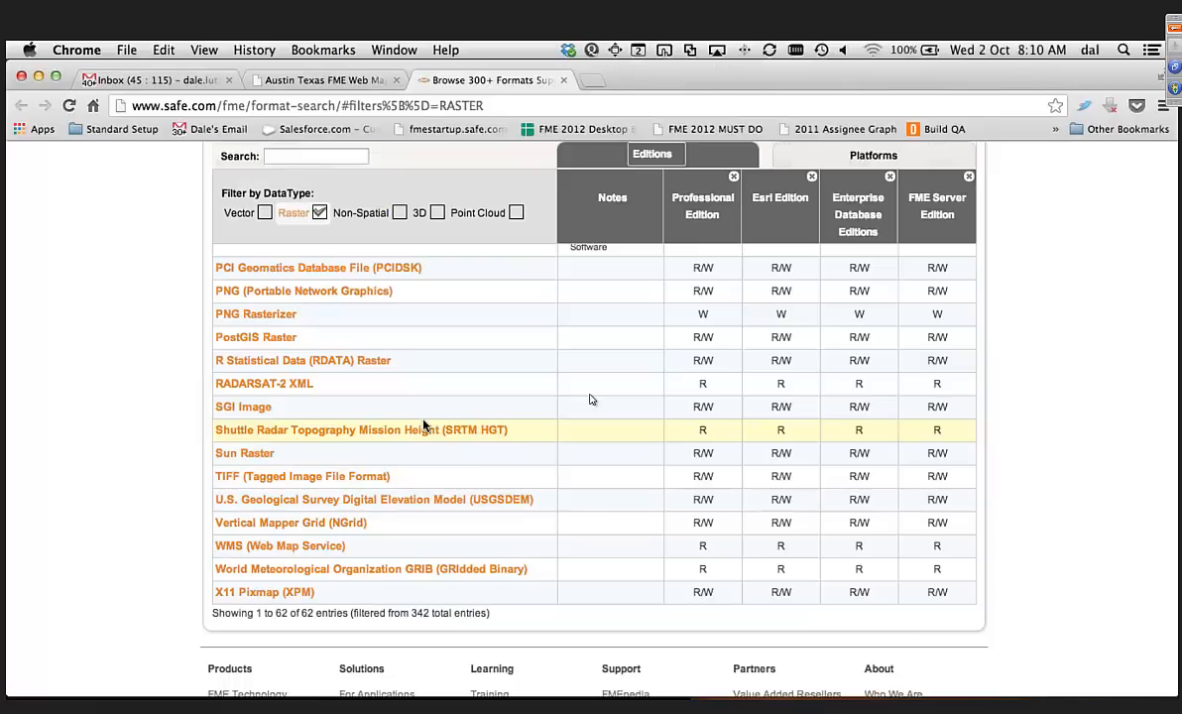
# Step: Return to PowerPoint, resume the slide show and advance to the Resample slide
pyautogui.hotkey('ctrl', 'Left')
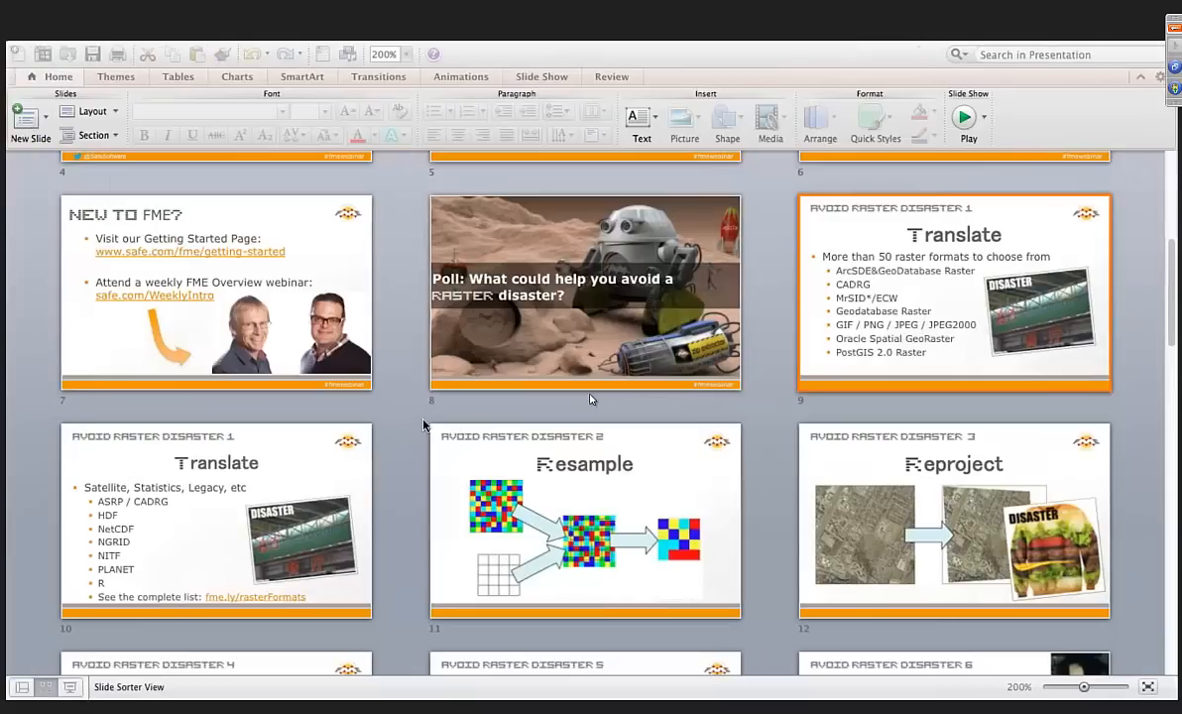
pyautogui.click(79, 689)
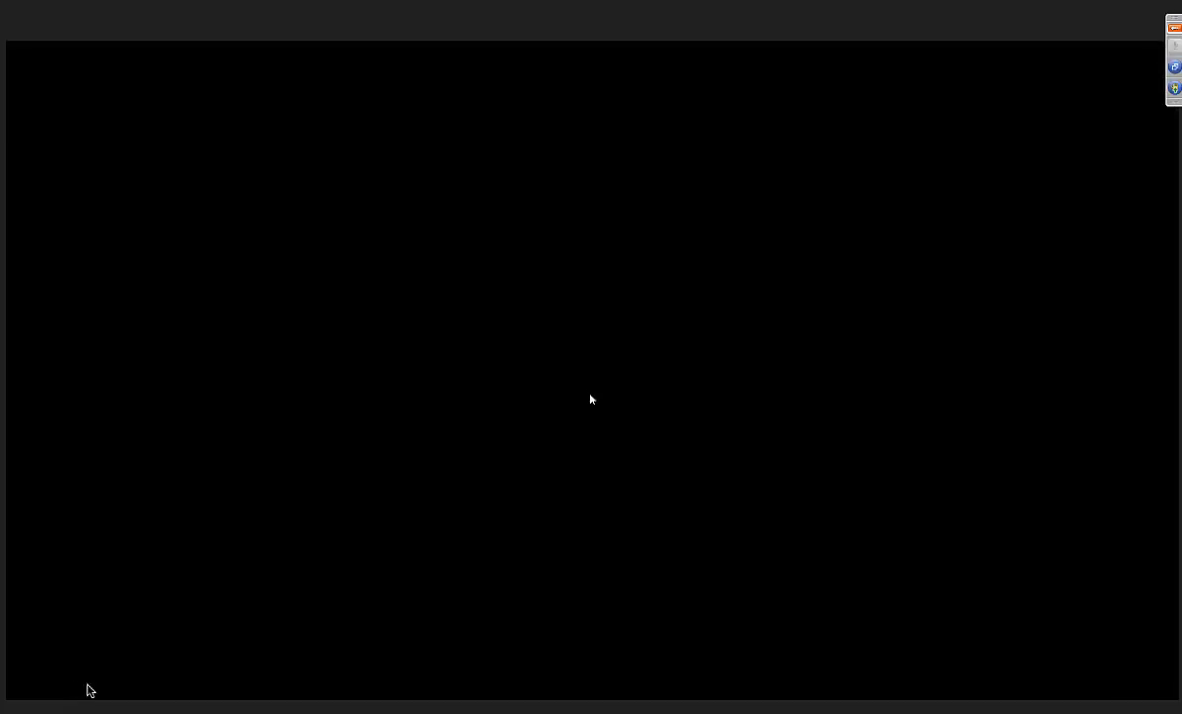
pyautogui.click(496, 499)
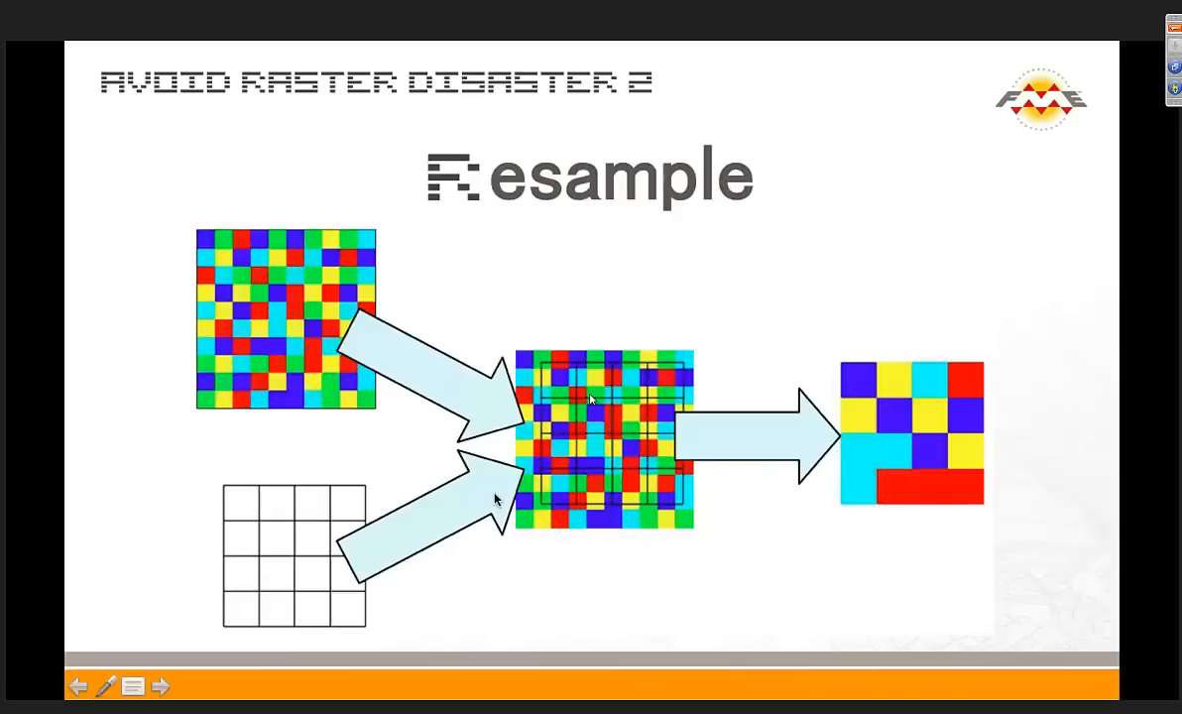
# Step: Switch back to FME Workbench and open the 2-cded2geotiff.fmw workspace from the 2-Resample folder
pyautogui.hotkey('ctrl', 'Left')
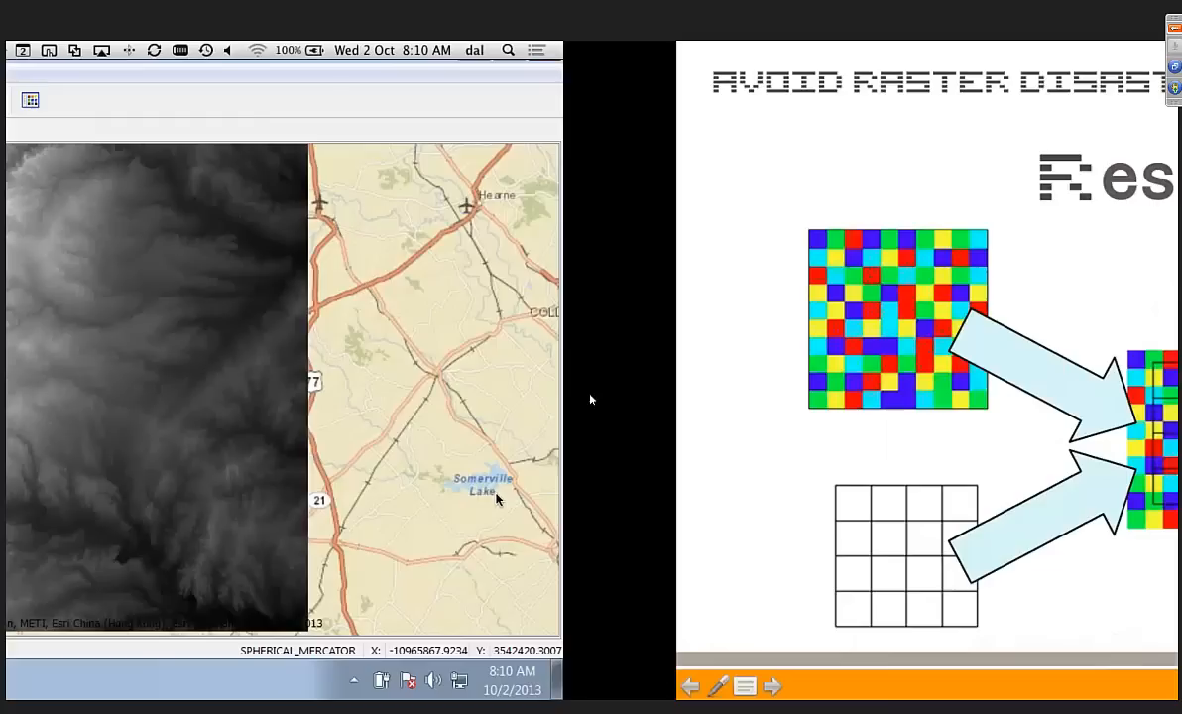
pyautogui.click(211, 692)
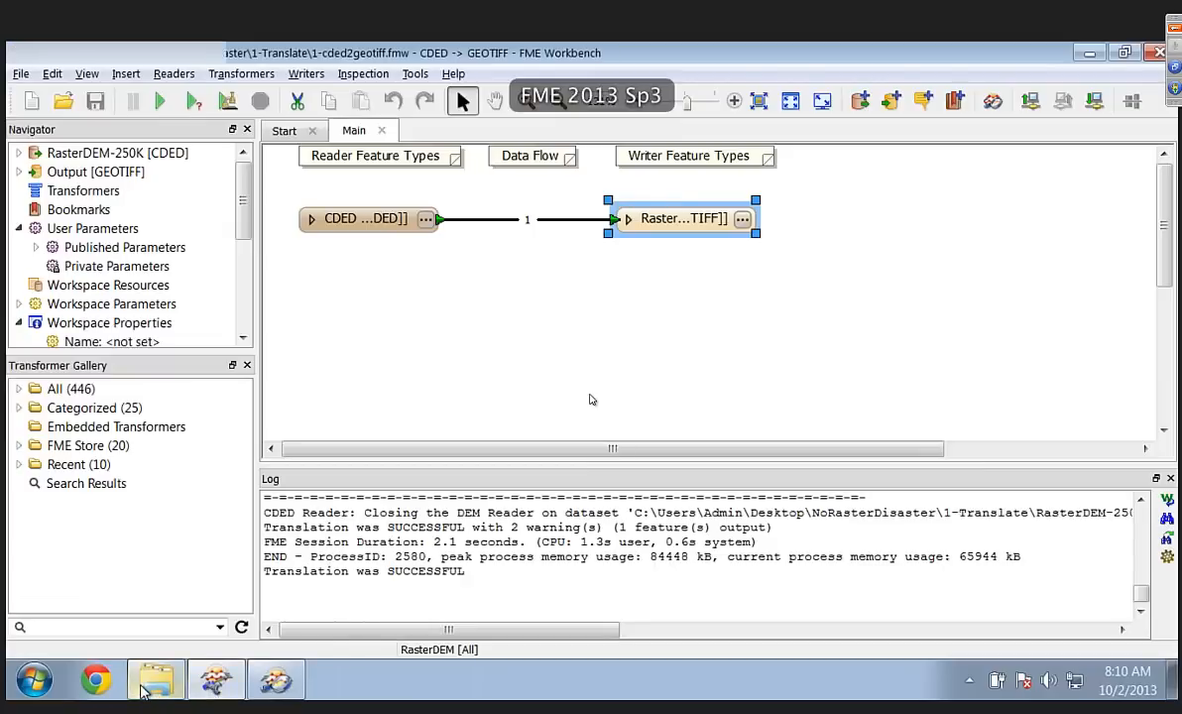
pyautogui.click(149, 689)
pyautogui.click(99, 268)
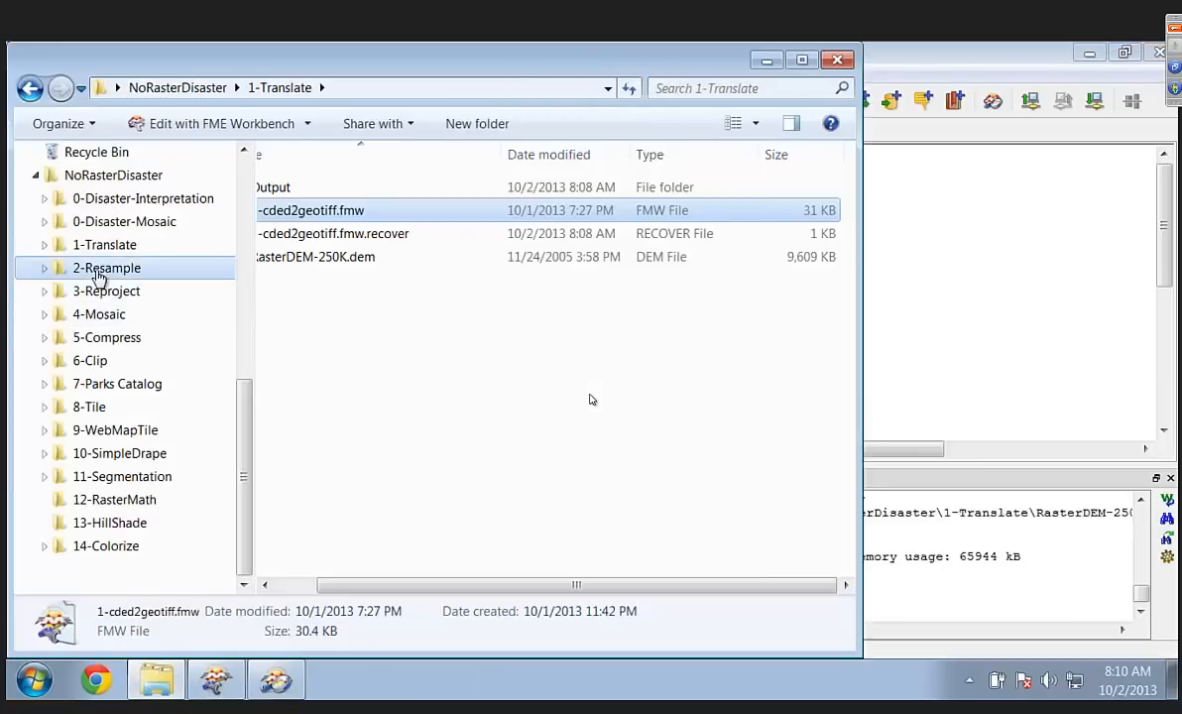
pyautogui.doubleClick(387, 212)
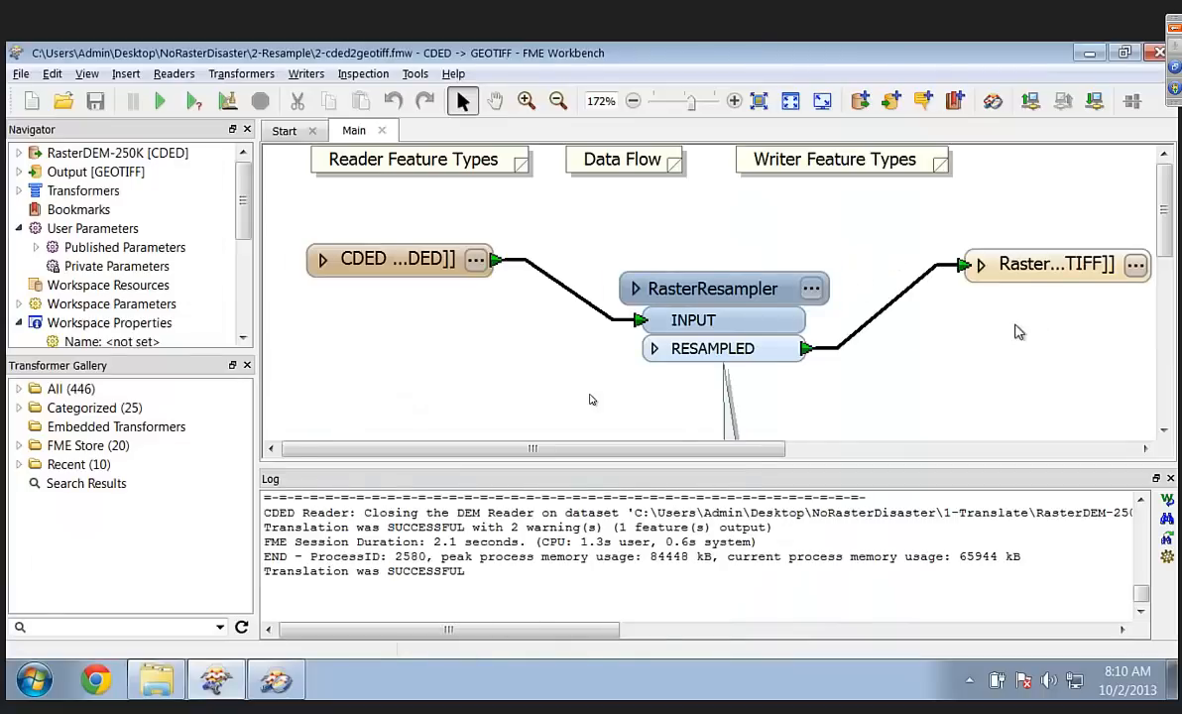
# Step: Remove the RasterResampler transformer from between the CDED reader and the GeoTIFF writer
pyautogui.click(752, 298)
pyautogui.moveTo(750, 298); pyautogui.dragTo(753, 283)
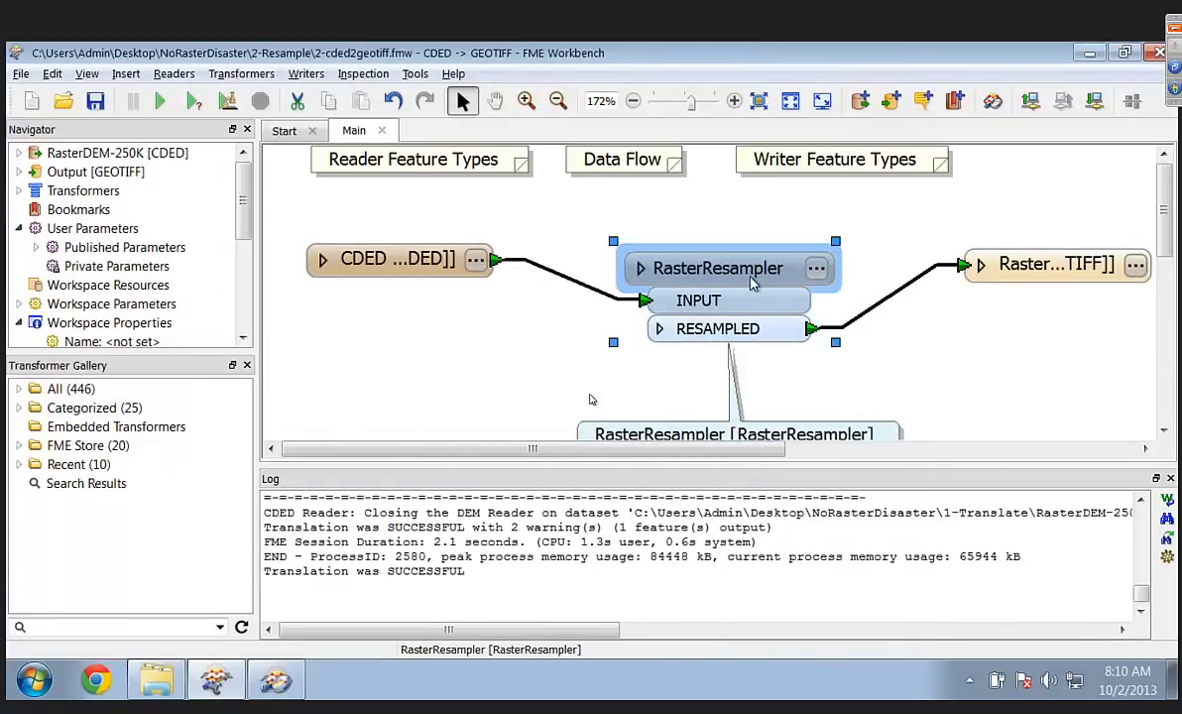
pyautogui.press('Delete')
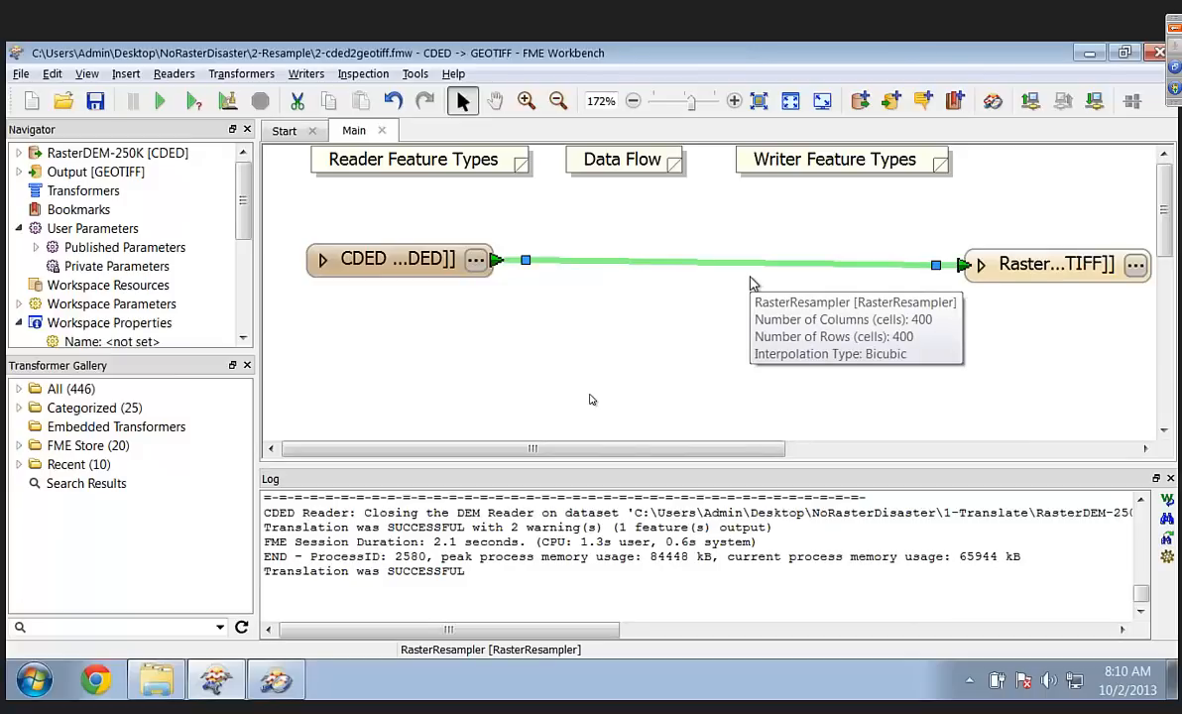
# Step: Insert a RasterResampler transformer on the connection between the CDED reader and the GeoTIFF writer
pyautogui.write('rasterres')
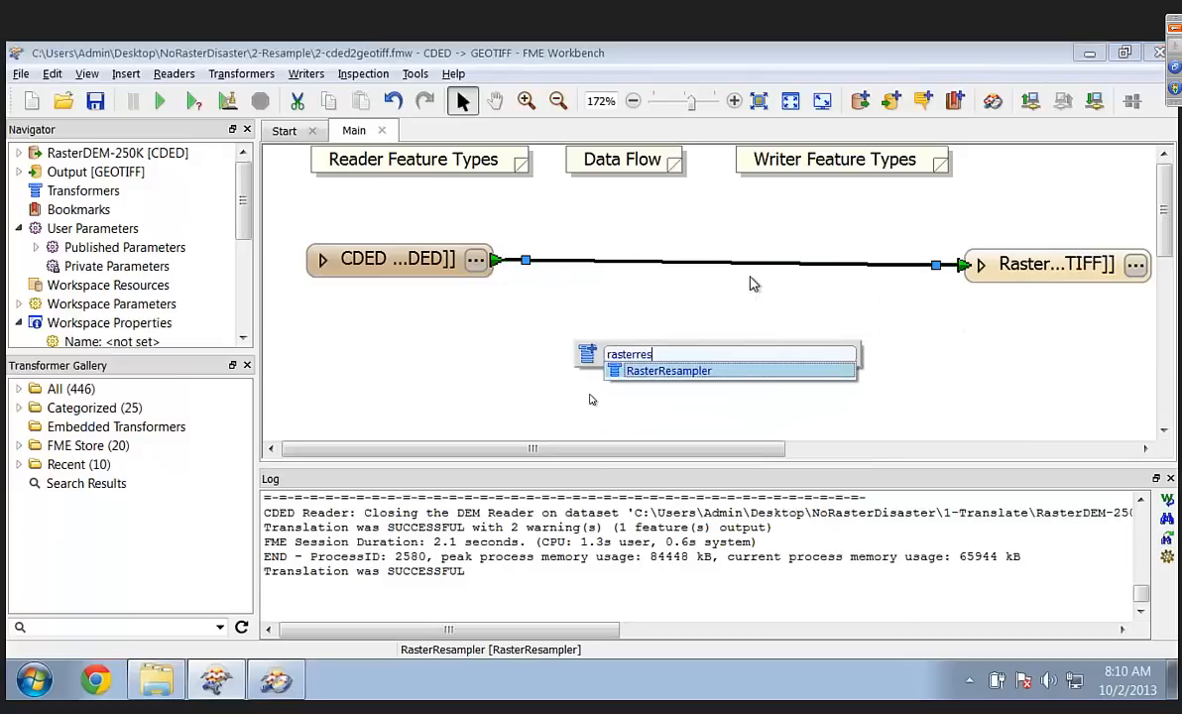
pyautogui.press('Return')
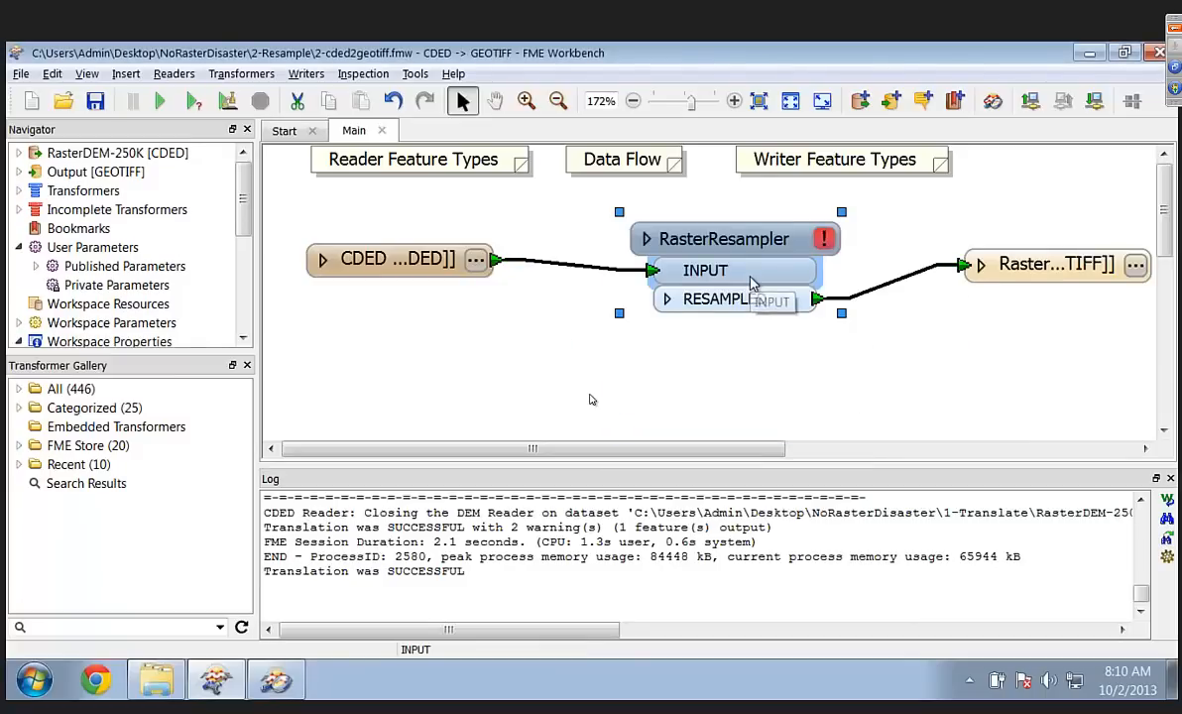
pyautogui.click(586, 401)
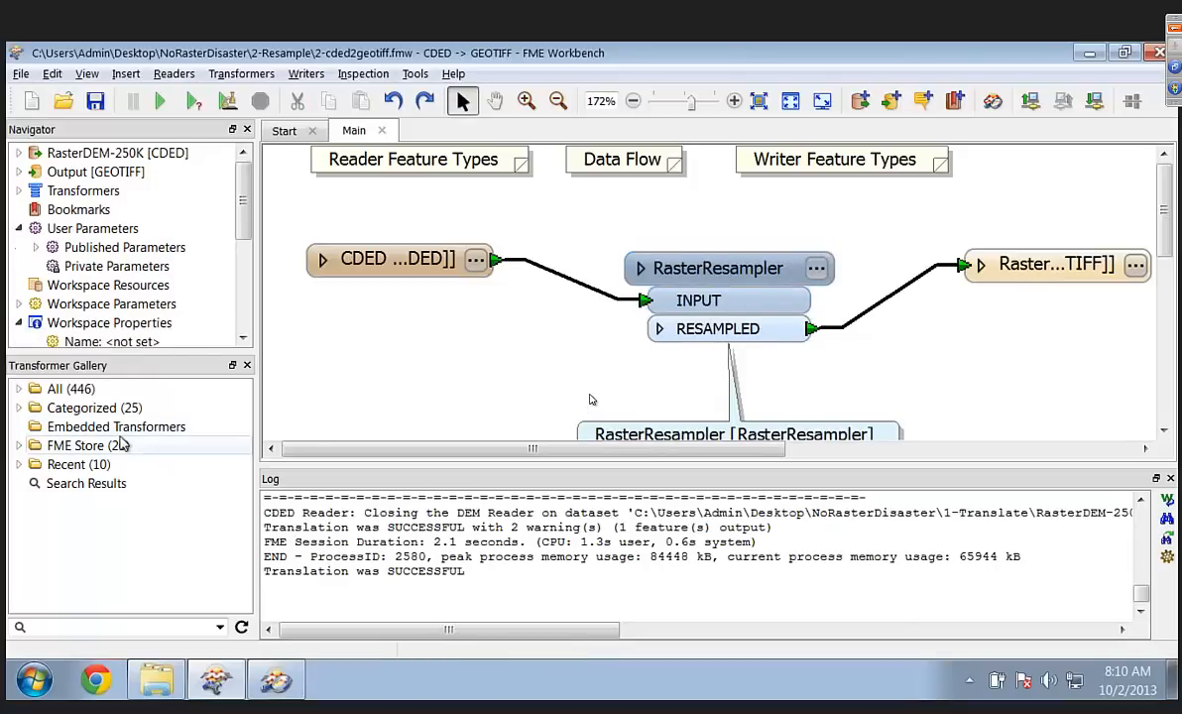
# Step: Browse the transformers in the Rasters category of the Transformer Gallery
pyautogui.click(18, 407)
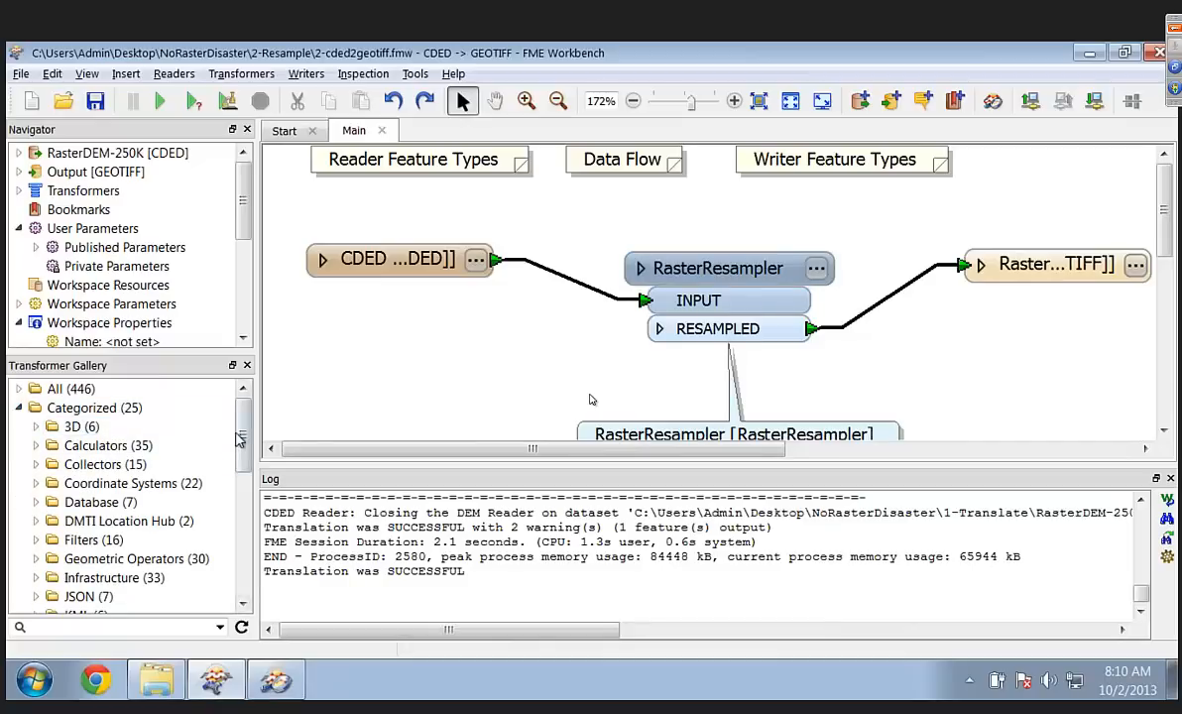
pyautogui.moveTo(238, 442); pyautogui.dragTo(238, 500)
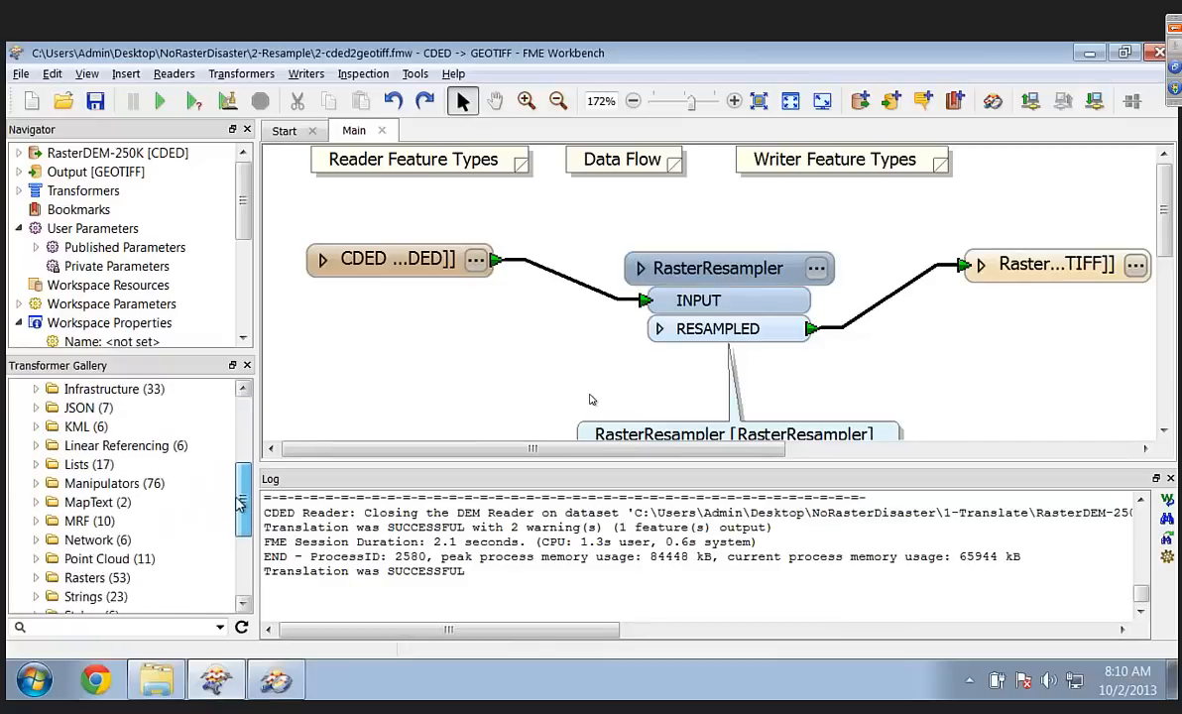
pyautogui.click(37, 583)
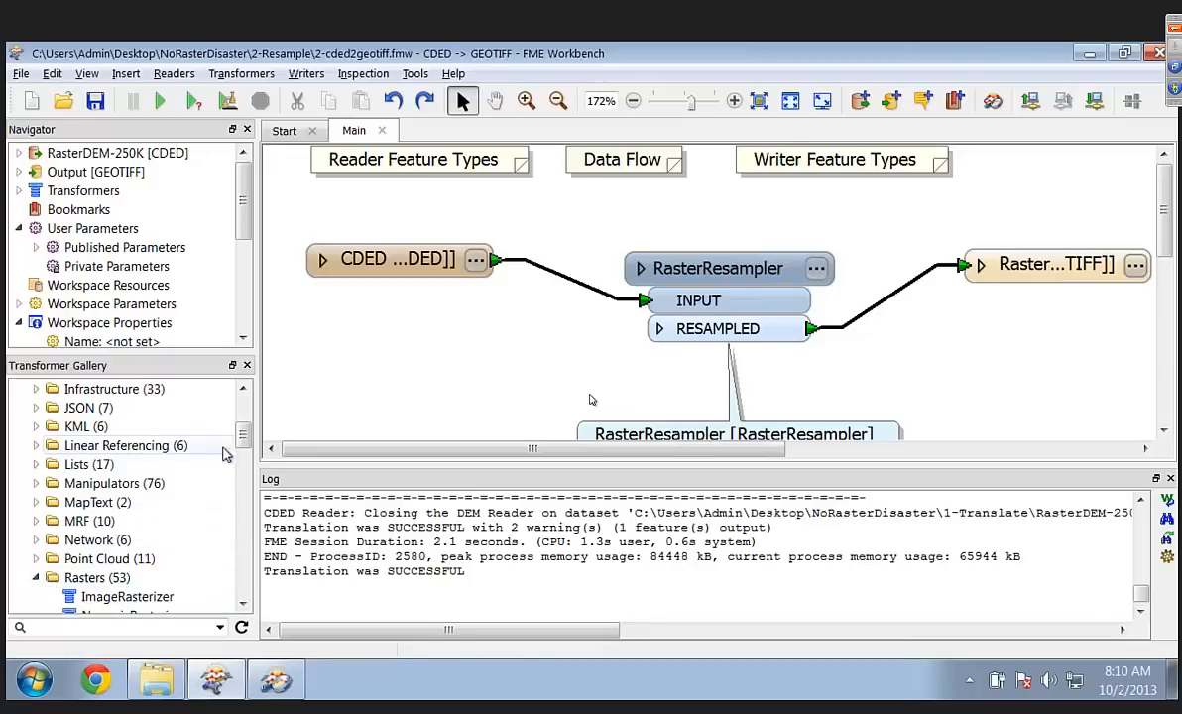
pyautogui.moveTo(242, 439); pyautogui.dragTo(238, 563)
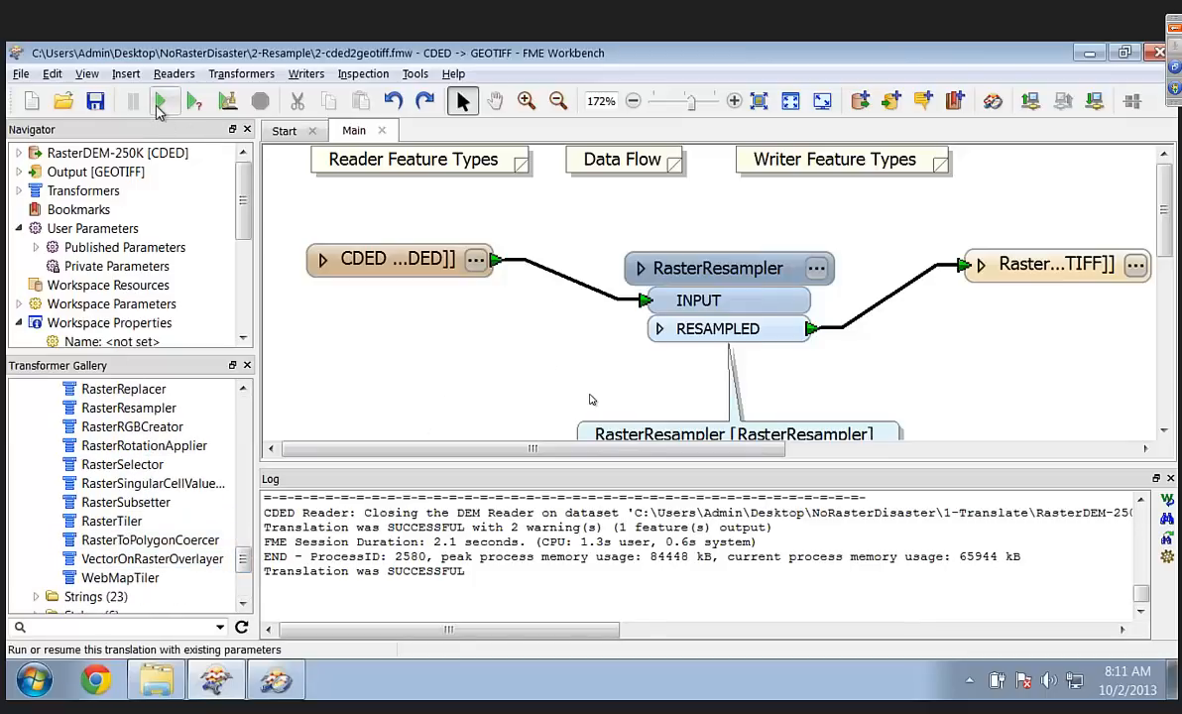
# Step: Run the resampling workspace and inspect its GeoTIFF output from the 2-Resample Output folder in FME Data Inspector
pyautogui.click(157, 105)
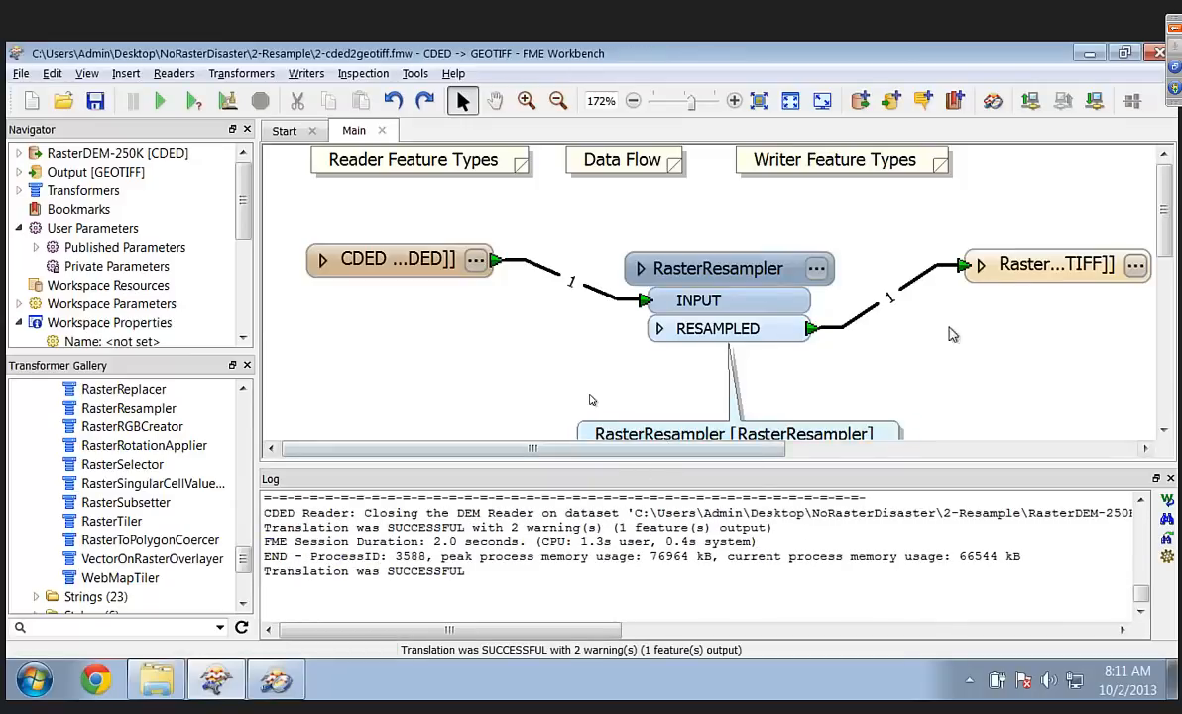
pyautogui.rightClick(1007, 276)
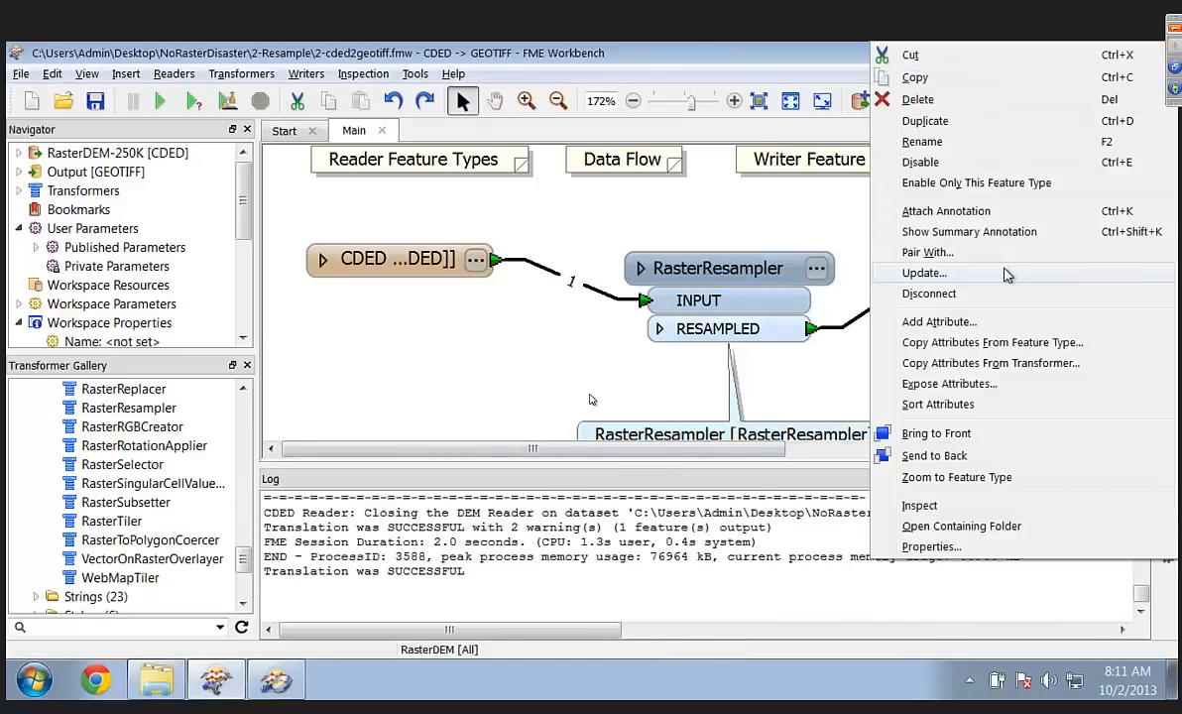
pyautogui.click(934, 506)
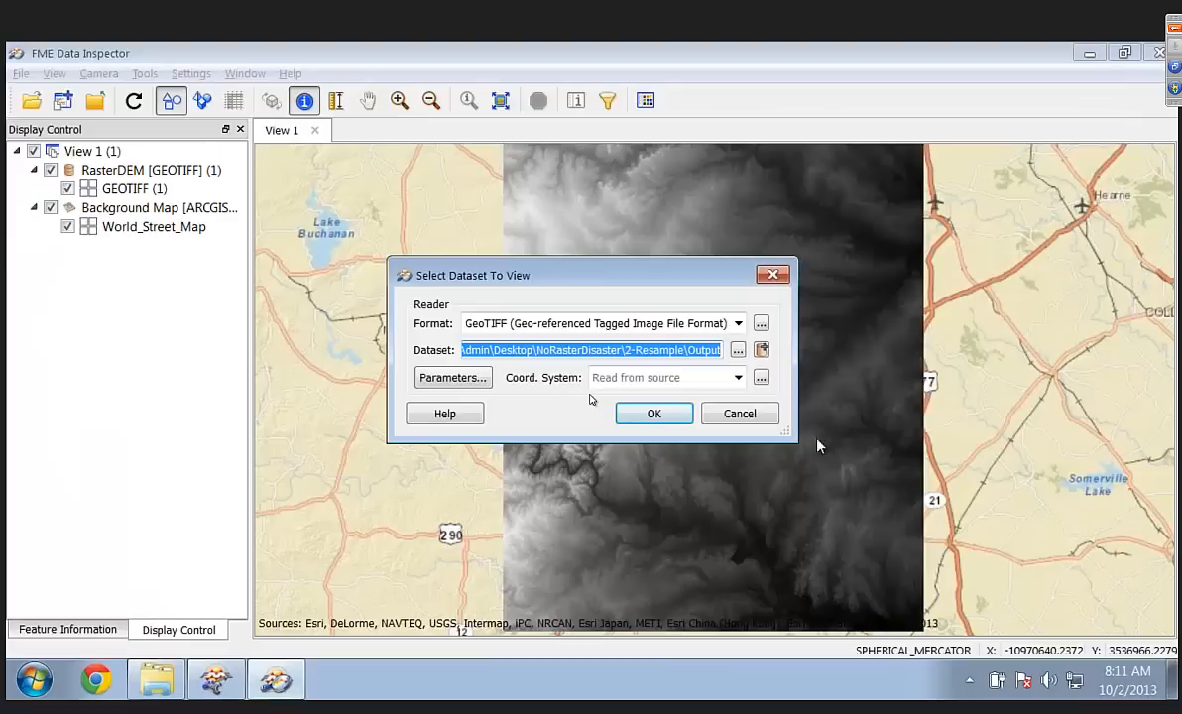
pyautogui.click(738, 351)
pyautogui.doubleClick(678, 312)
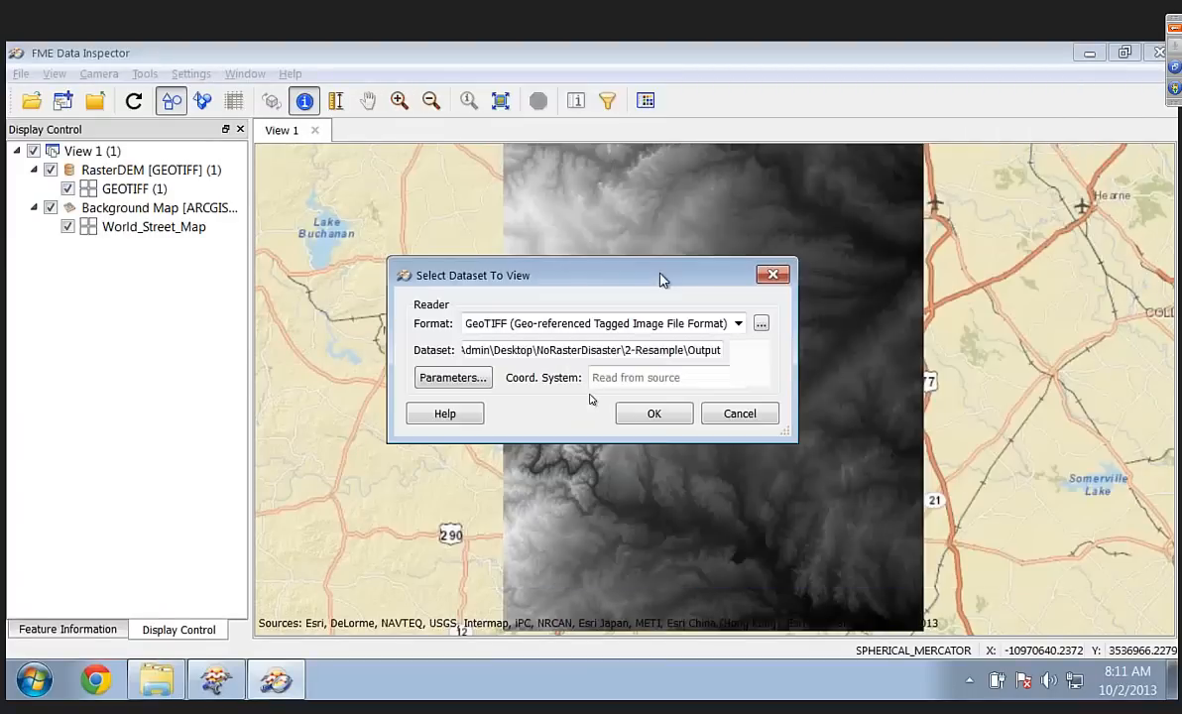
pyautogui.click(655, 414)
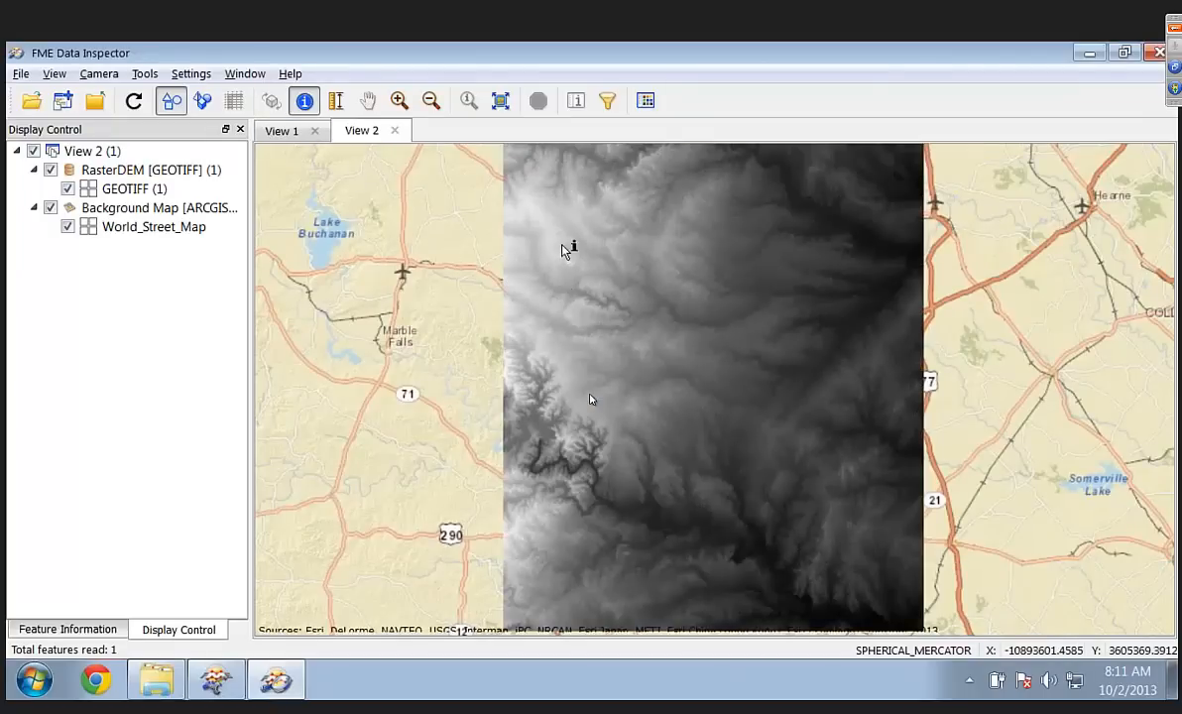
# Step: Compare the raster properties of the resampled GeoTIFF in View 2 with those of the raster in View 1, and close both views
pyautogui.click(631, 258)
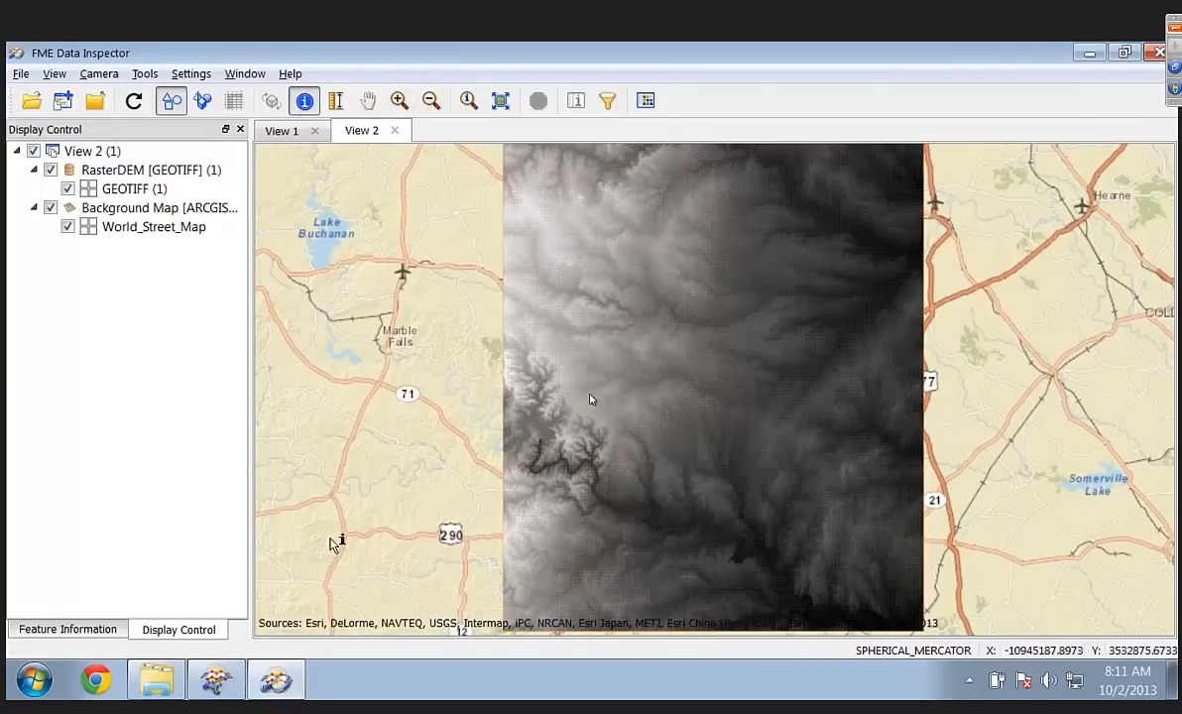
pyautogui.click(102, 627)
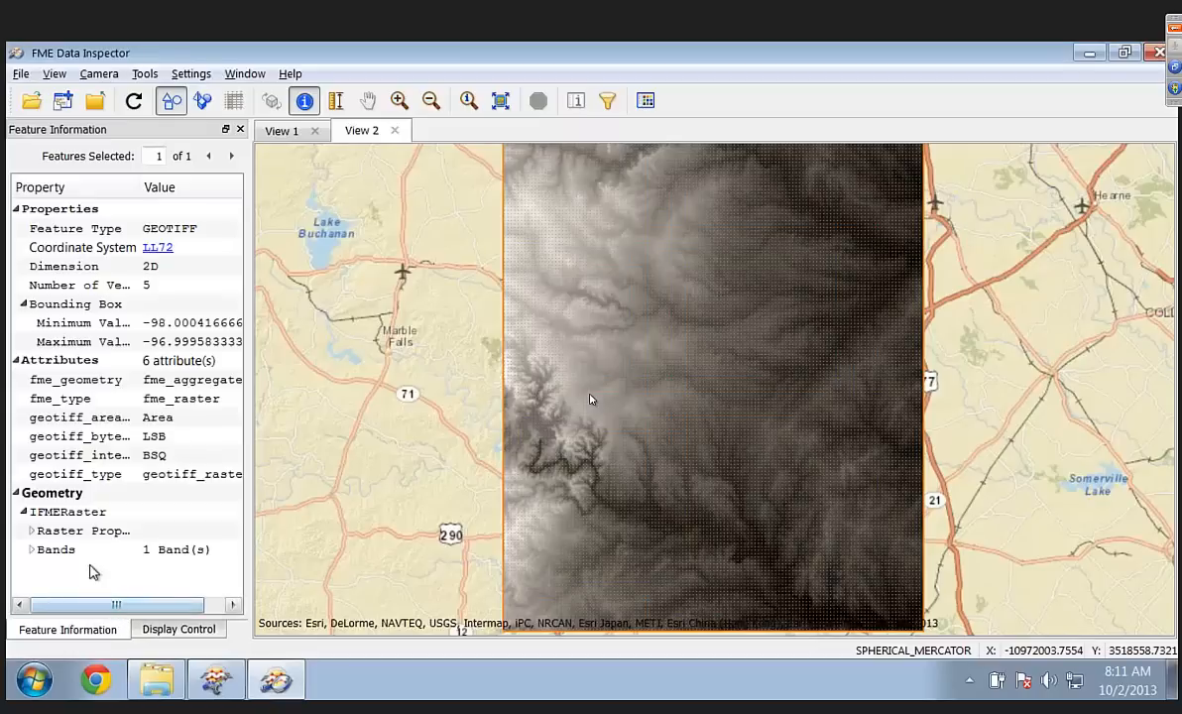
pyautogui.click(32, 532)
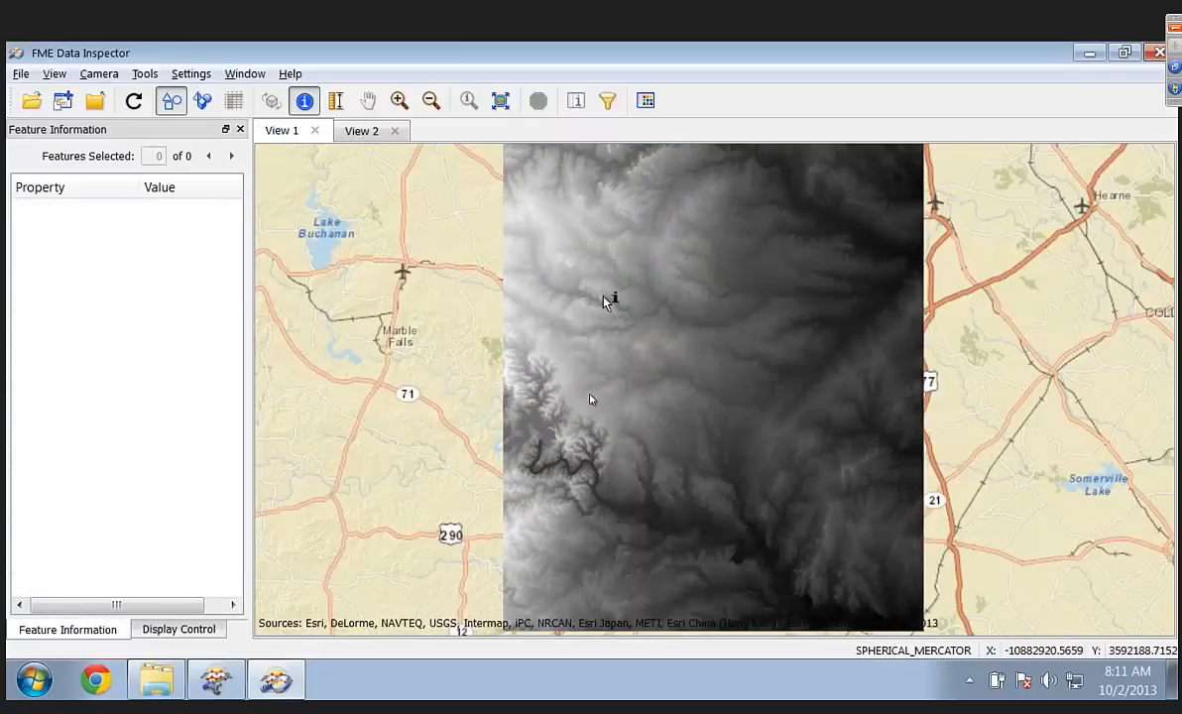
pyautogui.moveTo(624, 285); pyautogui.dragTo(712, 369)
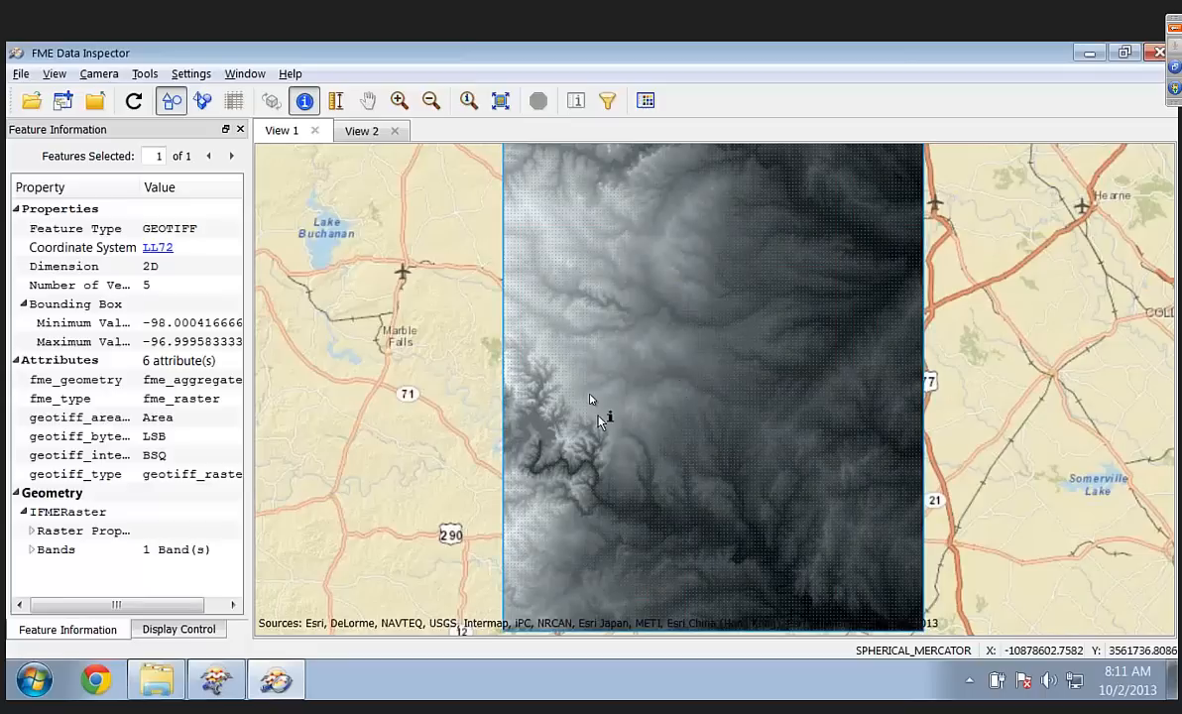
pyautogui.click(32, 531)
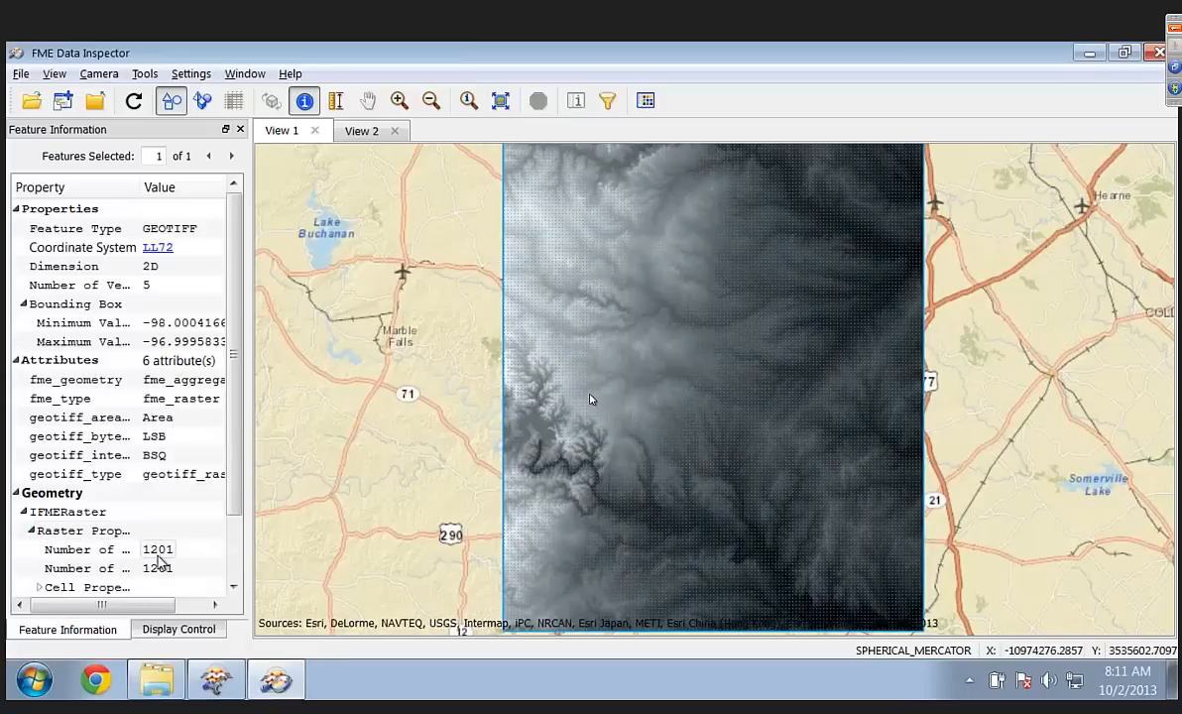
pyautogui.click(314, 131)
pyautogui.click(314, 131)
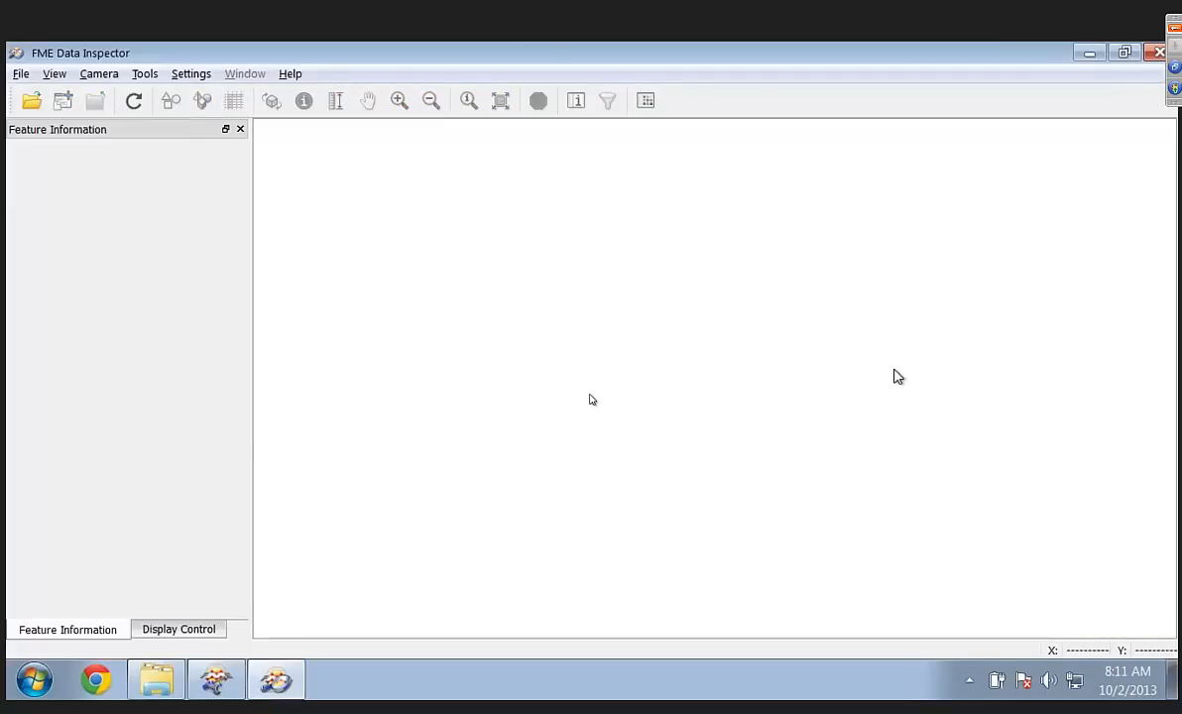
# Step: Switch to PowerPoint, resume the slide show from the Resample slide and advance to the Reproject slide
pyautogui.hotkey('ctrl', 'Right')
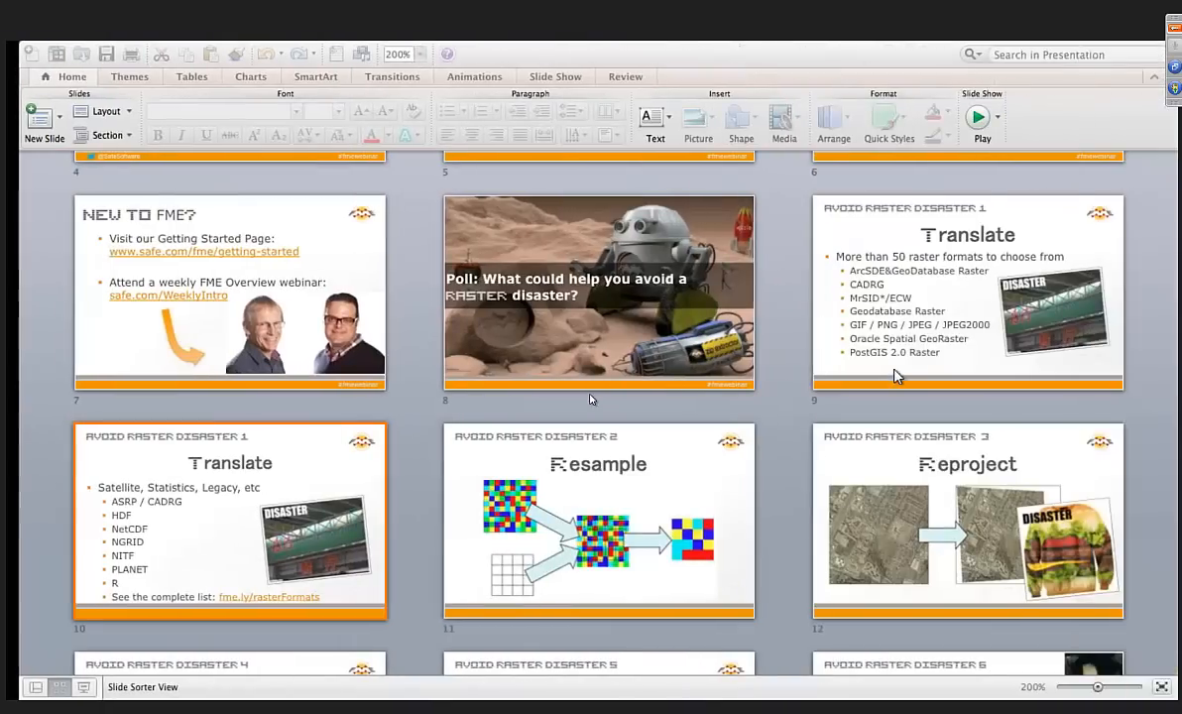
pyautogui.click(605, 506)
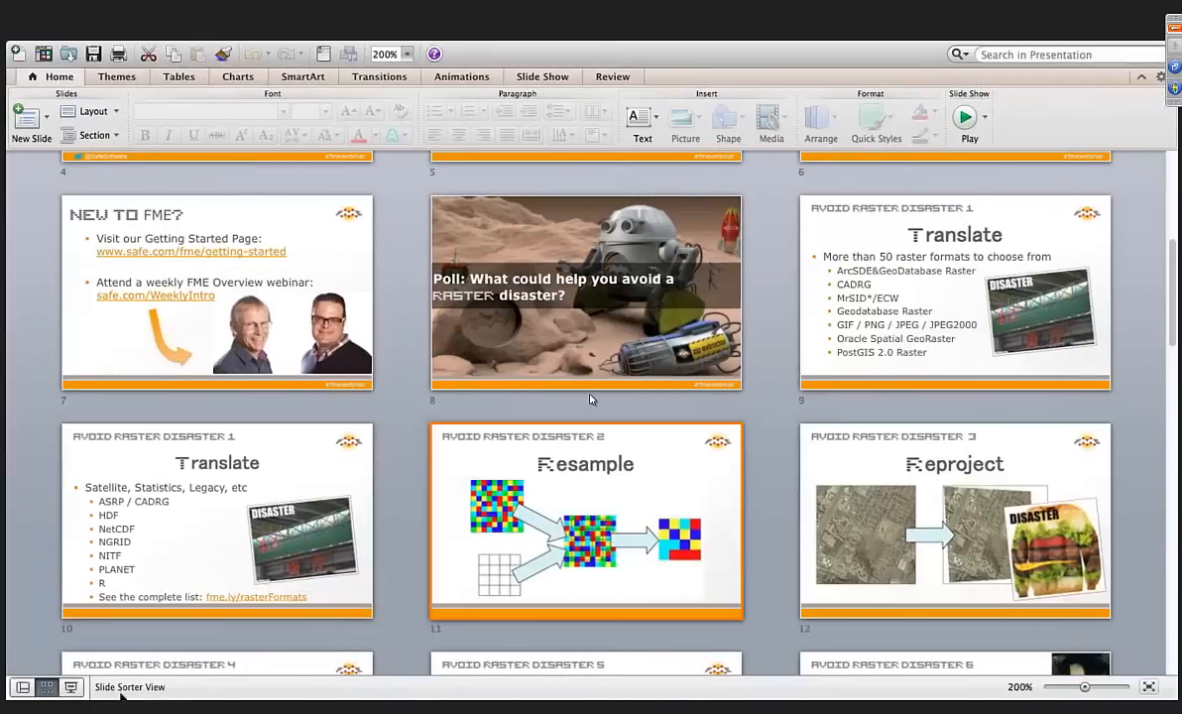
pyautogui.click(80, 689)
pyautogui.press('Right')
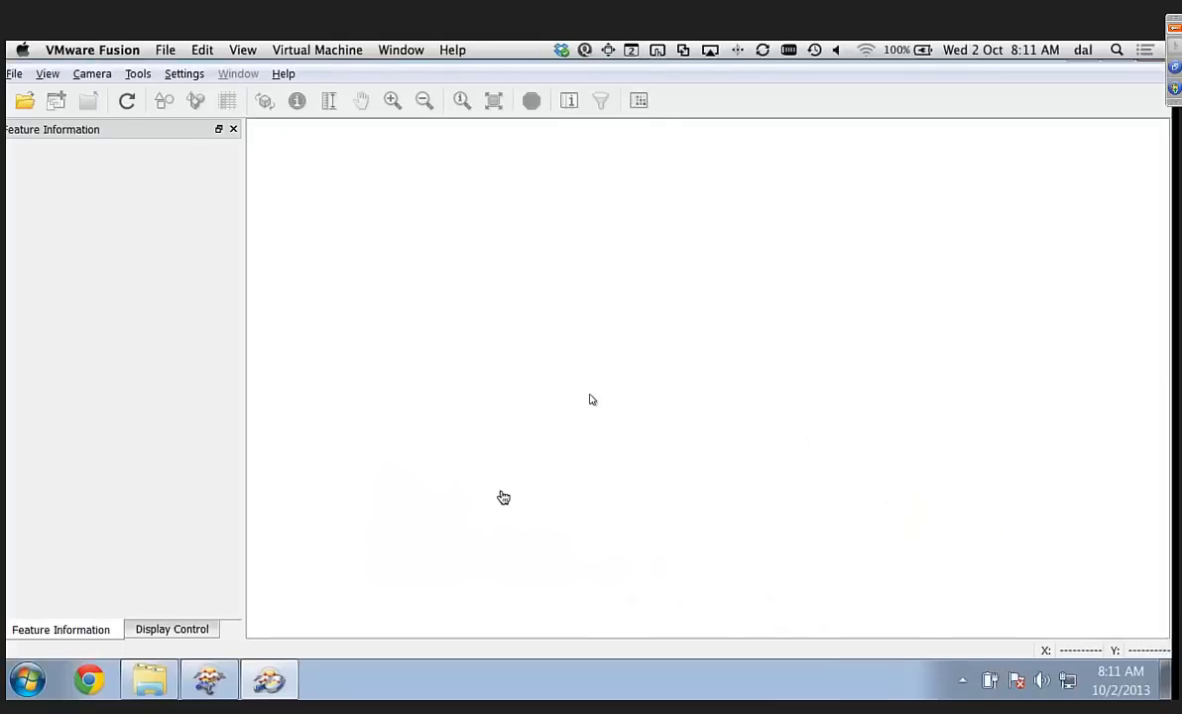
# Step: Open the 3-cded2geotiff.fmw workspace from the 3-Reproject folder in FME Workbench, discarding the changes to the resampling workspace
pyautogui.click(134, 689)
pyautogui.click(109, 291)
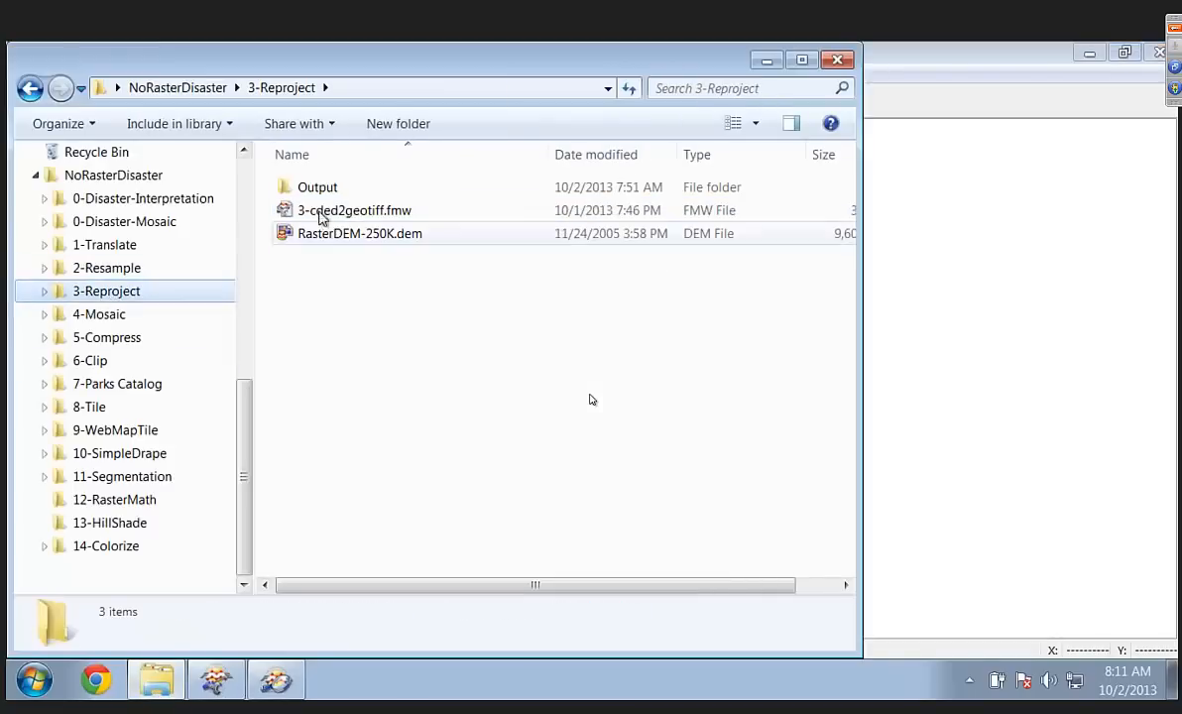
pyautogui.moveTo(363, 213); pyautogui.dragTo(911, 322)
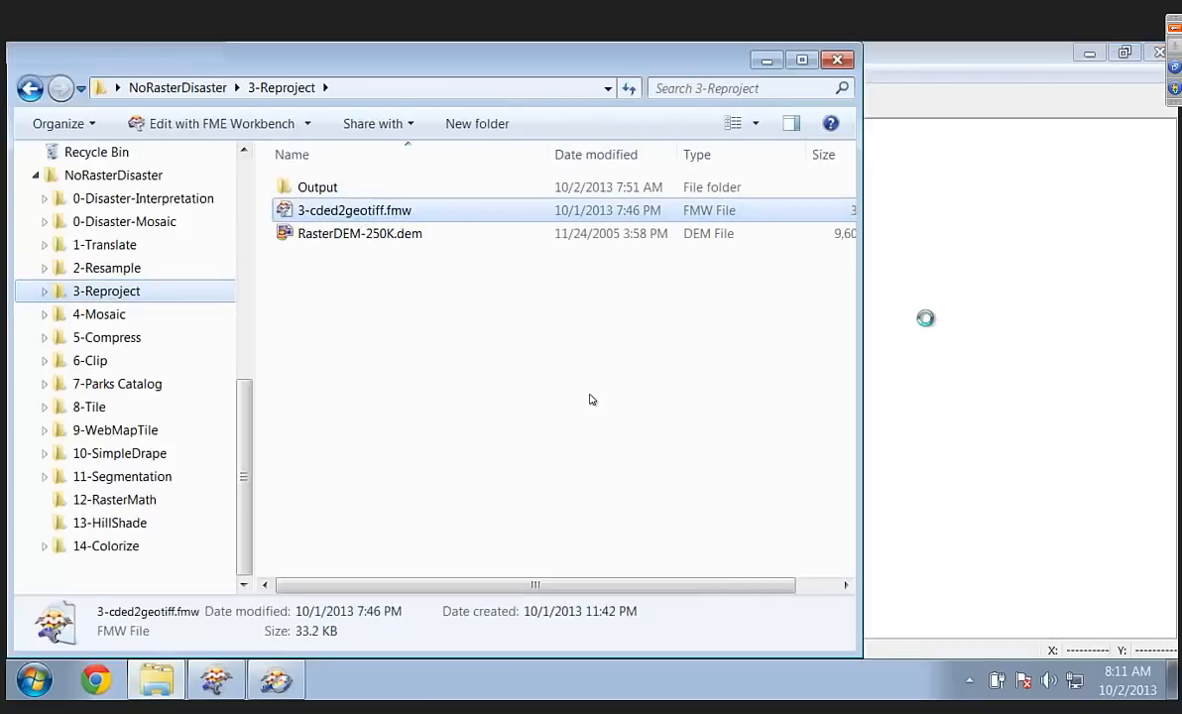
pyautogui.click(758, 424)
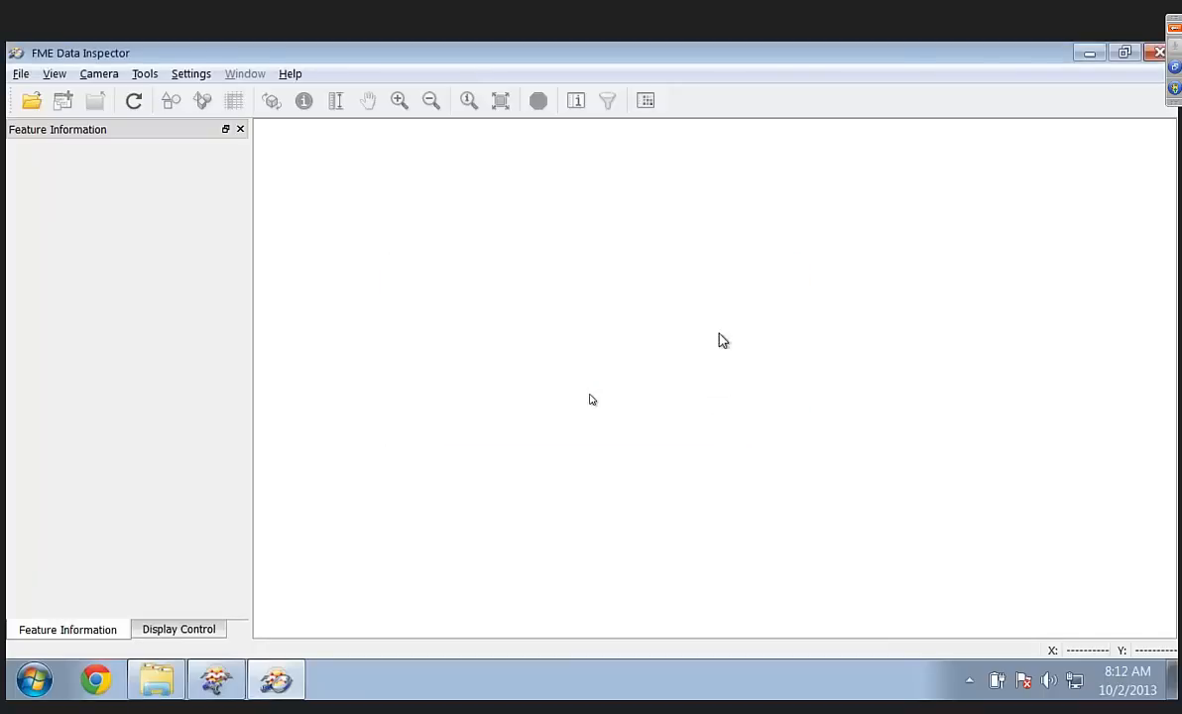
pyautogui.hotkey('alt', 'Tab')
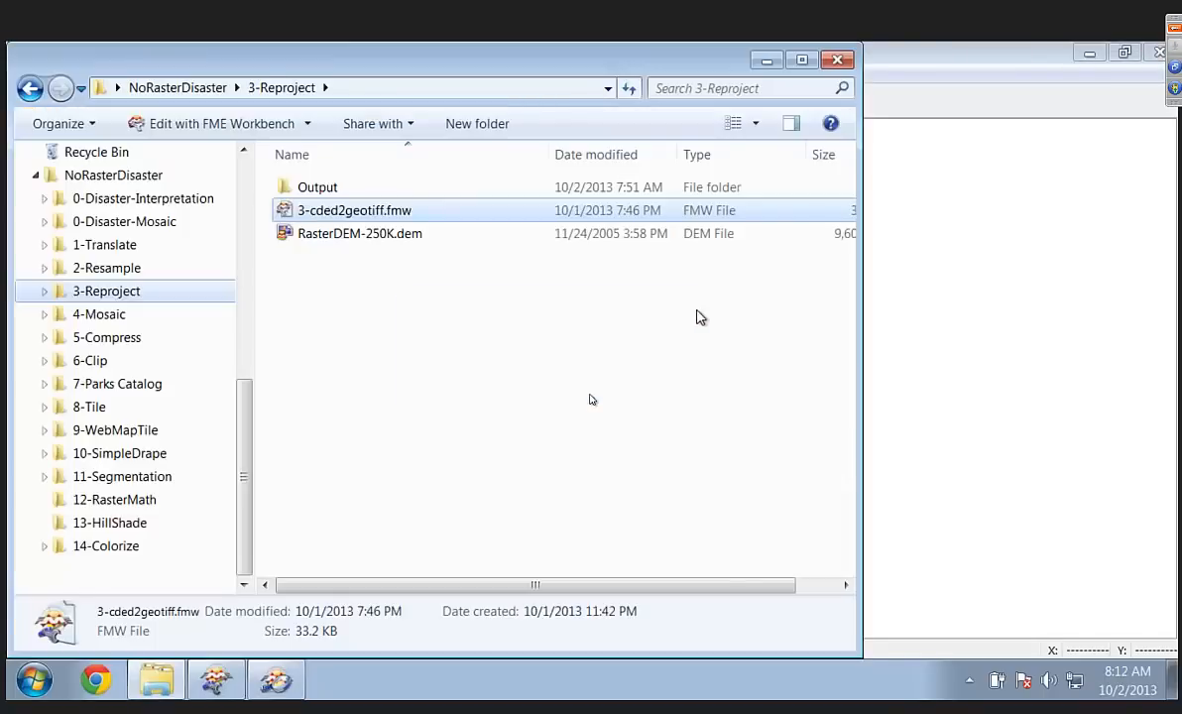
pyautogui.hotkey('alt', 'Tab')
pyautogui.press('Tab')
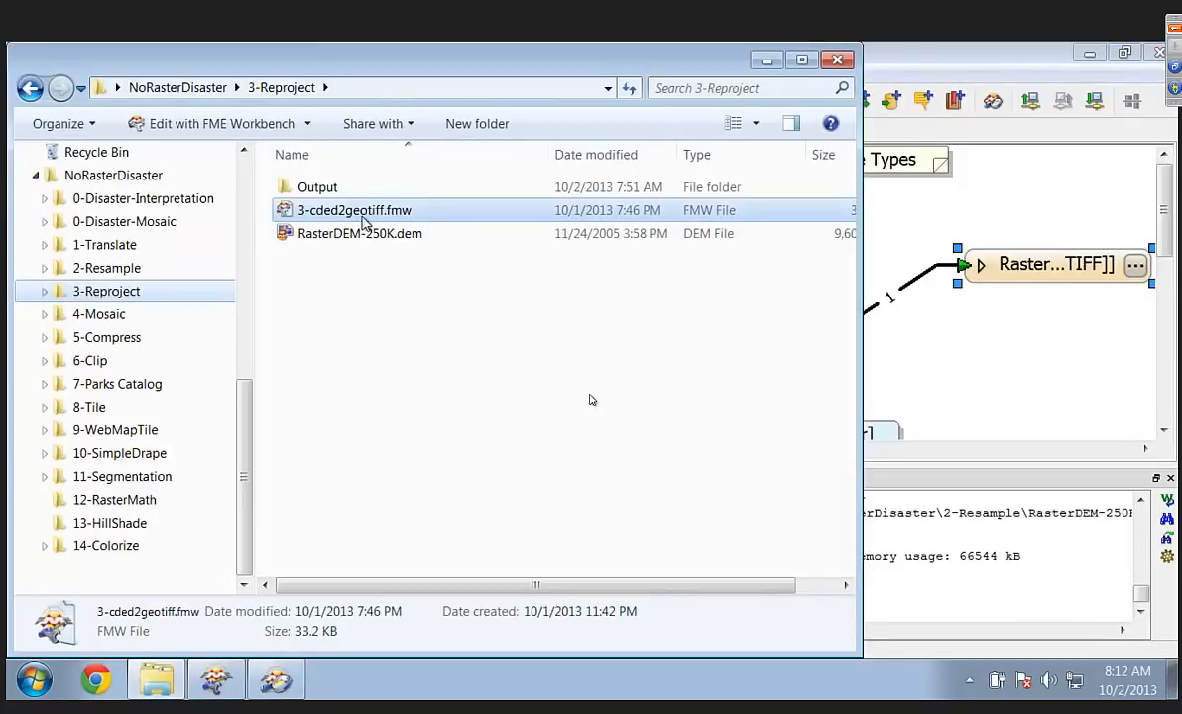
pyautogui.moveTo(347, 211); pyautogui.dragTo(1010, 219)
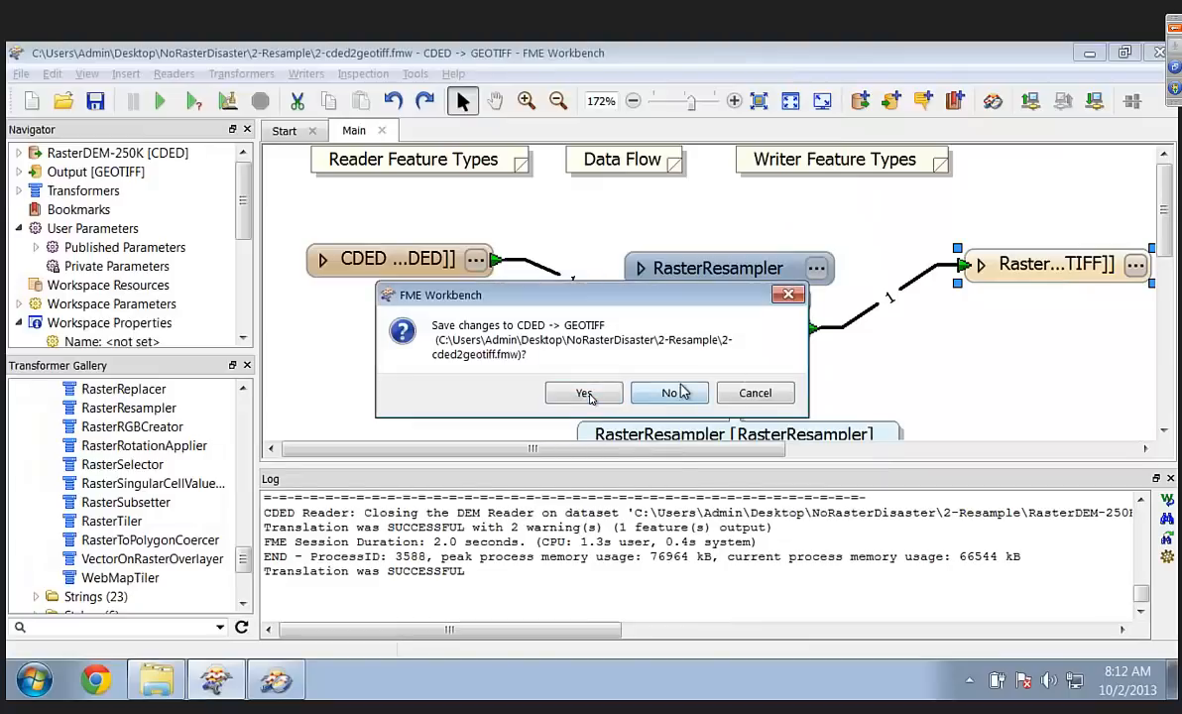
pyautogui.click(681, 393)
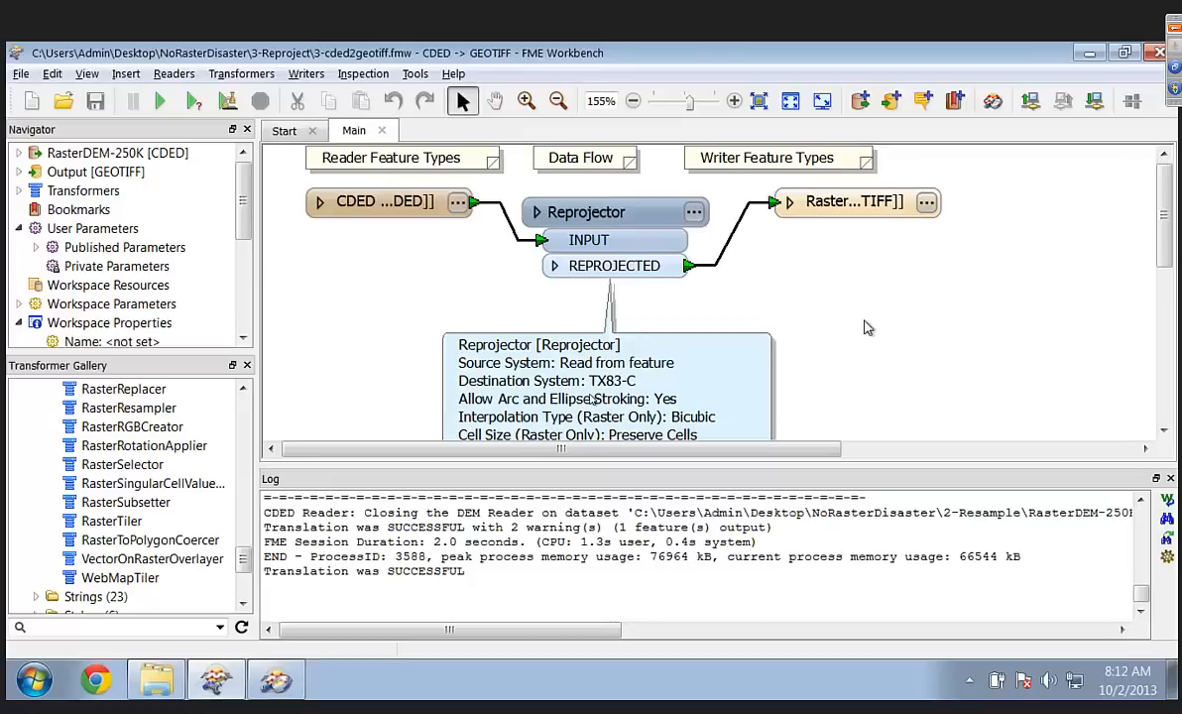
# Step: Look up the BlueMarbleReprojector transformer and review the Reprojector's parameters and interpolation type options without changing them
pyautogui.write('bl')
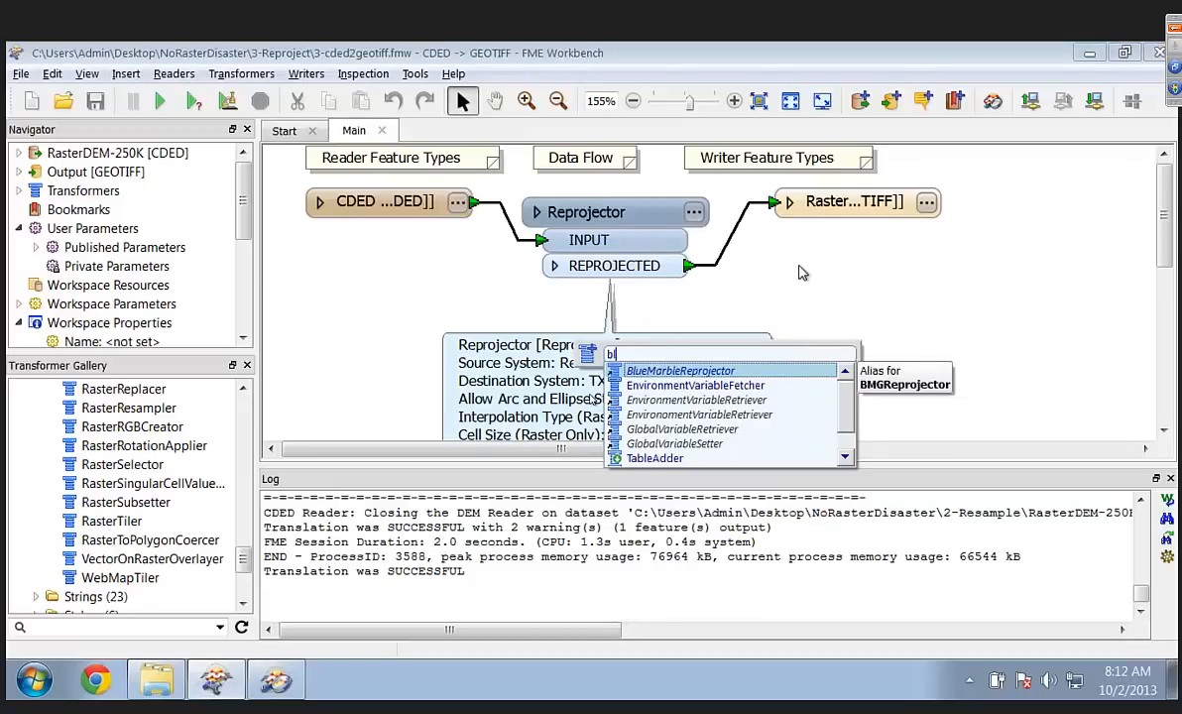
pyautogui.press('Escape')
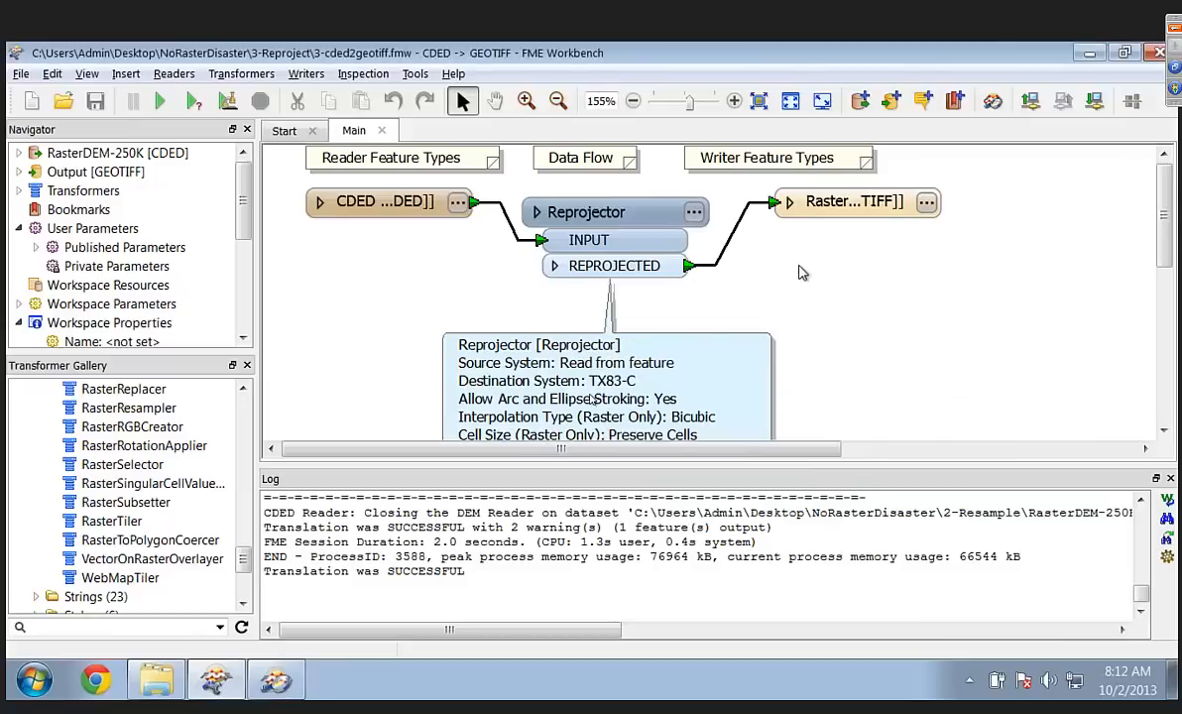
pyautogui.click(693, 211)
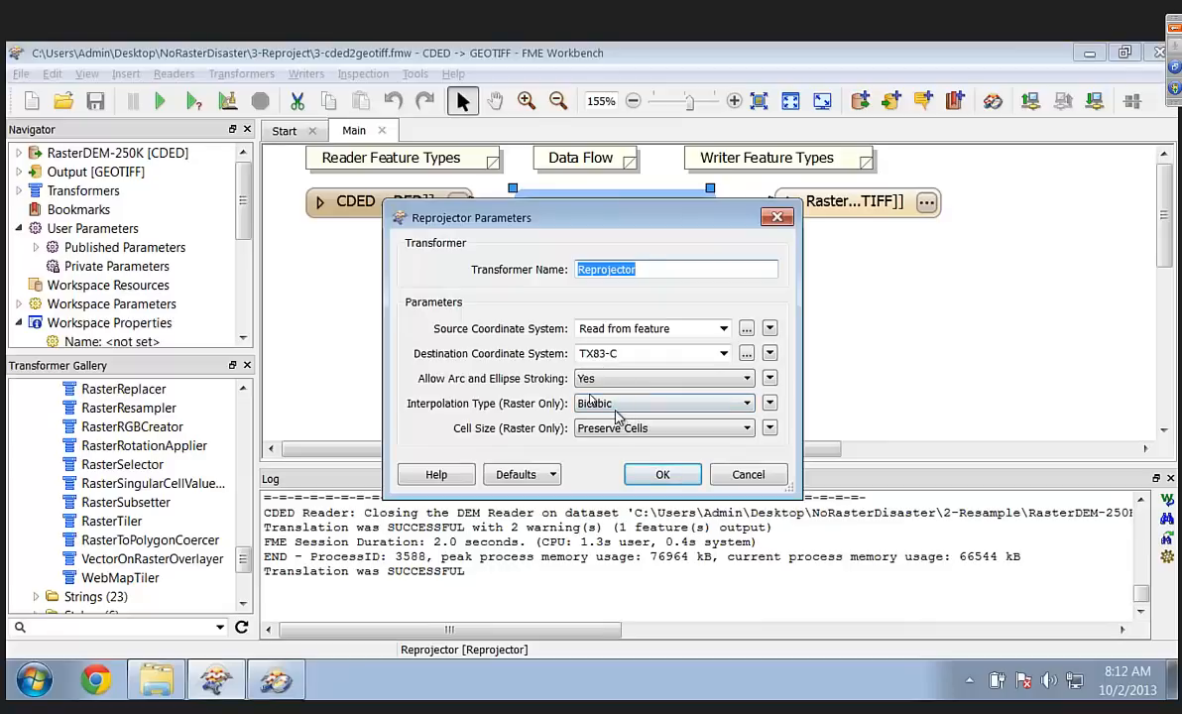
pyautogui.click(614, 408)
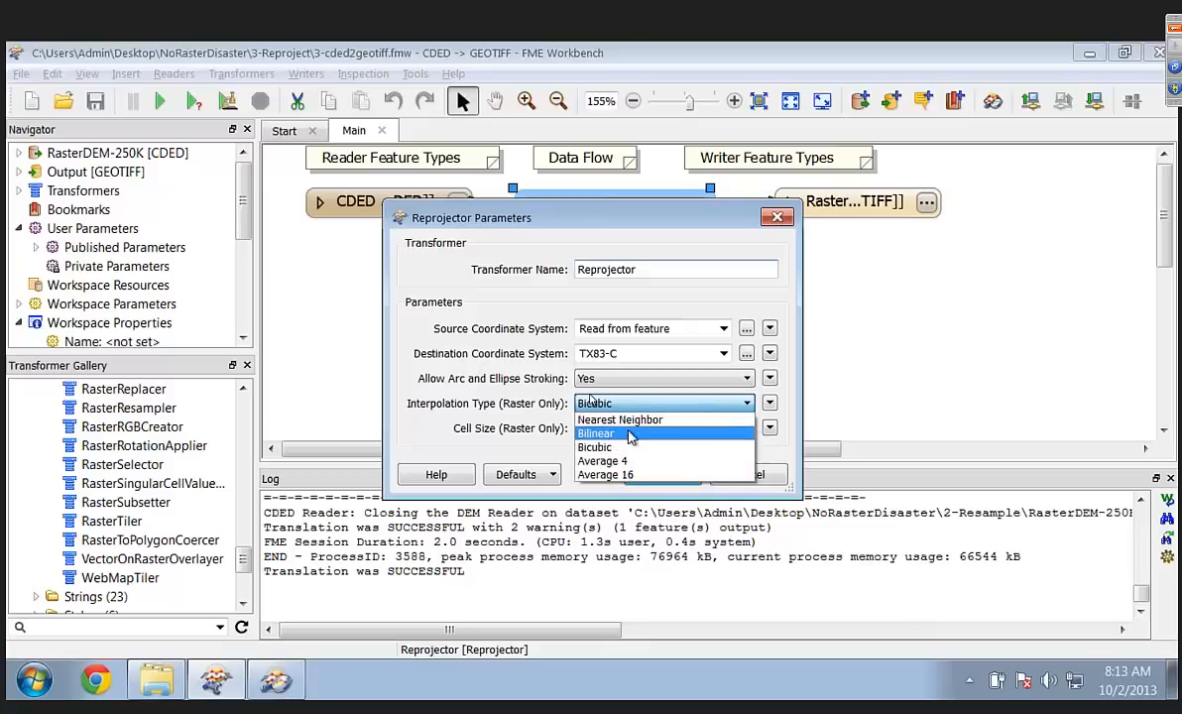
pyautogui.click(539, 224)
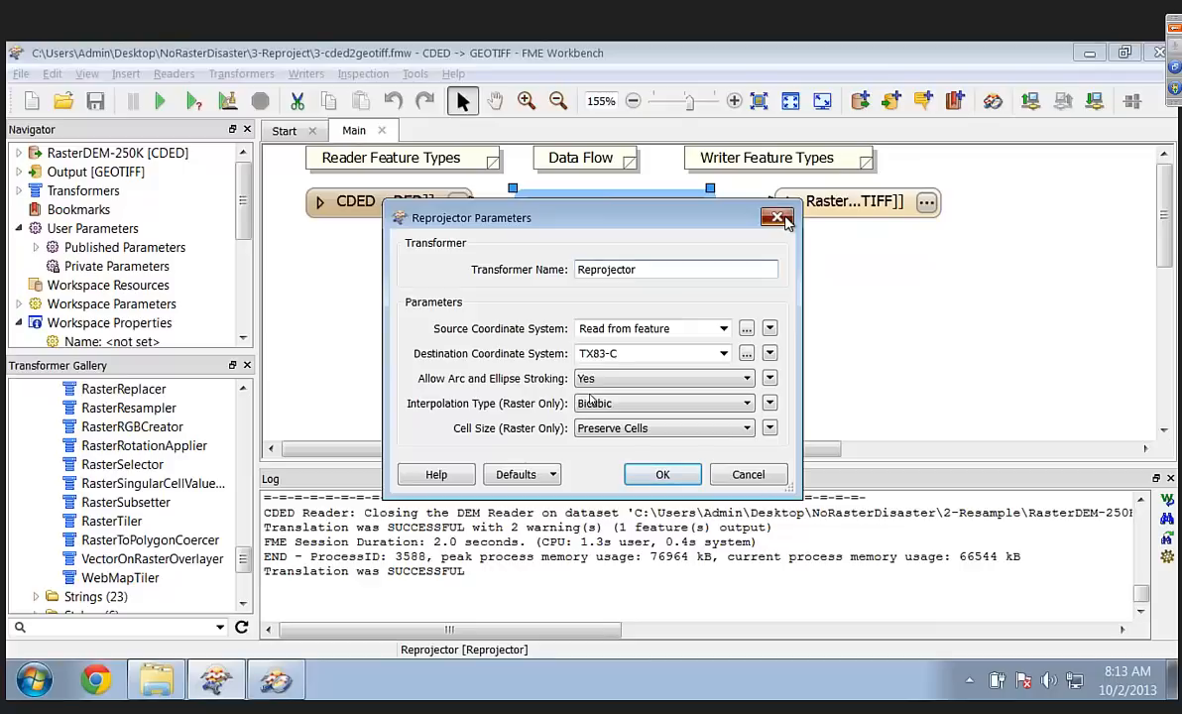
pyautogui.click(778, 218)
# Step: Run the reprojection workspace and inspect its GeoTIFF output from the 3-Reproject Output folder in FME Data Inspector, querying the raster's feature information
pyautogui.click(160, 100)
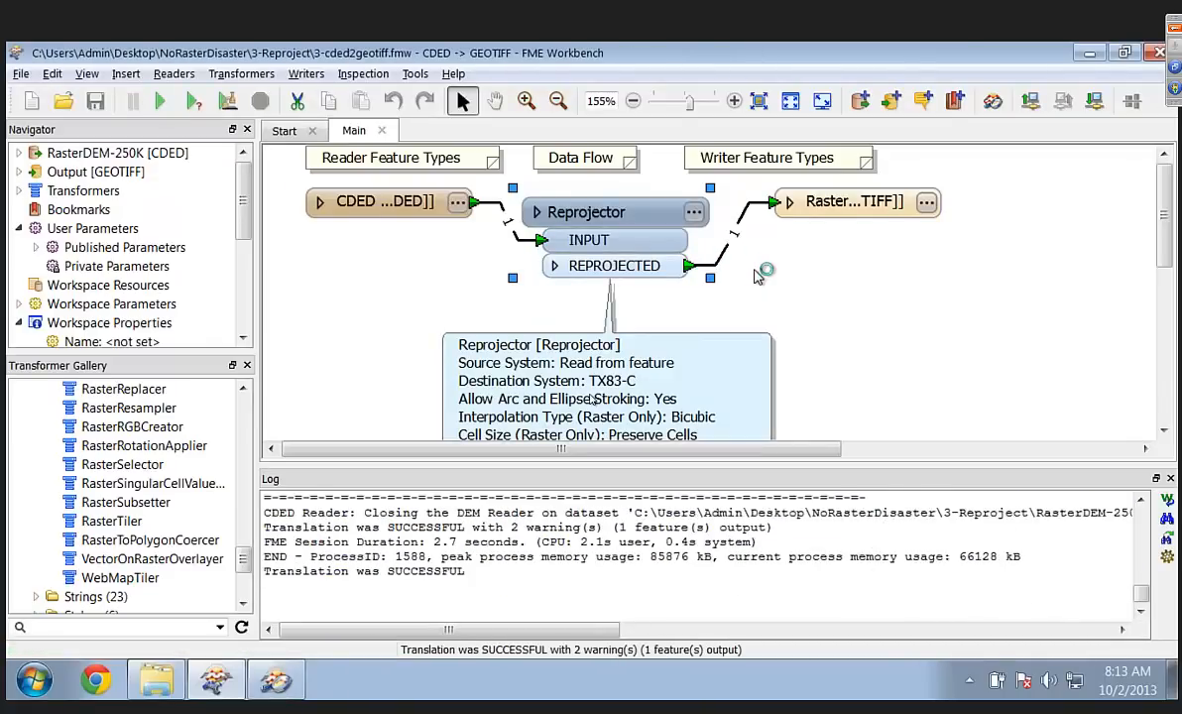
pyautogui.click(843, 202)
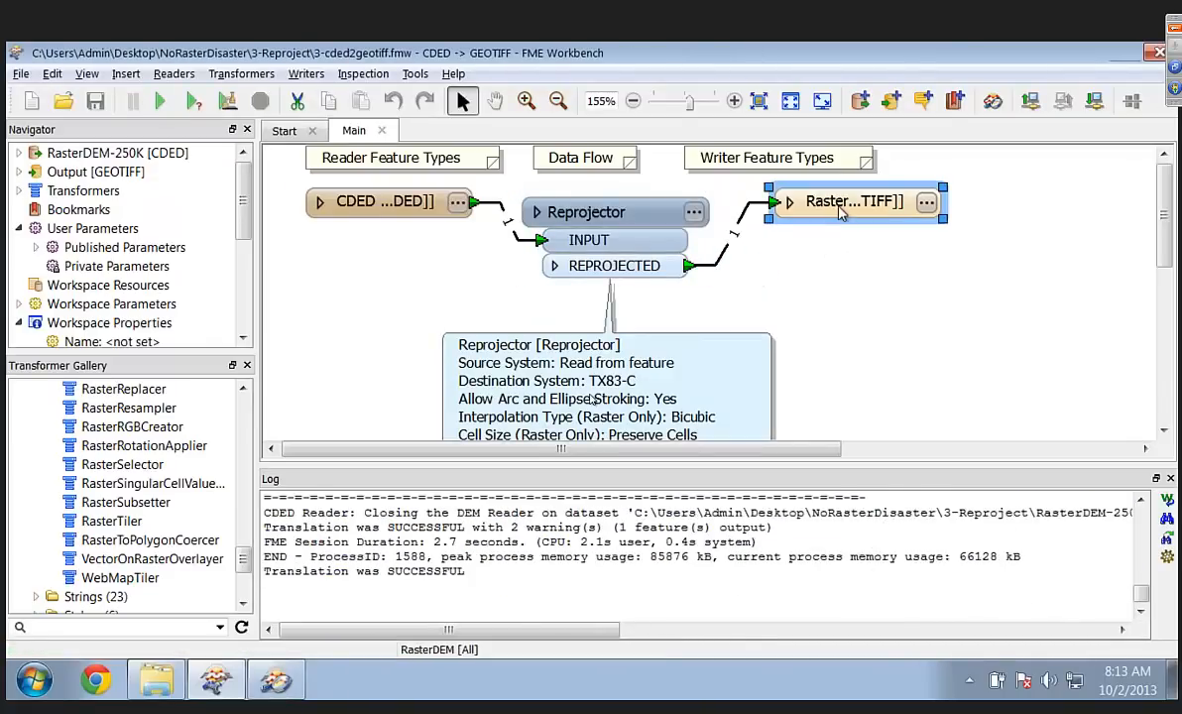
pyautogui.rightClick(841, 203)
pyautogui.click(899, 511)
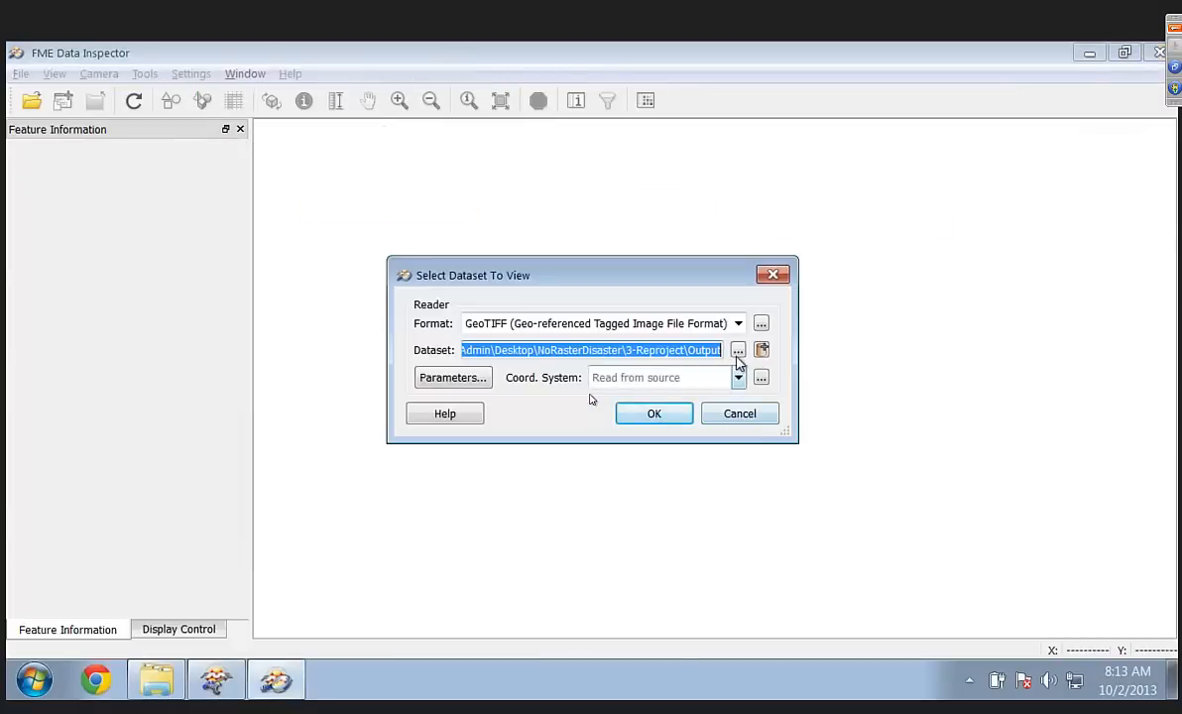
pyautogui.click(737, 353)
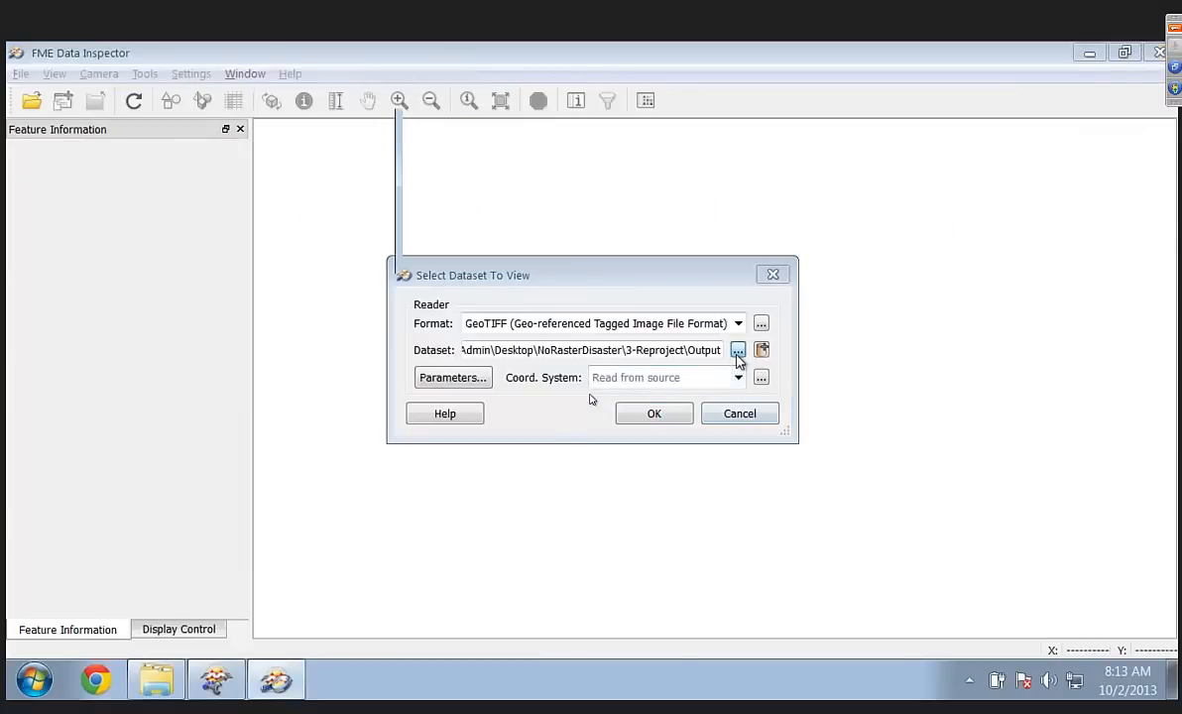
pyautogui.doubleClick(646, 251)
pyautogui.click(652, 414)
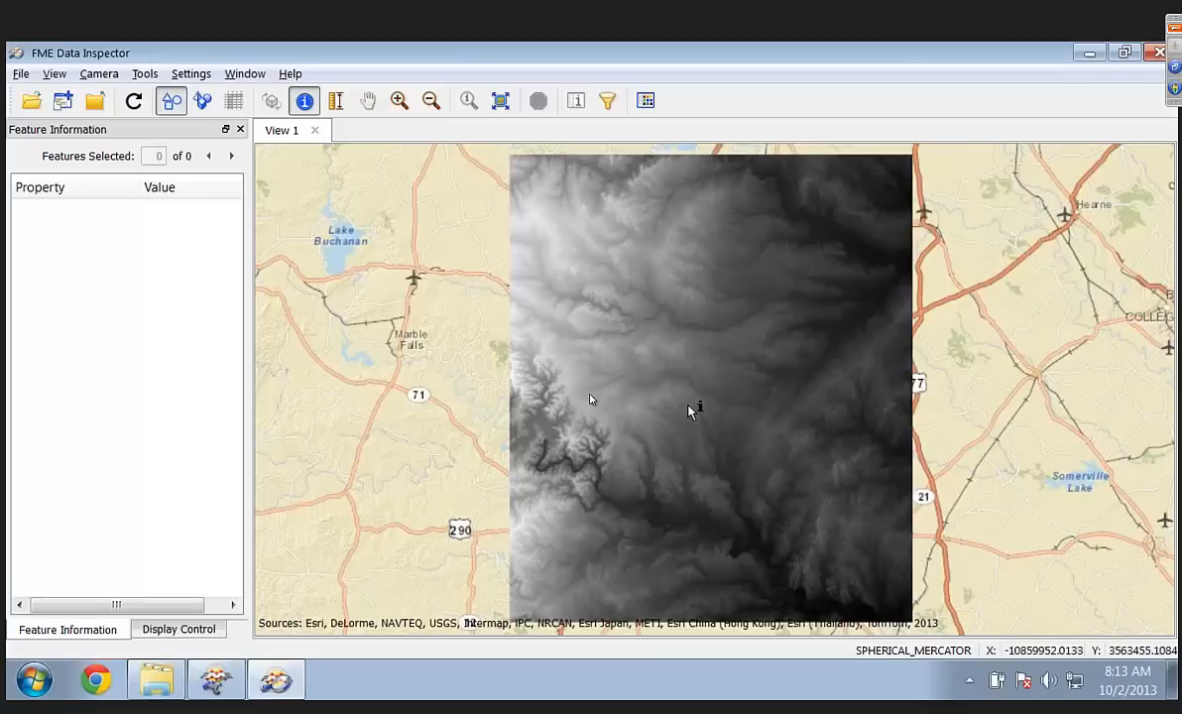
pyautogui.moveTo(588, 299); pyautogui.dragTo(647, 345)
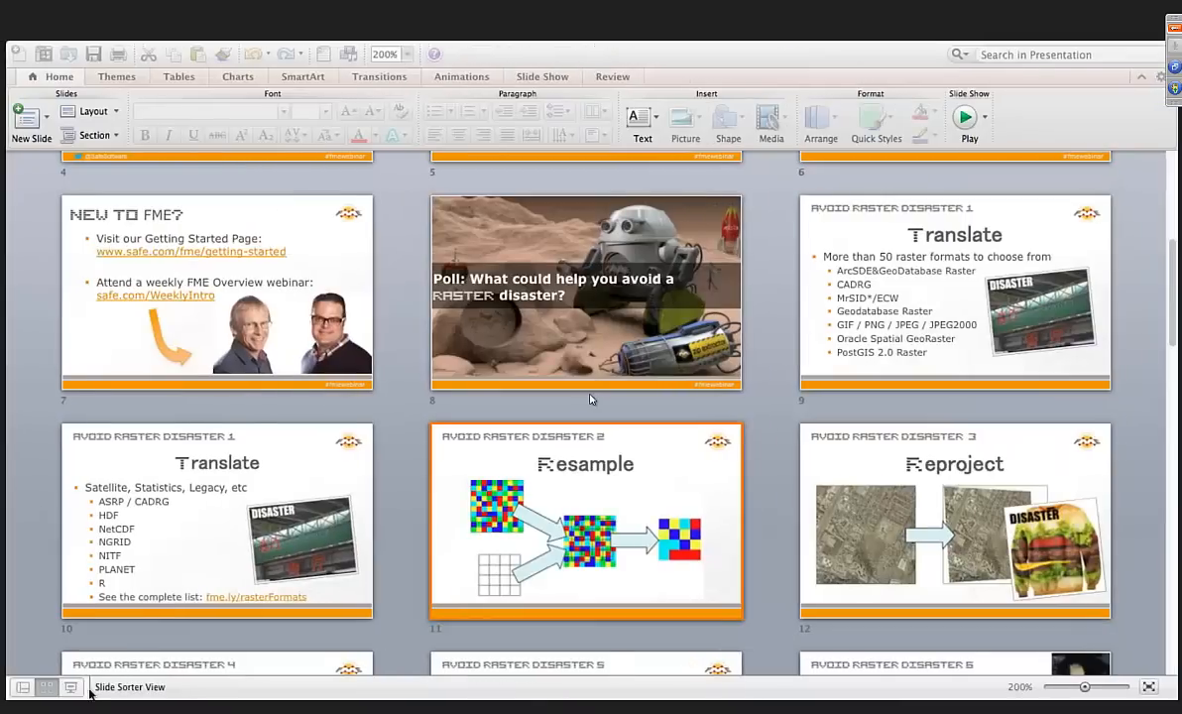
# Step: Switch to PowerPoint, resume the slide show and advance past the Reproject slide
pyautogui.click(72, 687)
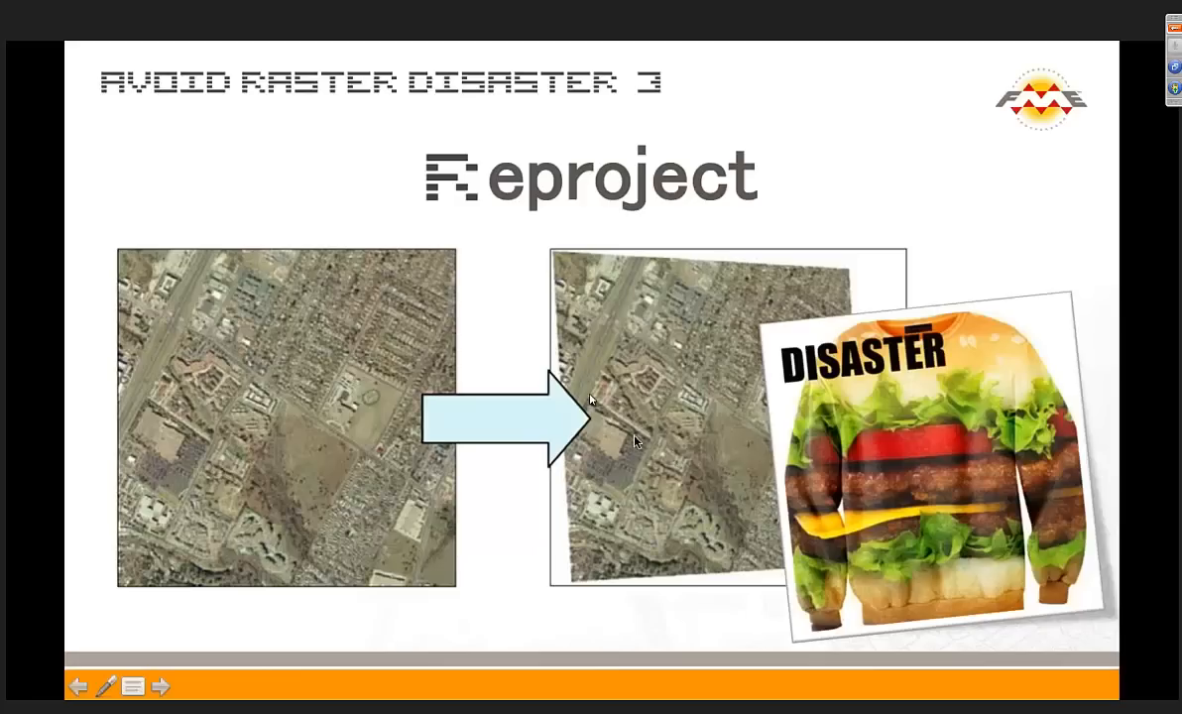
pyautogui.press('Right')
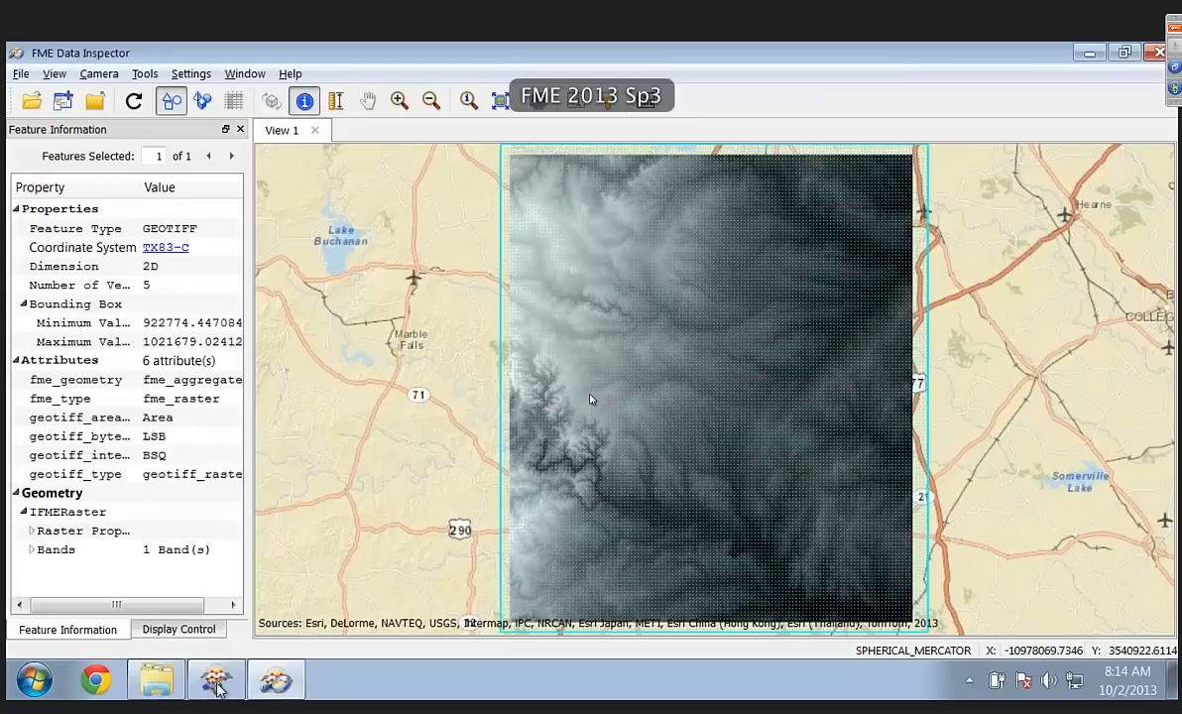
# Step: Open the 4-Mosaic.fmw workspace from the 4-Mosaic folder in FME Workbench
pyautogui.click(217, 682)
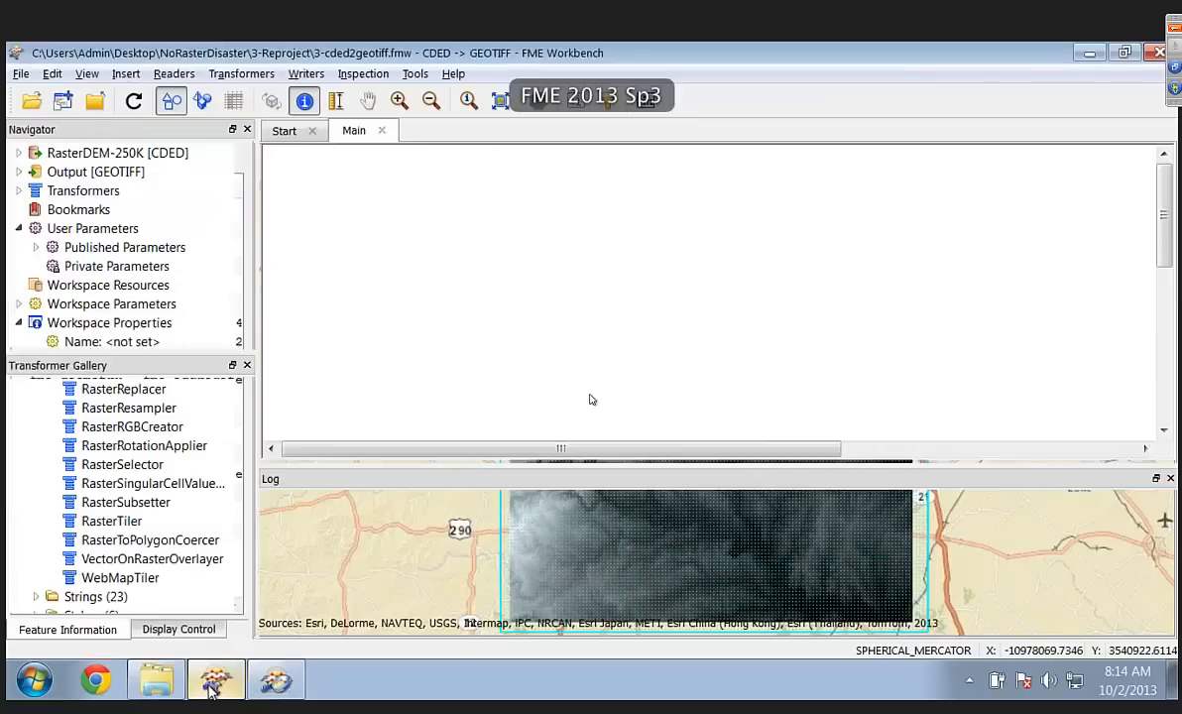
pyautogui.click(159, 683)
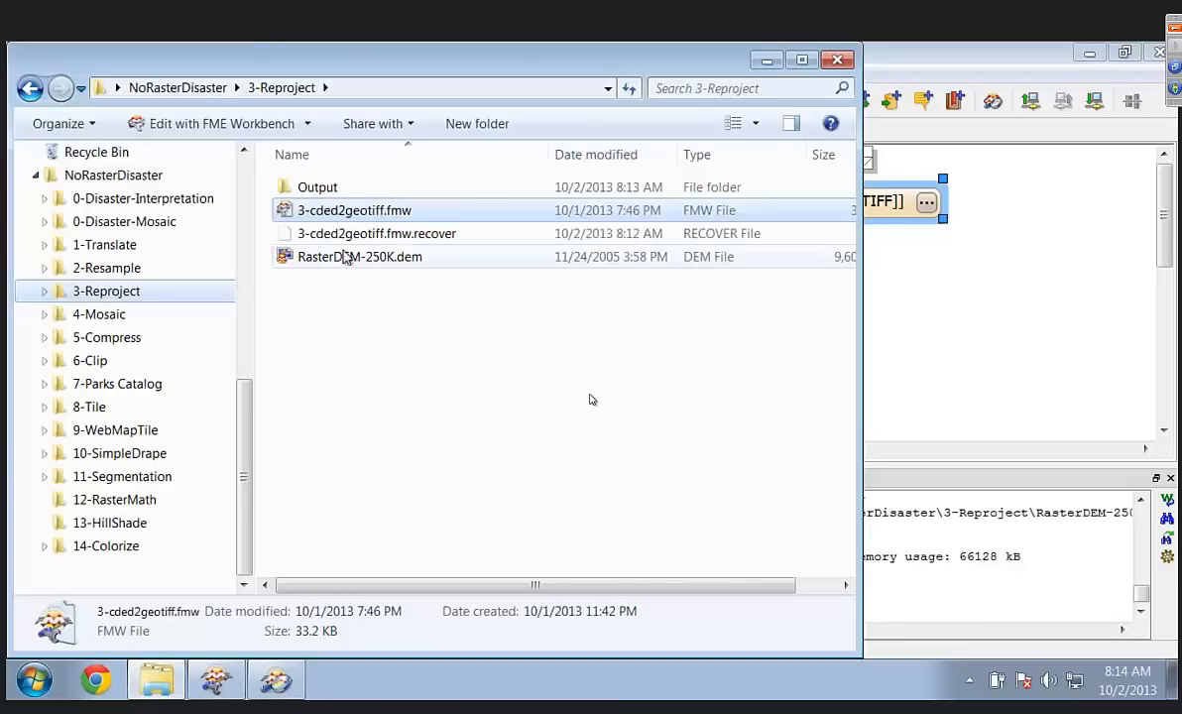
pyautogui.click(107, 315)
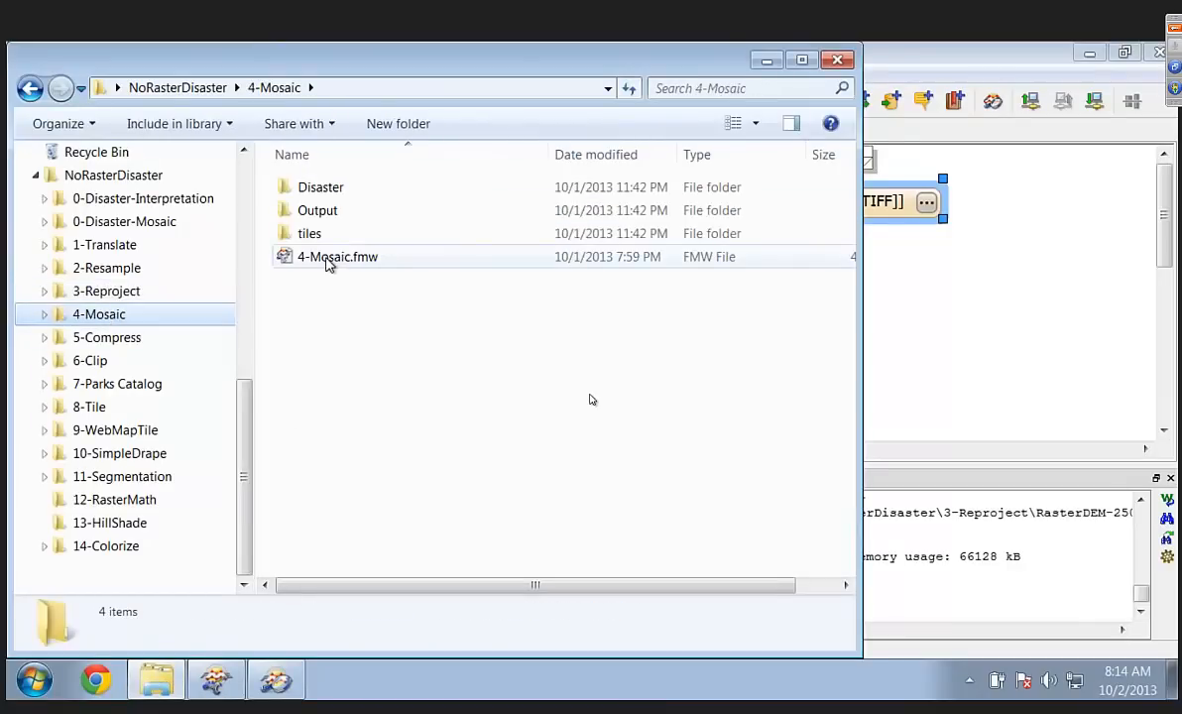
pyautogui.moveTo(330, 260); pyautogui.dragTo(1027, 194)
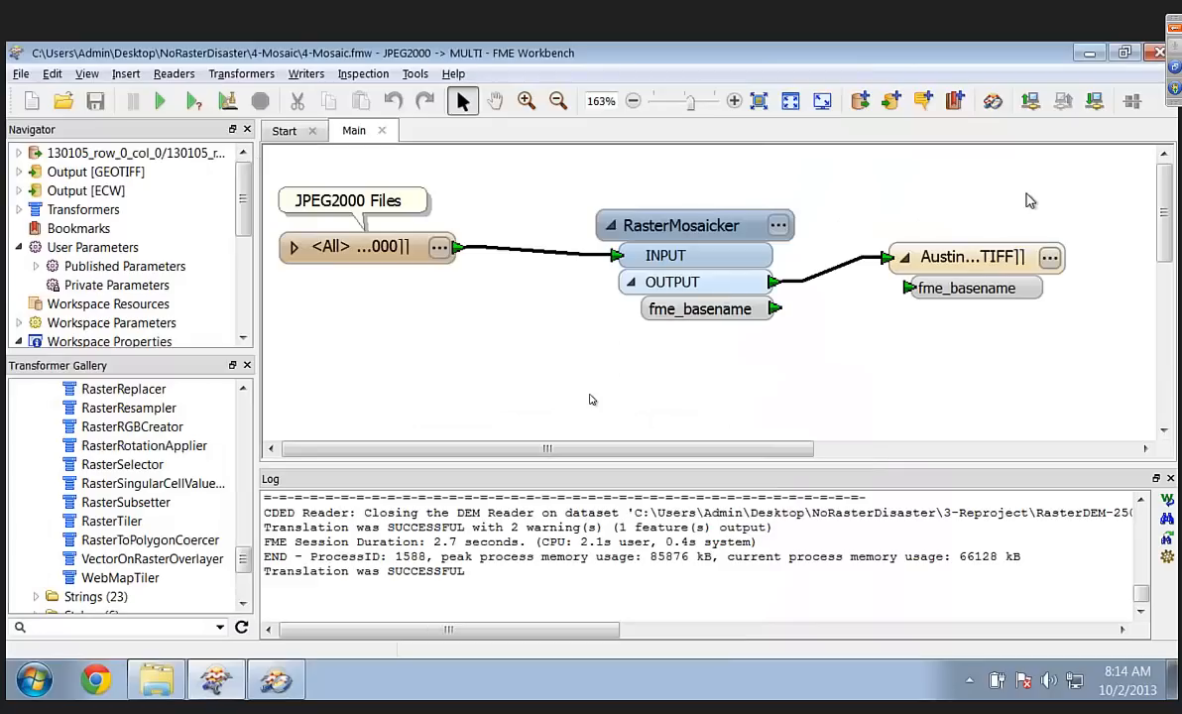
# Step: View the JPEG2000 reader's source tiles in their containing folder, and close the folder window
pyautogui.moveTo(779, 229)
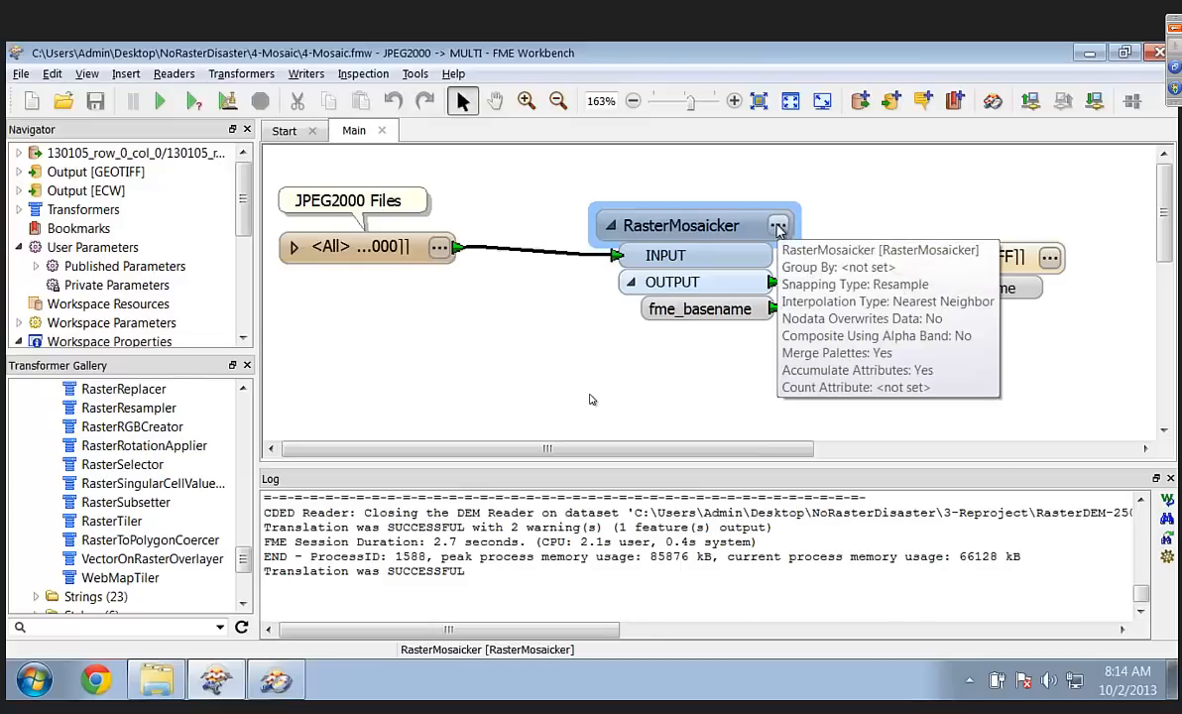
pyautogui.rightClick(373, 254)
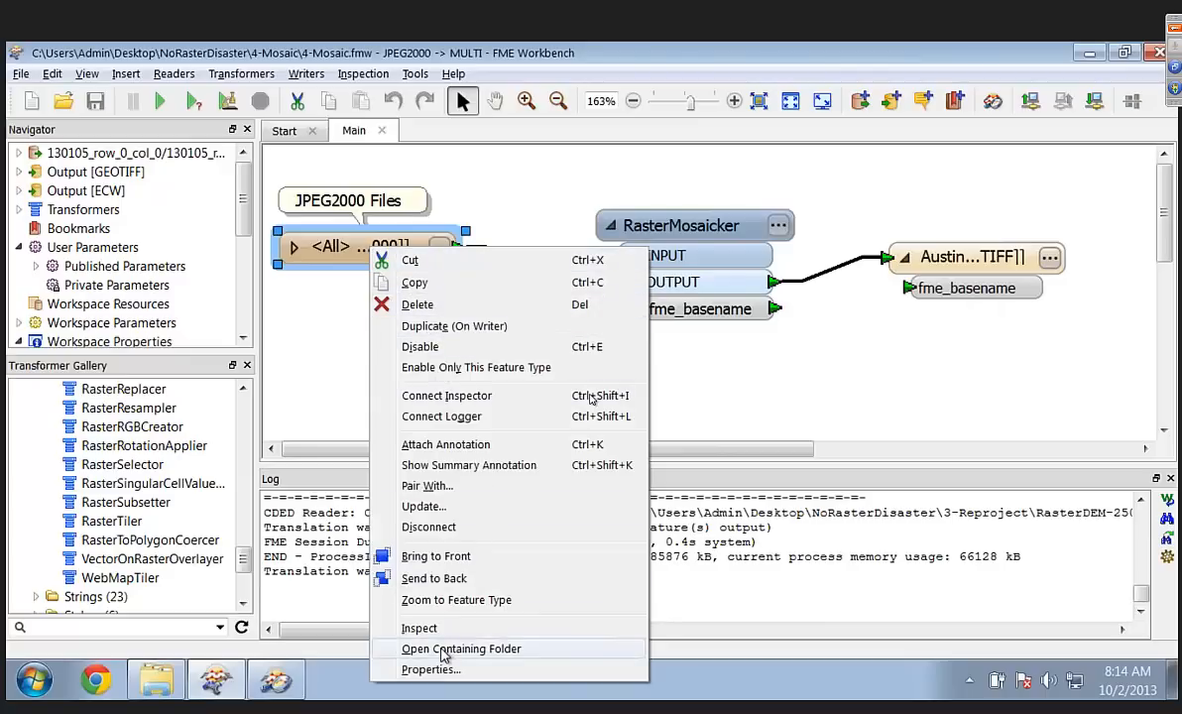
pyautogui.click(461, 649)
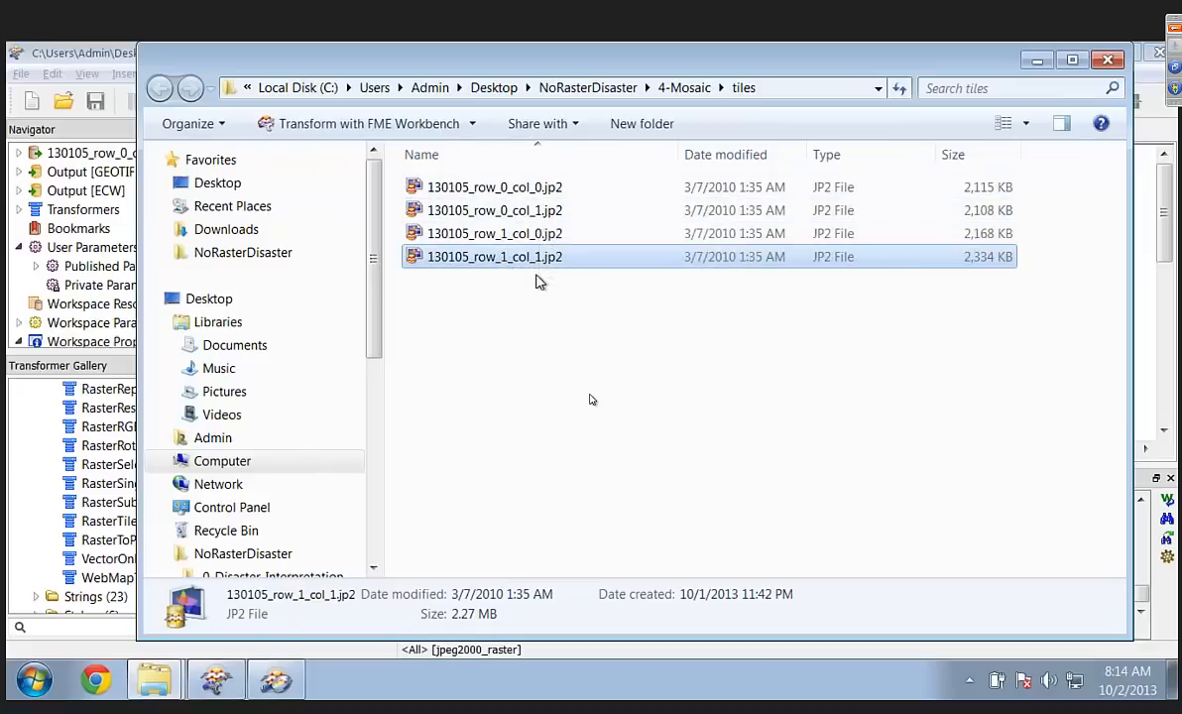
pyautogui.click(1107, 64)
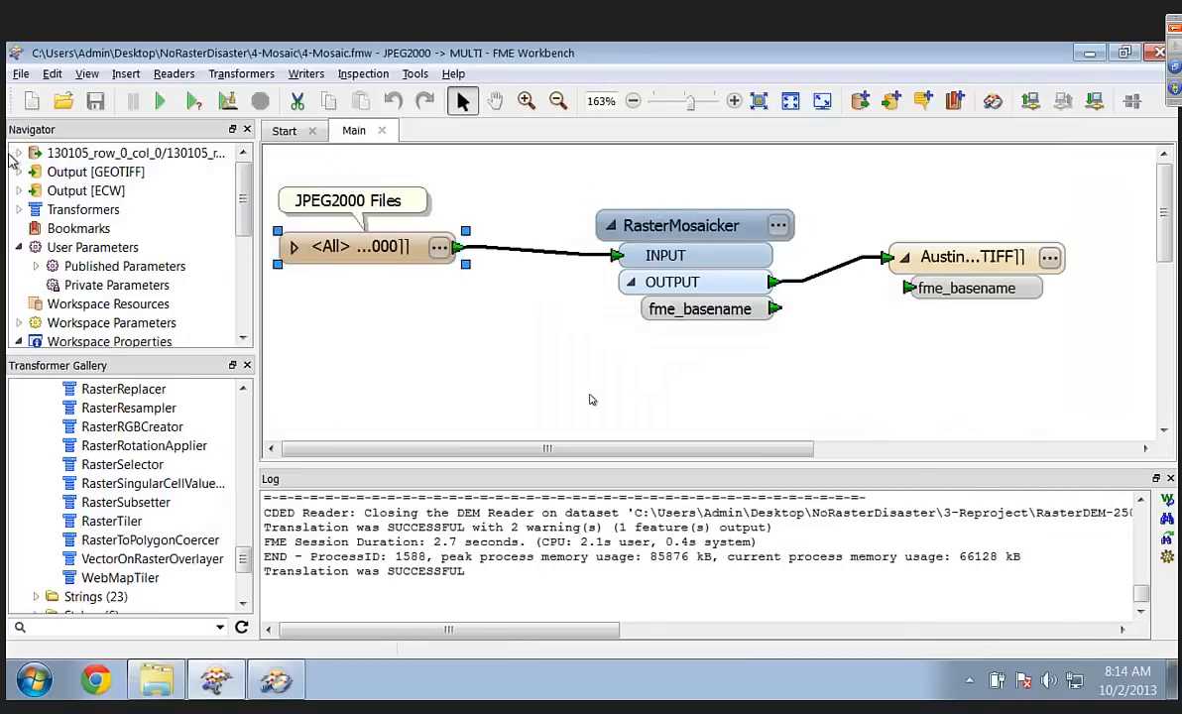
# Step: Set the reader's Source JPEG 2000 File(s) parameter to the wildcard *.jp2 in the 4-Mosaic tiles folder
pyautogui.click(17, 154)
pyautogui.doubleClick(149, 209)
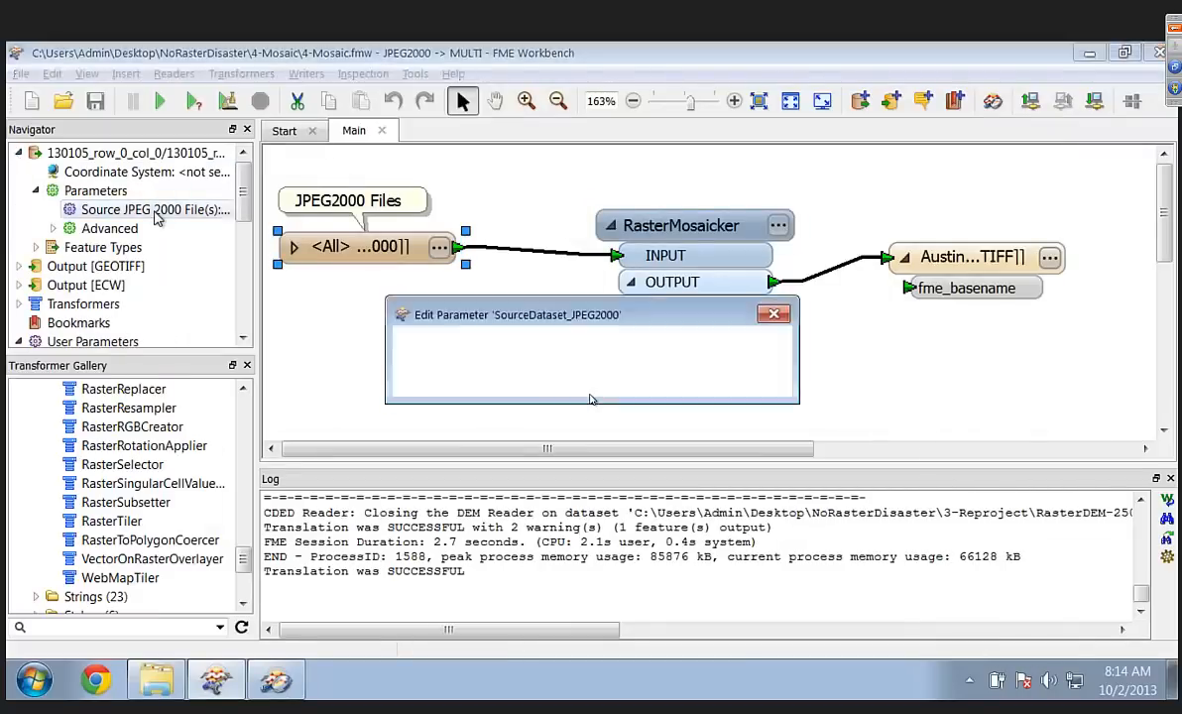
pyautogui.click(754, 342)
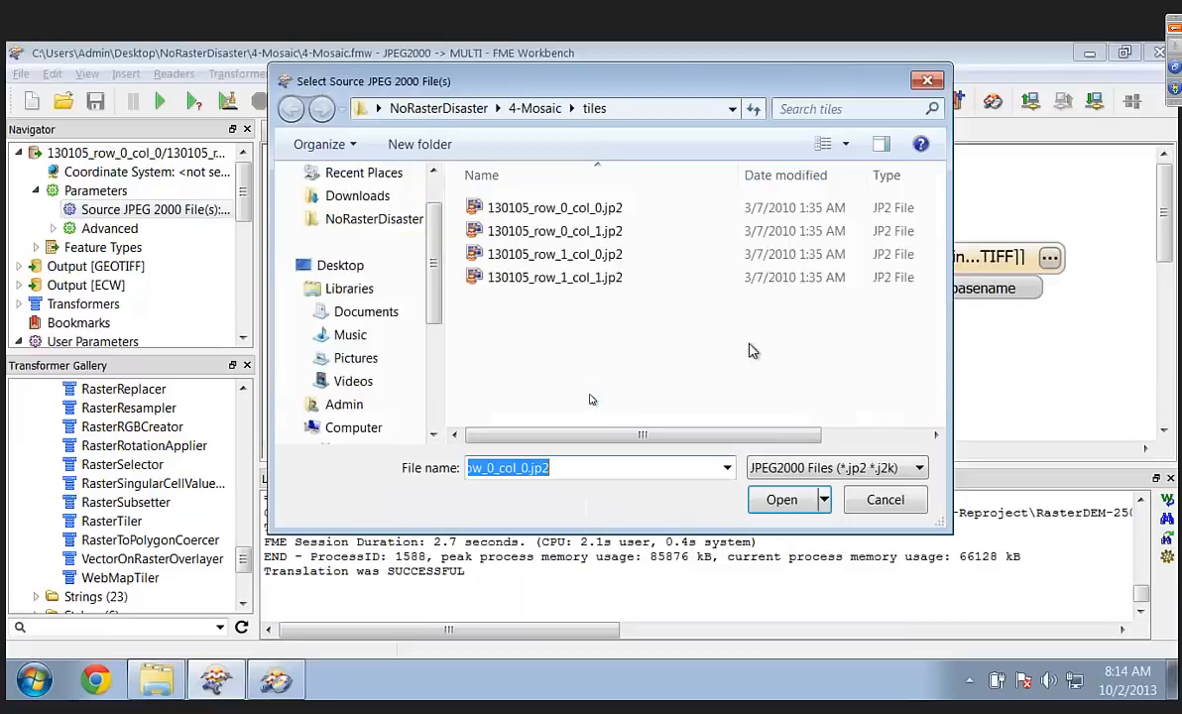
pyautogui.click(605, 280)
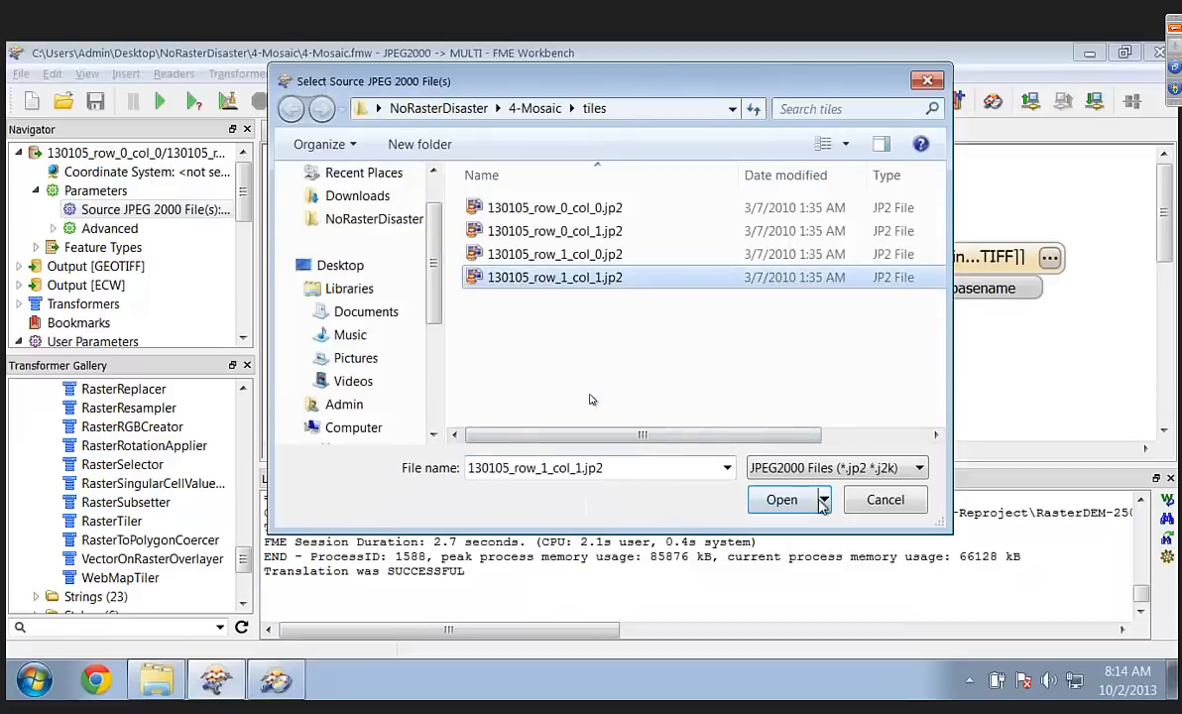
pyautogui.click(775, 501)
pyautogui.click(717, 342)
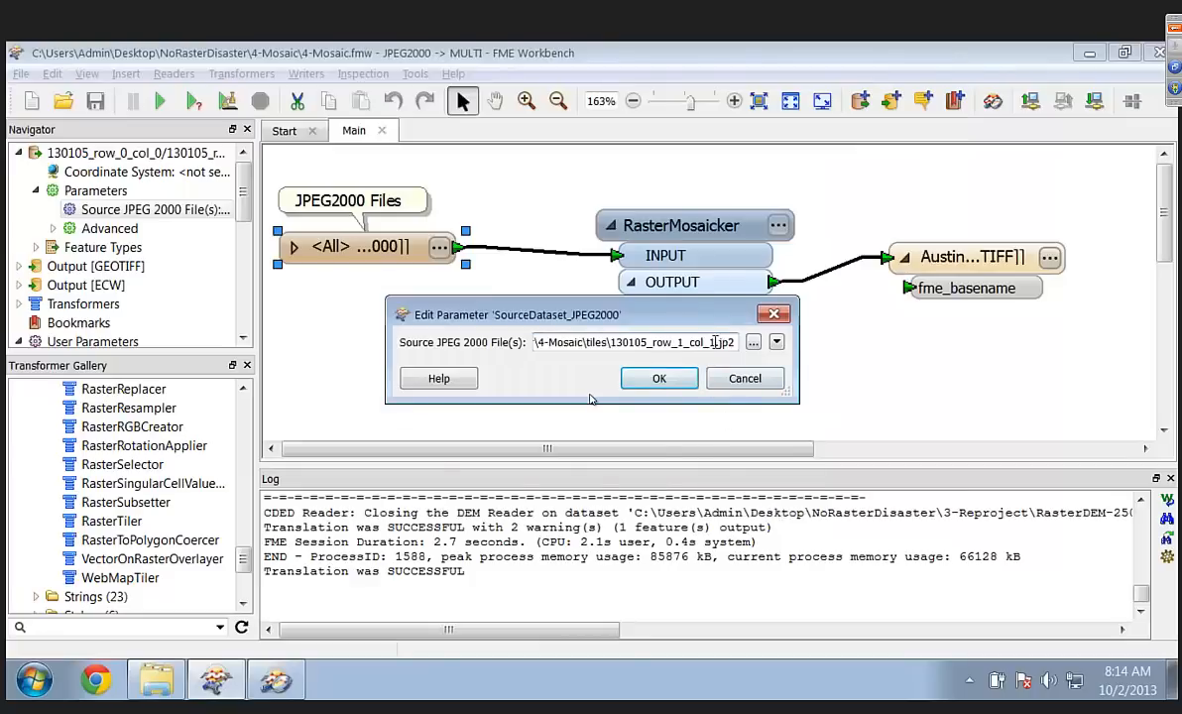
pyautogui.moveTo(715, 342); pyautogui.dragTo(608, 346)
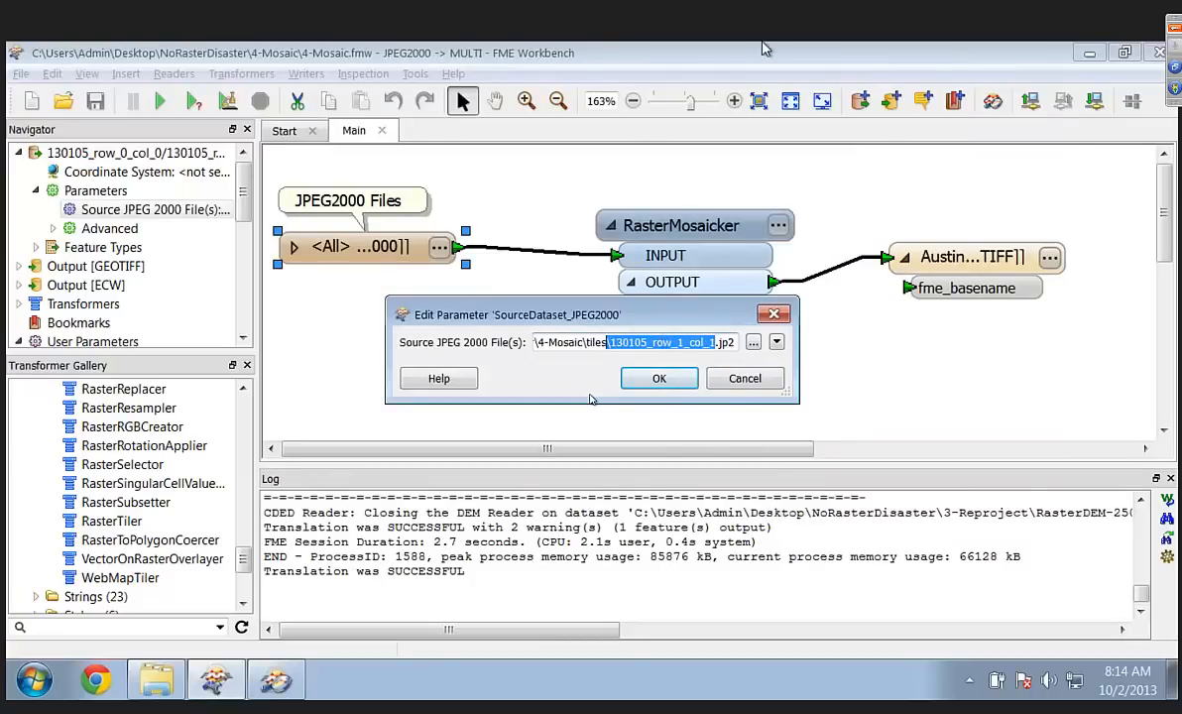
pyautogui.press('BackSpace')
pyautogui.write('*')
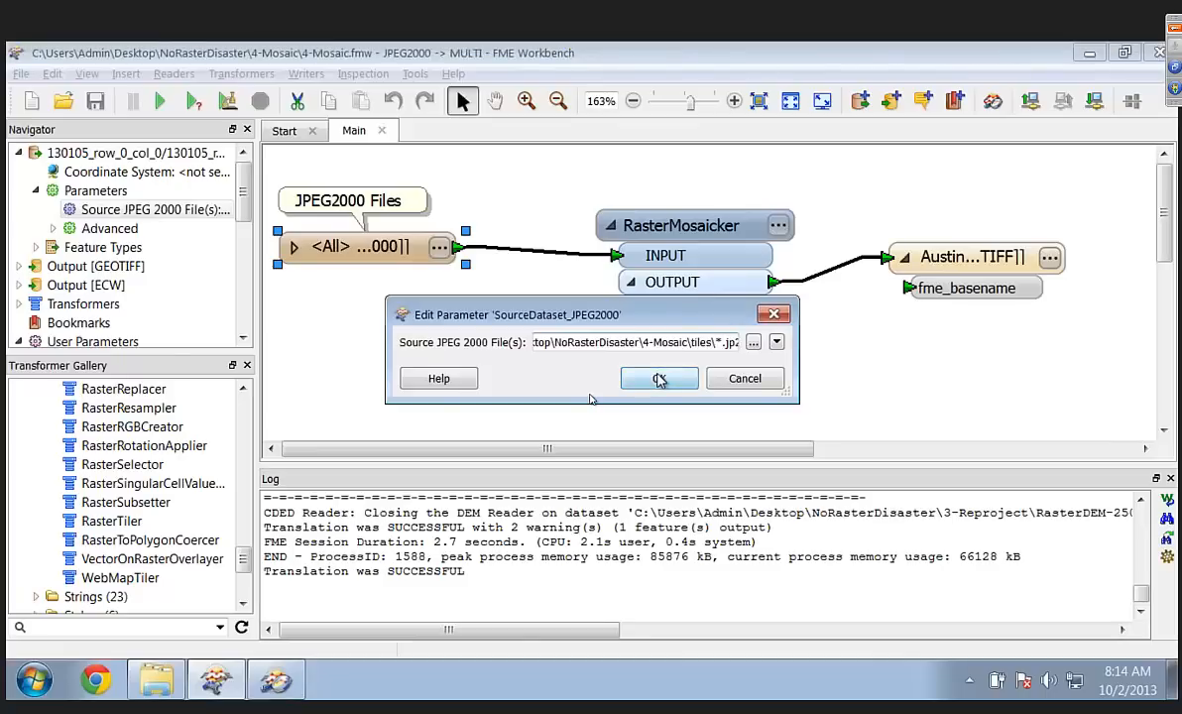
pyautogui.click(658, 378)
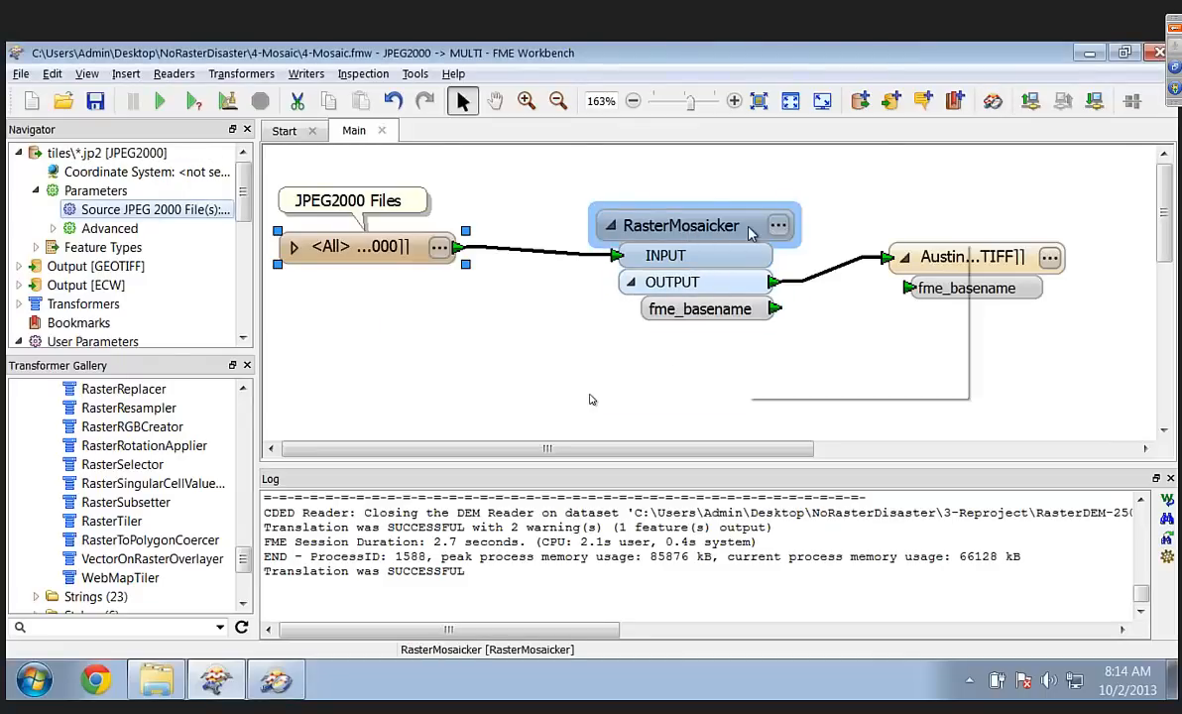
# Step: Review the RasterMosaicker's parameters and interpolation type options, keeping Nearest Neighbor
pyautogui.click(774, 228)
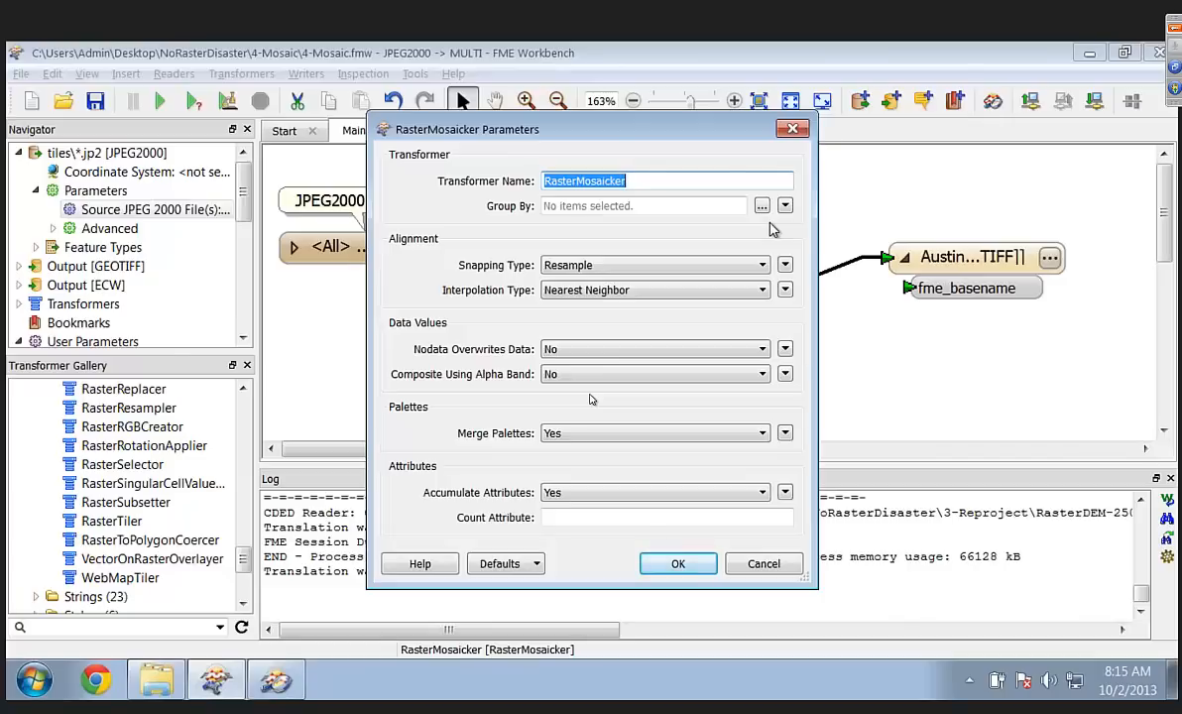
pyautogui.click(703, 565)
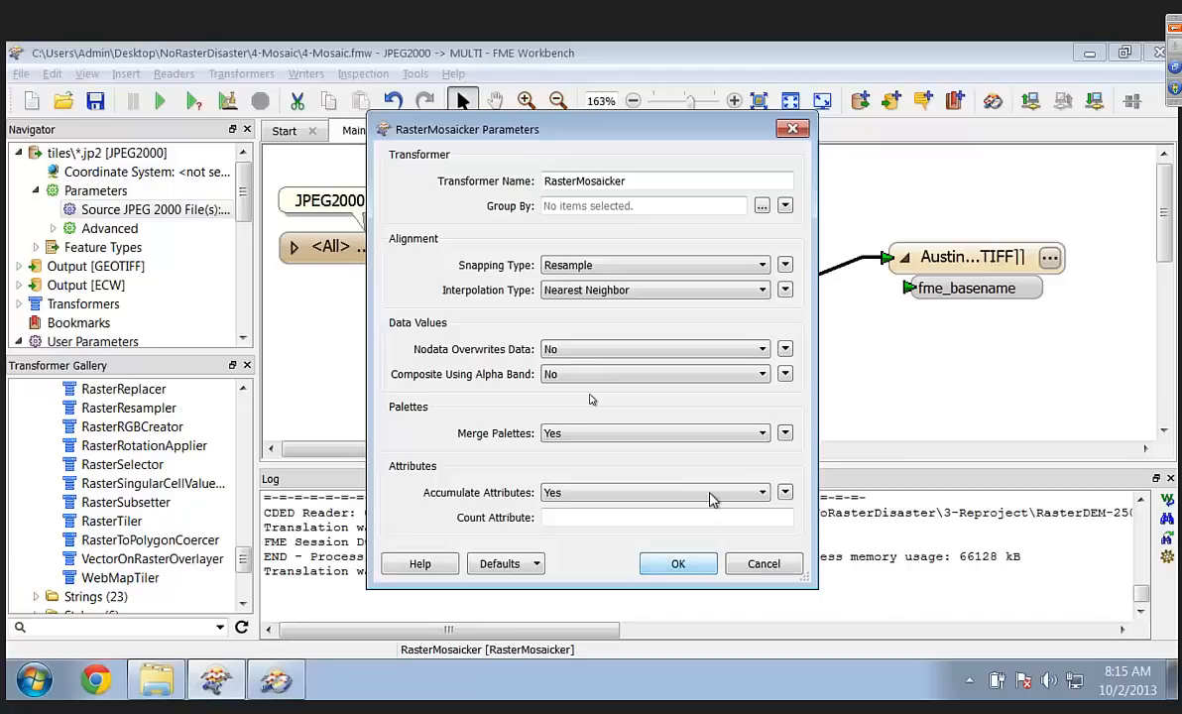
pyautogui.click(627, 292)
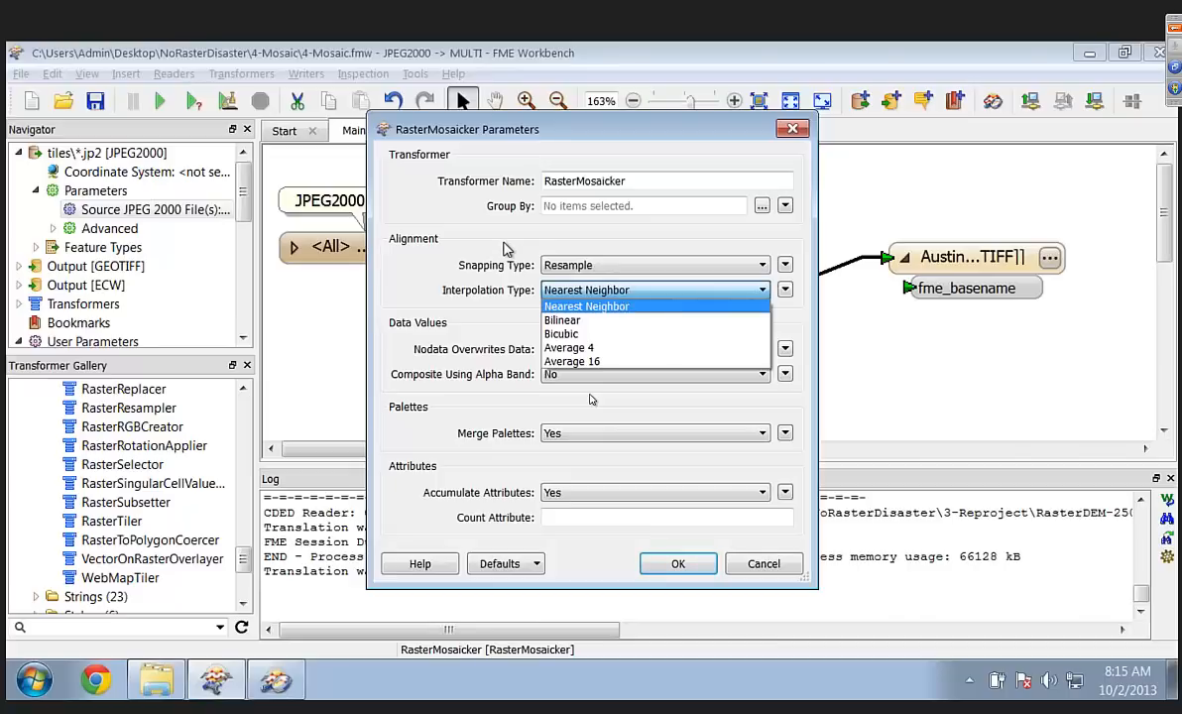
pyautogui.click(627, 304)
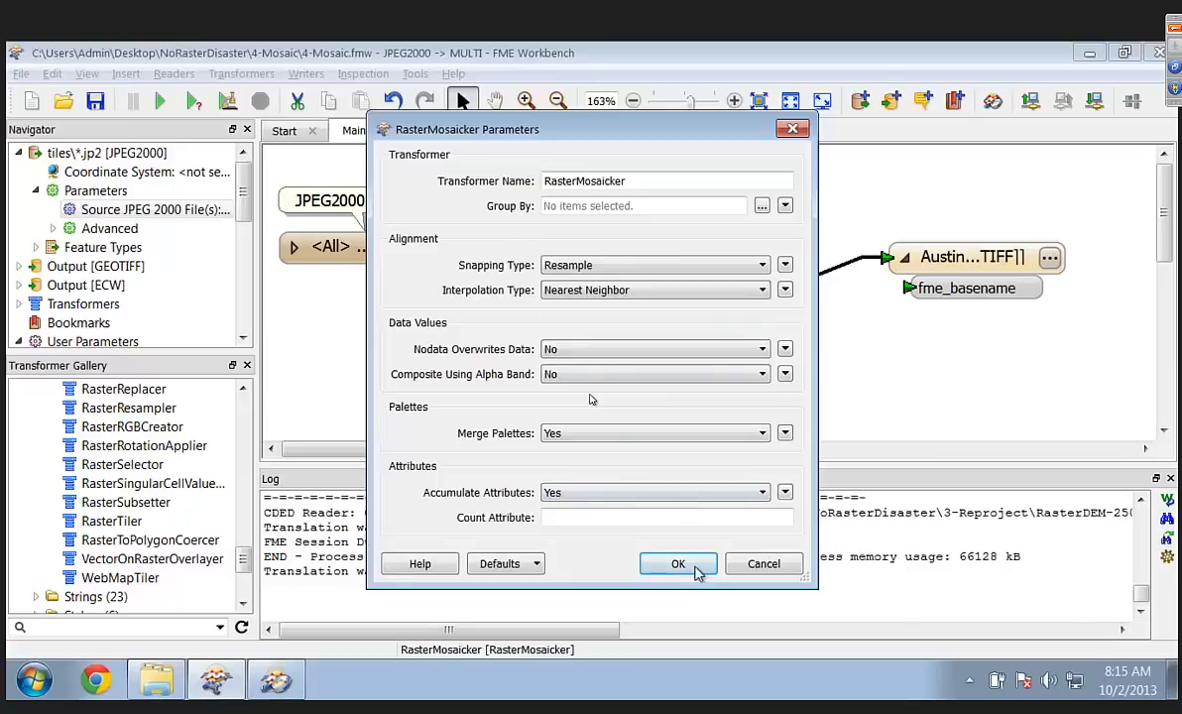
pyautogui.click(682, 564)
# Step: Run the mosaic workspace and open its output AustinCity.tif in FME Data Inspector
pyautogui.click(184, 103)
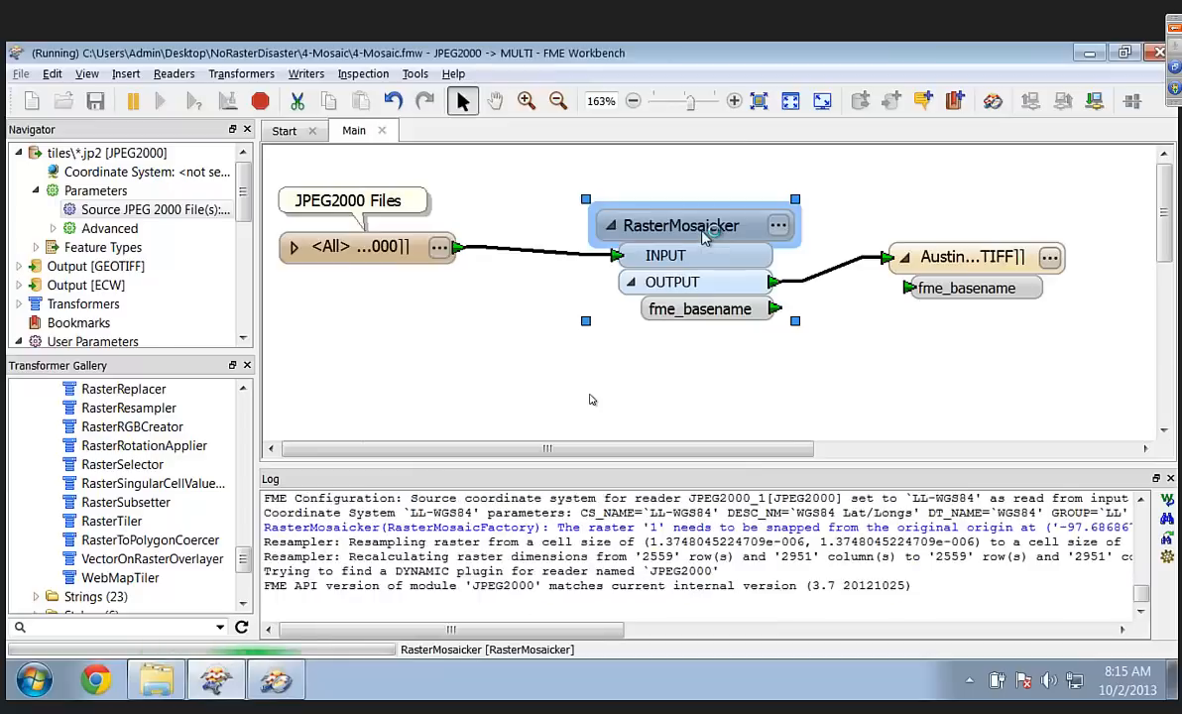
pyautogui.moveTo(707, 235)
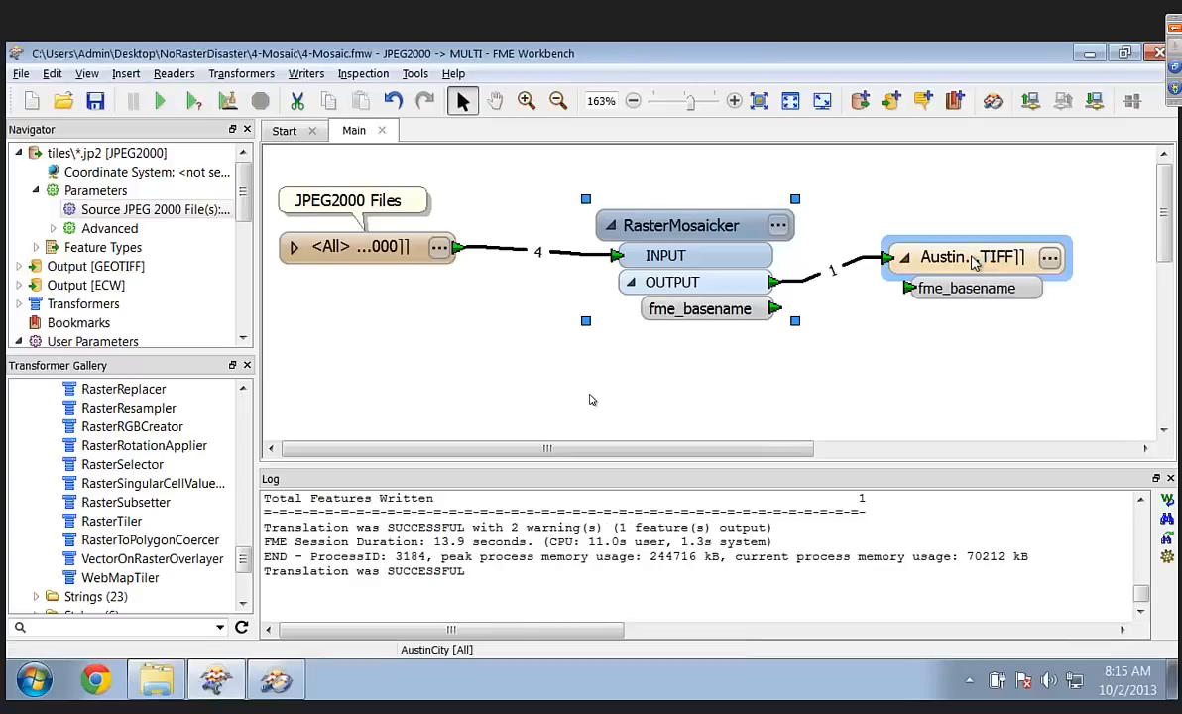
pyautogui.rightClick(973, 258)
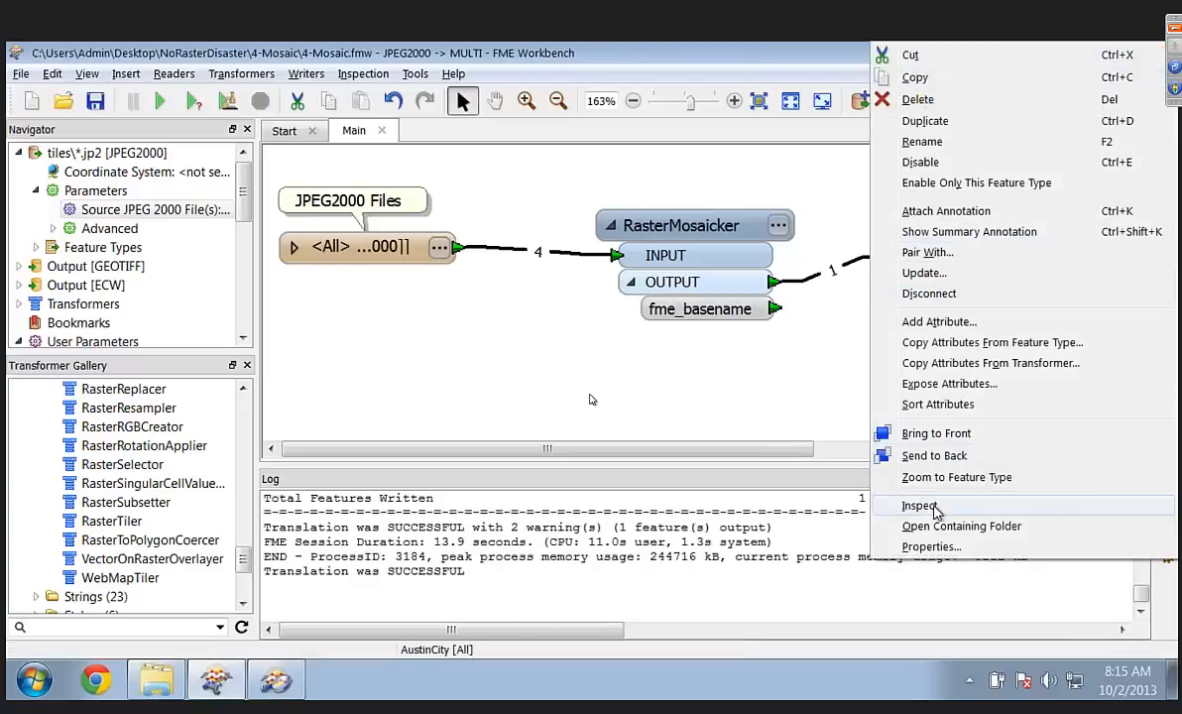
pyautogui.click(934, 506)
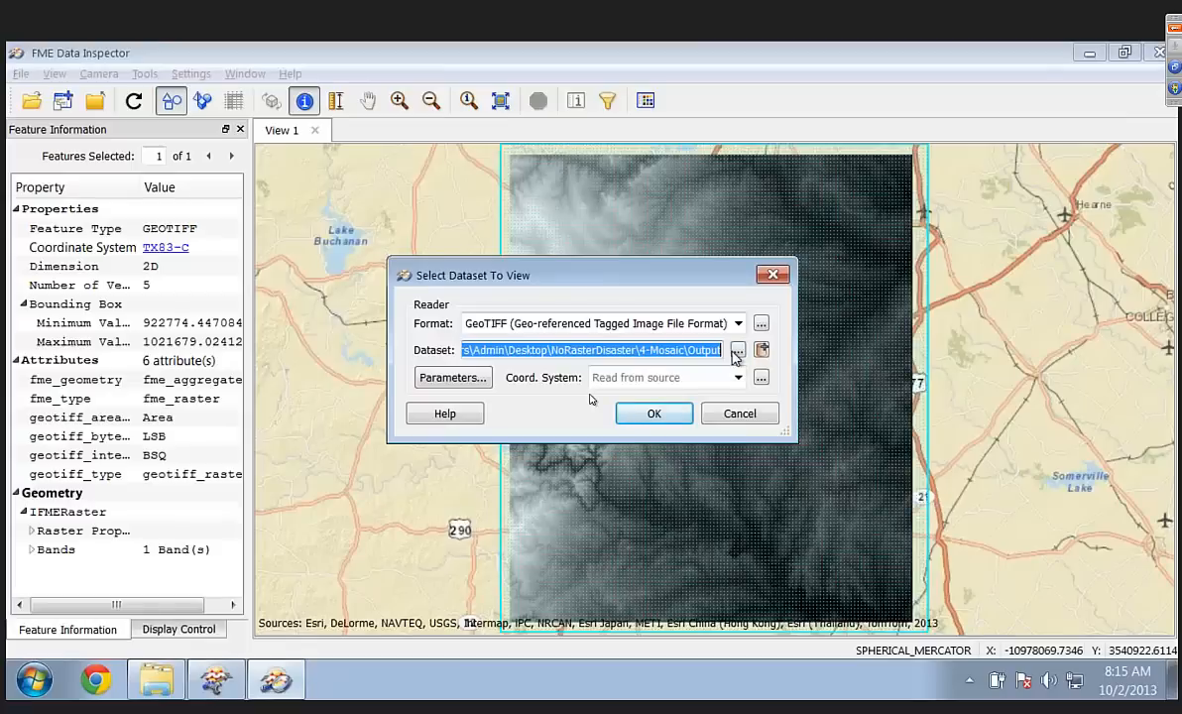
pyautogui.click(738, 351)
pyautogui.doubleClick(672, 291)
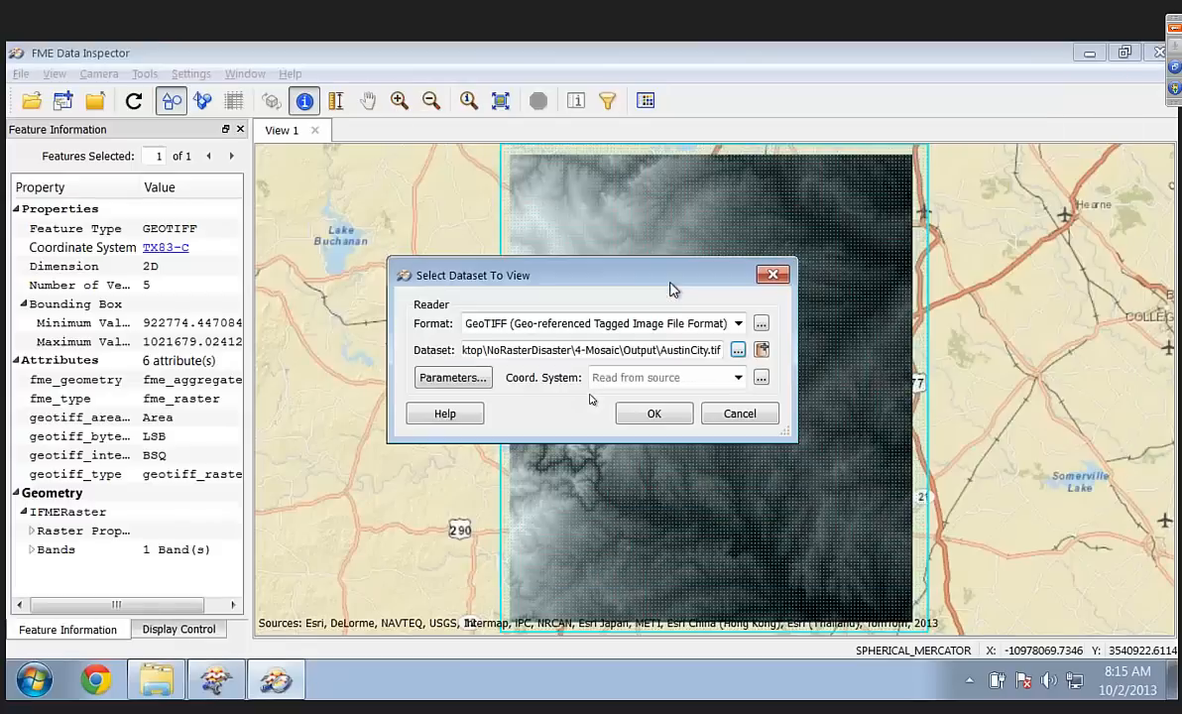
pyautogui.click(655, 414)
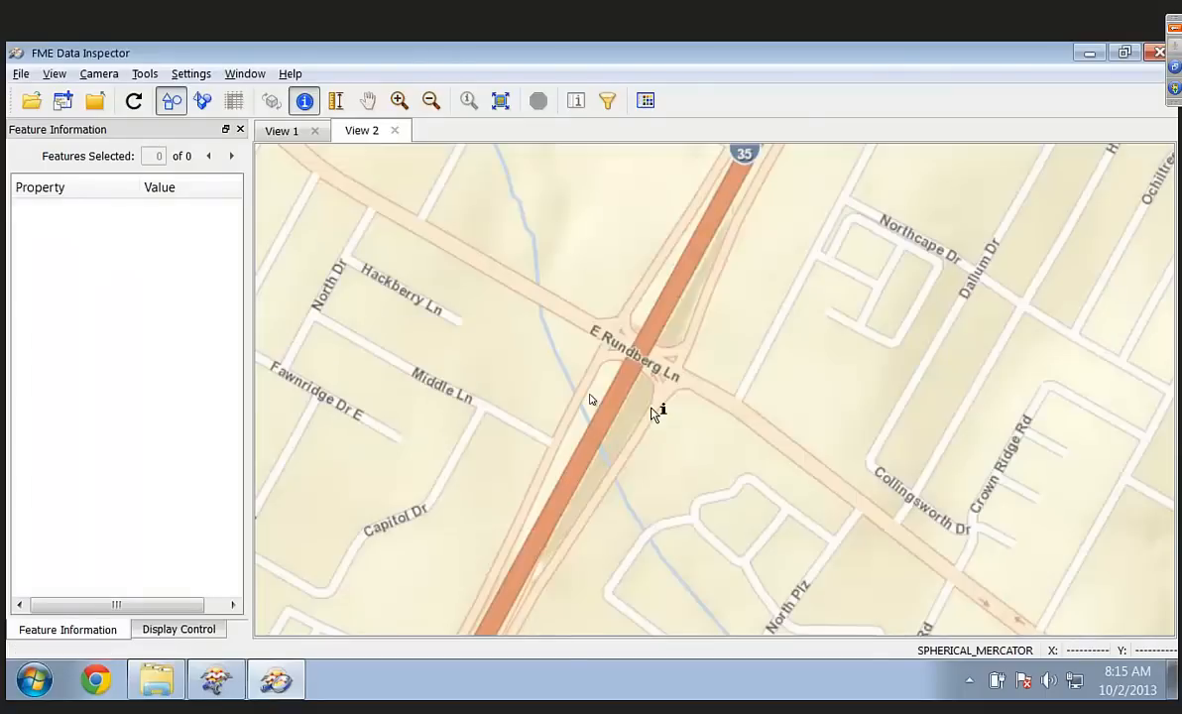
# Step: Hide the background map in View 2 of the AustinCity dataset
pyautogui.click(197, 635)
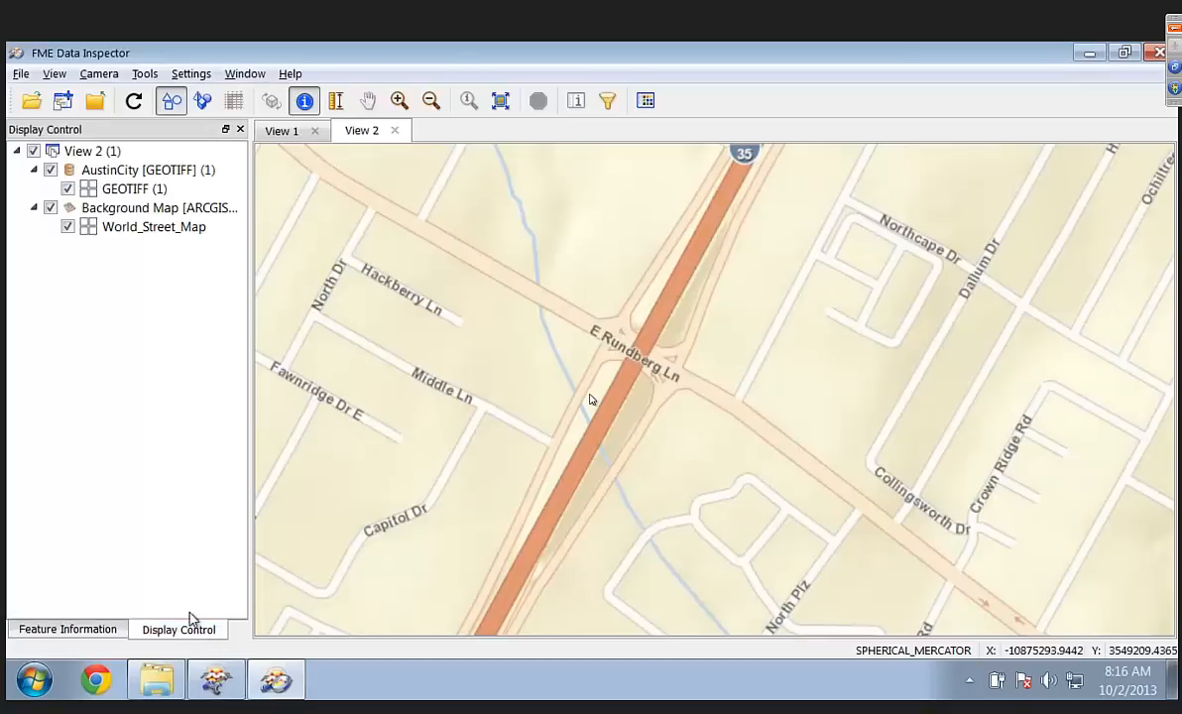
pyautogui.click(51, 208)
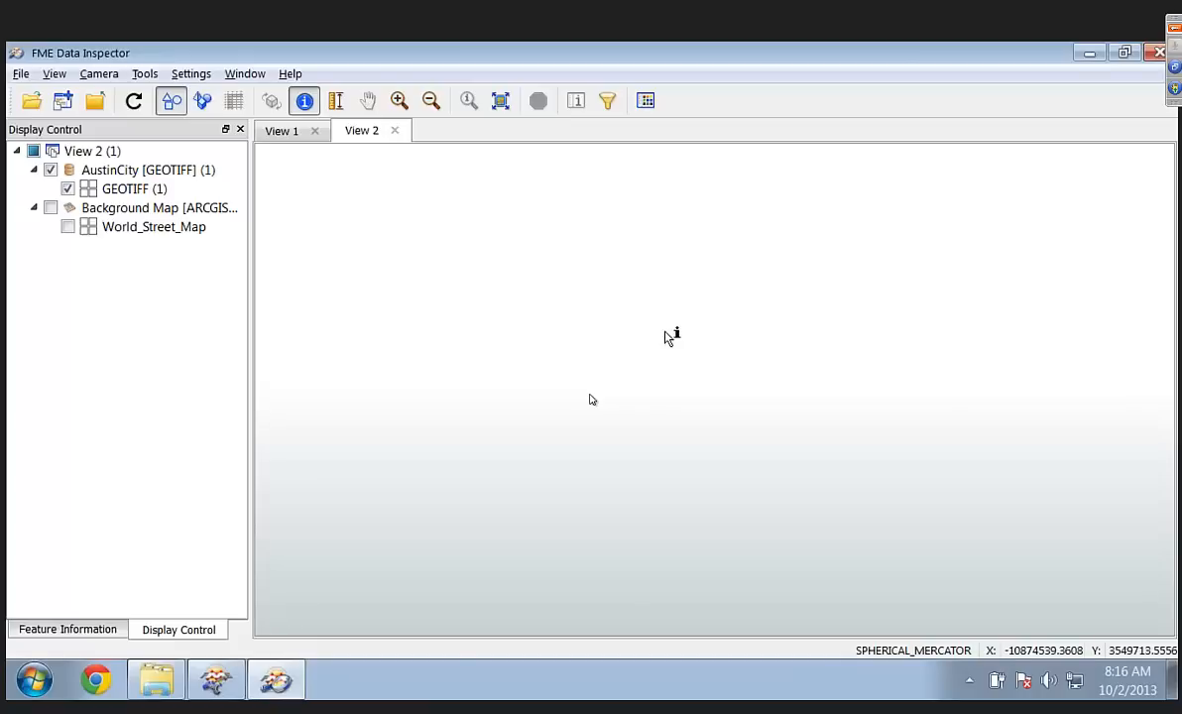
# Step: Close View 2 with the AustinCity mosaic in FME Data Inspector
pyautogui.press('super+Tab')
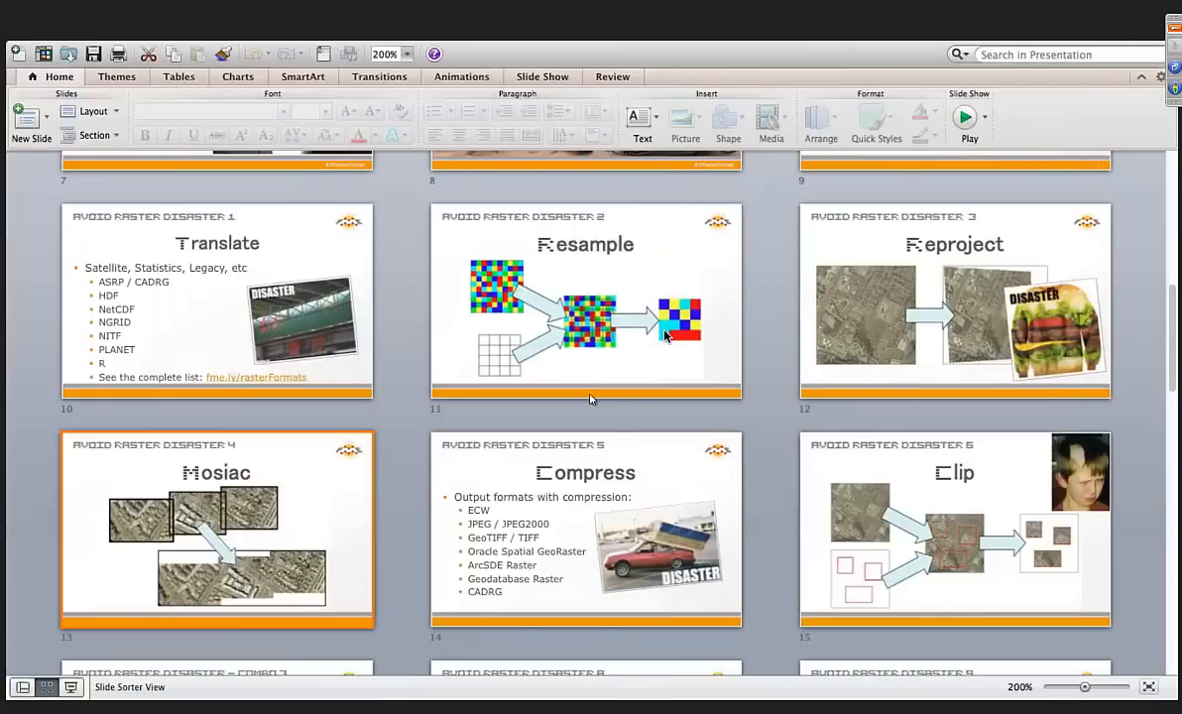
pyautogui.press('super+Tab')
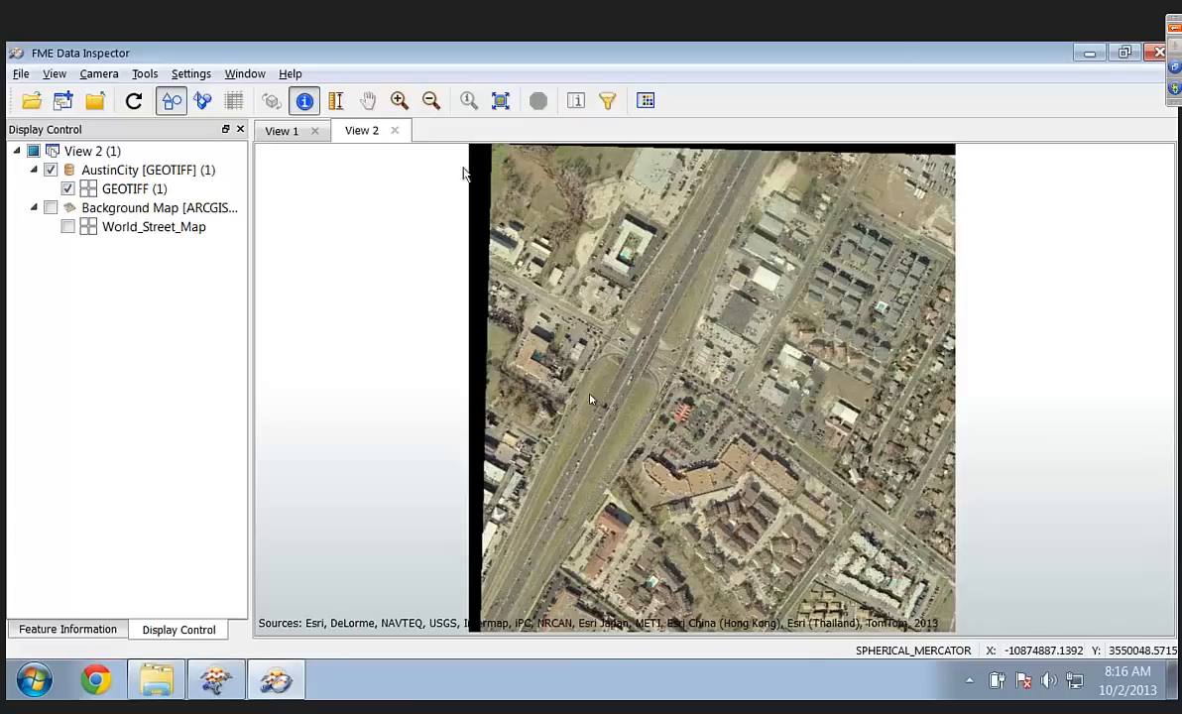
pyautogui.click(395, 132)
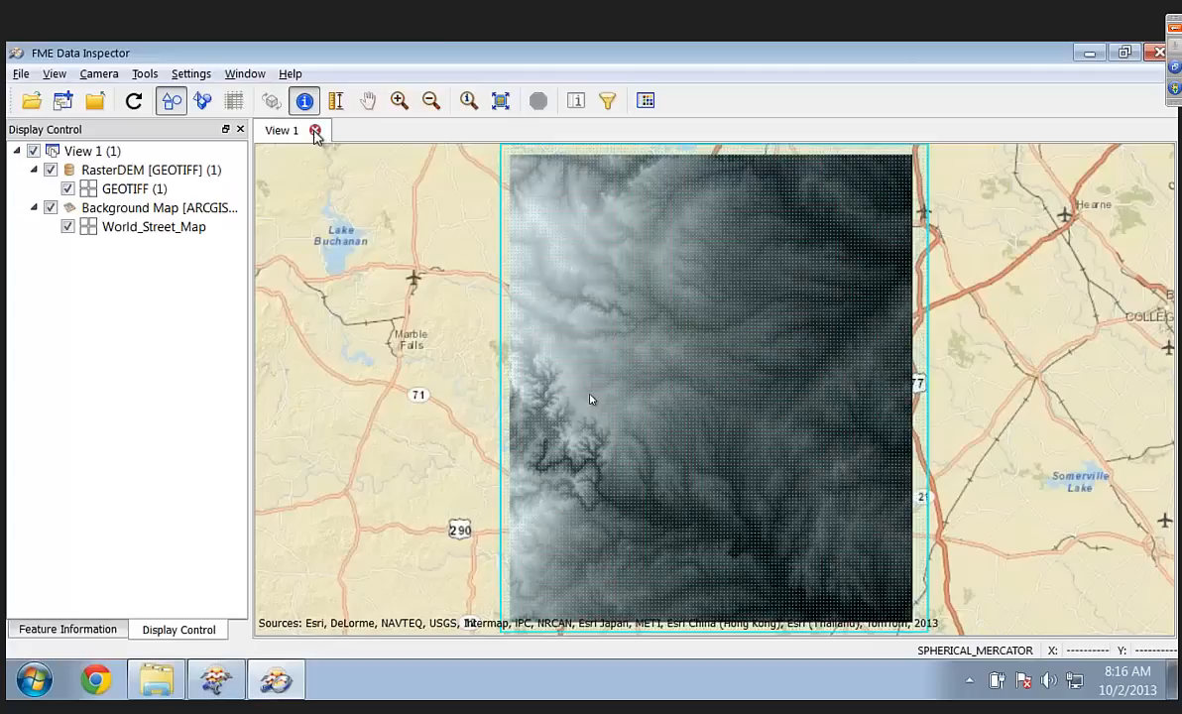
# Step: Open Mosaic.fmw from the 0-Disaster-Mosaic folder in FME Workbench, discarding the unsaved changes to 4-Mosaic.fmw
pyautogui.click(156, 680)
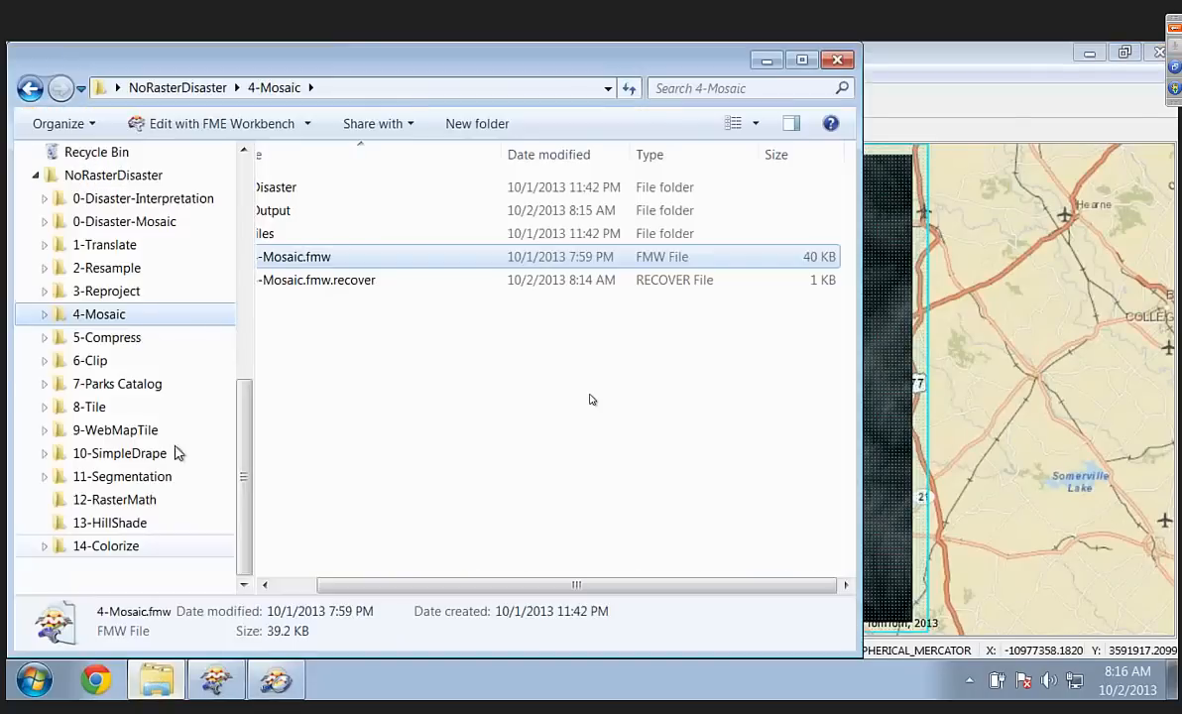
pyautogui.click(119, 223)
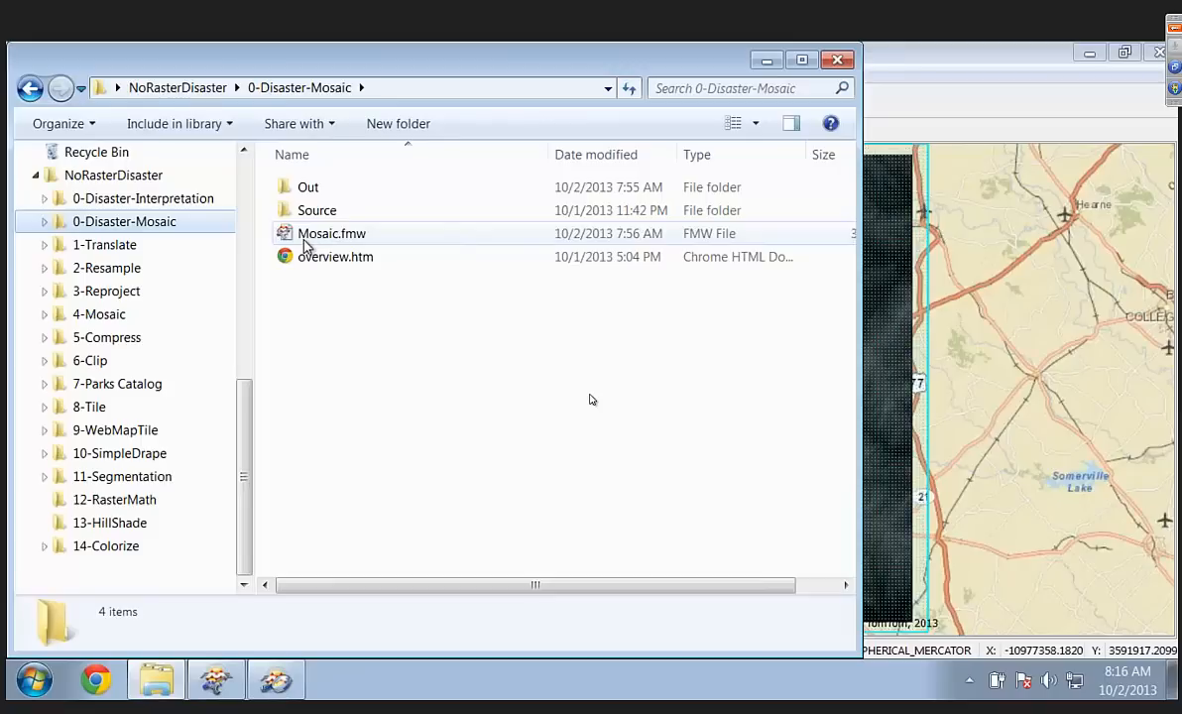
pyautogui.moveTo(304, 245); pyautogui.dragTo(589, 399)
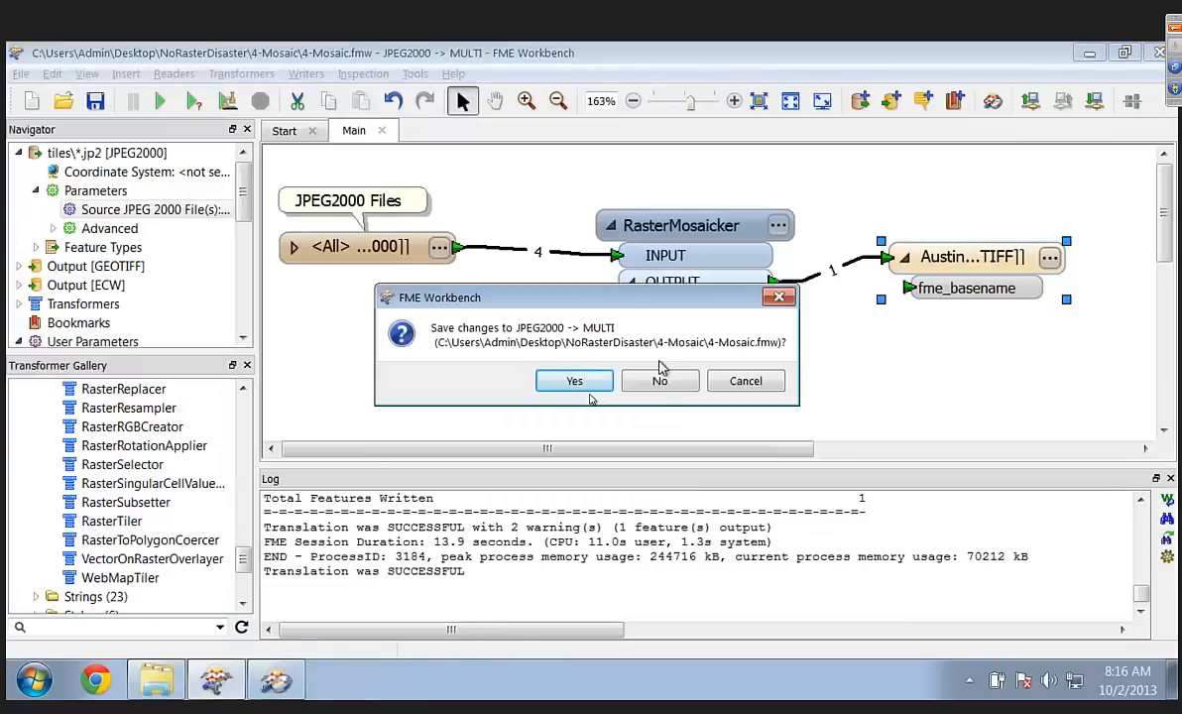
pyautogui.click(659, 381)
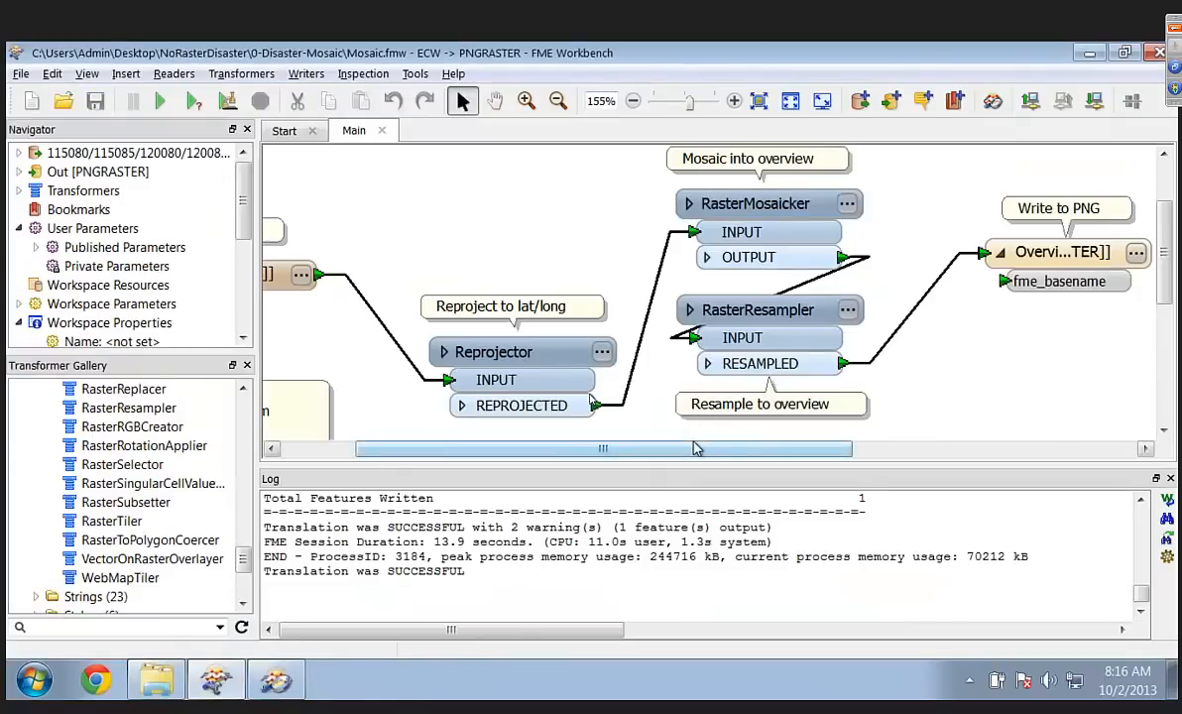
# Step: Look over the workspace from the ECW reader to the PNG writer and run the translation
pyautogui.moveTo(697, 448); pyautogui.dragTo(623, 448)
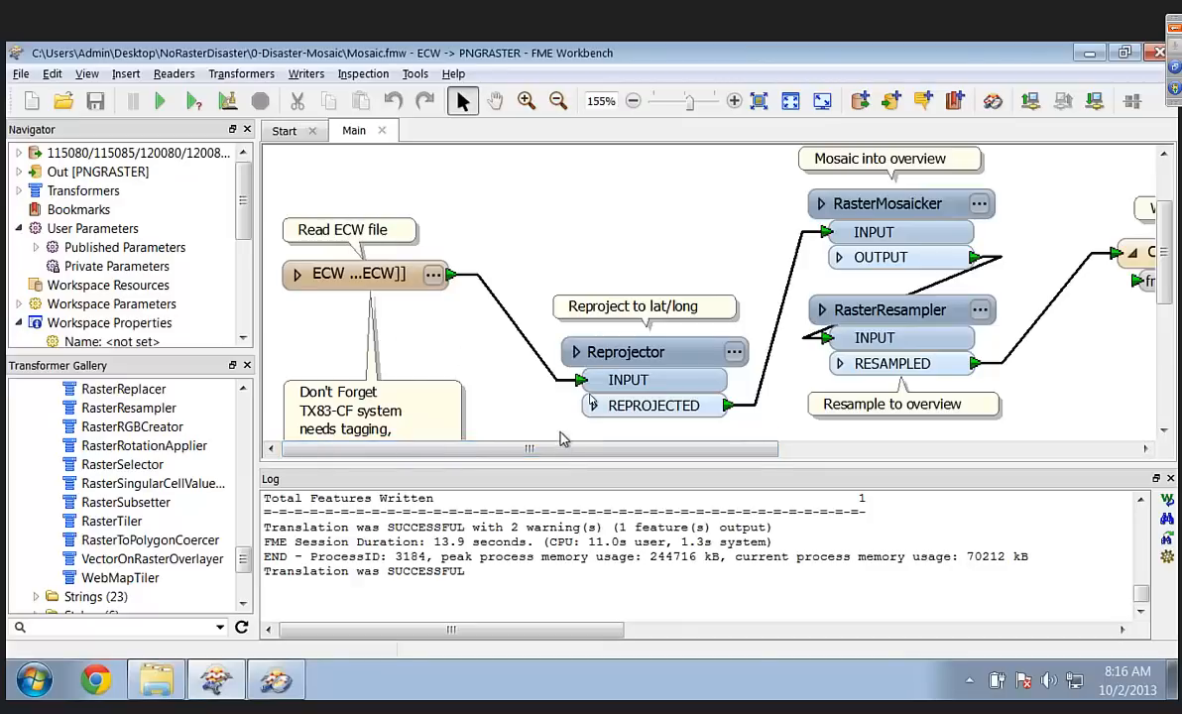
pyautogui.moveTo(560, 451); pyautogui.dragTo(528, 453)
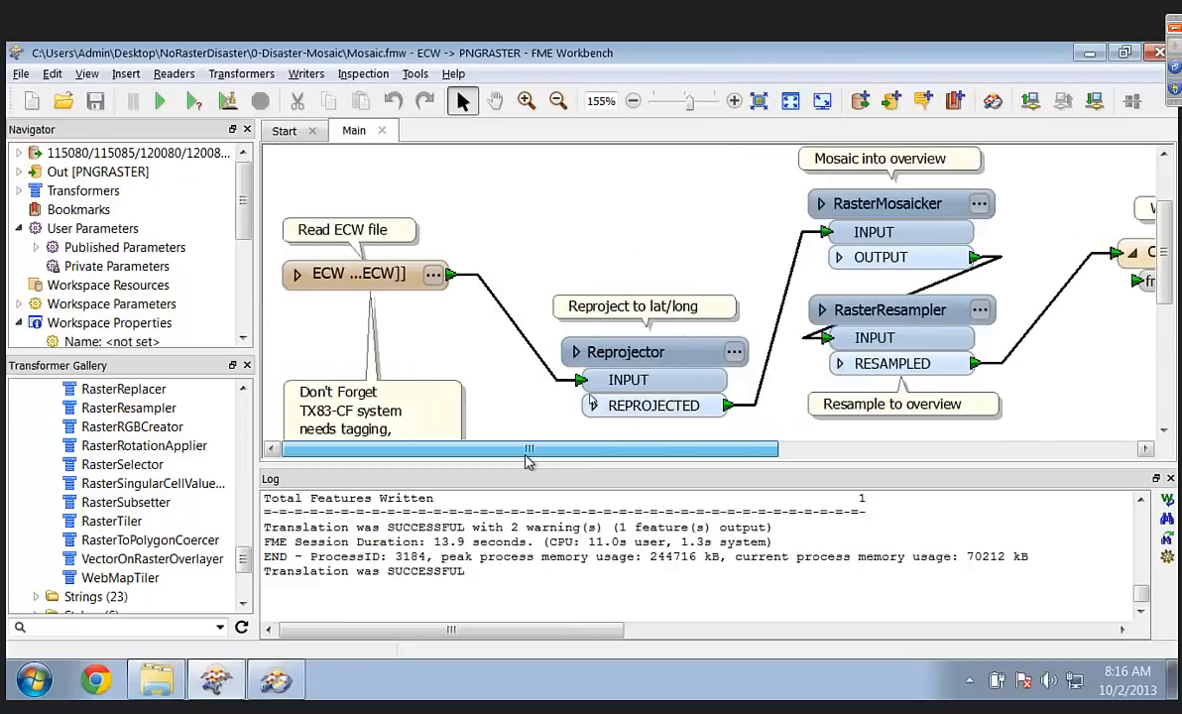
pyautogui.click(162, 103)
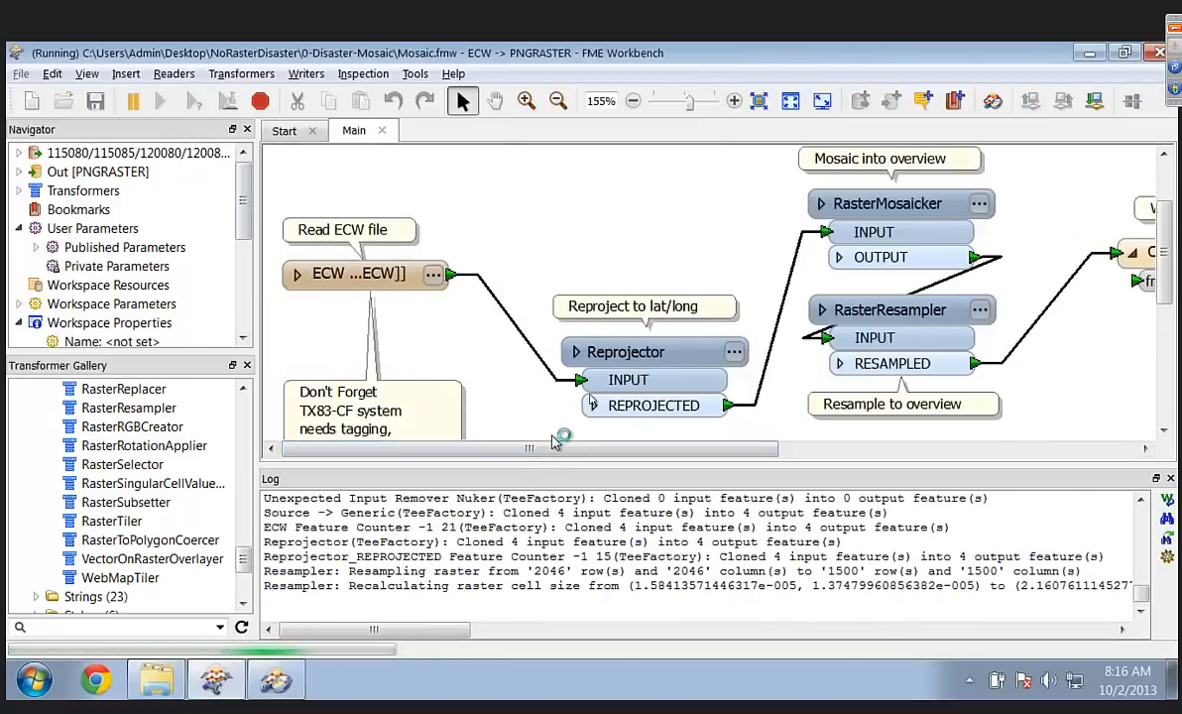
# Step: Check the ECW reader's source files in their containing folder and review the RasterMosaicker and RasterResampler parameter summaries
pyautogui.click(395, 285)
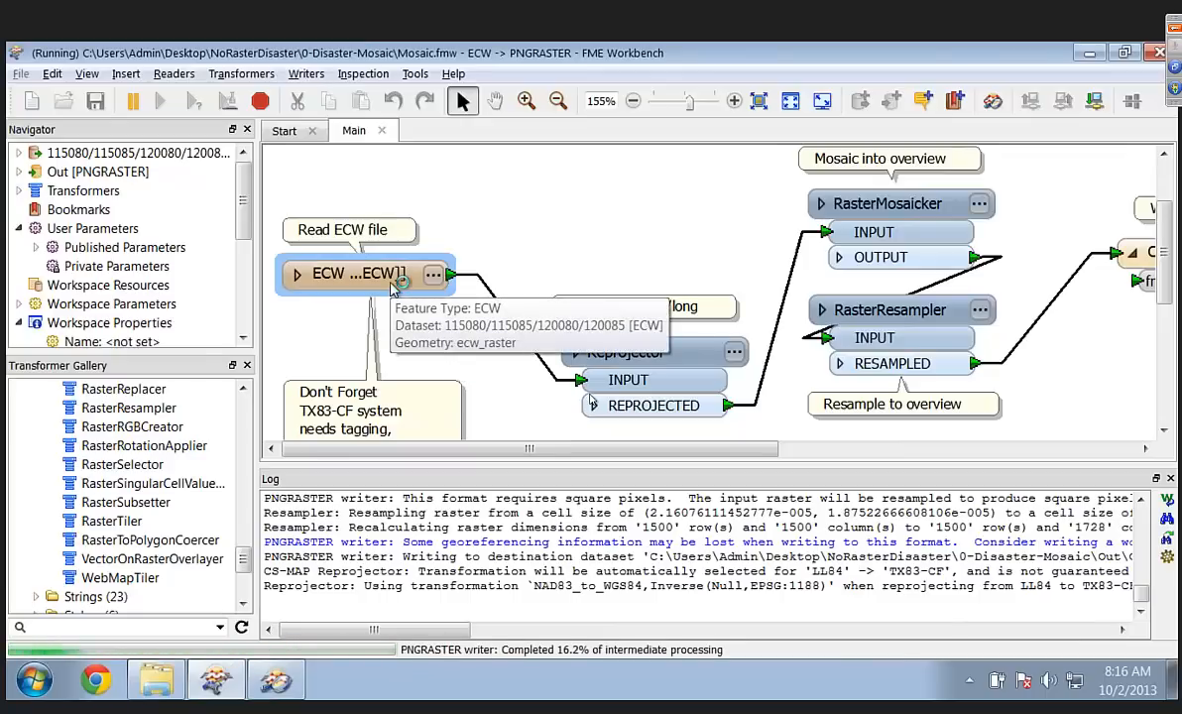
pyautogui.rightClick(395, 286)
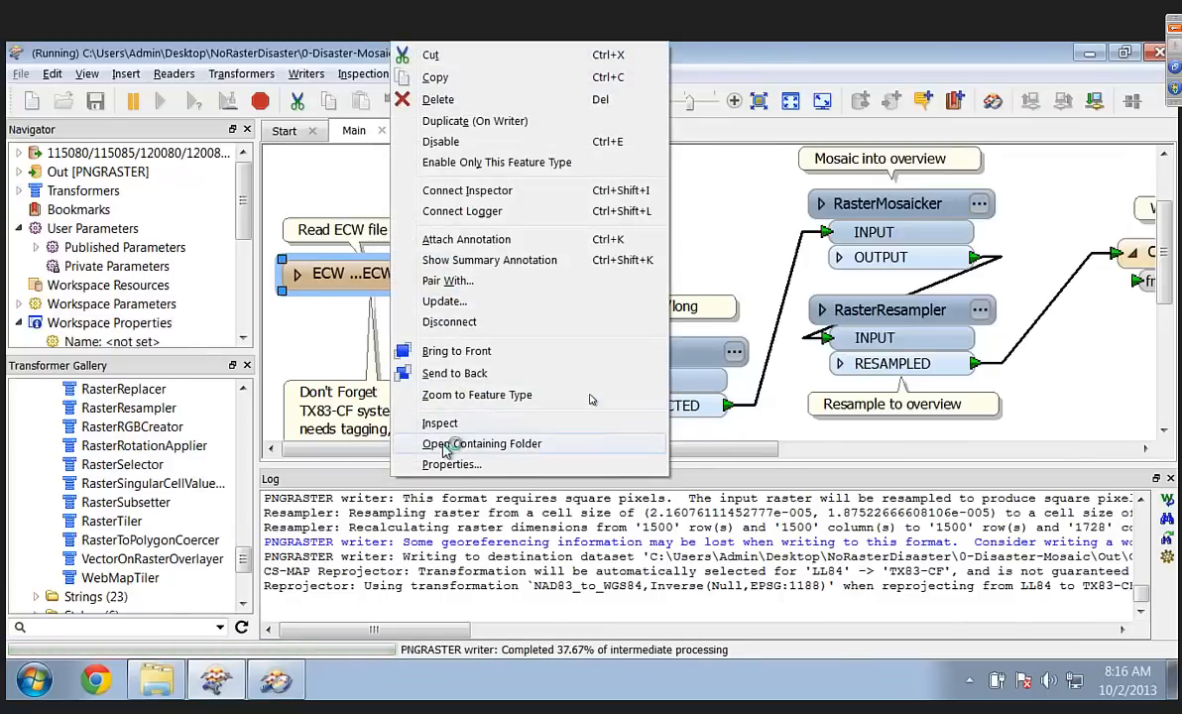
pyautogui.click(443, 442)
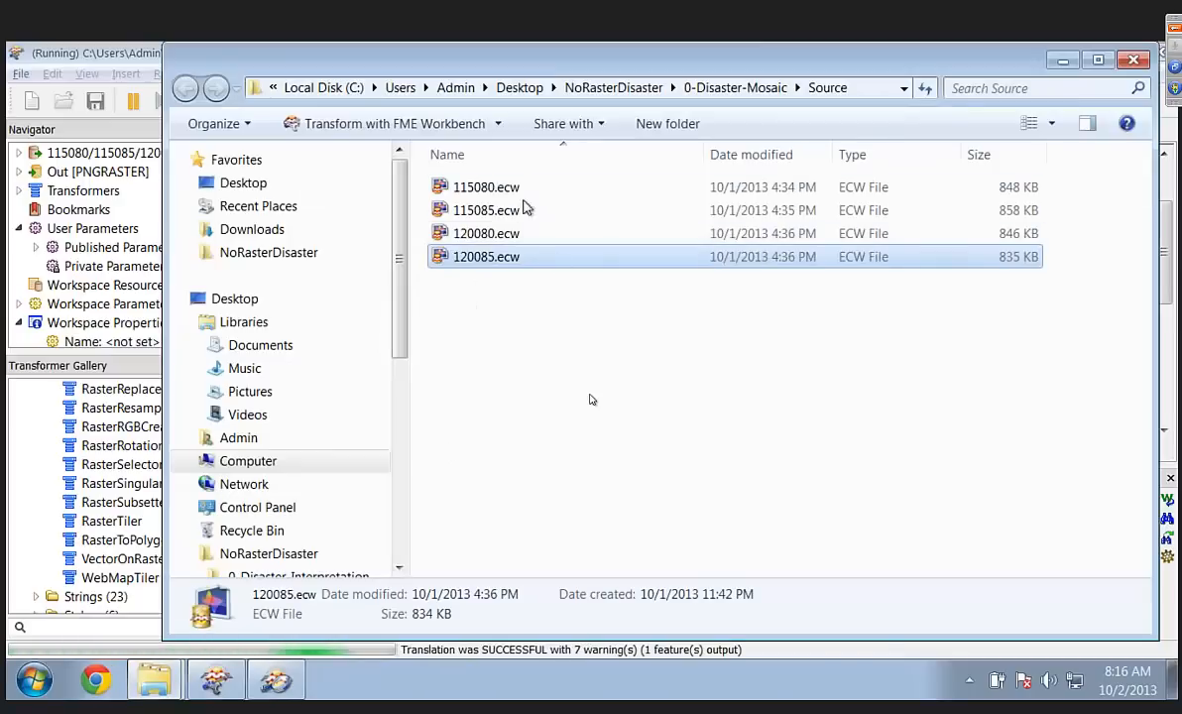
pyautogui.click(1135, 61)
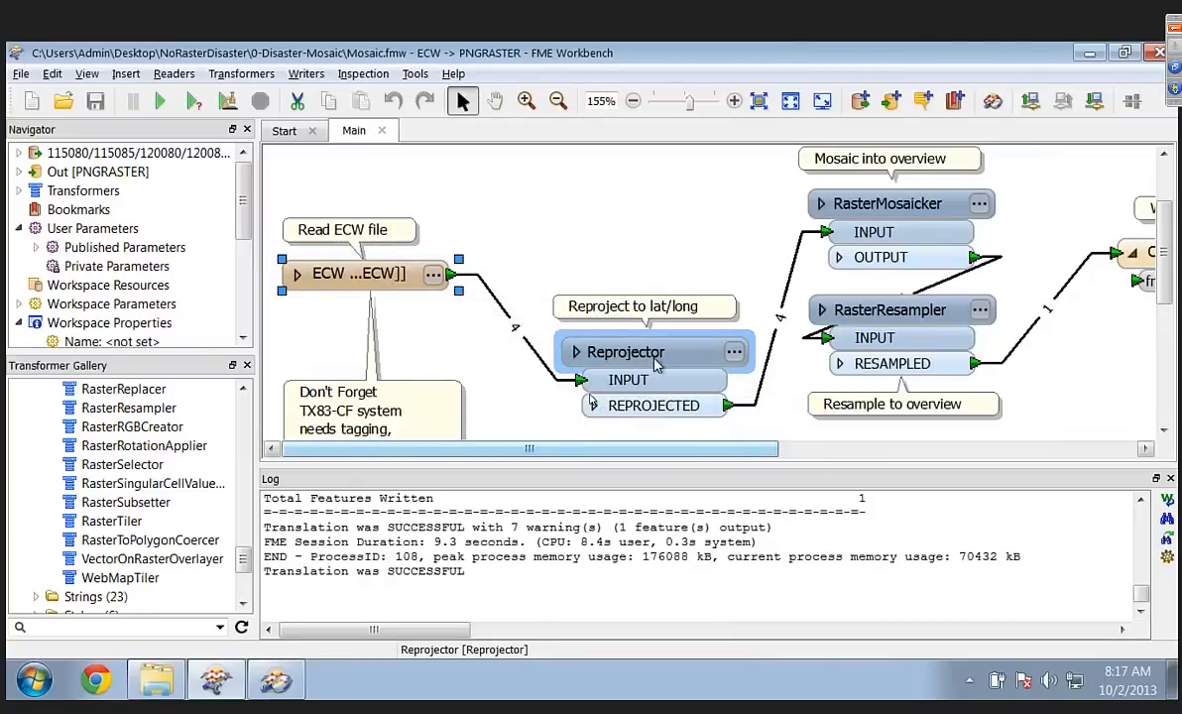
pyautogui.moveTo(655, 365)
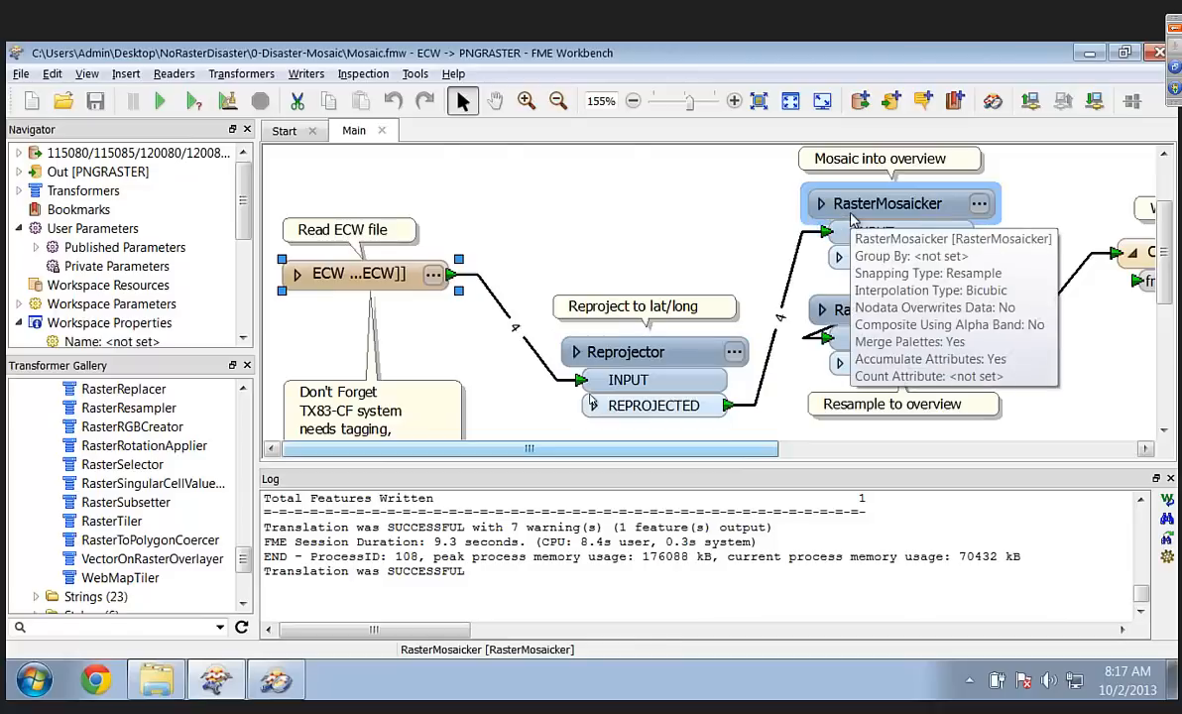
pyautogui.moveTo(861, 316)
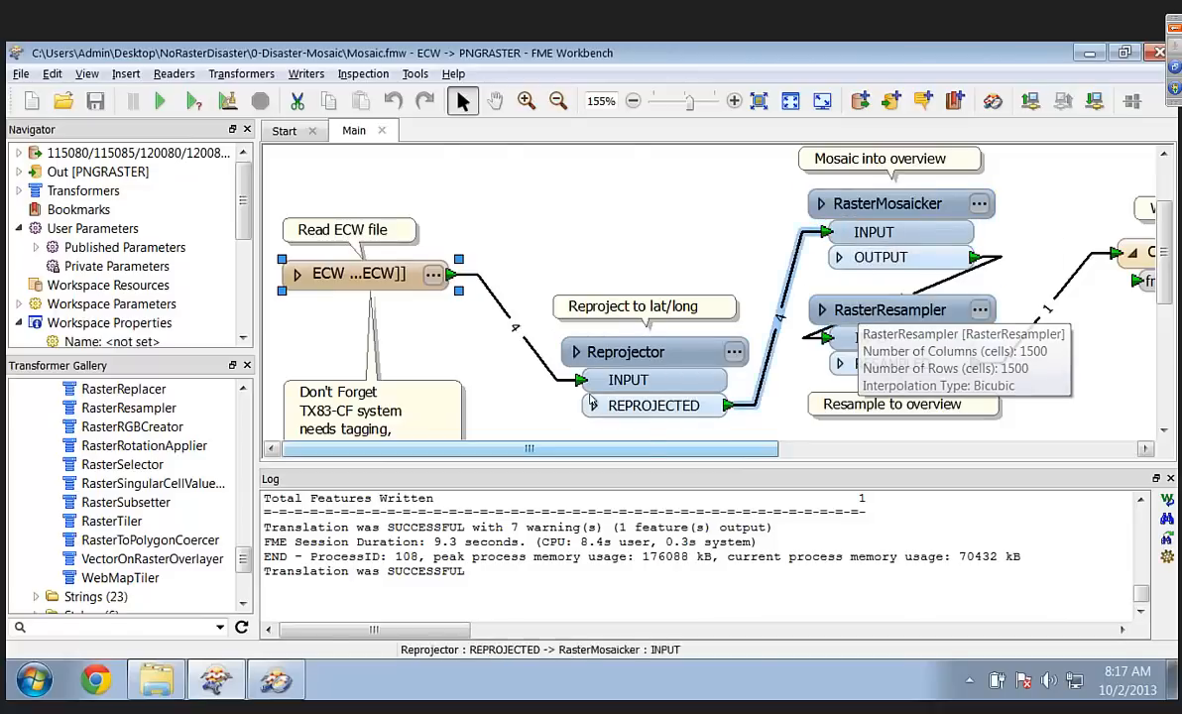
# Step: View the HTML source of overview.htm from the 0-Disaster-Mosaic folder in Notepad and close it
pyautogui.click(158, 679)
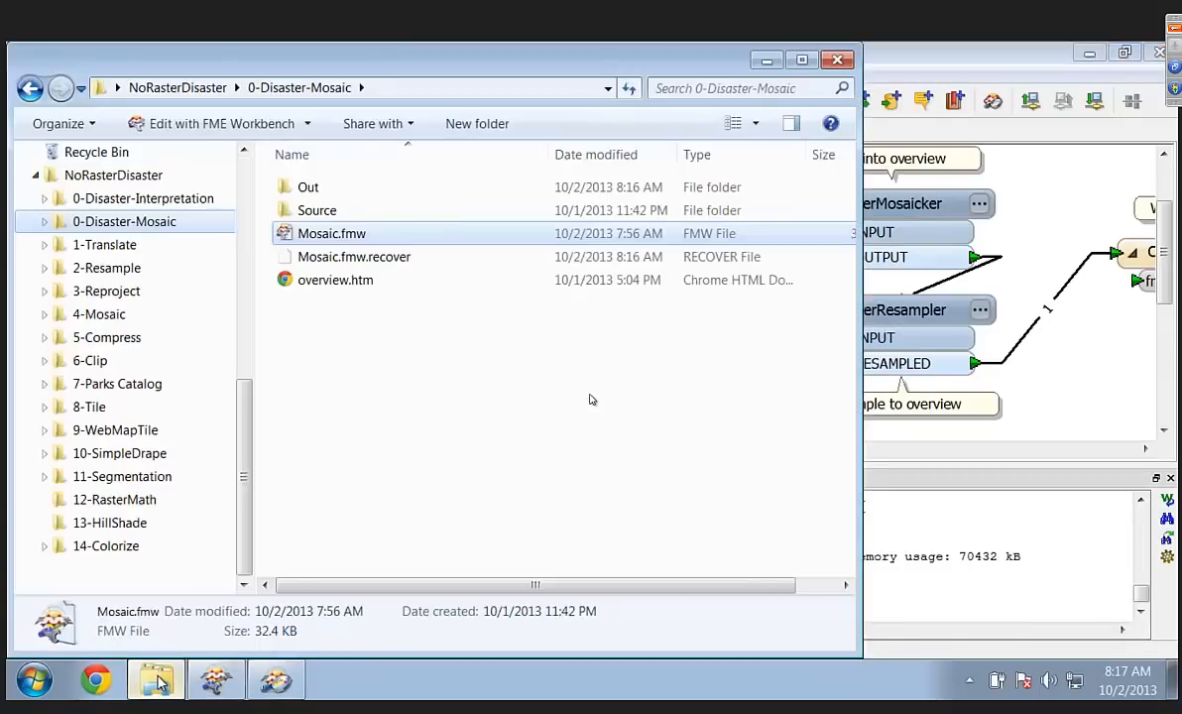
pyautogui.rightClick(288, 286)
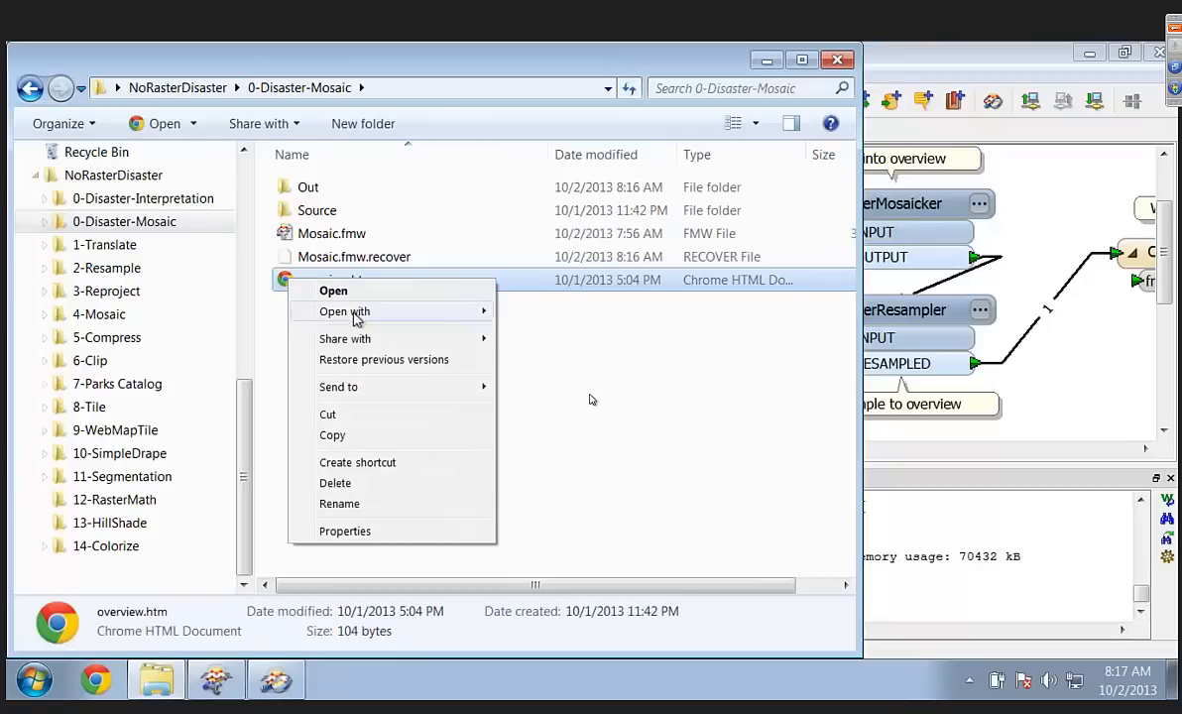
pyautogui.moveTo(401, 319)
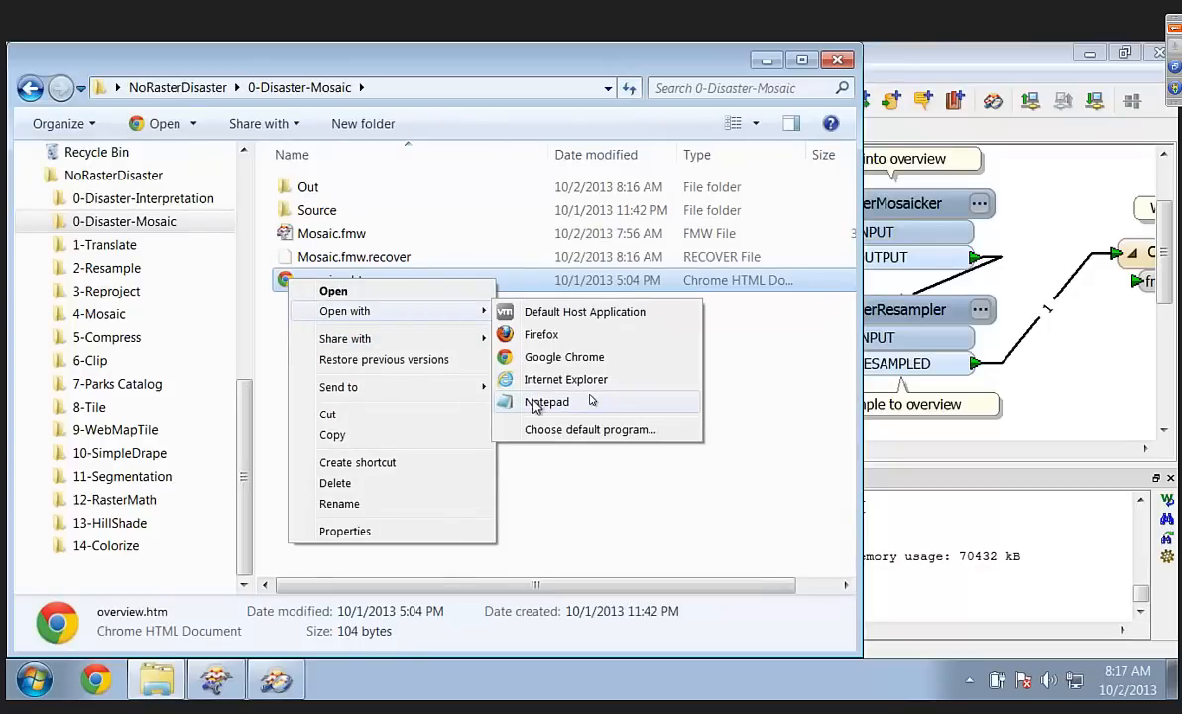
pyautogui.click(591, 400)
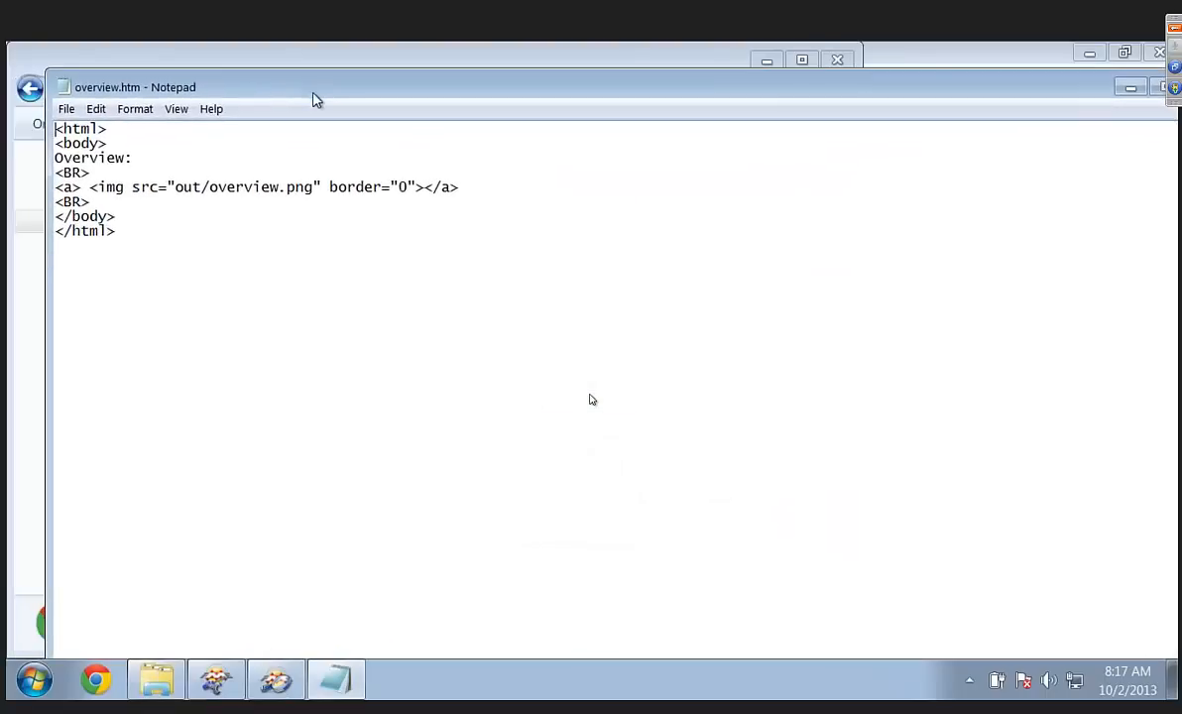
pyautogui.doubleClick(64, 88)
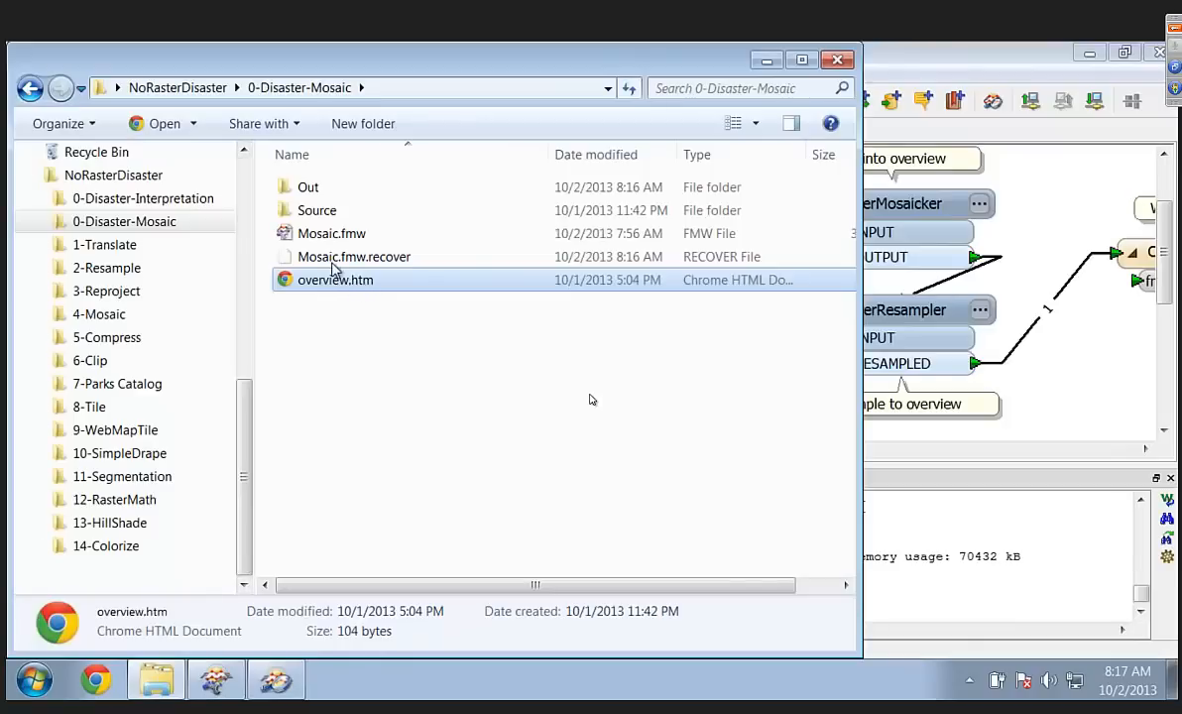
# Step: Check the Out folder for the mosaic image, view overview.htm in Chrome and close the browser
pyautogui.doubleClick(297, 190)
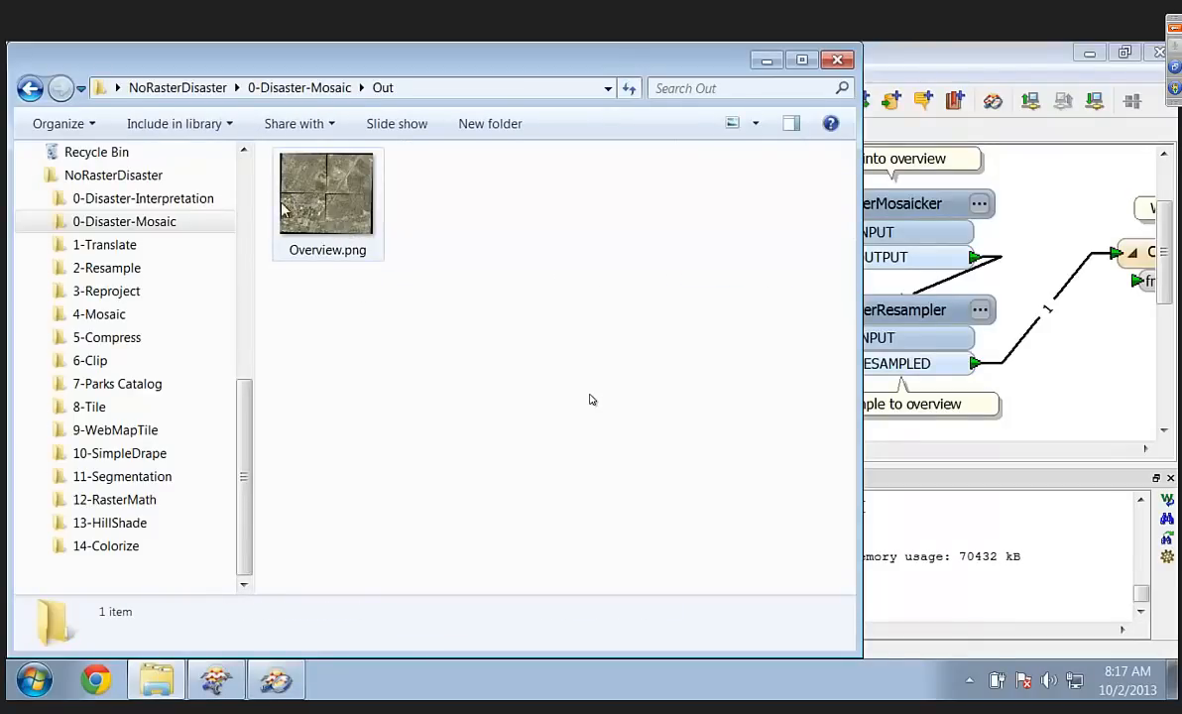
pyautogui.click(29, 88)
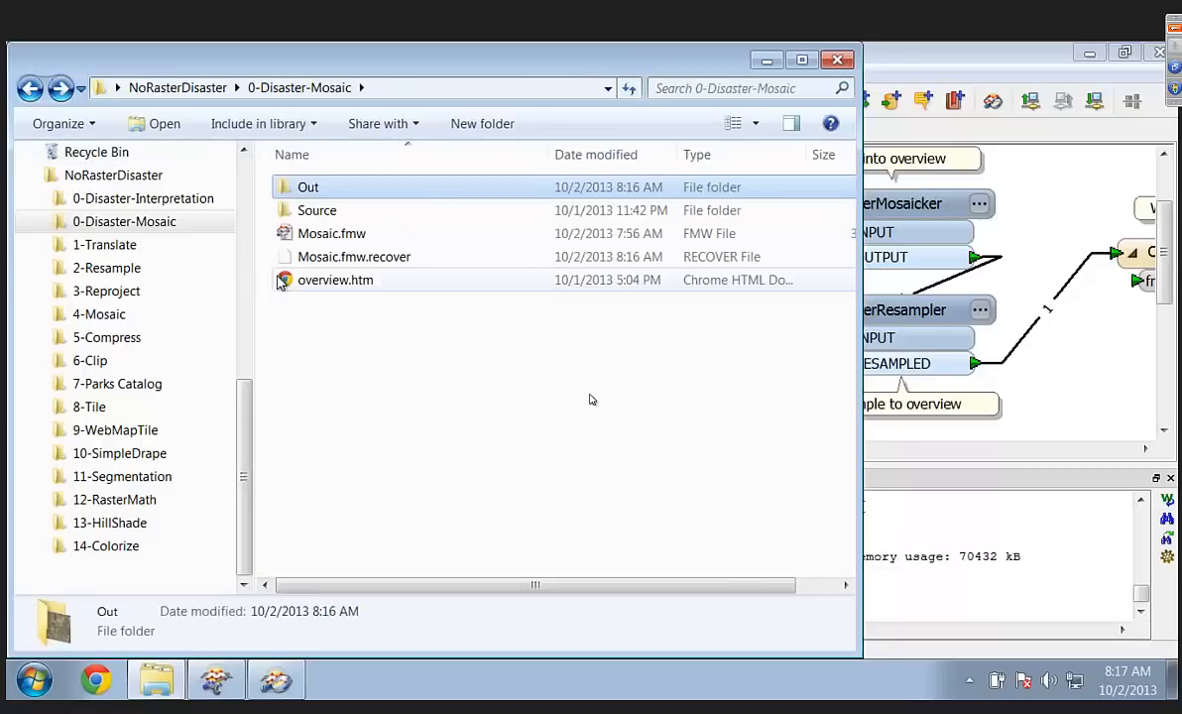
pyautogui.click(294, 283)
pyautogui.doubleClick(295, 283)
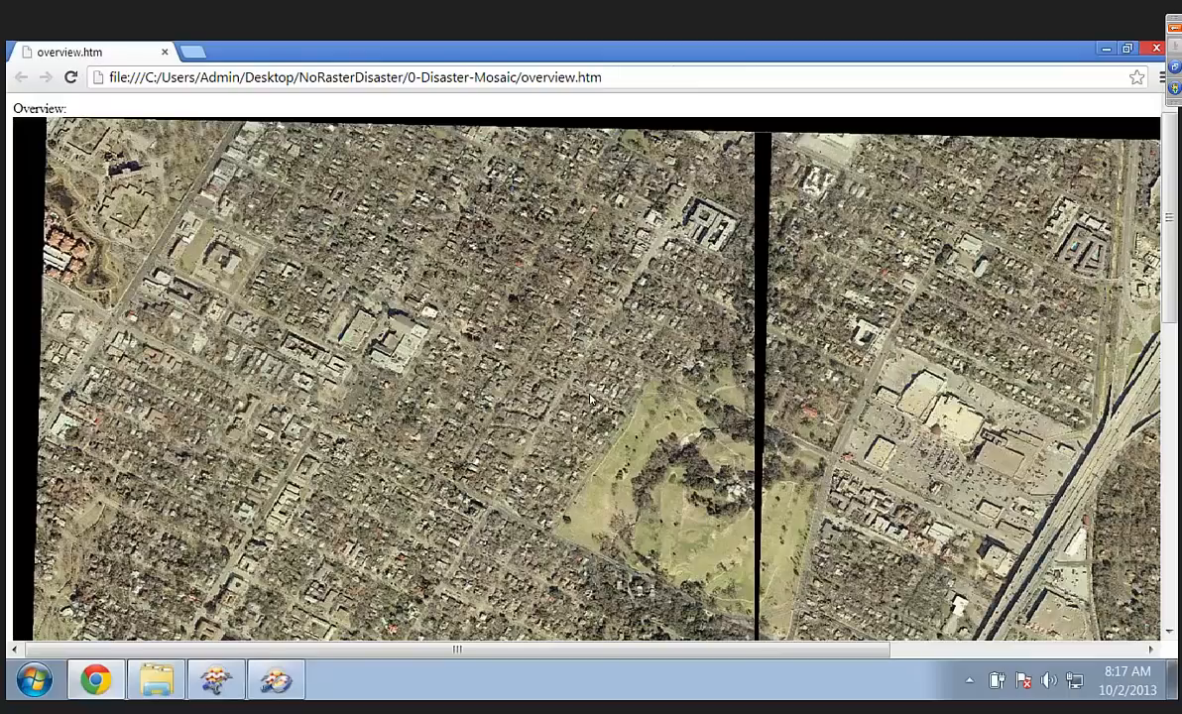
pyautogui.click(1156, 48)
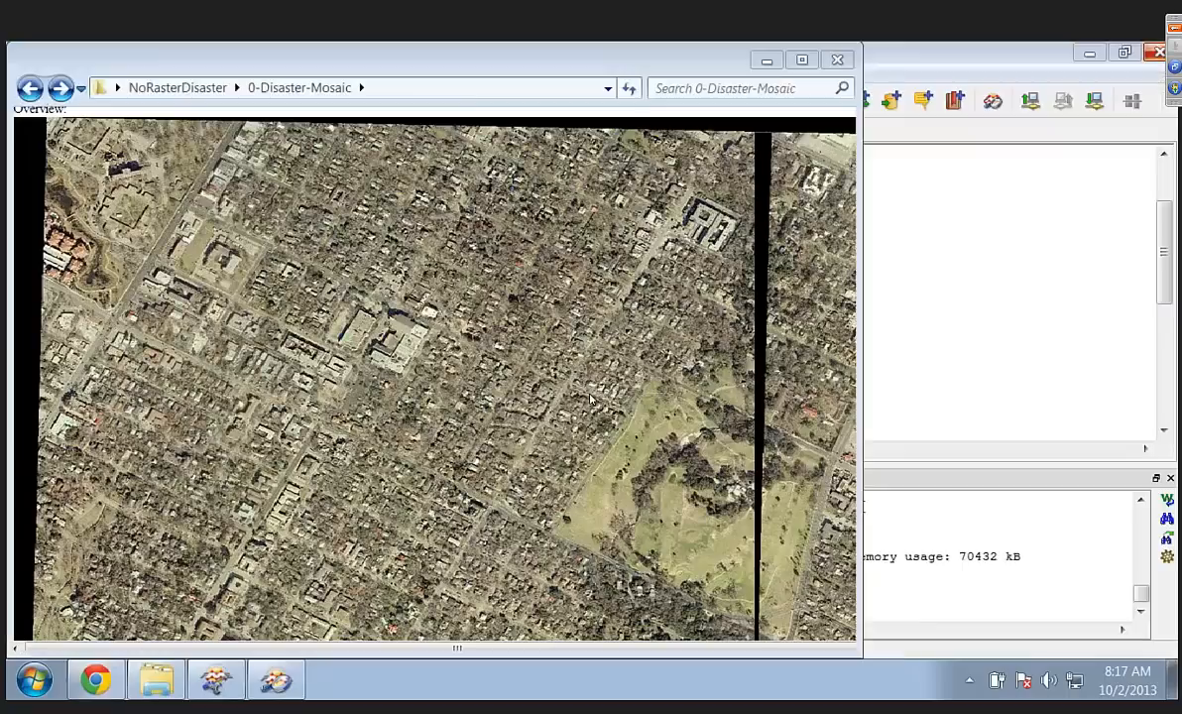
# Step: Connect an Inspector to the Reprojector's REPROJECTED port, rerun the workspace and place the Inspector above the Reprojector
pyautogui.click(1058, 382)
pyautogui.click(773, 429)
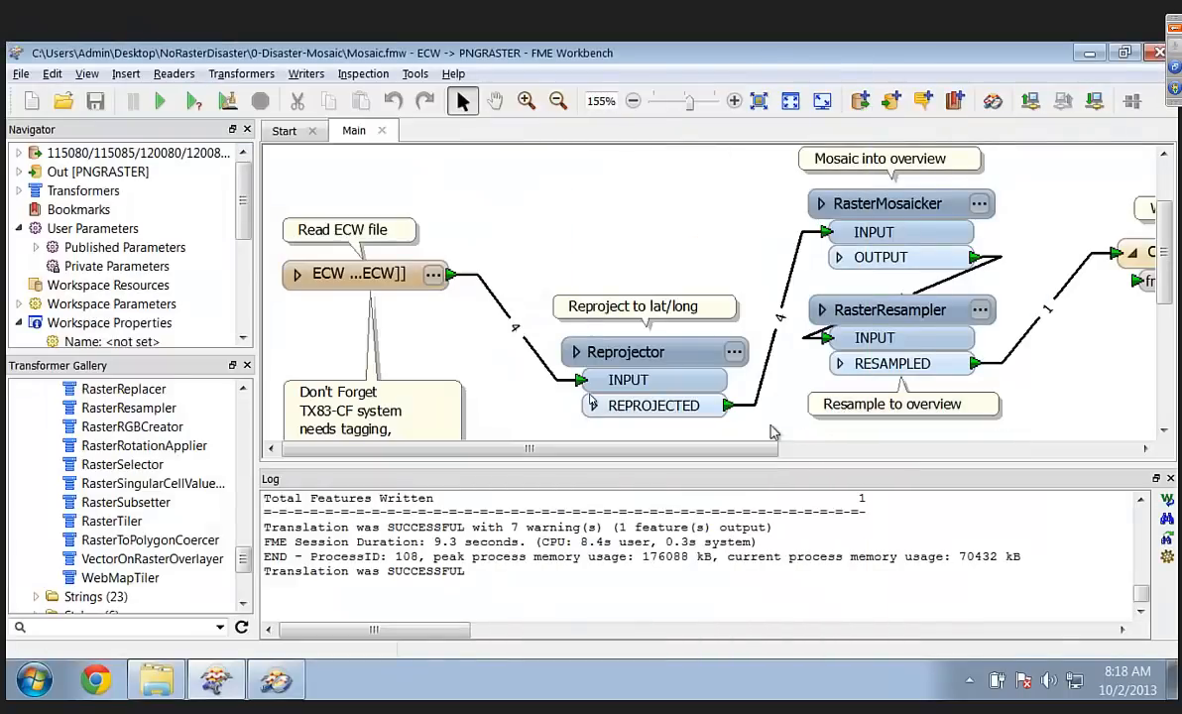
pyautogui.rightClick(730, 412)
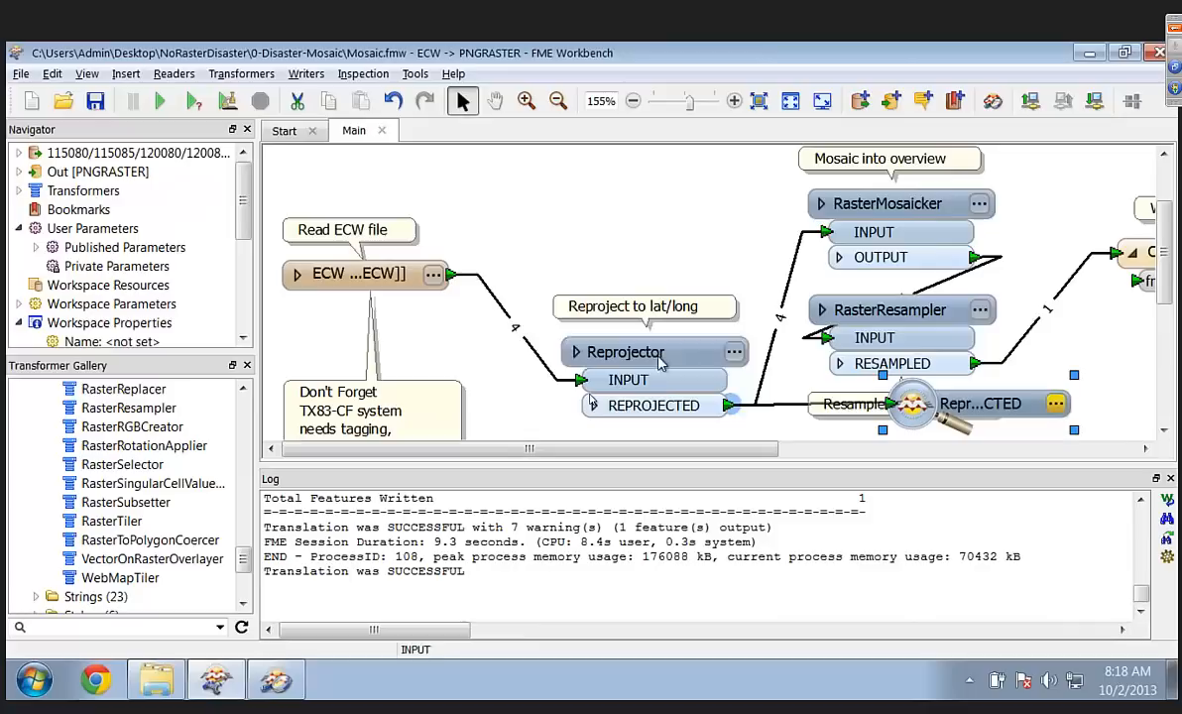
pyautogui.click(160, 101)
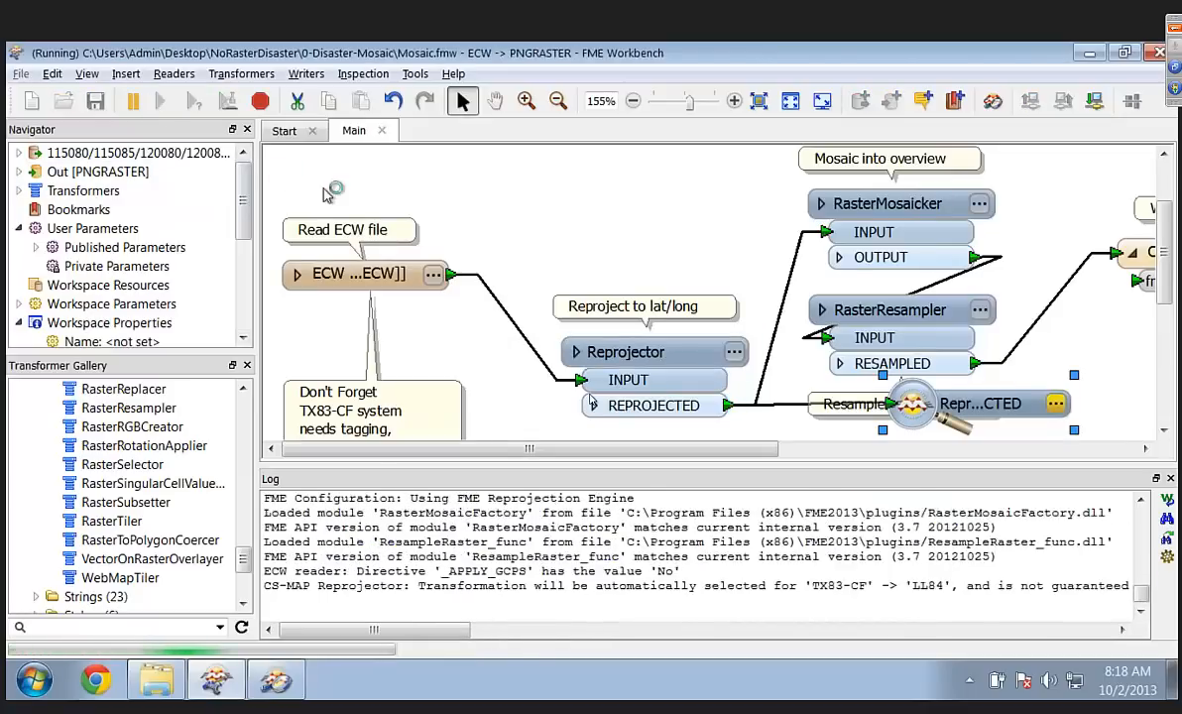
pyautogui.moveTo(967, 406); pyautogui.dragTo(710, 222)
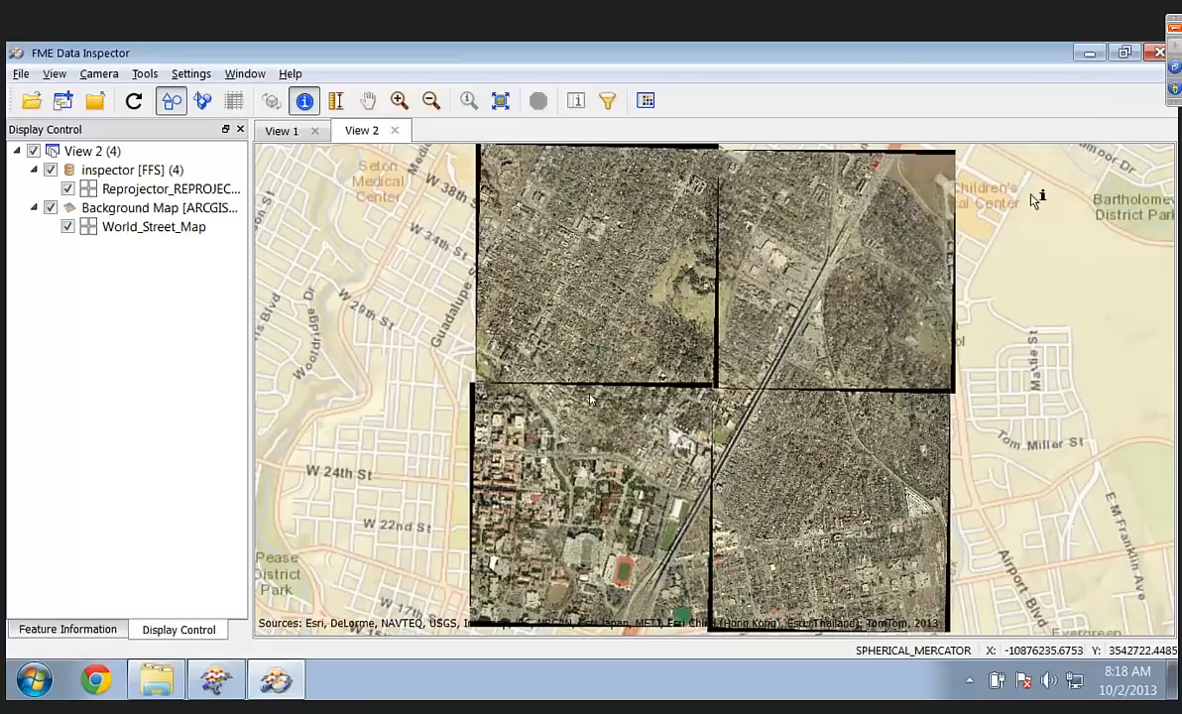
# Step: Compare the reprojected tiles in FME Data Inspector with the Reprojector's place in the workspace
pyautogui.hotkey('alt', 'Tab')
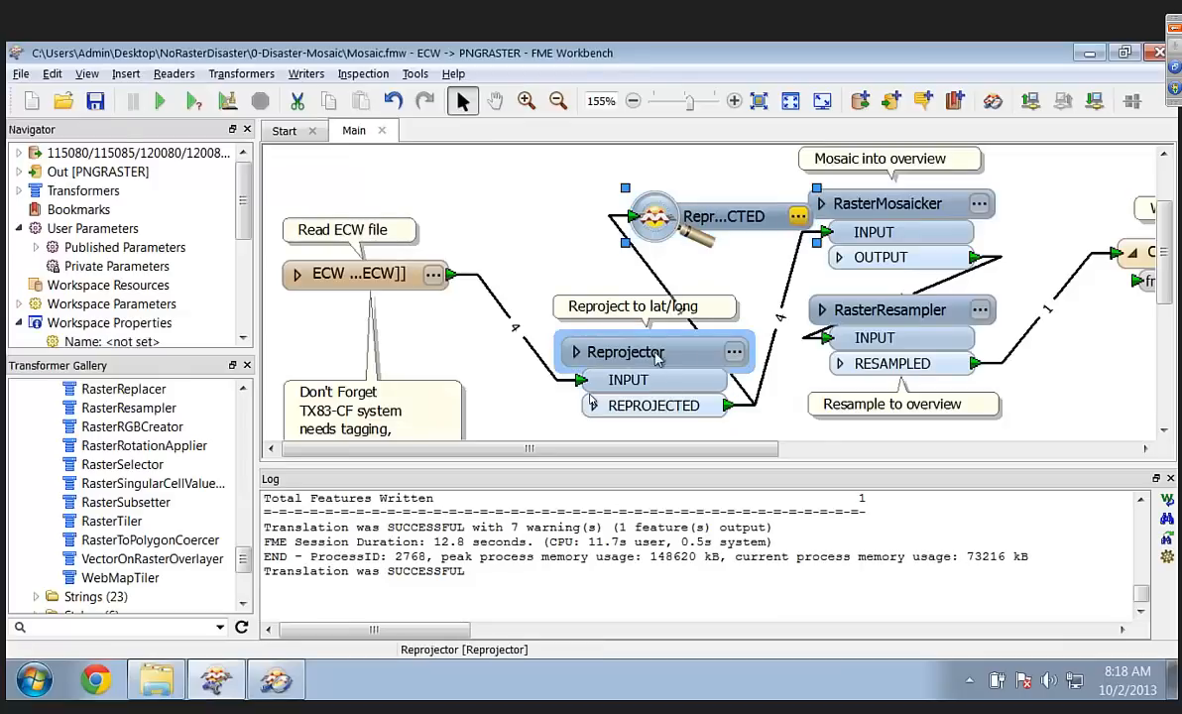
pyautogui.hotkey('alt', 'Tab')
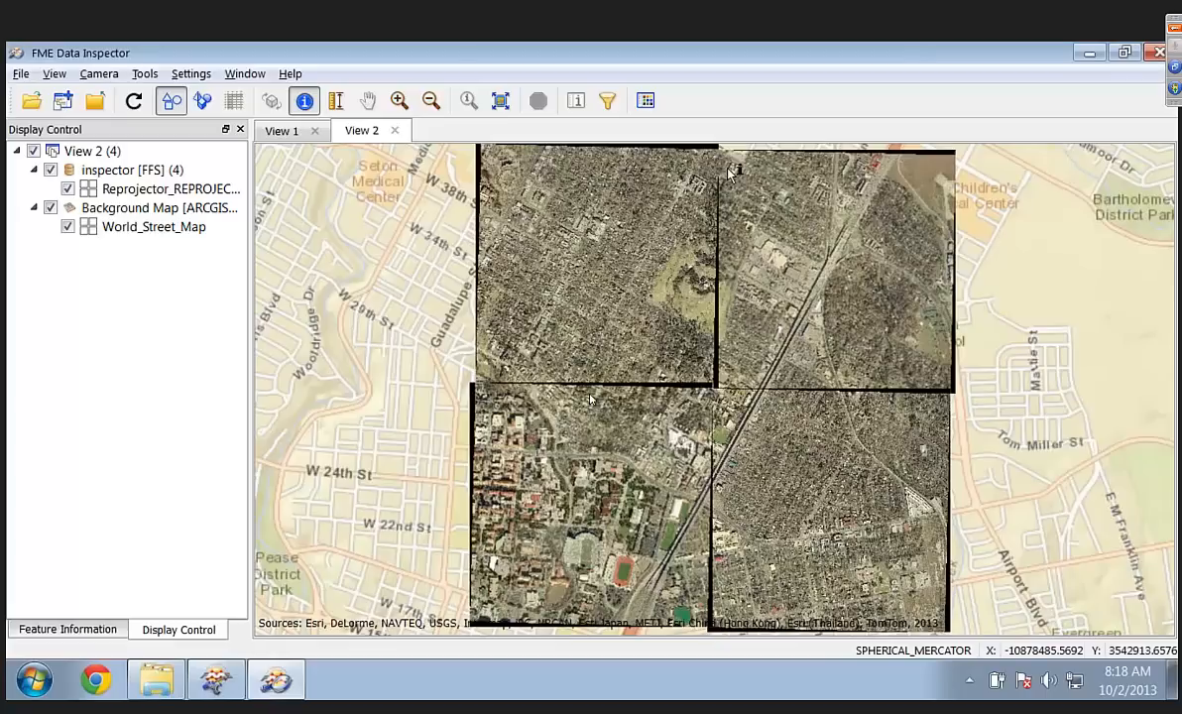
pyautogui.hotkey('alt', 'Tab')
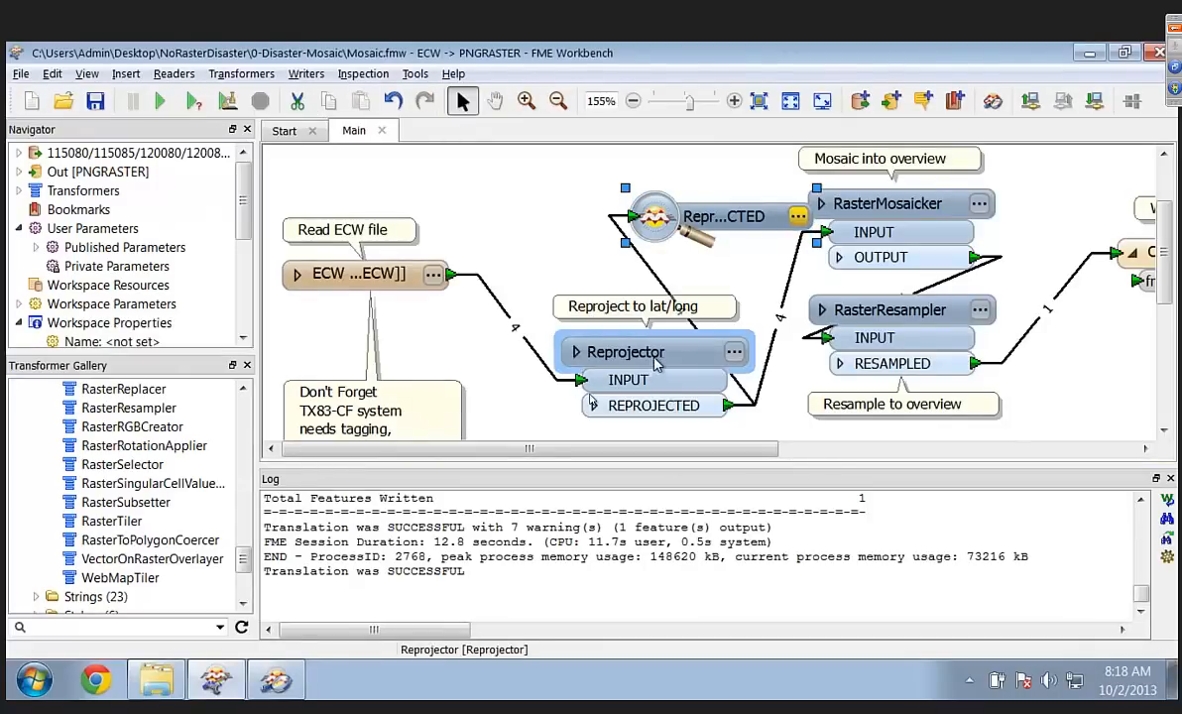
# Step: Move the Reprojector and the ECW reader farther apart on the canvas and select the connection between them
pyautogui.moveTo(655, 365); pyautogui.dragTo(682, 370)
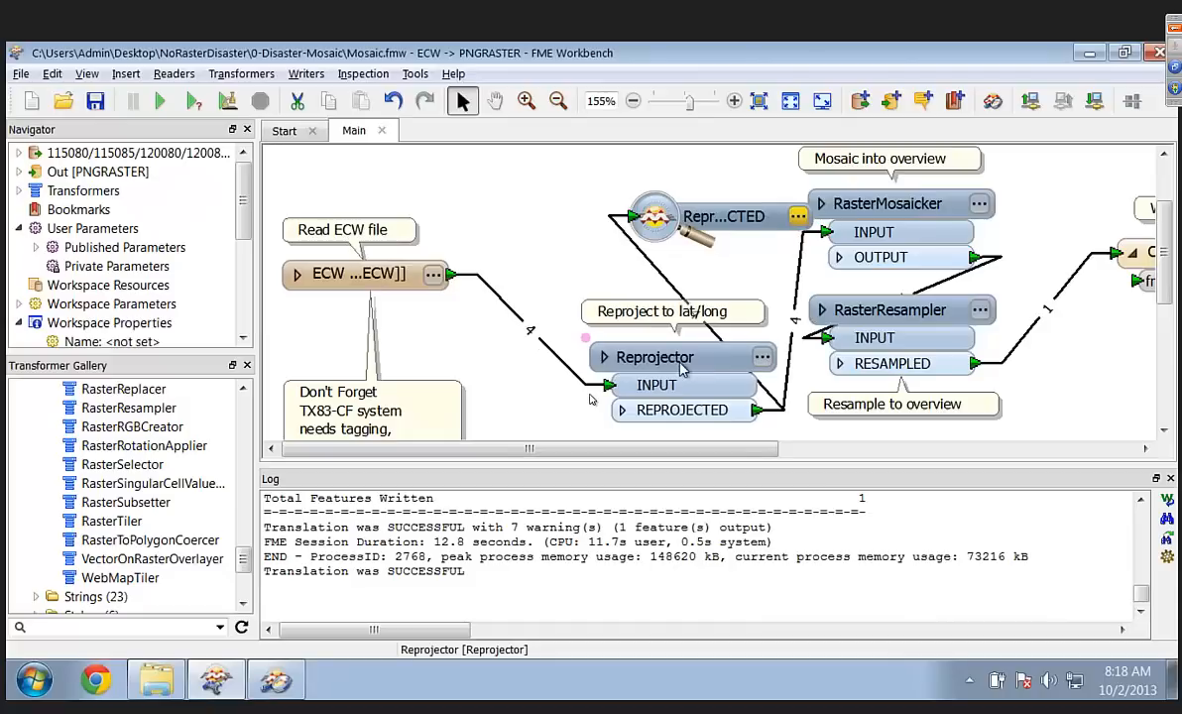
pyautogui.moveTo(397, 283); pyautogui.dragTo(386, 235)
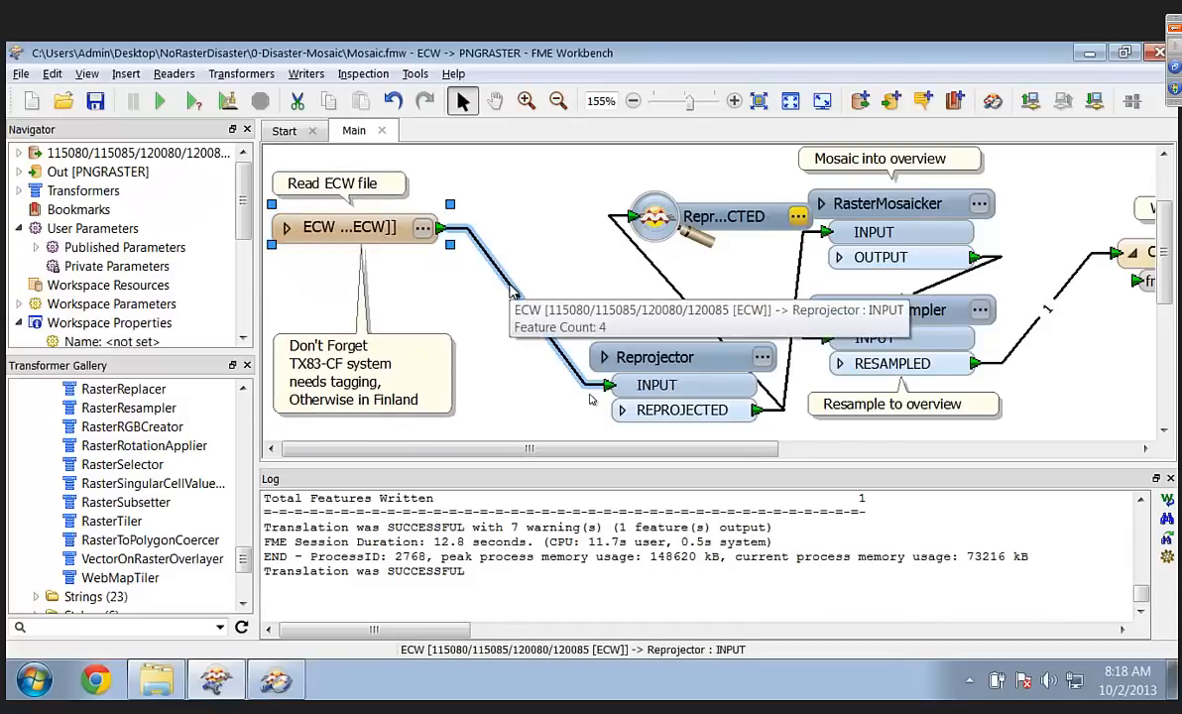
pyautogui.click(510, 292)
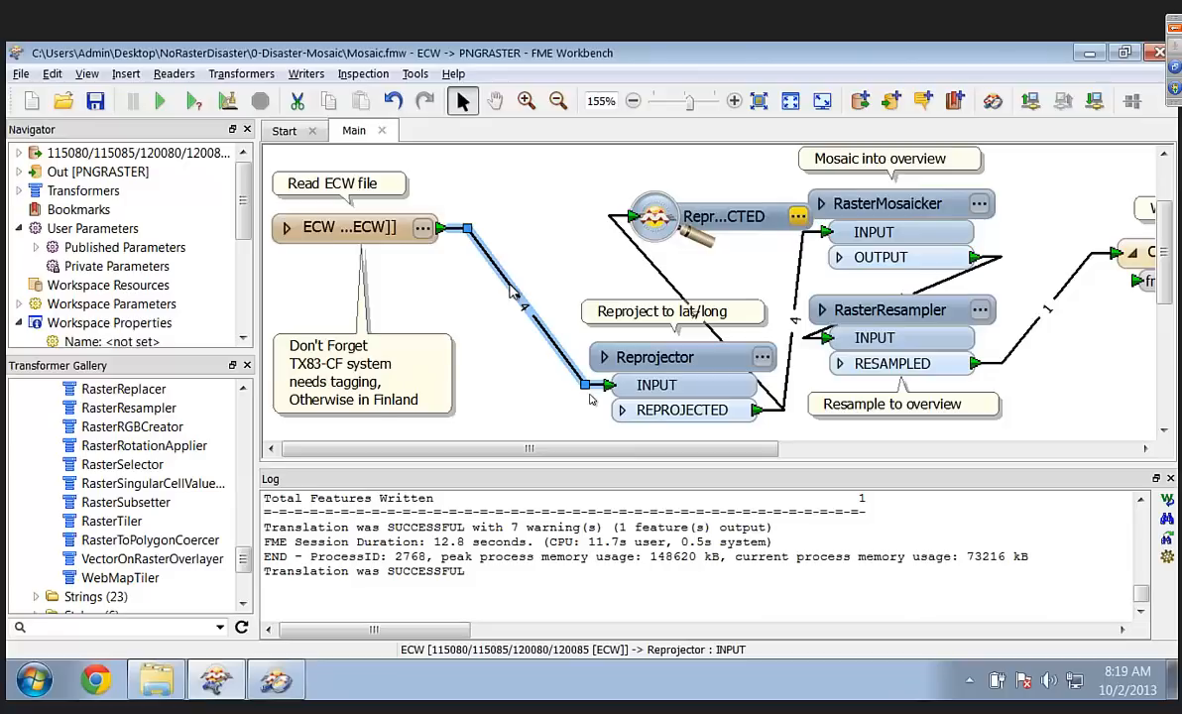
# Step: Insert a RasterBandNodataSetter between the ECW reader and the Reprojector with a nodata value of 0
pyautogui.click(362, 228)
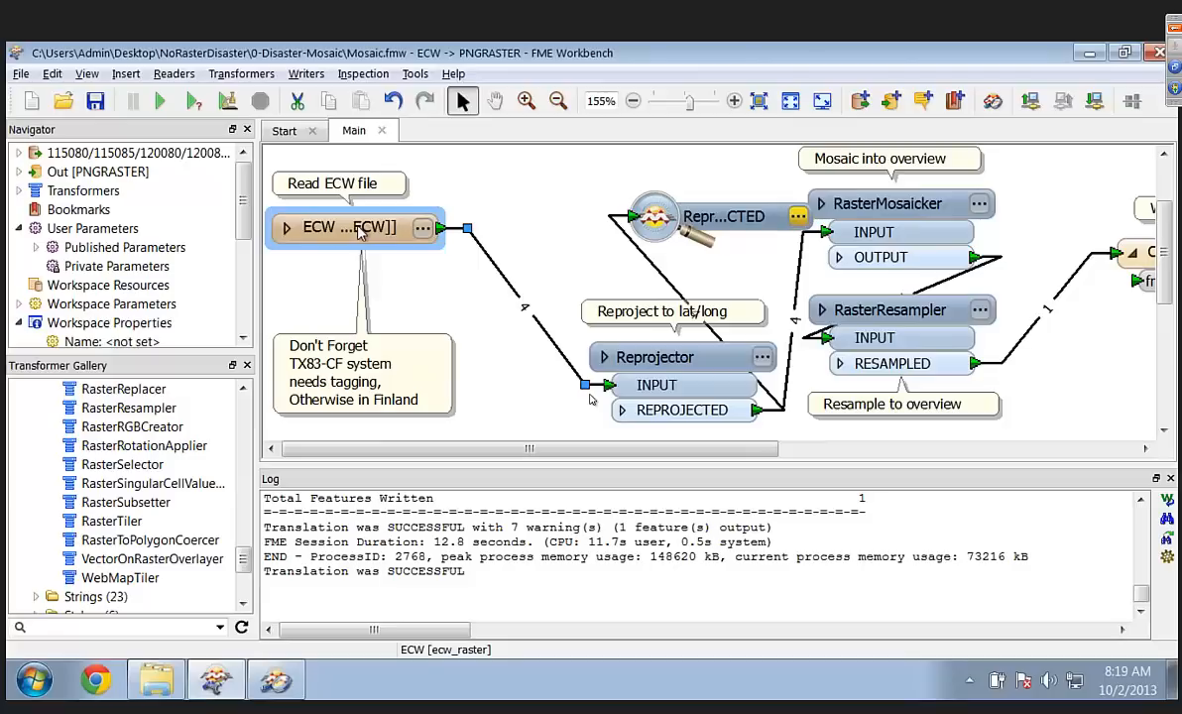
pyautogui.click(510, 289)
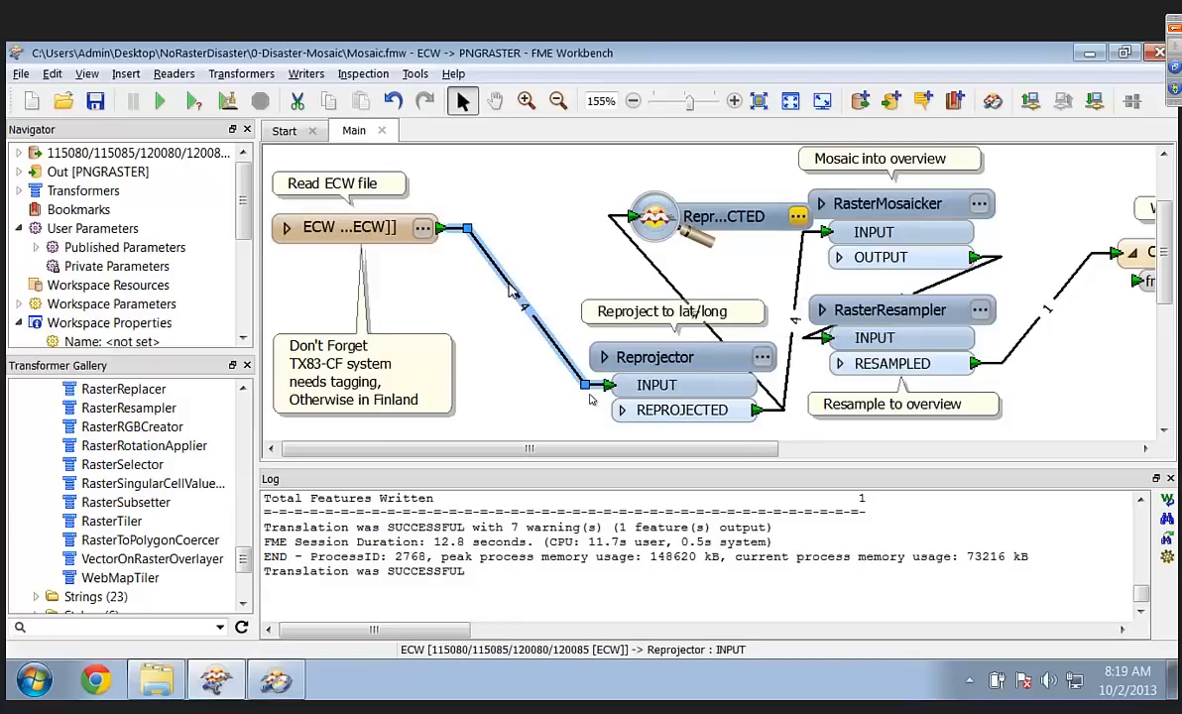
pyautogui.write('nodata')
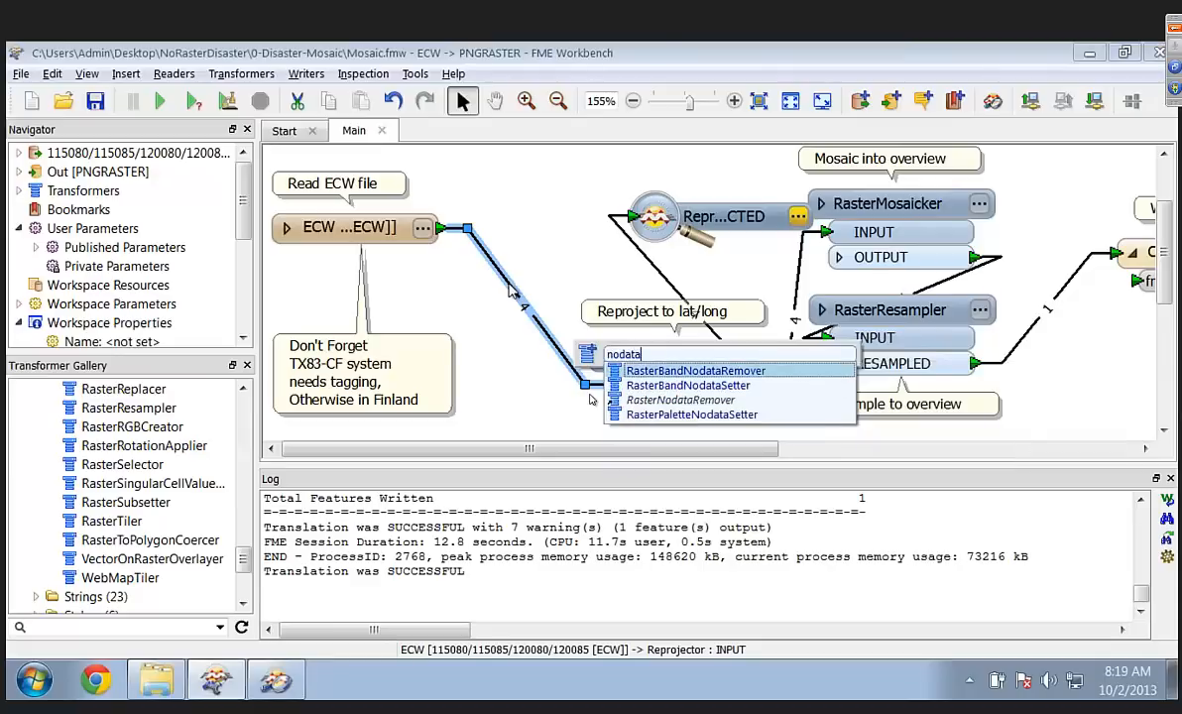
pyautogui.press('Down')
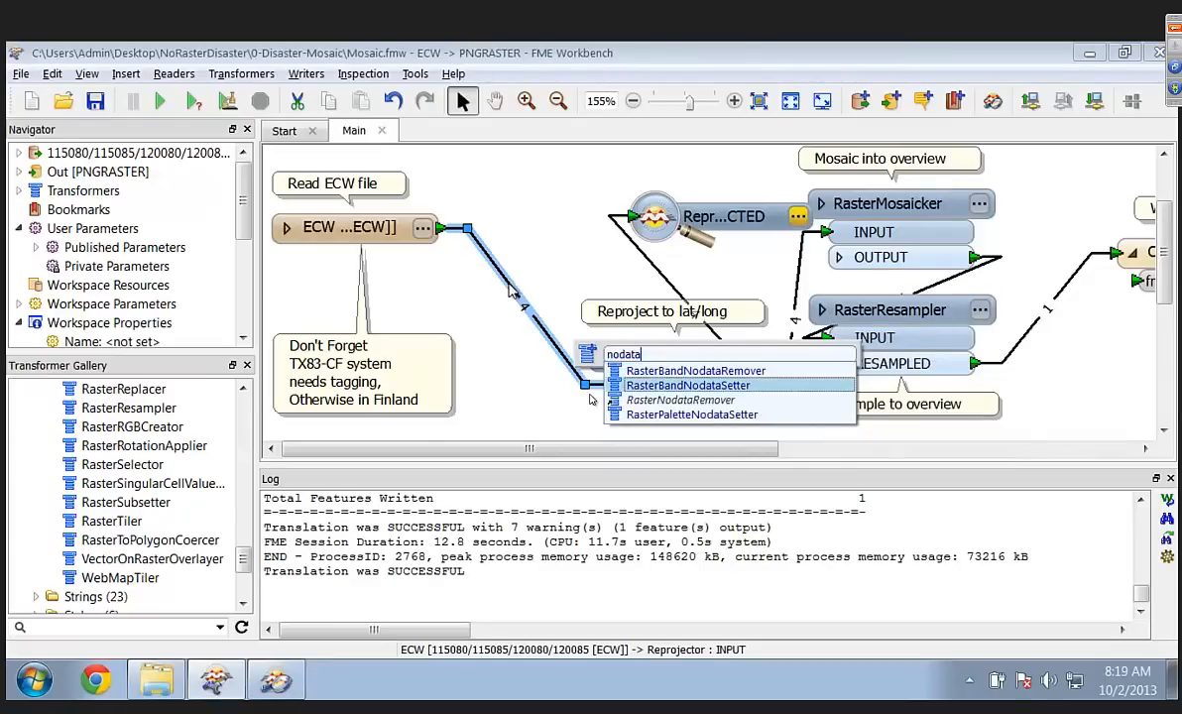
pyautogui.press('Return')
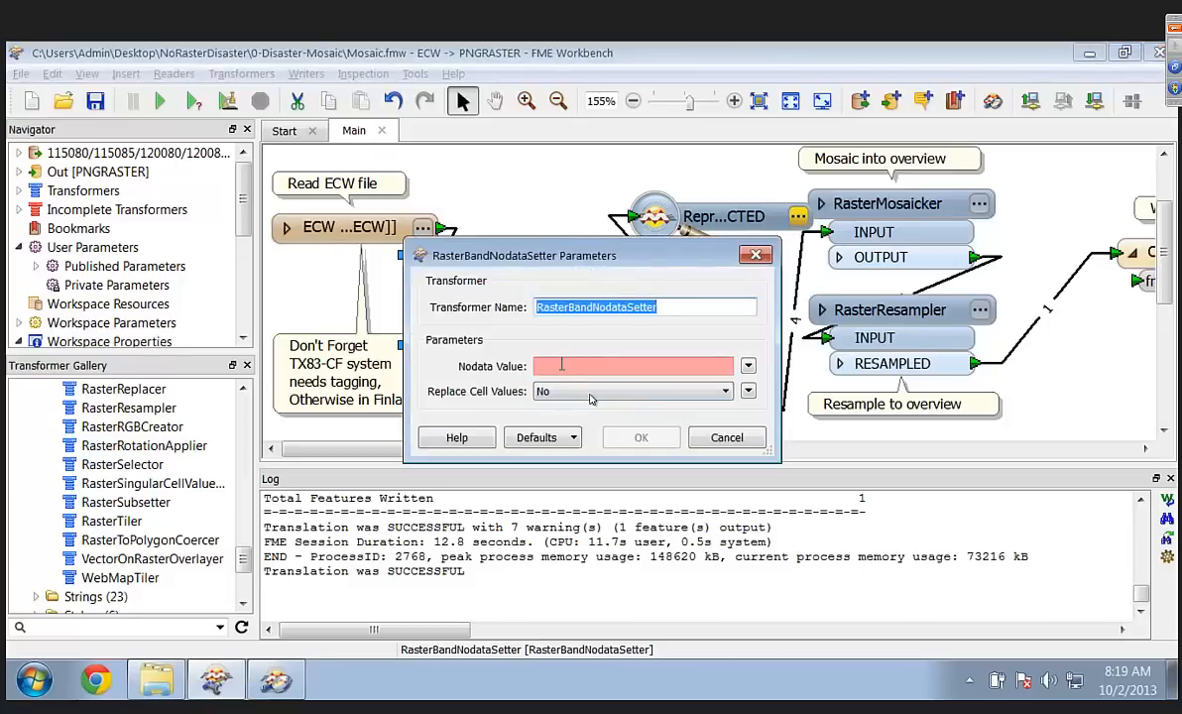
pyautogui.click(561, 365)
pyautogui.write('0')
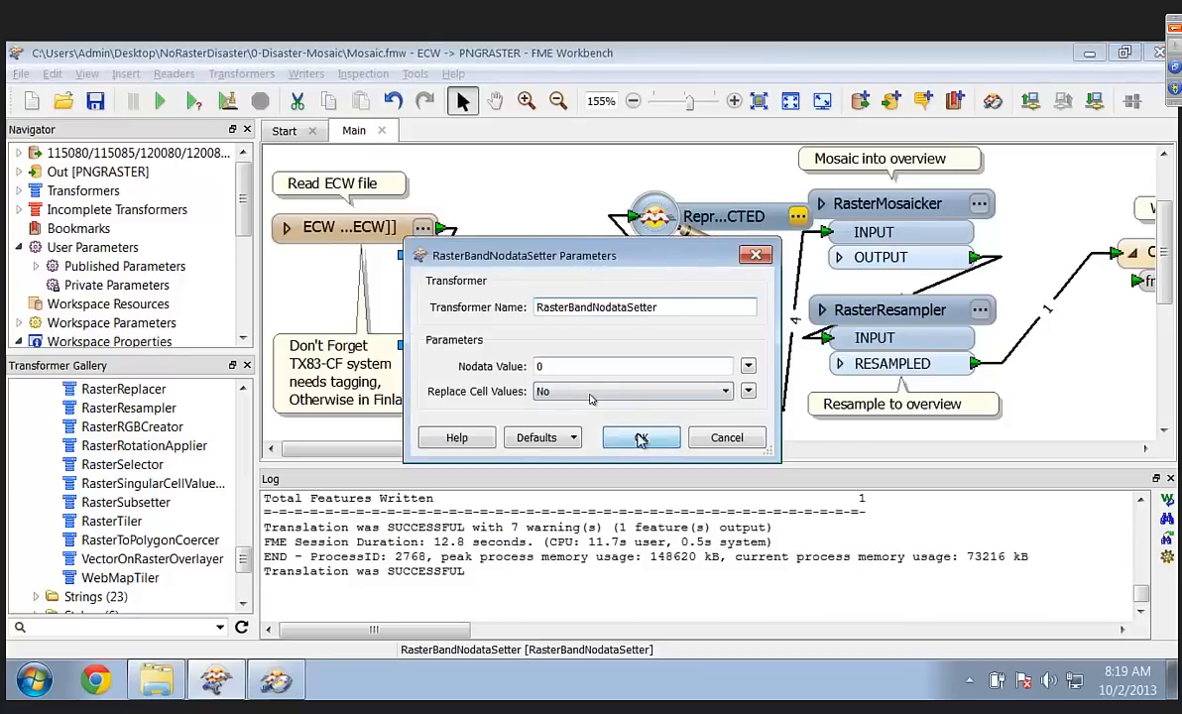
pyautogui.click(641, 438)
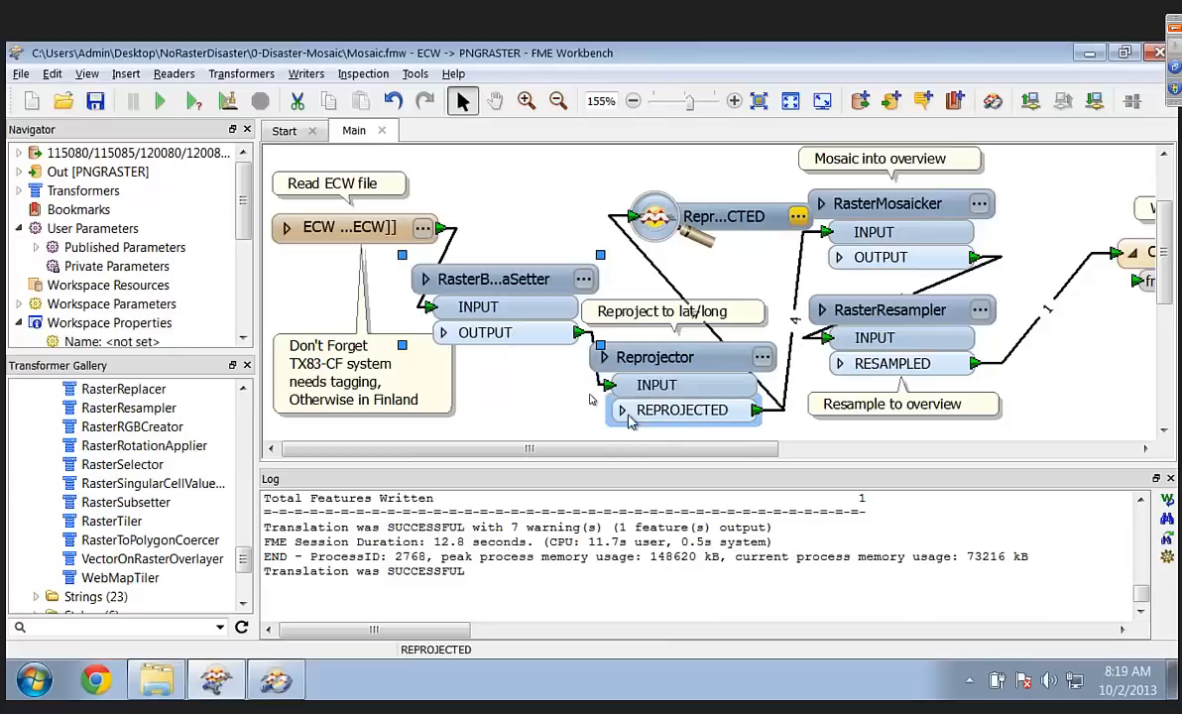
# Step: Rerun the workspace, view the reprojected tiles in FME Data Inspector and open overview.htm from the 0-Disaster-Mosaic folder in Chrome
pyautogui.click(160, 100)
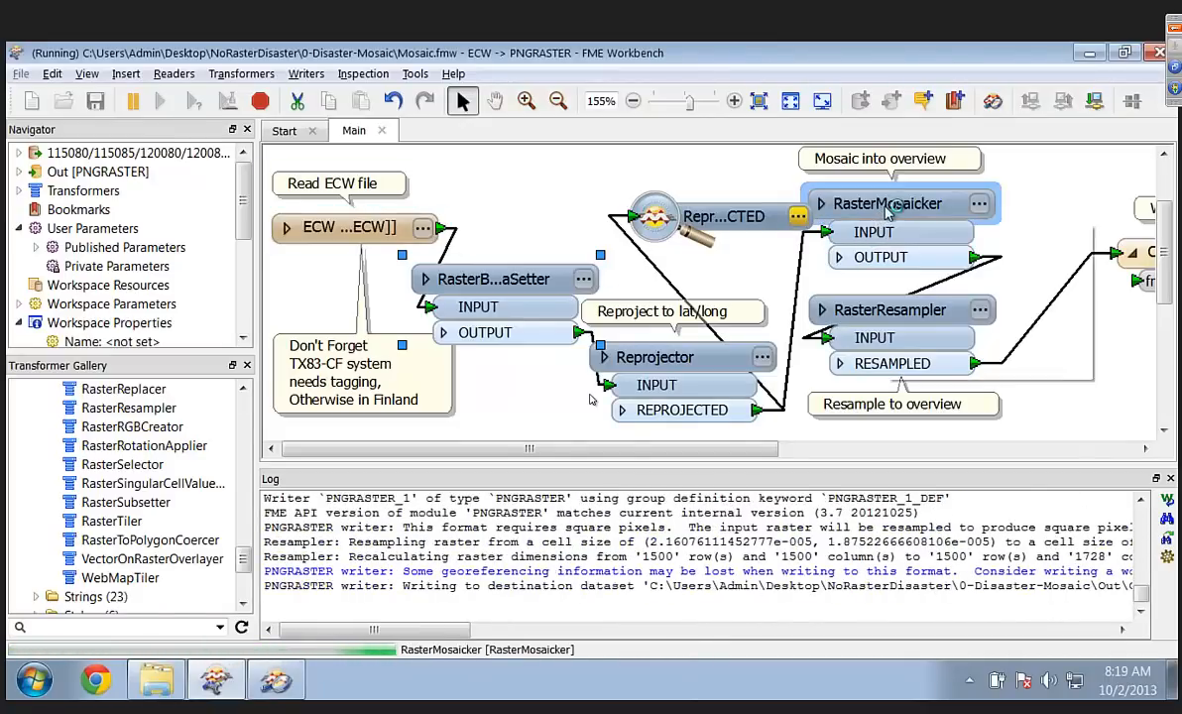
pyautogui.moveTo(891, 211)
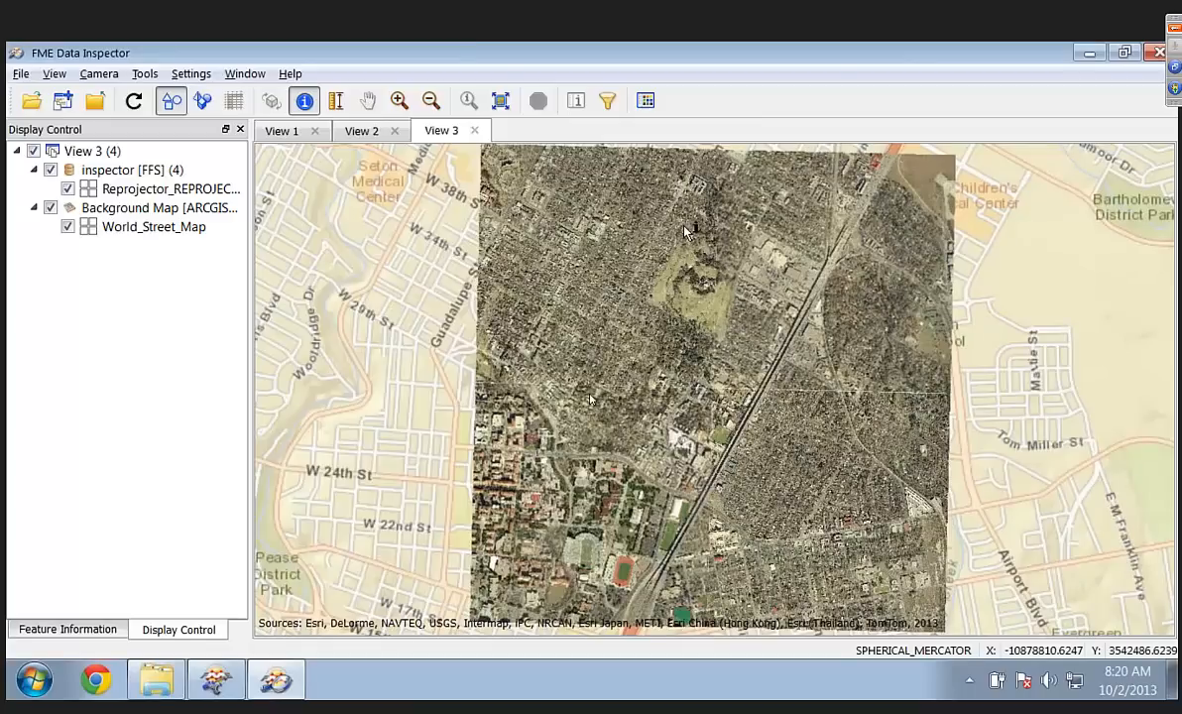
pyautogui.click(159, 683)
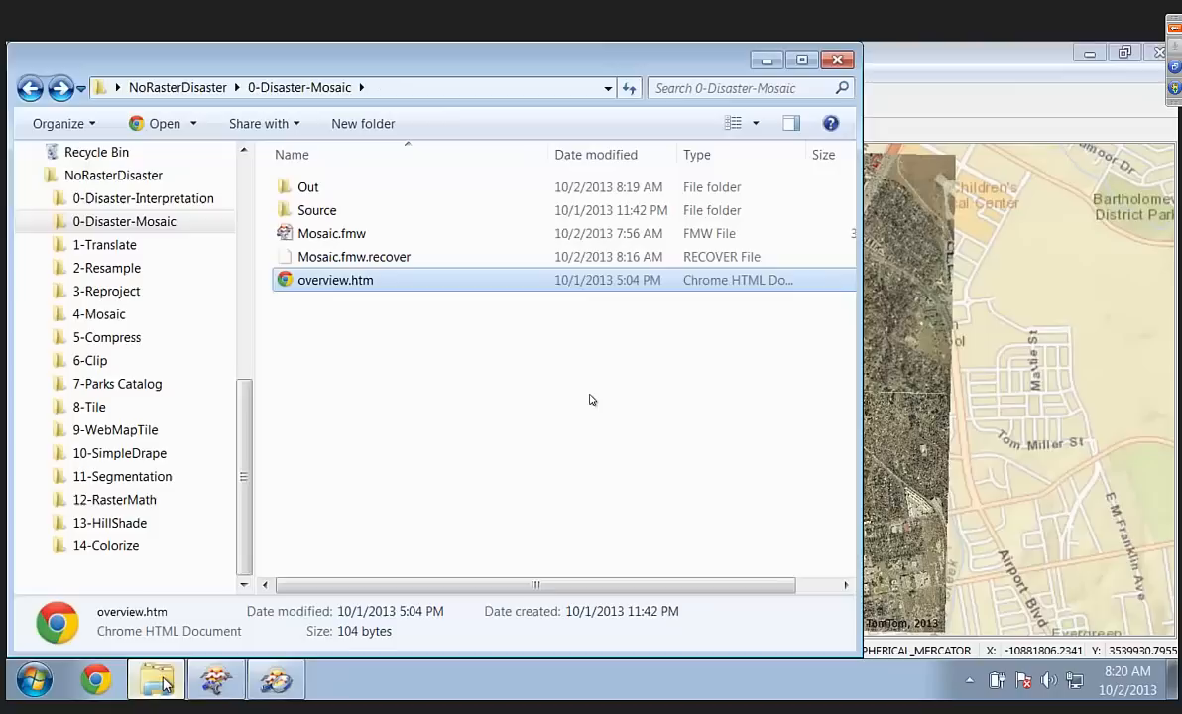
pyautogui.doubleClick(286, 282)
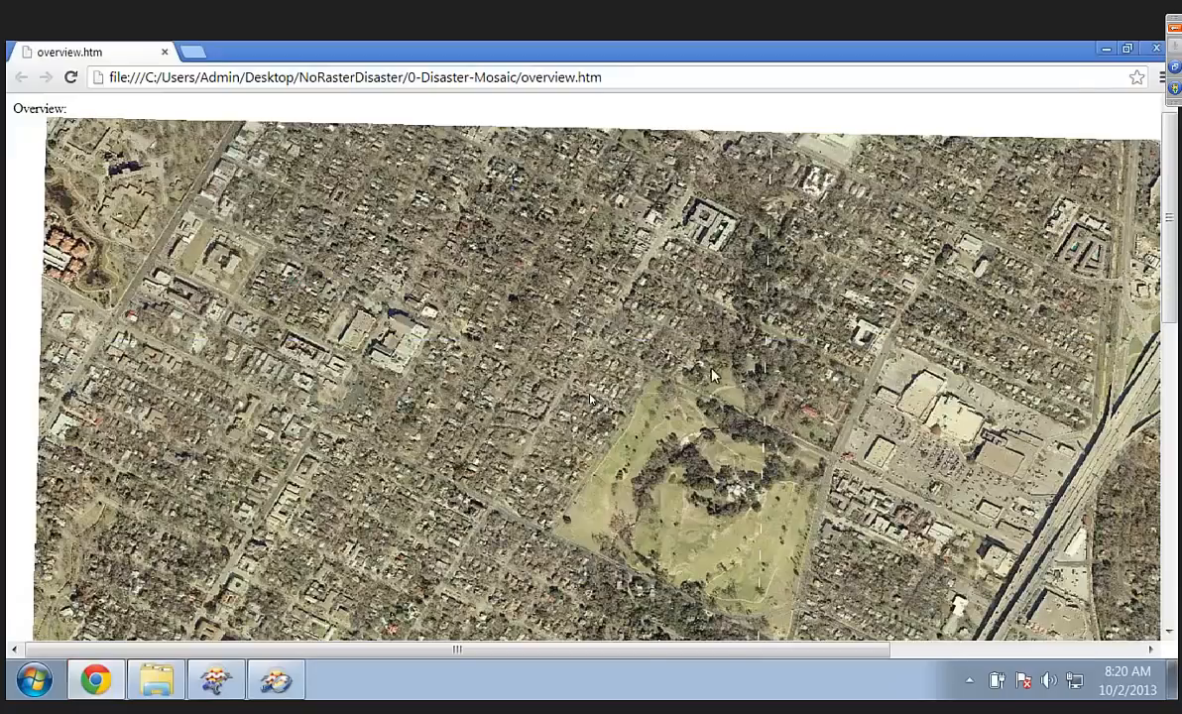
# Step: Check Overview.png in the Out folder and return to FME Workbench
pyautogui.click(156, 684)
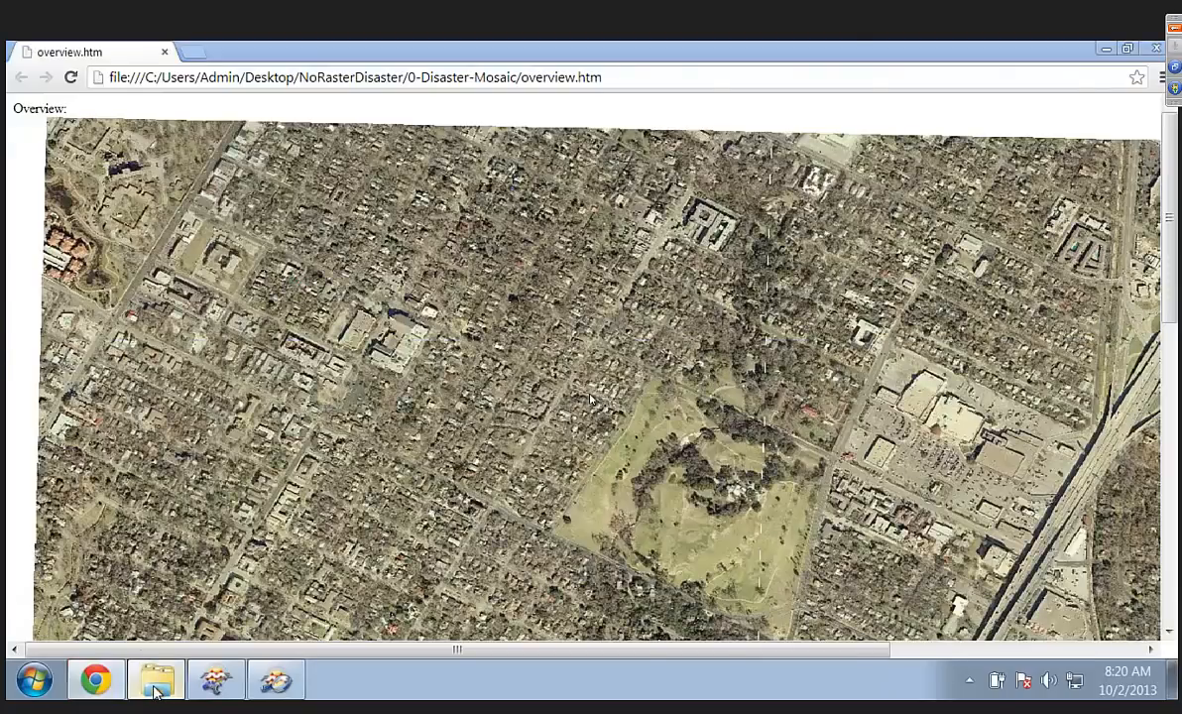
pyautogui.click(308, 189)
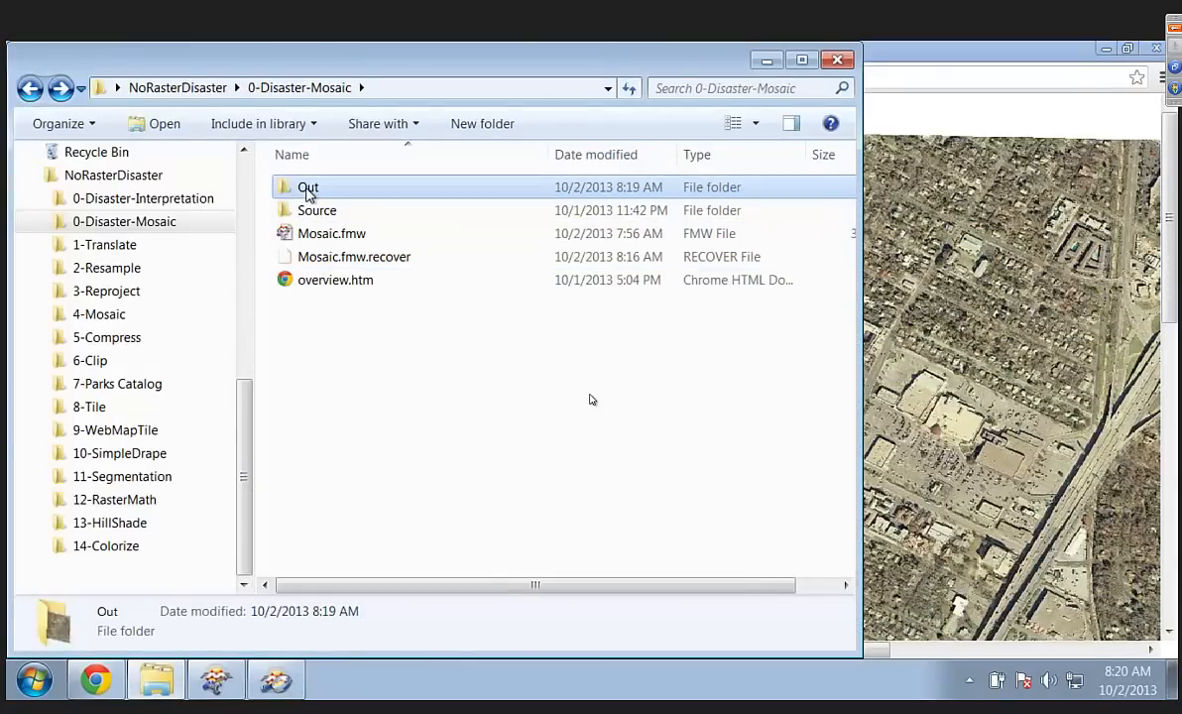
pyautogui.doubleClick(308, 189)
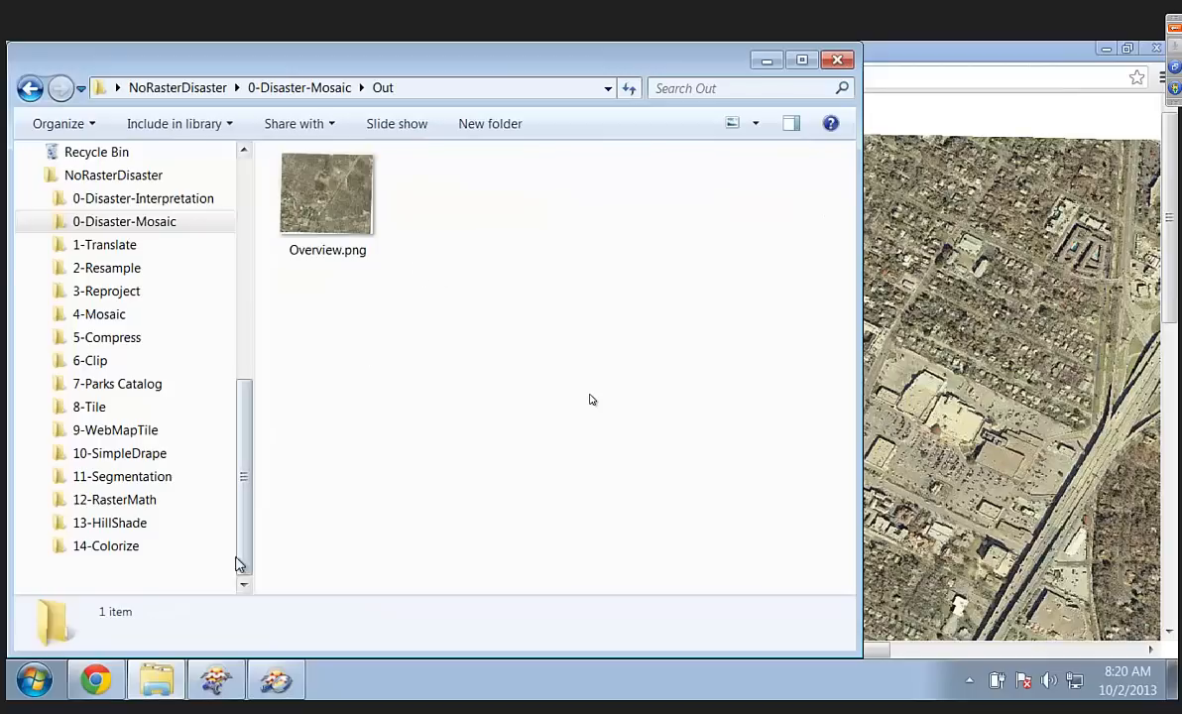
pyautogui.moveTo(204, 686)
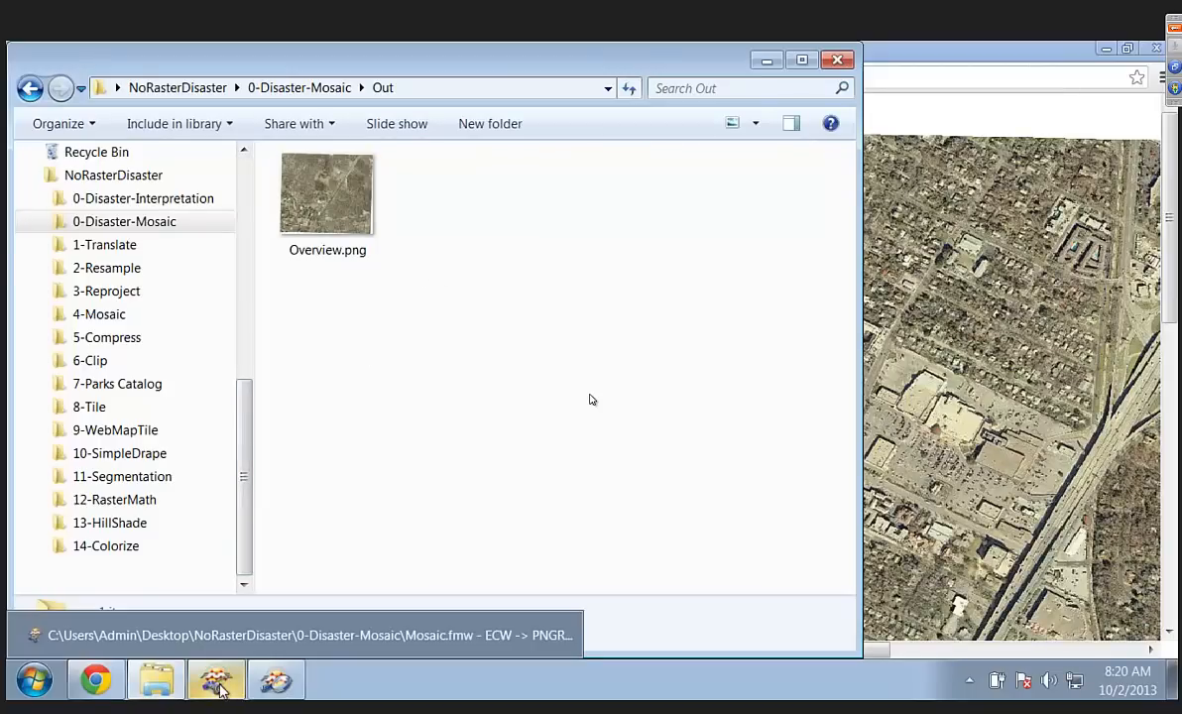
pyautogui.click(203, 686)
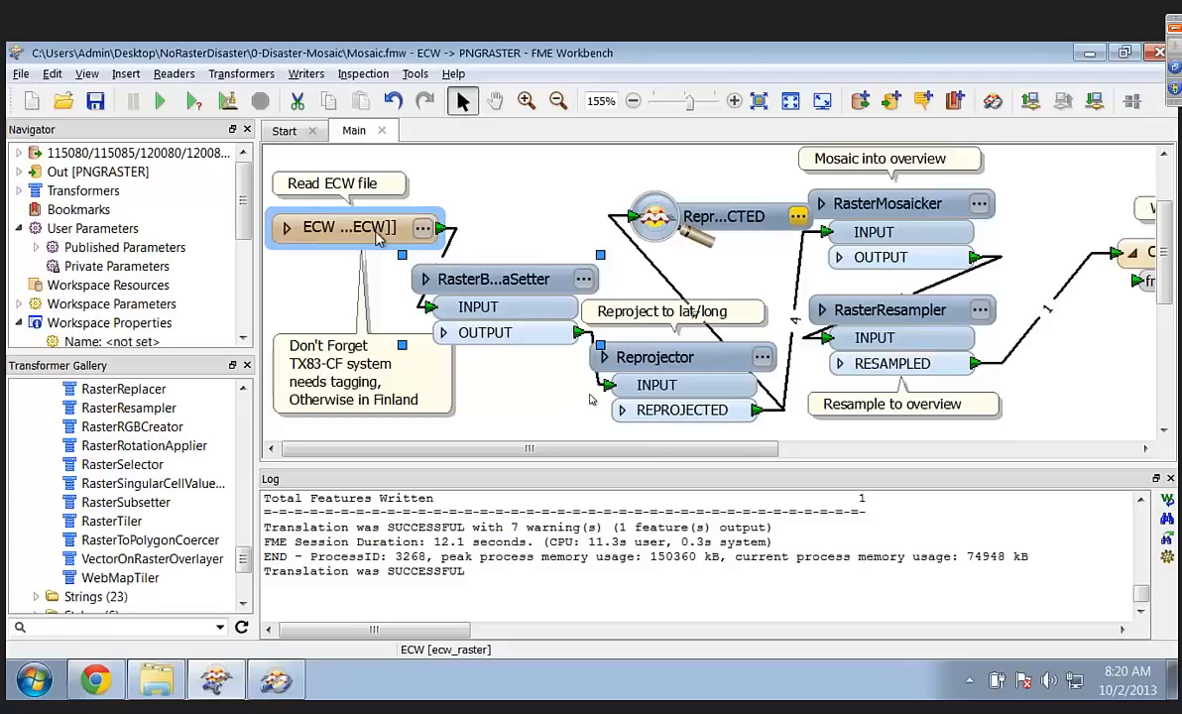
# Step: Review the order of the RasterBandNodataSetter, Reprojector and RasterMosaicker in the workspace
pyautogui.click(372, 167)
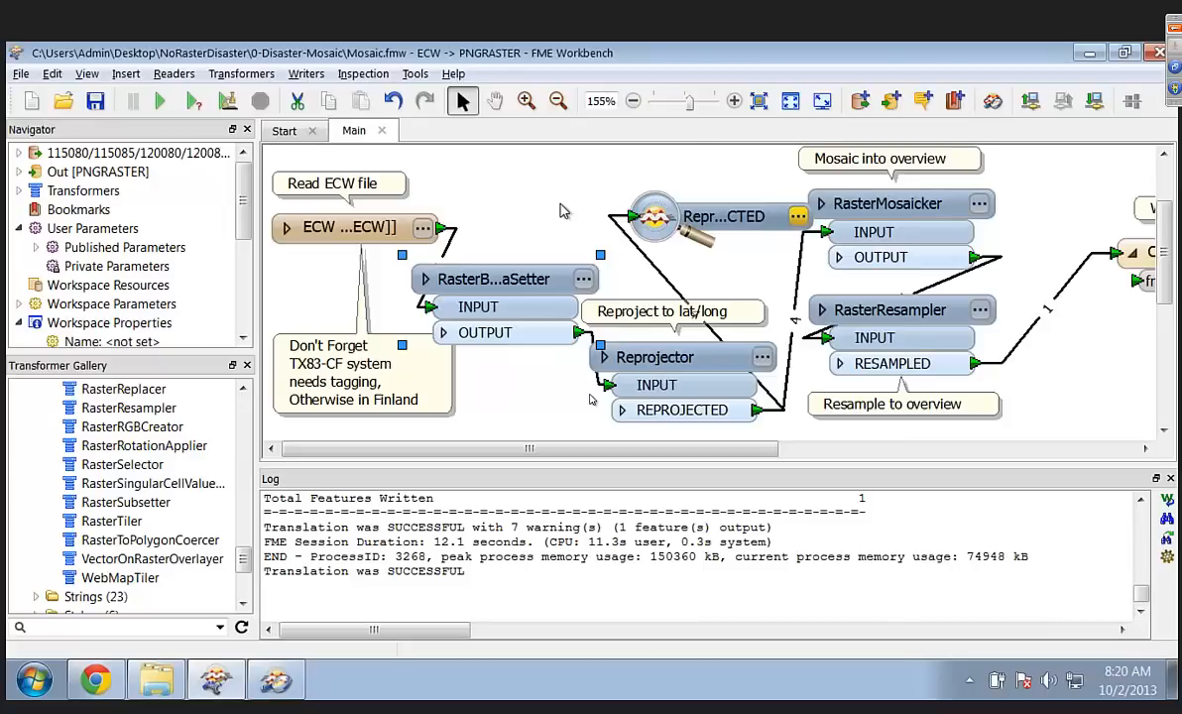
pyautogui.moveTo(727, 222); pyautogui.dragTo(703, 207)
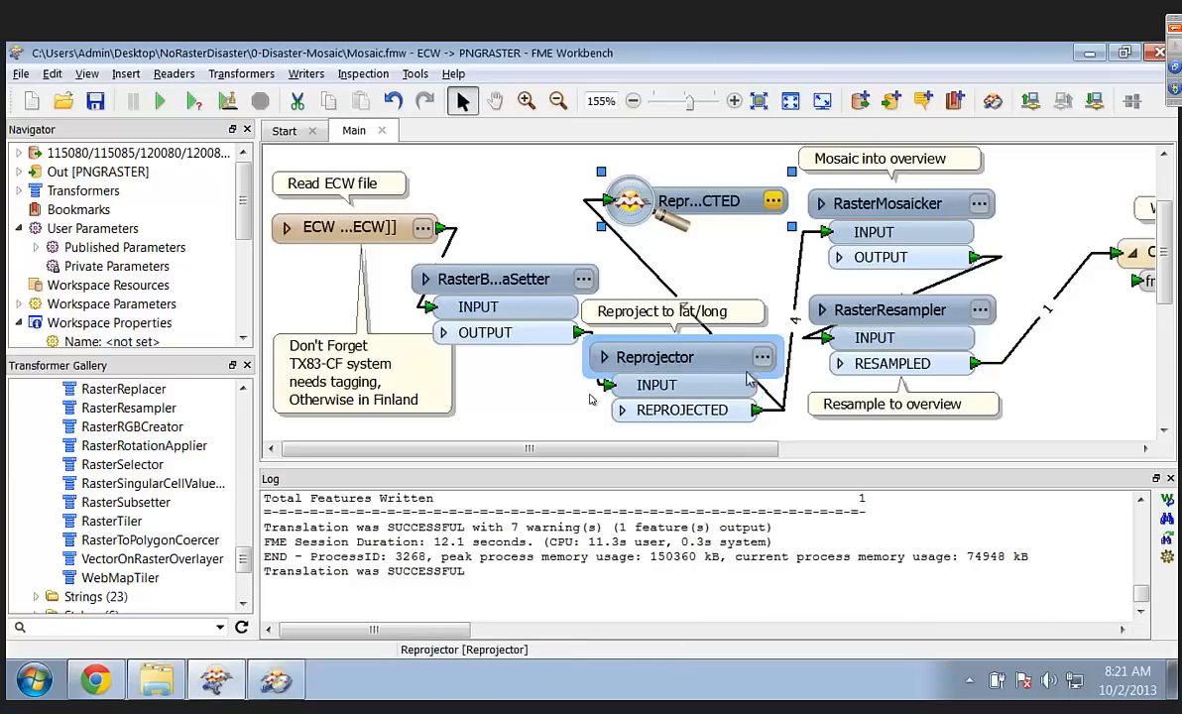
pyautogui.click(700, 363)
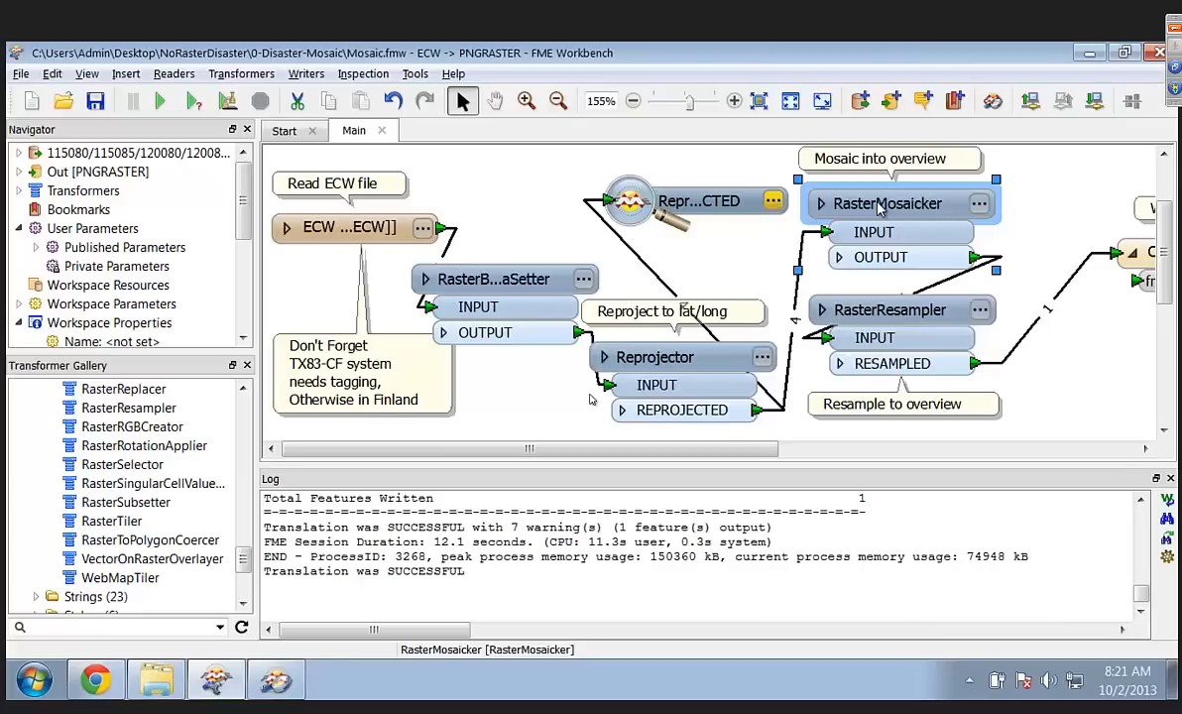
pyautogui.click(540, 288)
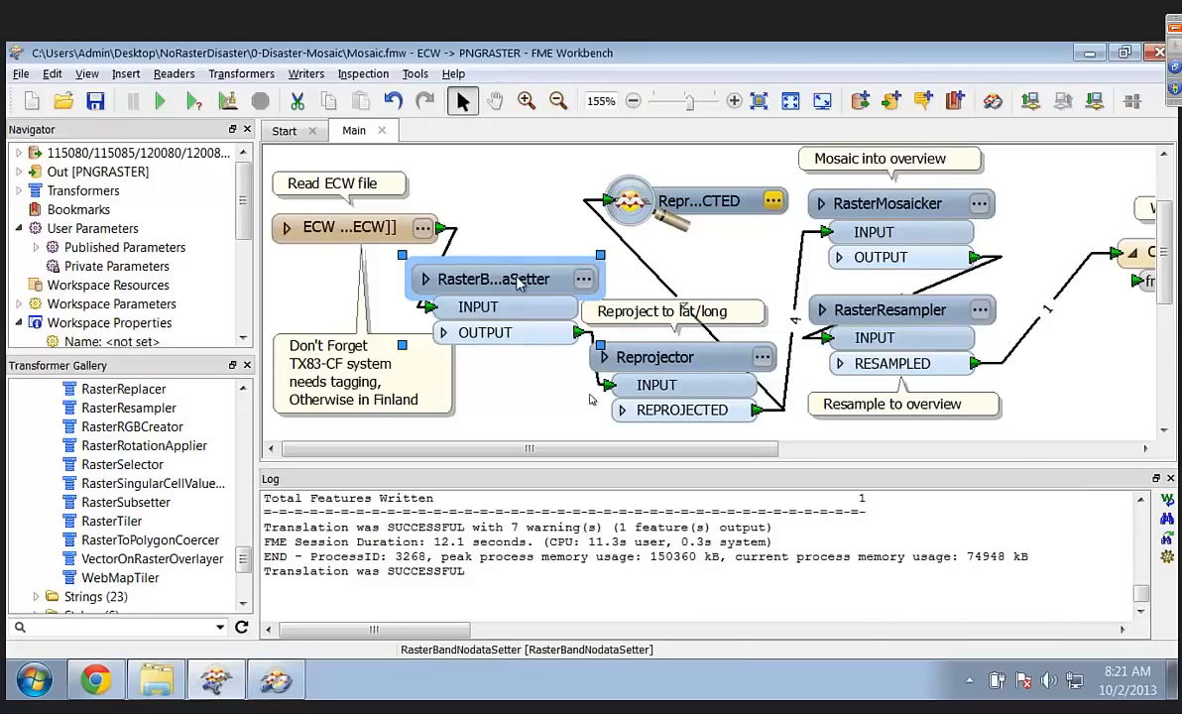
pyautogui.moveTo(517, 284)
# Step: Delete the Inspector on the Reprojector's output and move the Reprojector and RasterResampler to make room for rewiring
pyautogui.moveTo(740, 376); pyautogui.dragTo(751, 390)
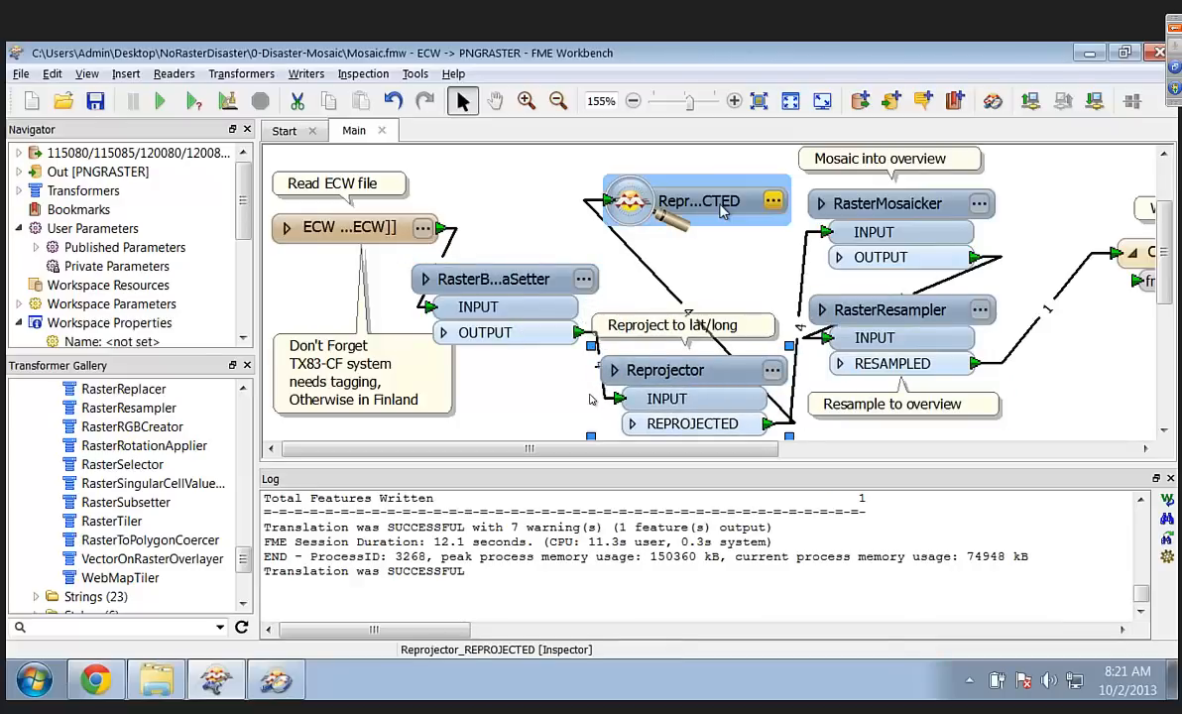
pyautogui.click(722, 205)
pyautogui.press('Delete')
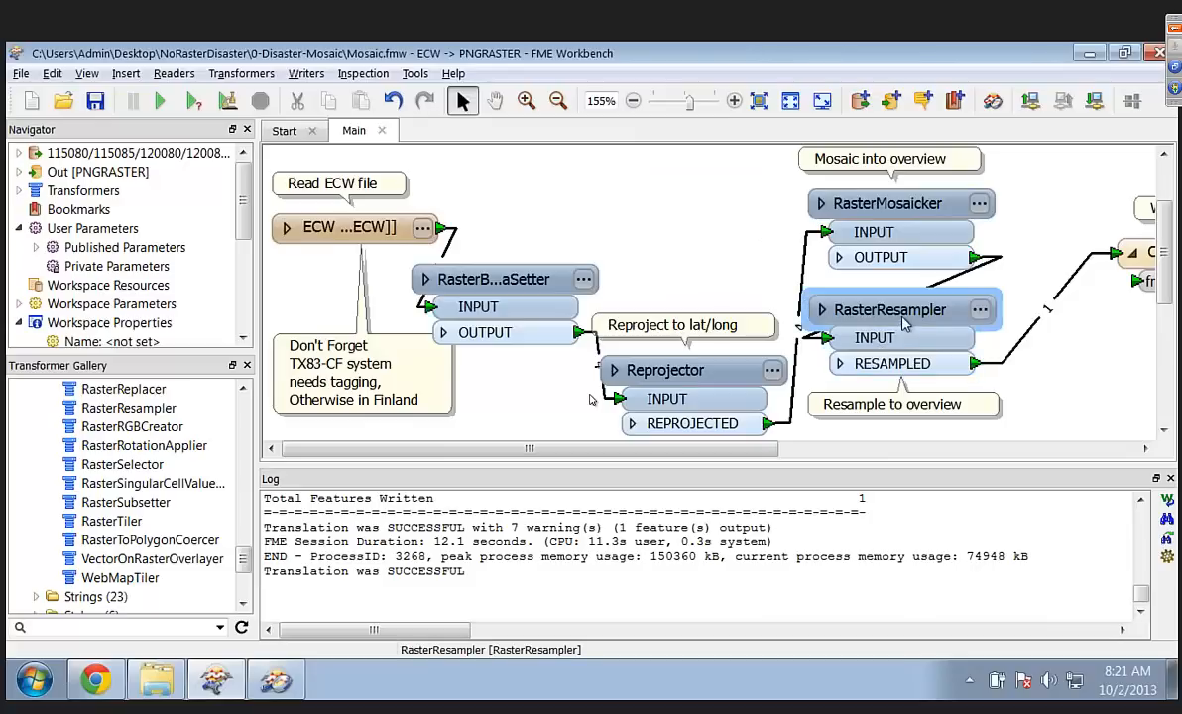
pyautogui.moveTo(863, 311); pyautogui.dragTo(930, 321)
pyautogui.moveTo(727, 385); pyautogui.dragTo(787, 367)
# Step: Disconnect the Reprojector from the RasterMosaicker, feed the ECW reader straight into the RasterMosaicker and move the RasterBandNodataSetter slightly lower
pyautogui.click(821, 283)
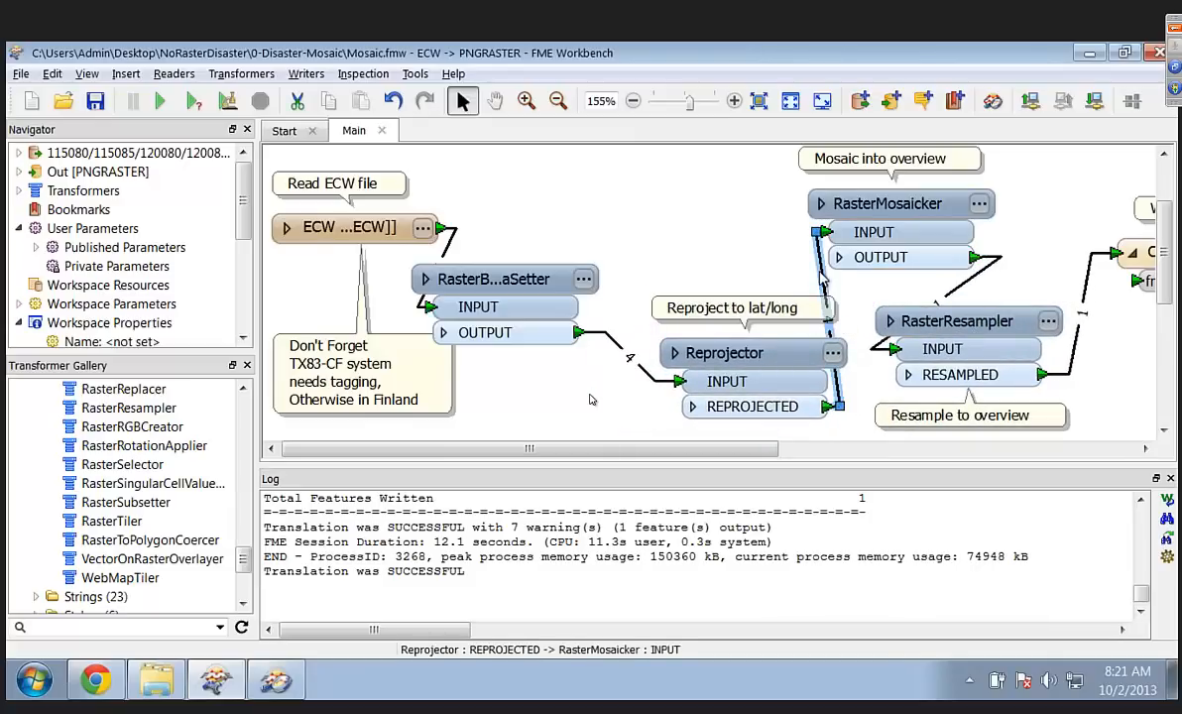
pyautogui.press('Delete')
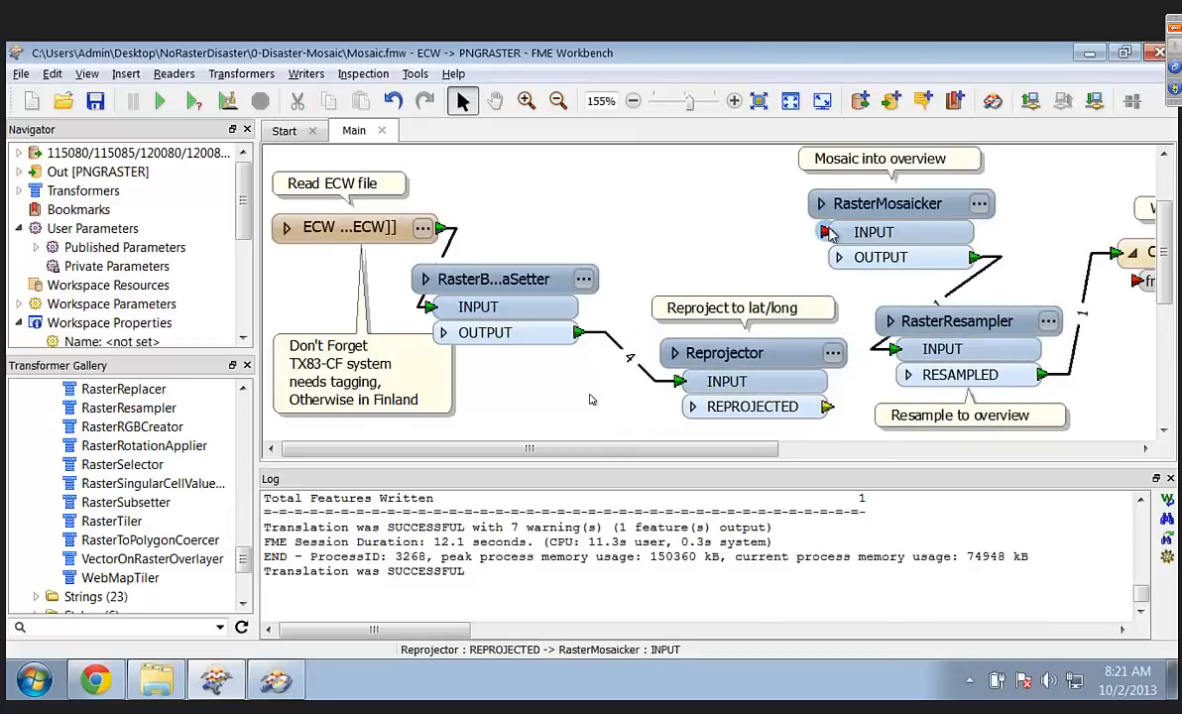
pyautogui.moveTo(825, 234); pyautogui.dragTo(442, 229)
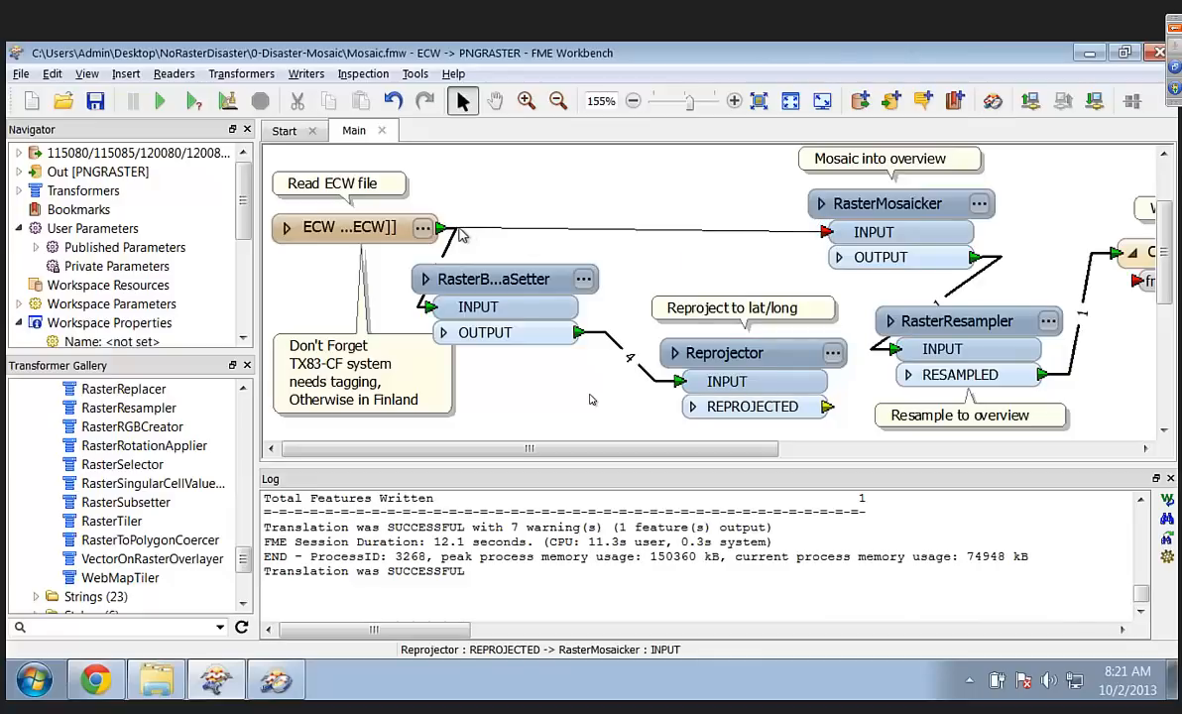
pyautogui.moveTo(483, 282); pyautogui.dragTo(474, 299)
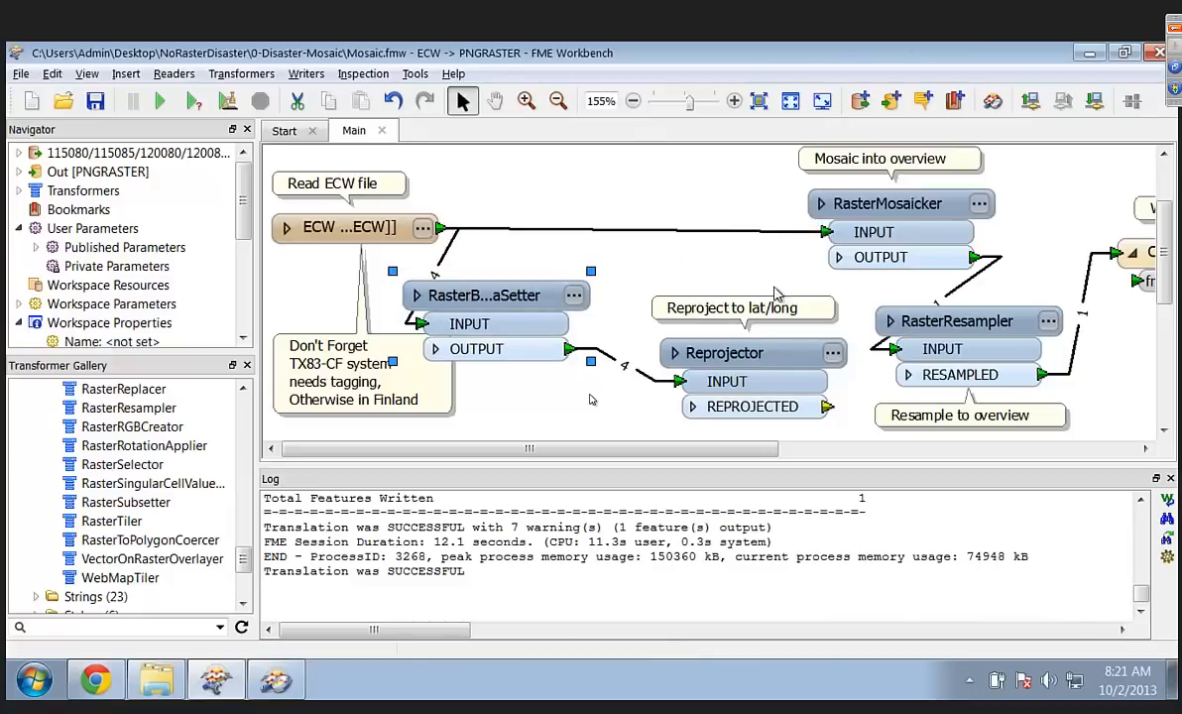
# Step: Reroute the RasterMosaicker's output through the Reprojector and connect the REPROJECTED port to the RasterResampler's input
pyautogui.click(958, 291)
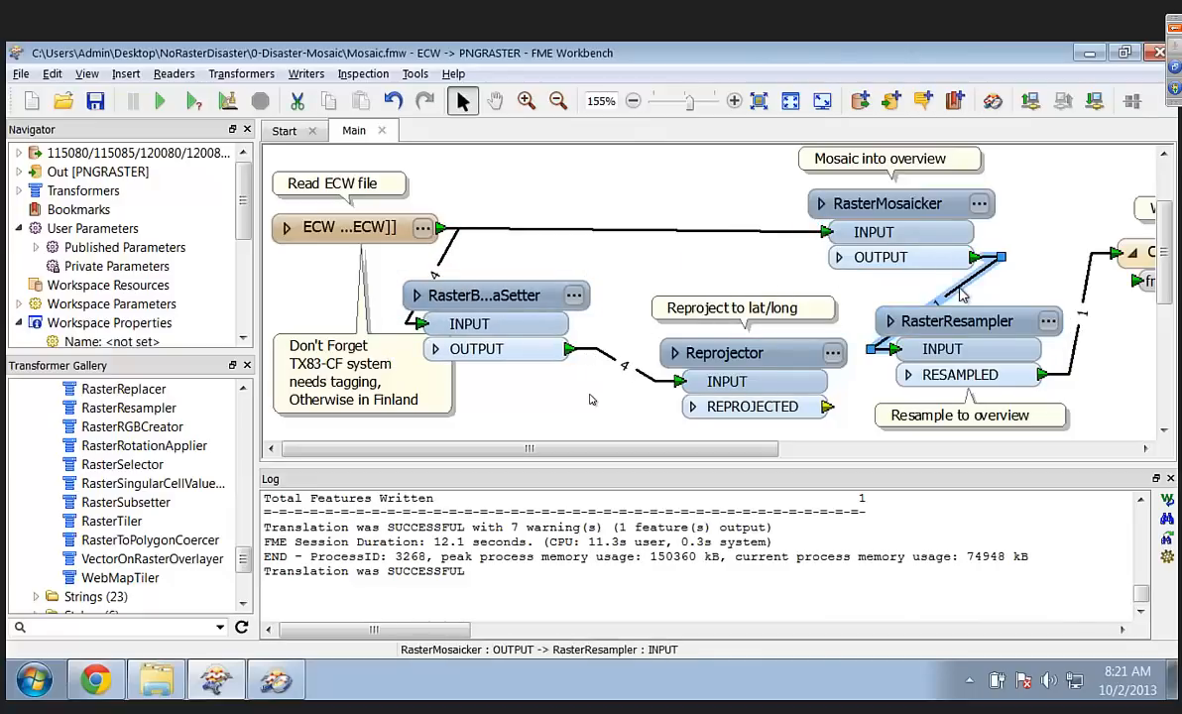
pyautogui.press('Delete')
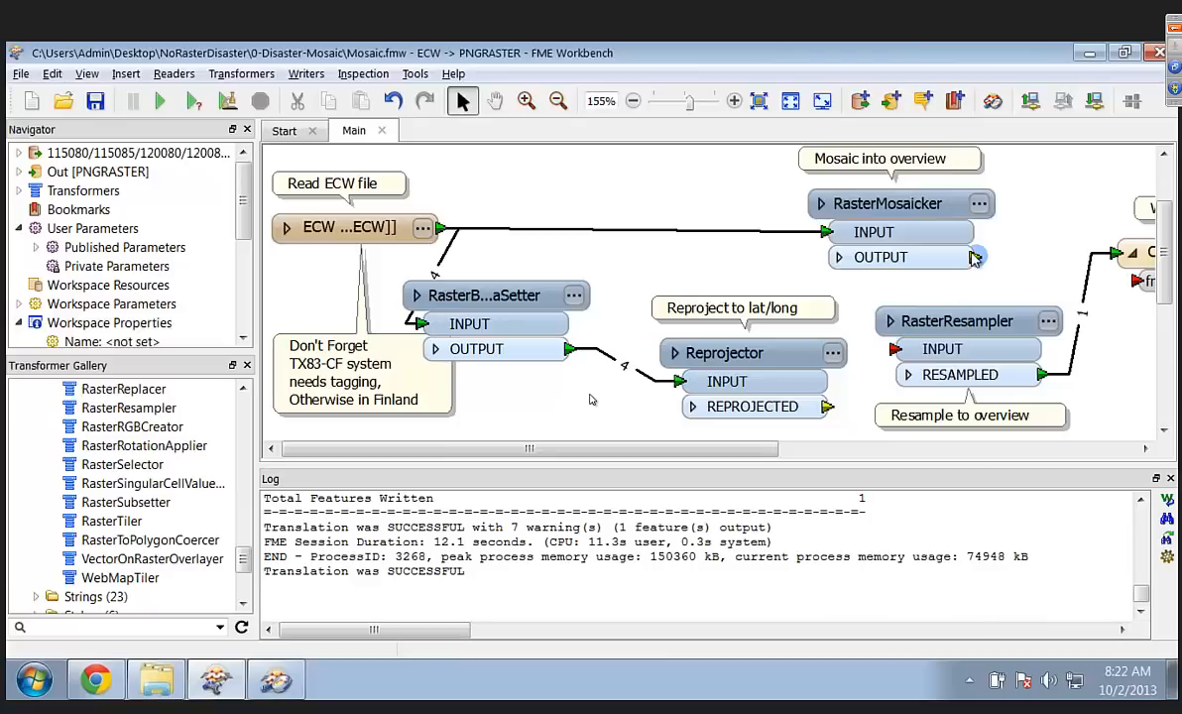
pyautogui.moveTo(976, 257); pyautogui.dragTo(692, 366)
pyautogui.moveTo(827, 407); pyautogui.dragTo(889, 359)
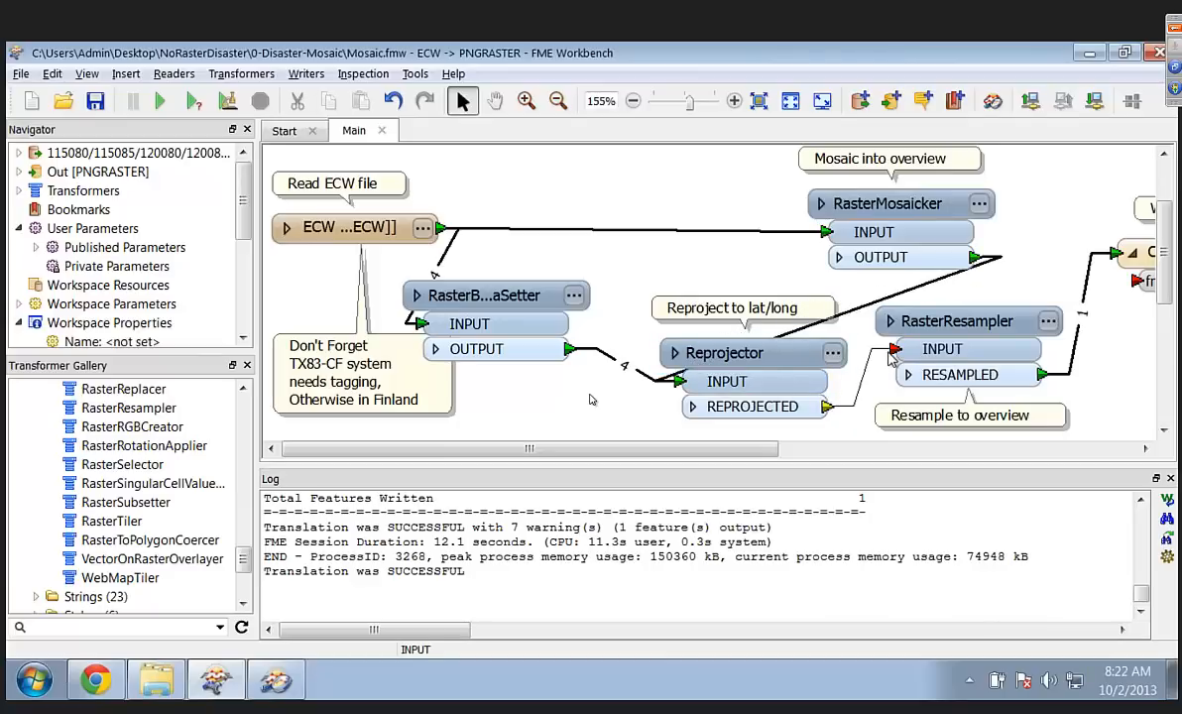
# Step: Disconnect the RasterBandNodataSetter from both the ECW reader and the Reprojector
pyautogui.click(481, 302)
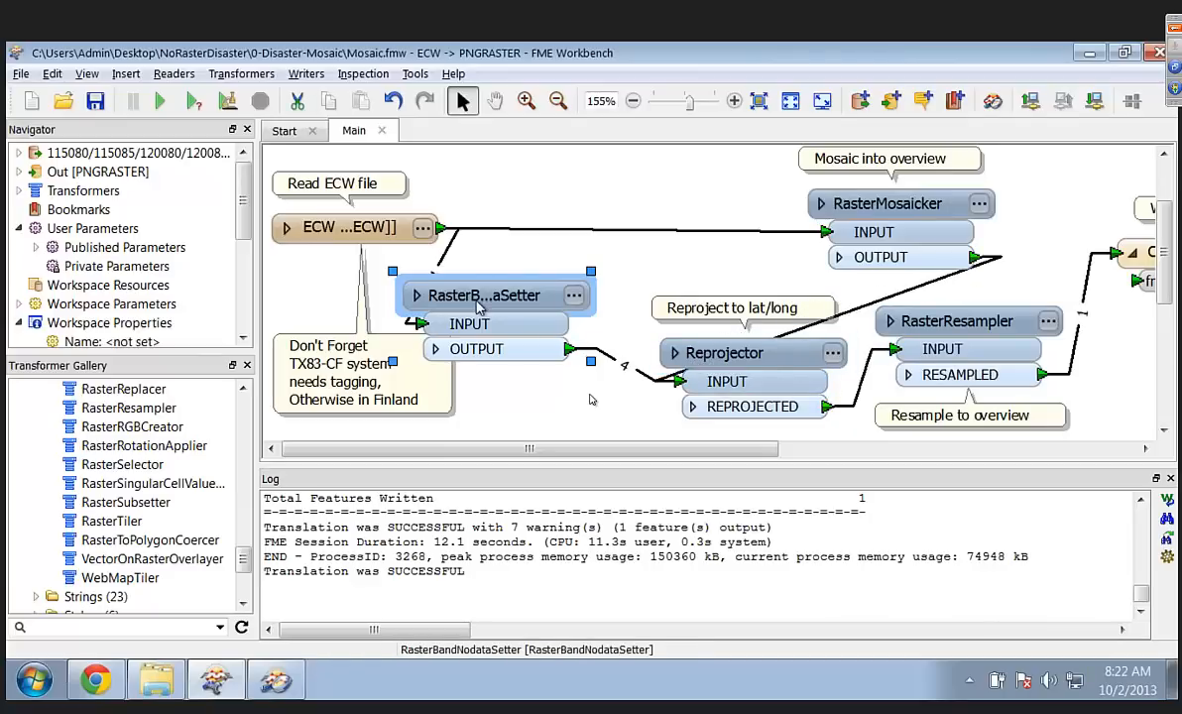
pyautogui.click(447, 255)
pyautogui.press('Delete')
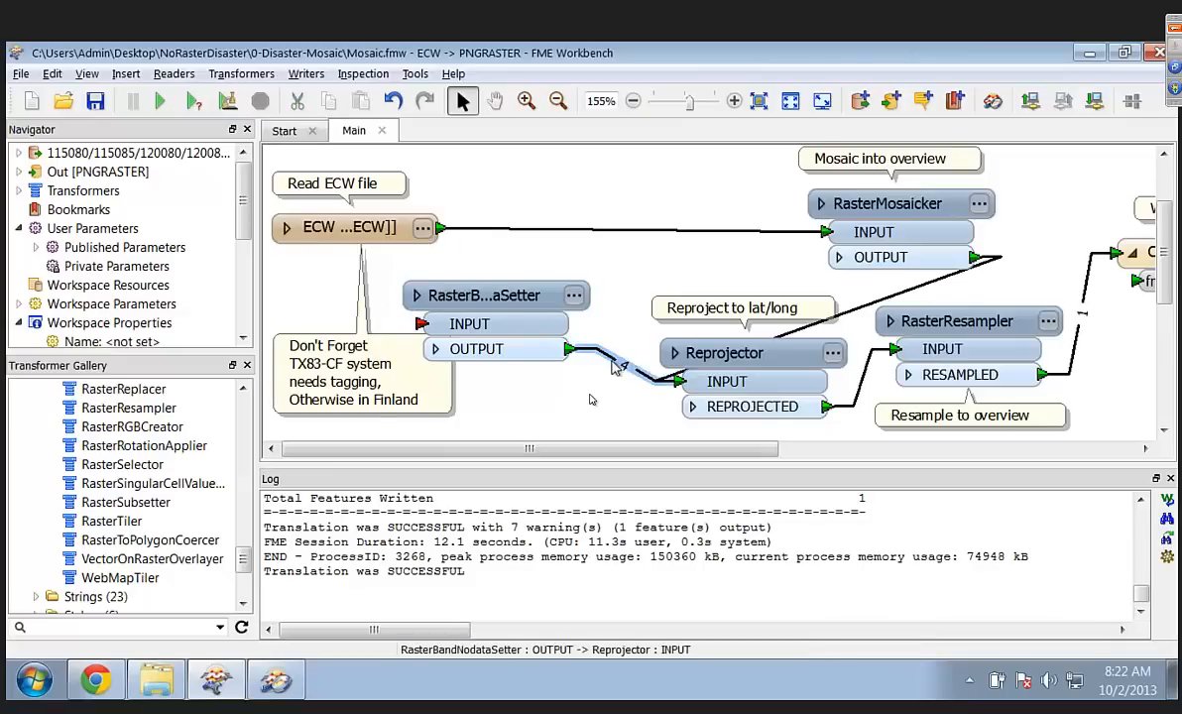
pyautogui.click(614, 367)
pyautogui.press('Delete')
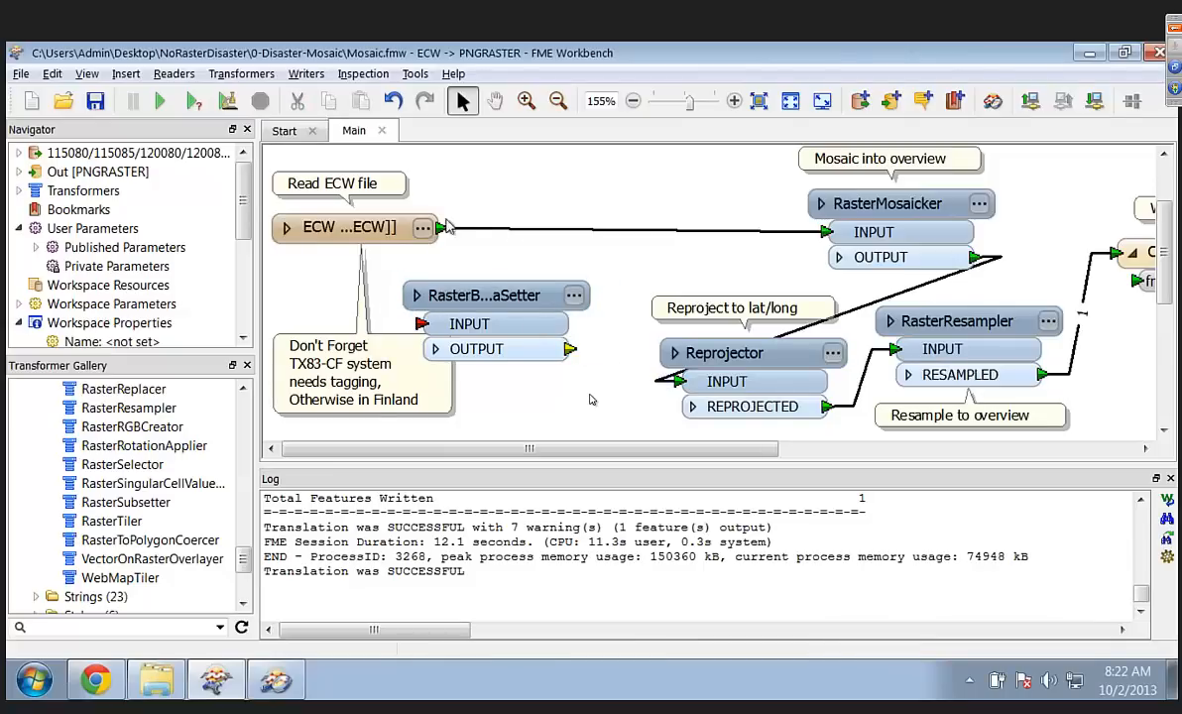
# Step: Rerun the rewired workspace, move the RasterMosaicker closer to the ECW reader and check Overview.png in the Out folder
pyautogui.click(164, 107)
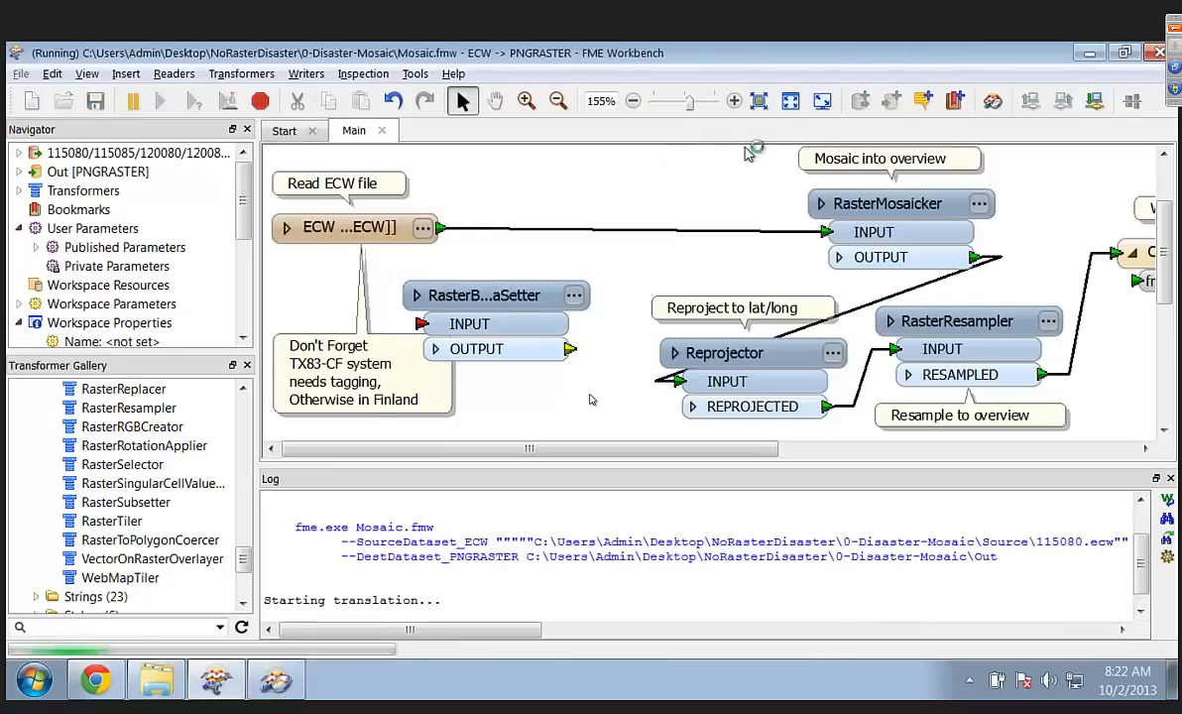
pyautogui.moveTo(898, 204); pyautogui.dragTo(675, 212)
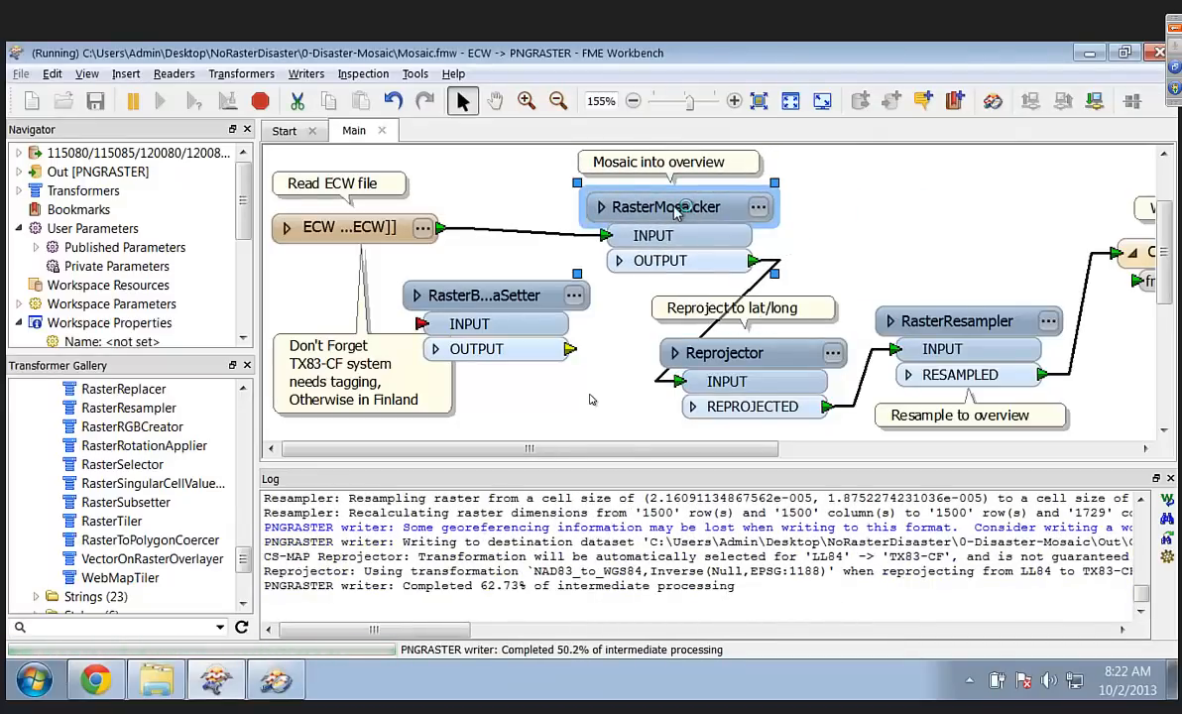
pyautogui.click(155, 688)
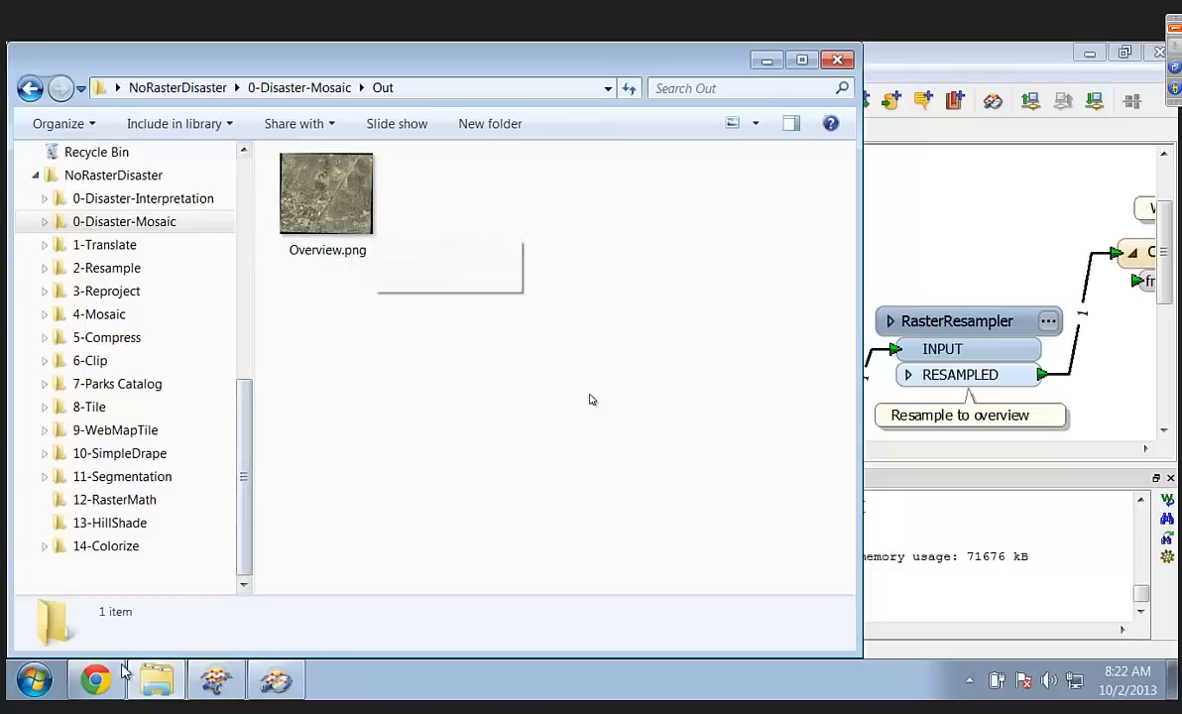
# Step: Open overview.htm from the 0-Disaster-Mosaic folder to inspect the mosaic's edges, close it and return to the workspace
pyautogui.click(97, 682)
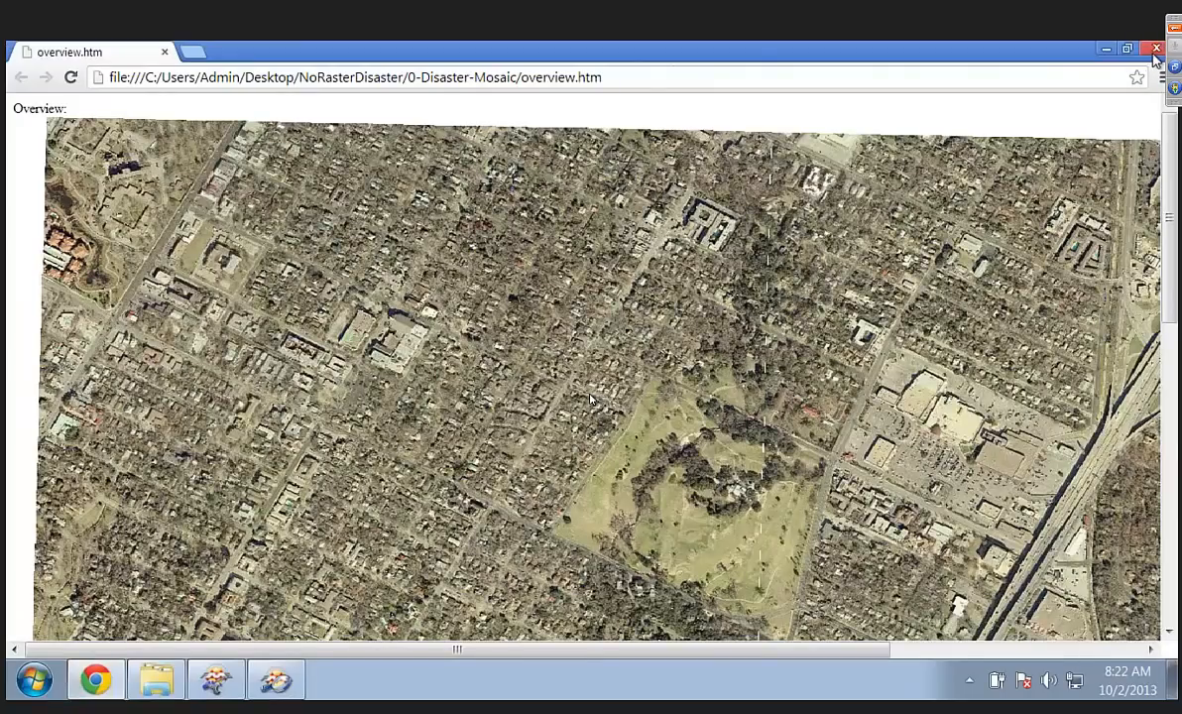
pyautogui.click(154, 683)
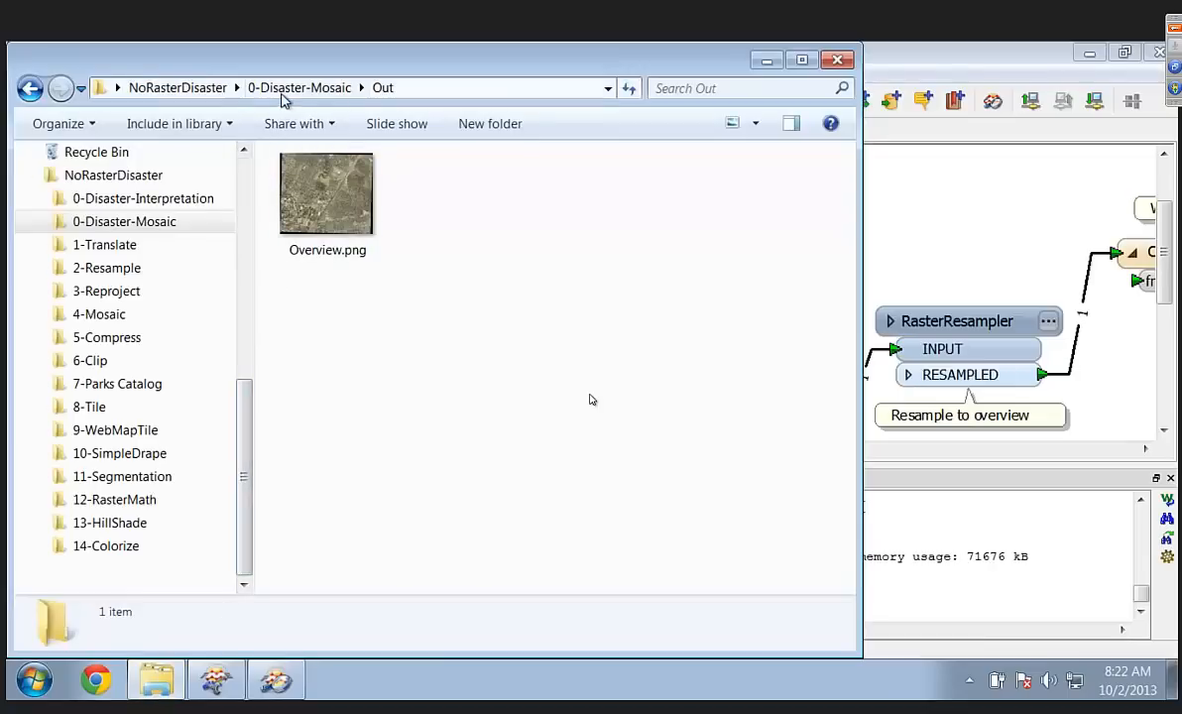
pyautogui.click(293, 88)
pyautogui.doubleClick(309, 281)
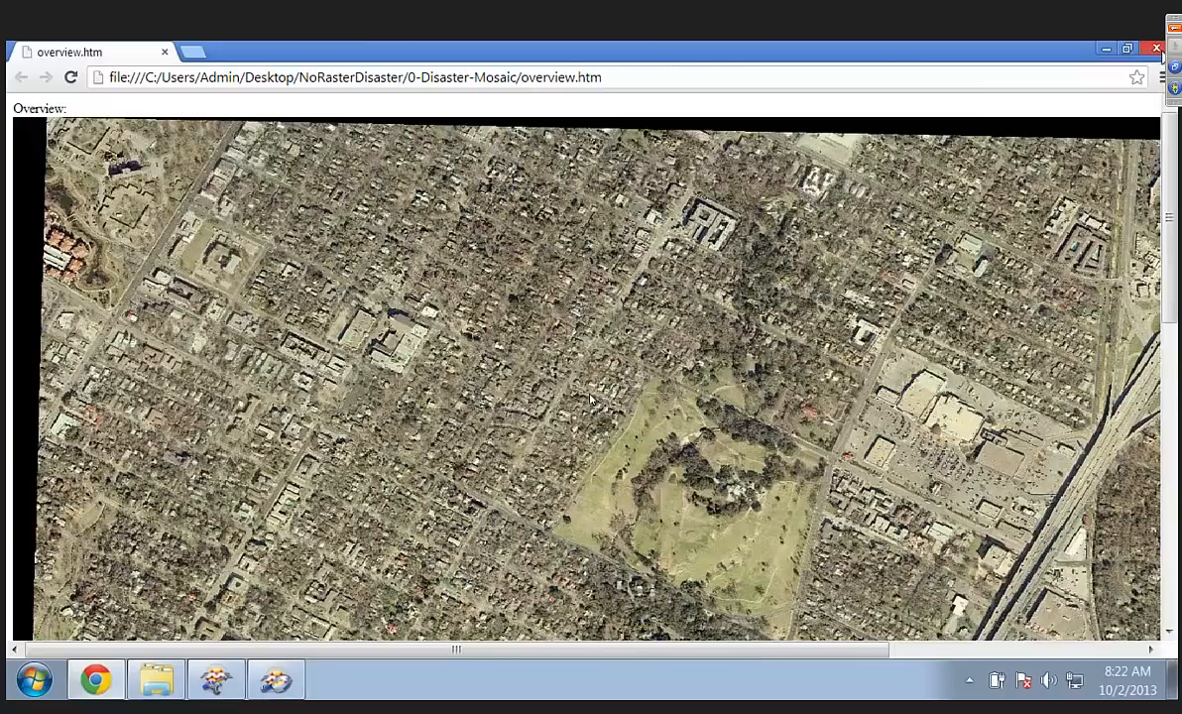
pyautogui.click(1156, 49)
pyautogui.click(955, 179)
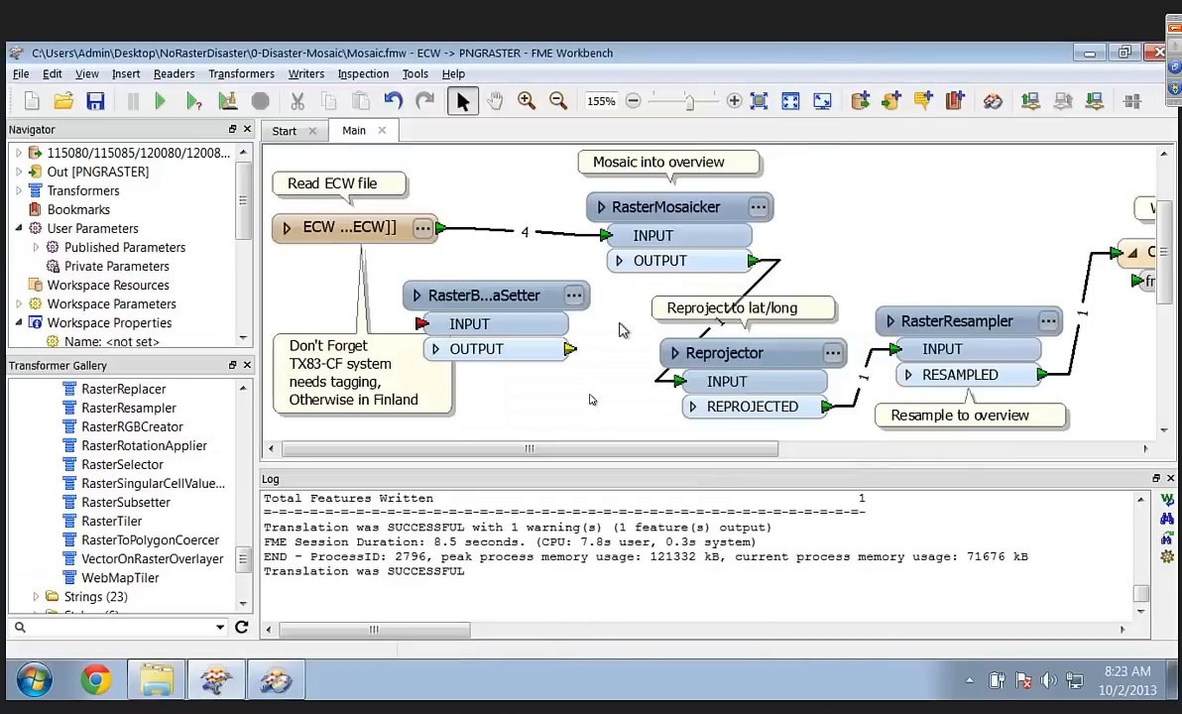
# Step: Insert the RasterBandNodataSetter into the connection between the ECW reader and the RasterMosaicker and rerun the workspace
pyautogui.click(504, 312)
pyautogui.moveTo(504, 314); pyautogui.dragTo(533, 316)
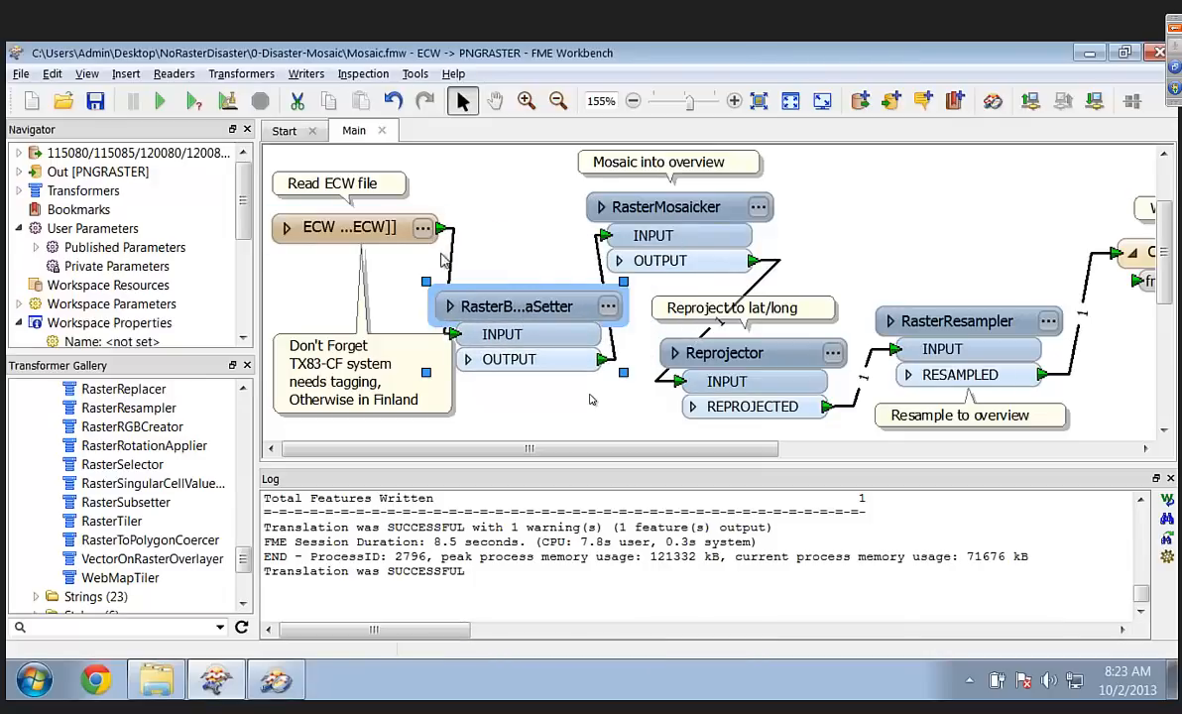
pyautogui.click(159, 101)
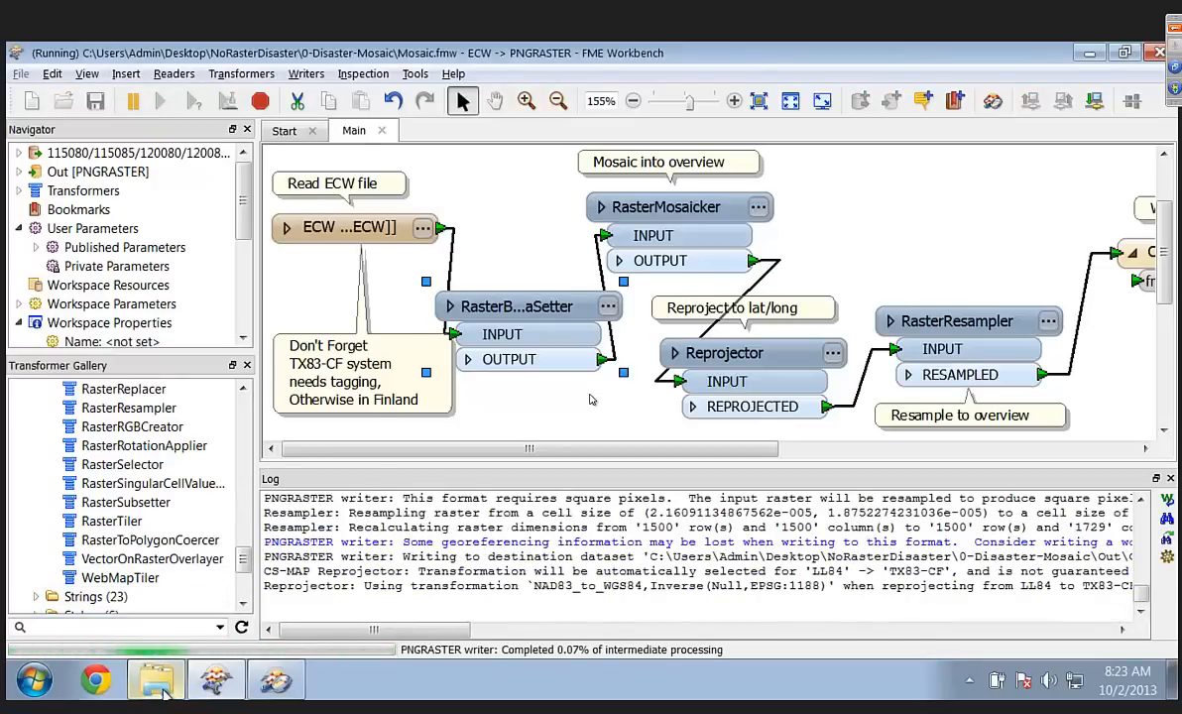
# Step: Inspect the mosaic's edges in overview.htm, close it, switch to PowerPoint and present the Mosiac slide
pyautogui.moveTo(164, 695)
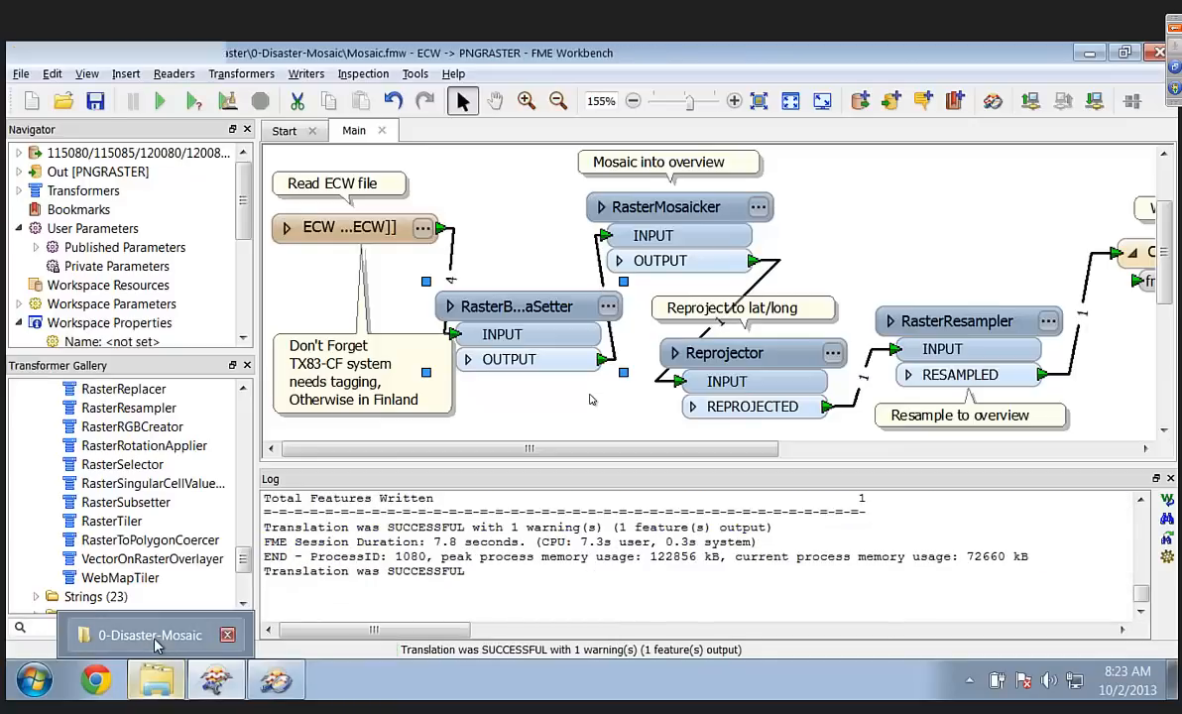
pyautogui.click(145, 601)
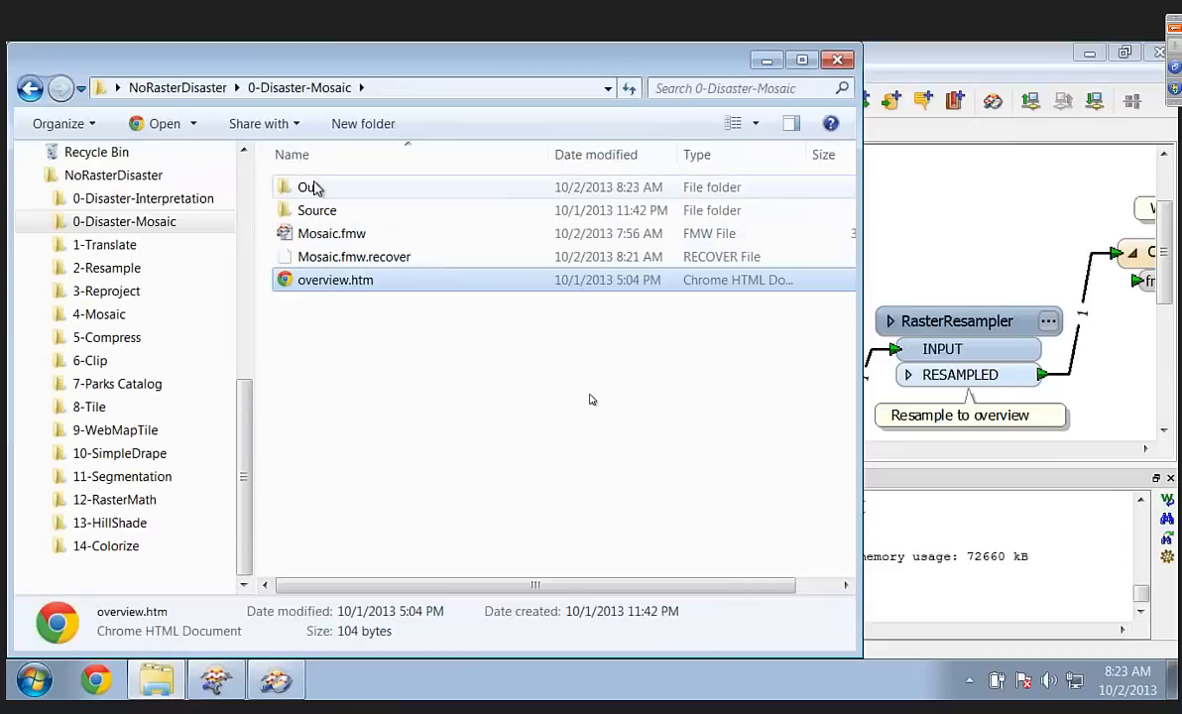
pyautogui.doubleClick(302, 282)
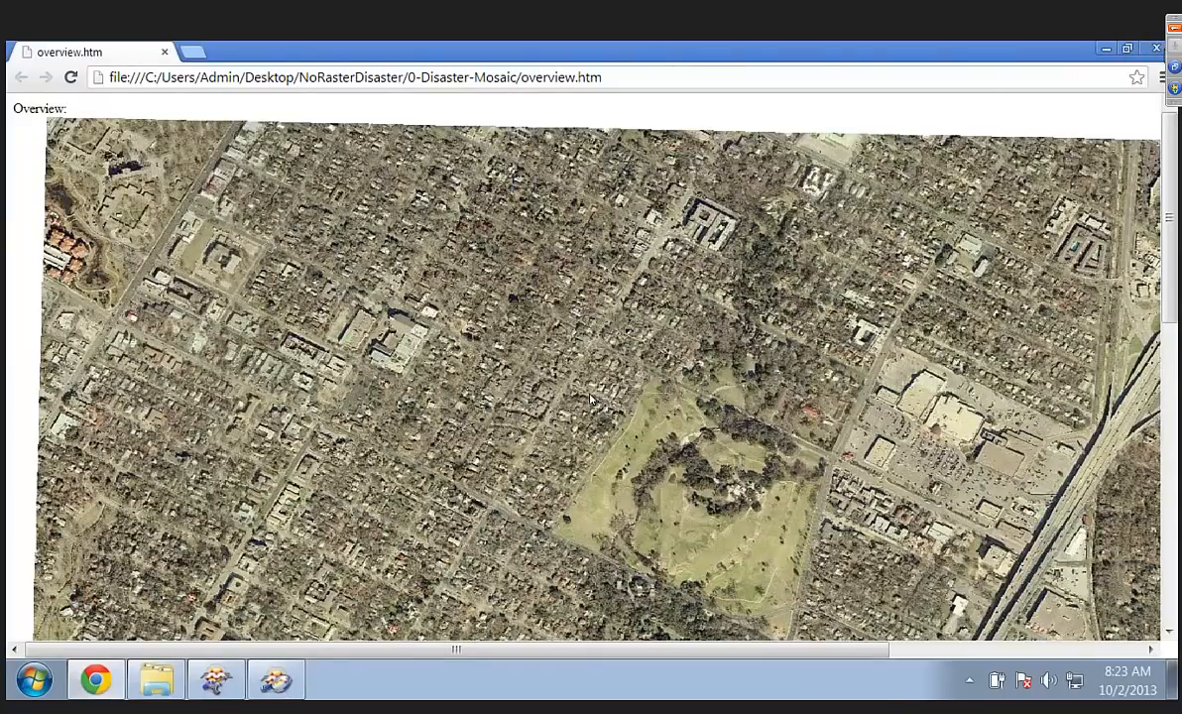
pyautogui.click(1155, 49)
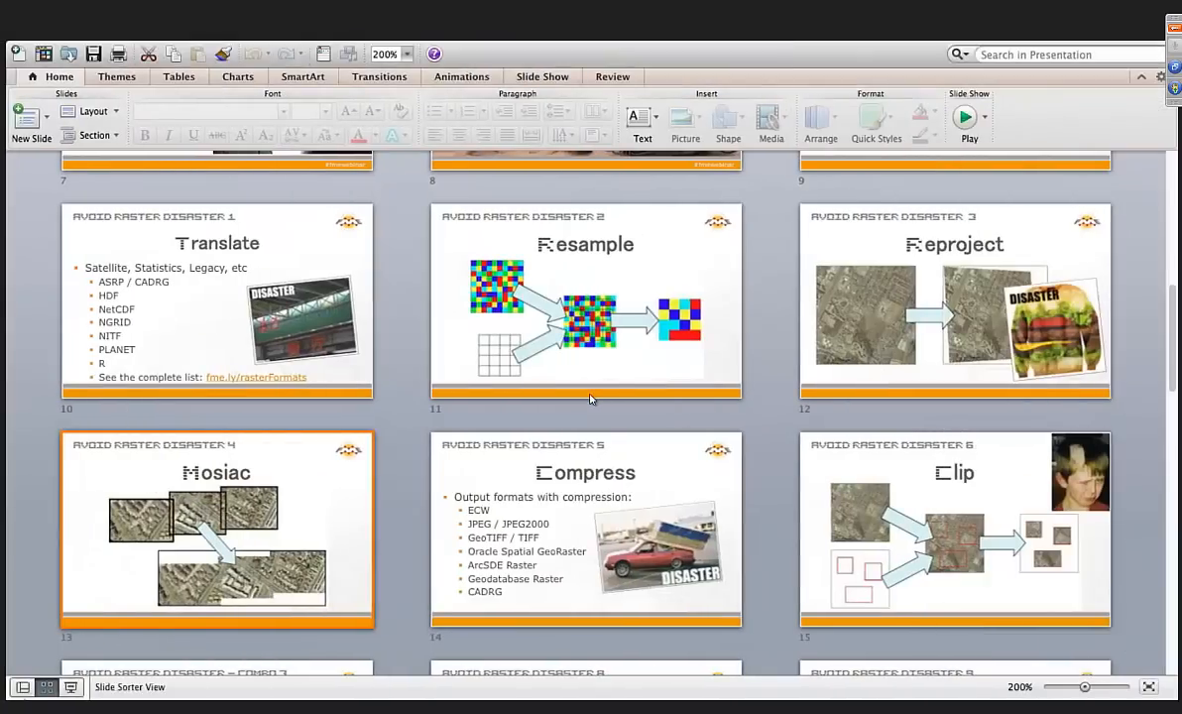
pyautogui.click(69, 686)
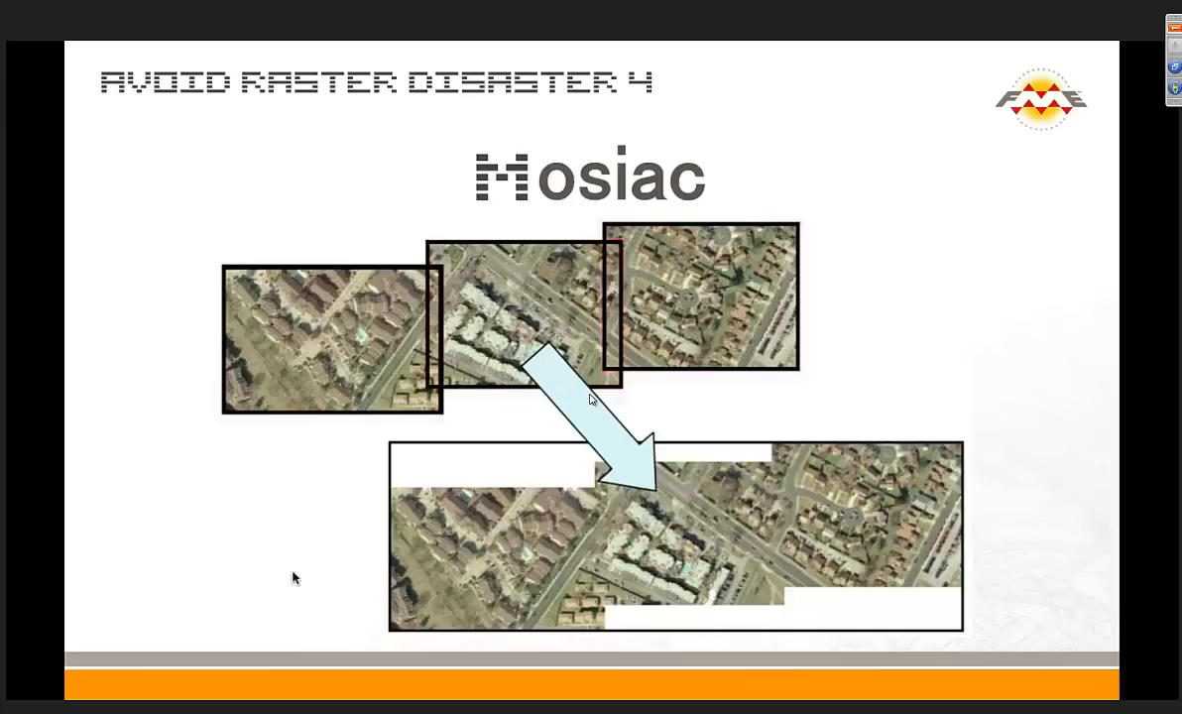
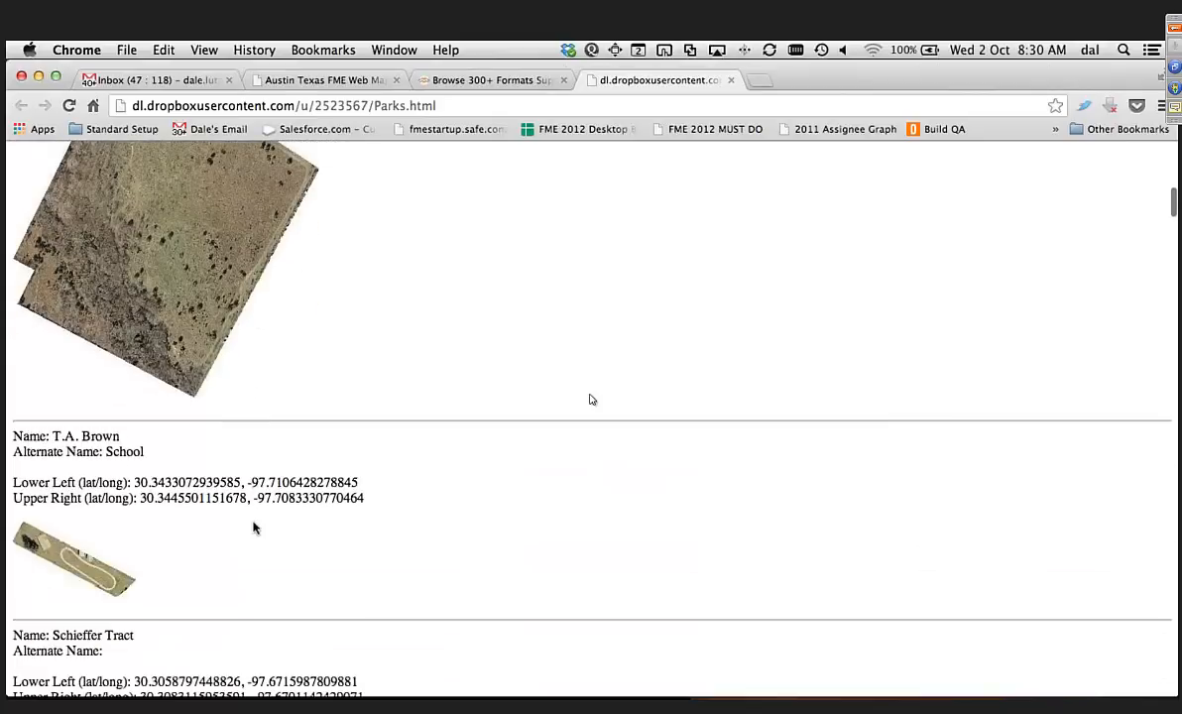
# Step: Browse the clipped park images and their coordinates in Parks.html
pyautogui.scroll(-2, 590, 400)
pyautogui.scroll(-12, 591, 400)
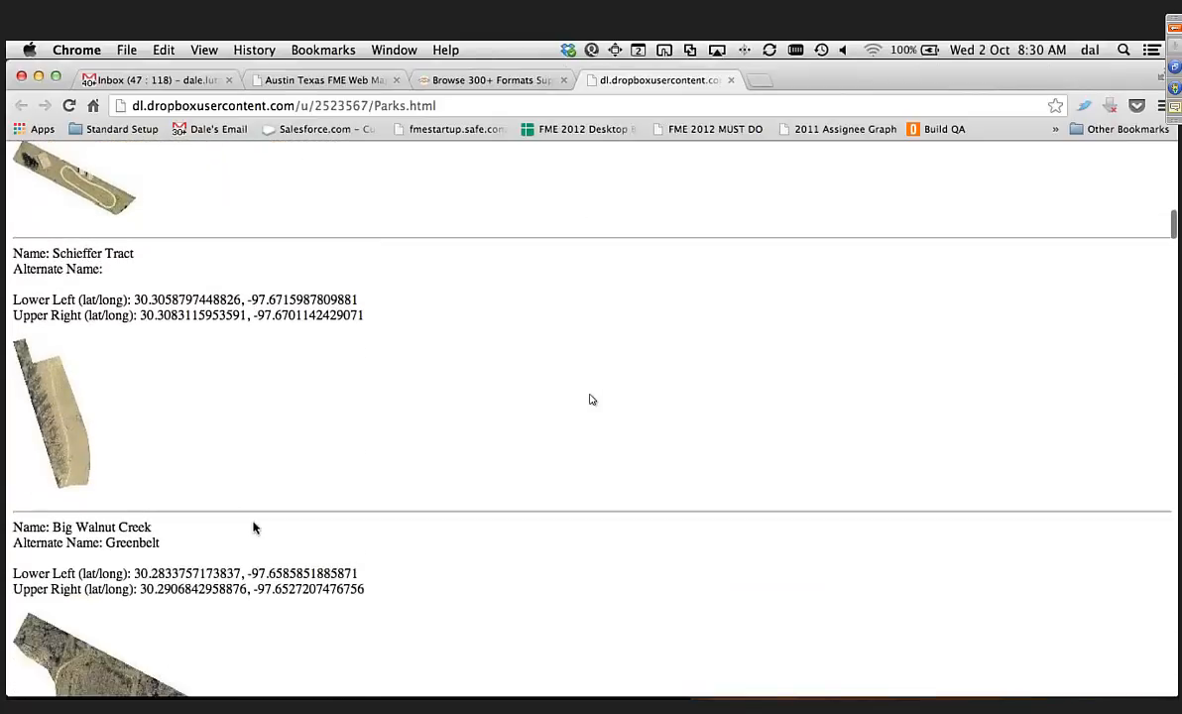
pyautogui.scroll(-20, 590, 400)
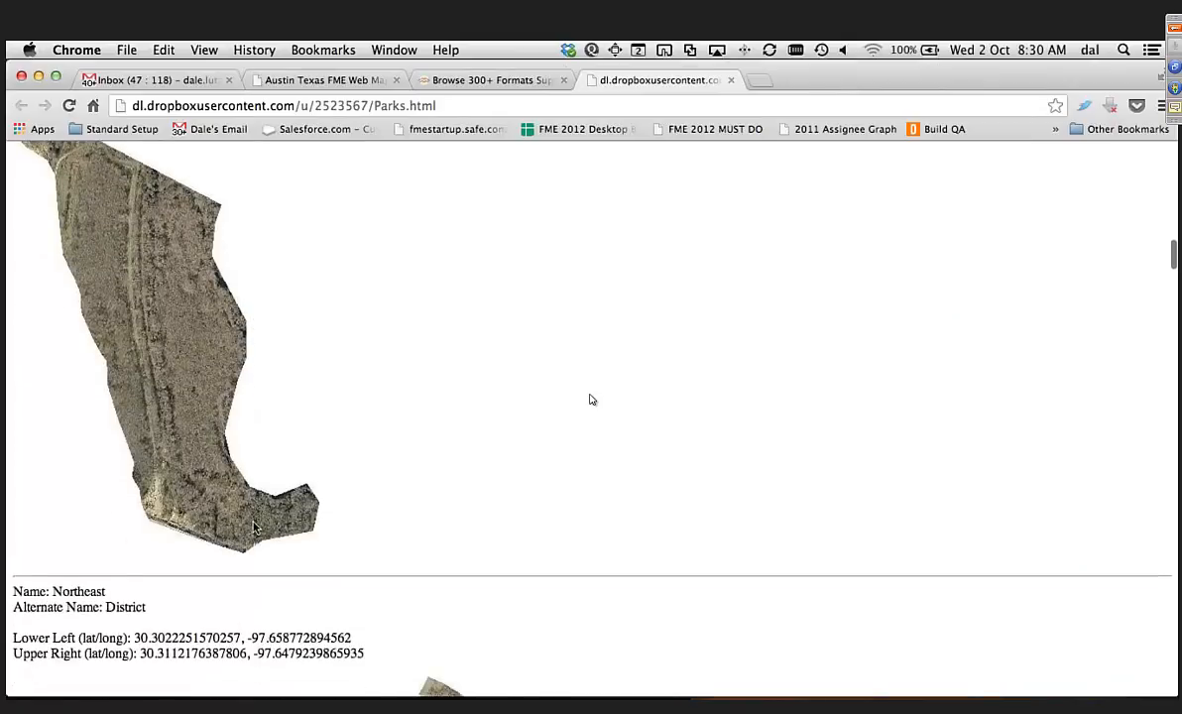
pyautogui.scroll(-8, 590, 400)
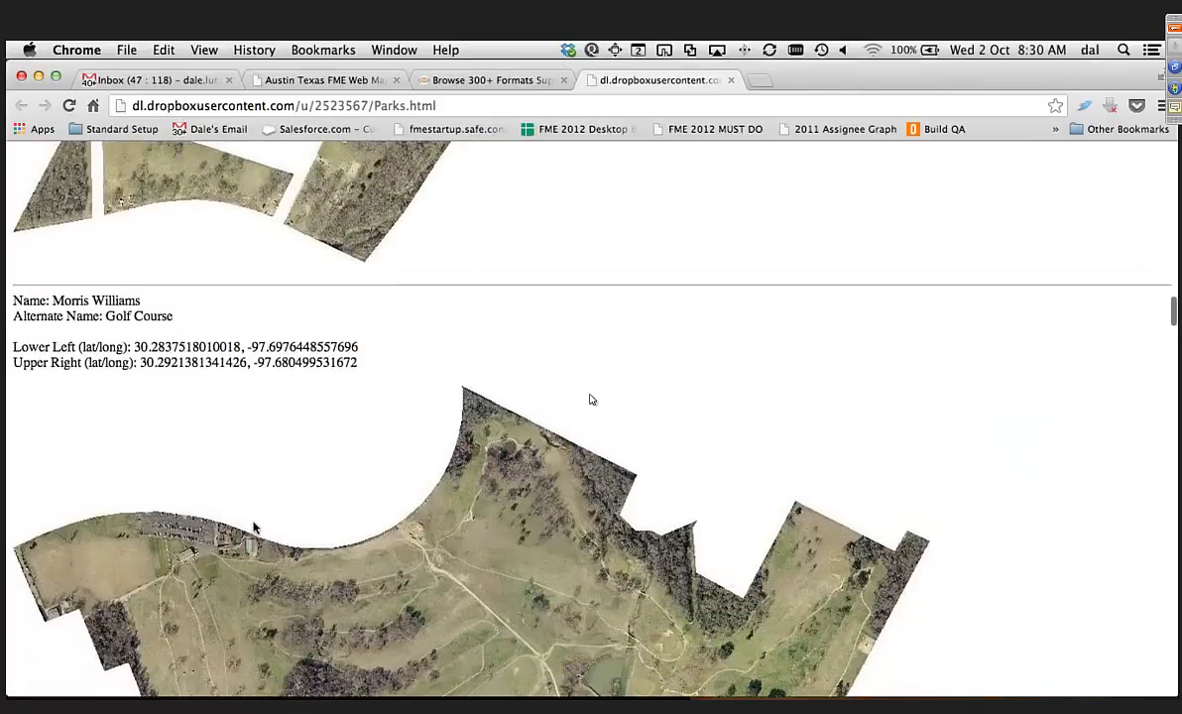
pyautogui.scroll(20, 590, 400)
pyautogui.scroll(5, 253, 523)
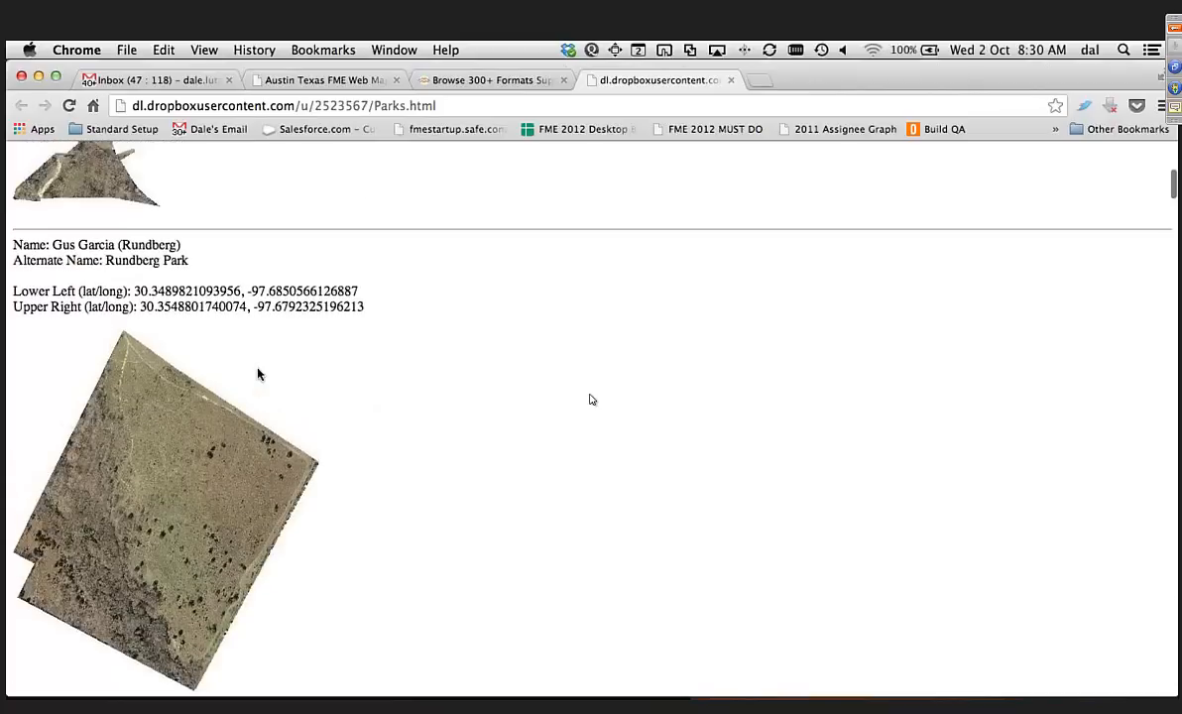
# Step: View the page source of Parks.html and examine the Base64 image data embedded in it
pyautogui.click(211, 51)
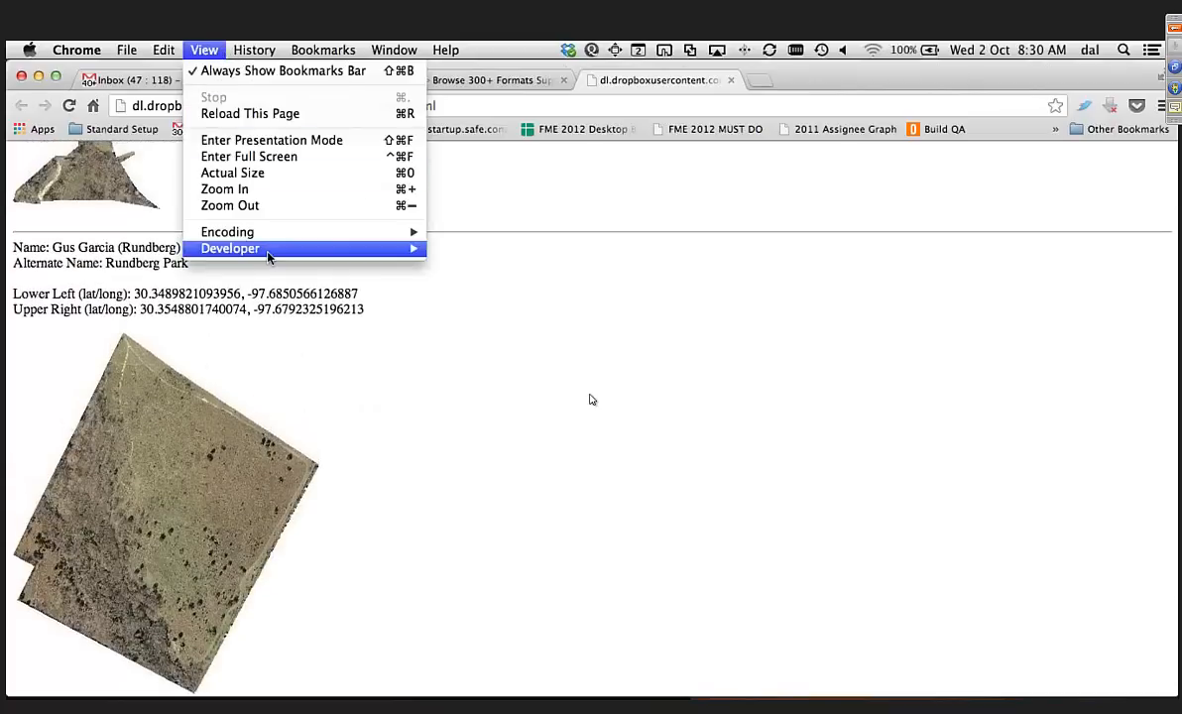
pyautogui.moveTo(250, 245)
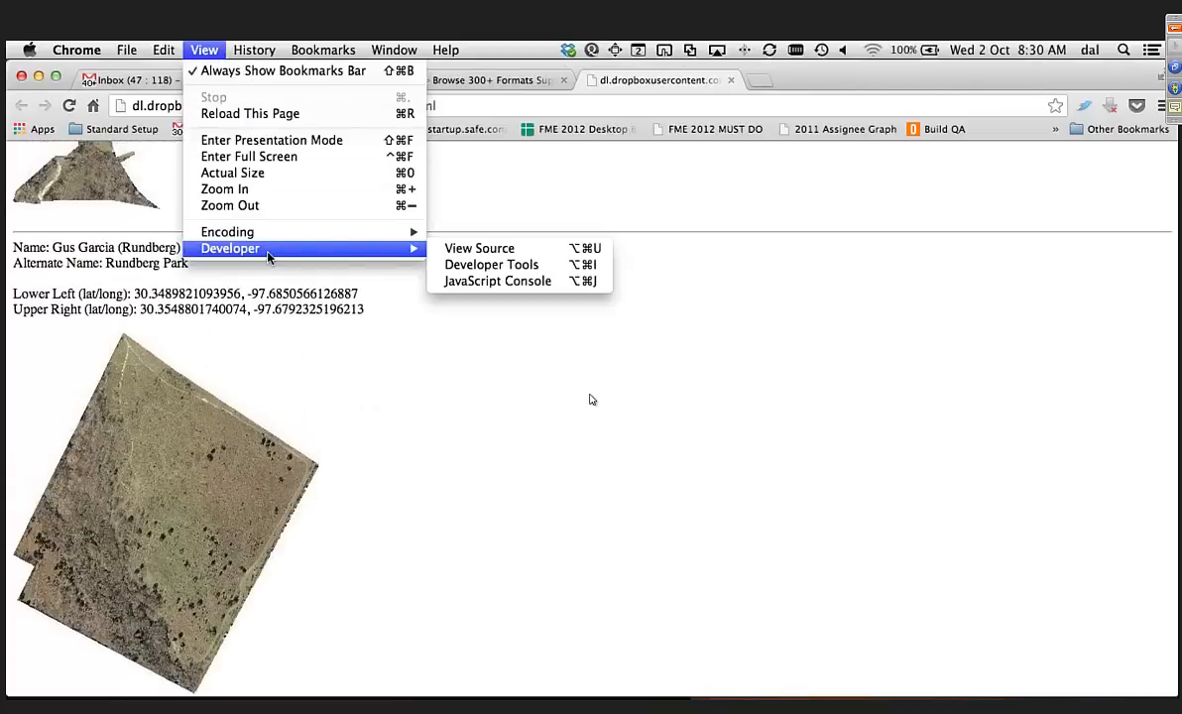
pyautogui.click(457, 250)
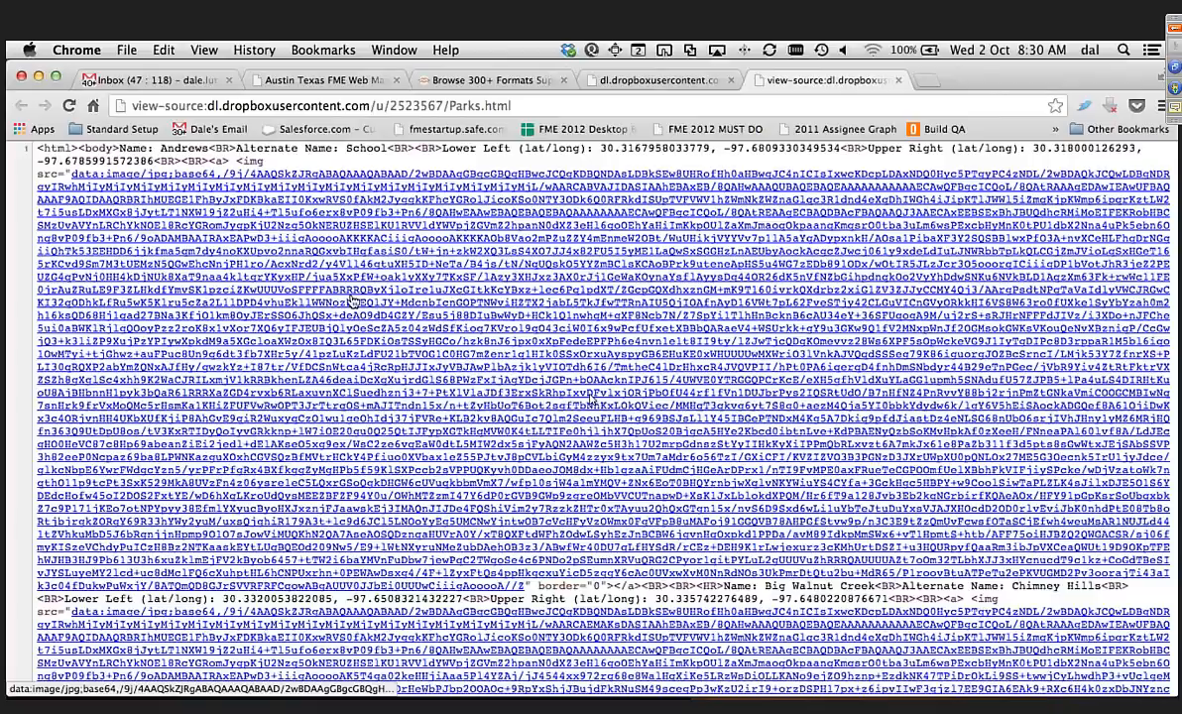
pyautogui.scroll(-5, 352, 301)
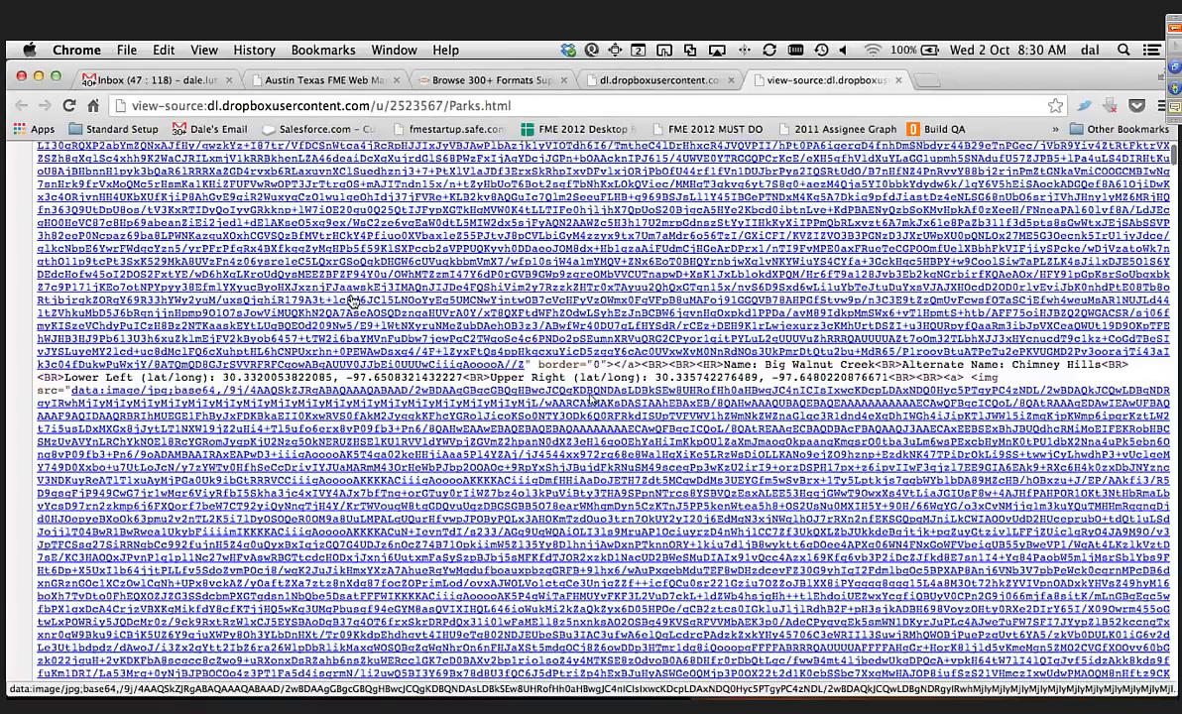
pyautogui.scroll(-3, 352, 301)
pyautogui.scroll(8, 352, 300)
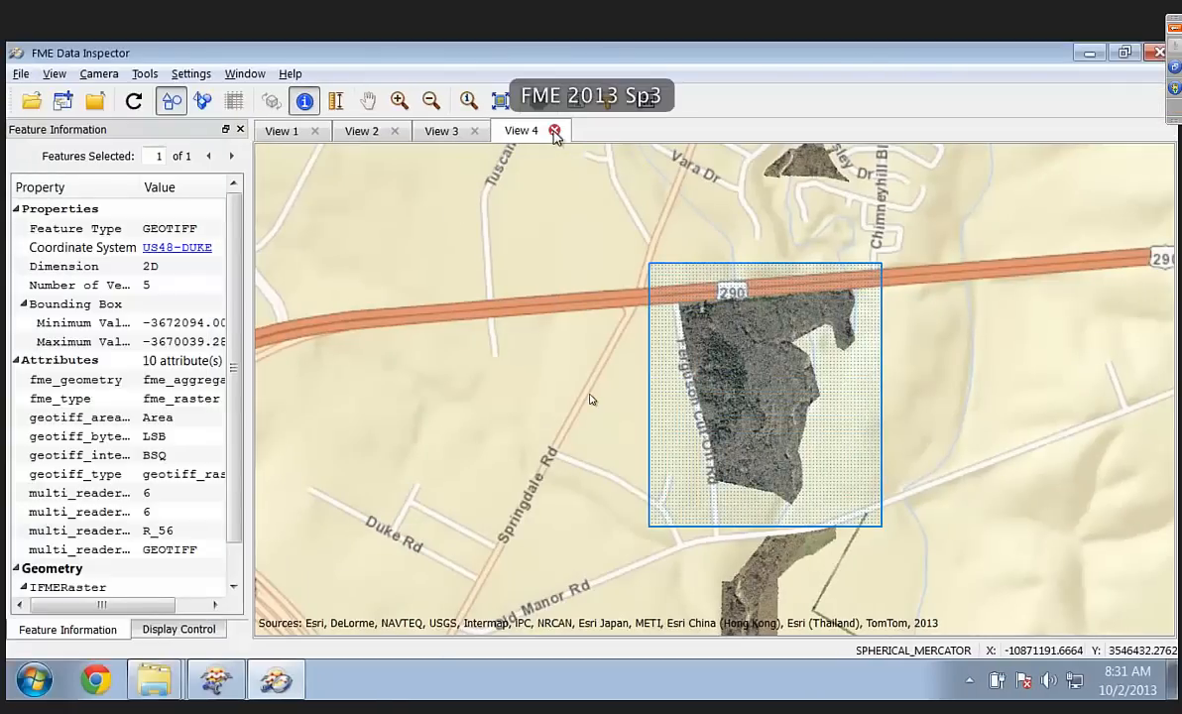
# Step: Close View 4 in FME Data Inspector and close the Output folder window
pyautogui.click(554, 132)
pyautogui.click(157, 673)
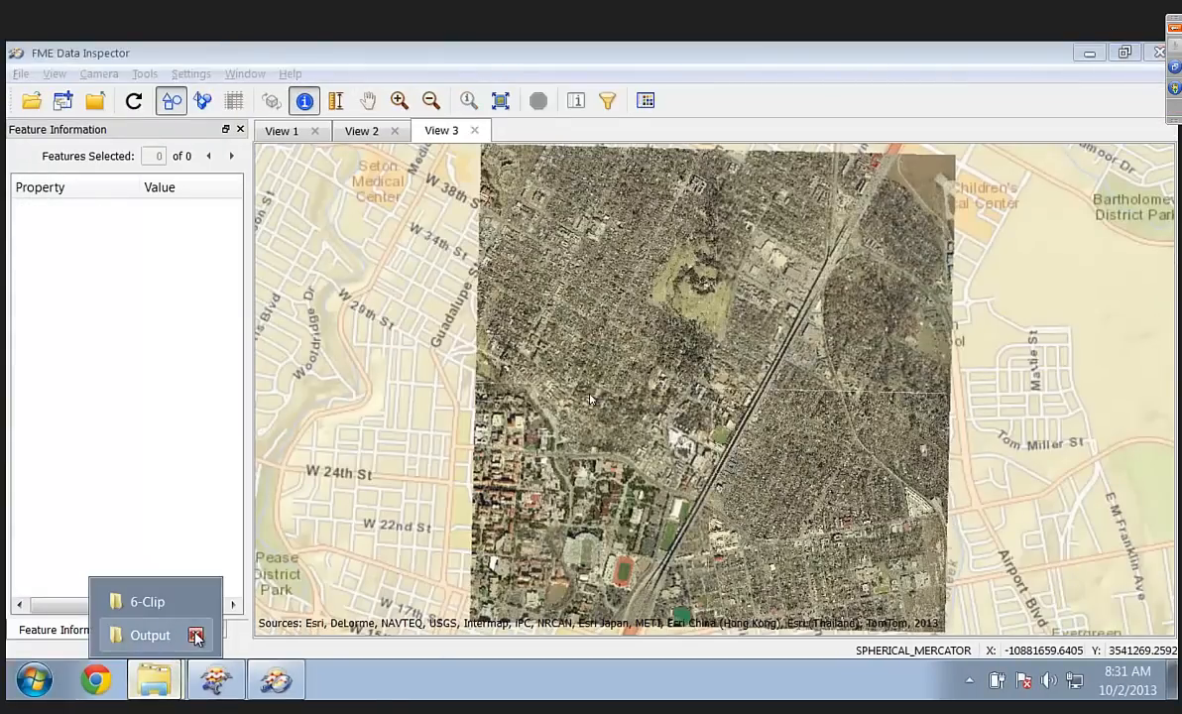
pyautogui.click(191, 636)
# Step: Load 7-Parks_Catalog.fmw from the 7-Parks Catalog folder in FME Workbench and run the workspace
pyautogui.click(171, 607)
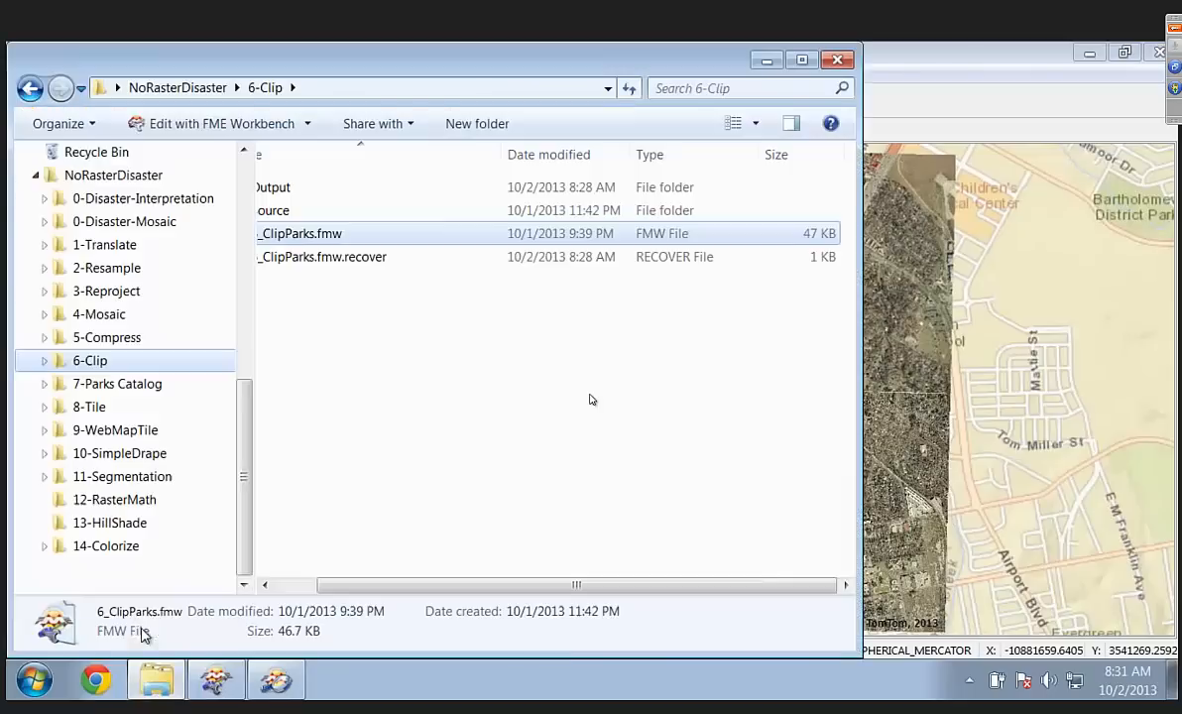
pyautogui.click(125, 384)
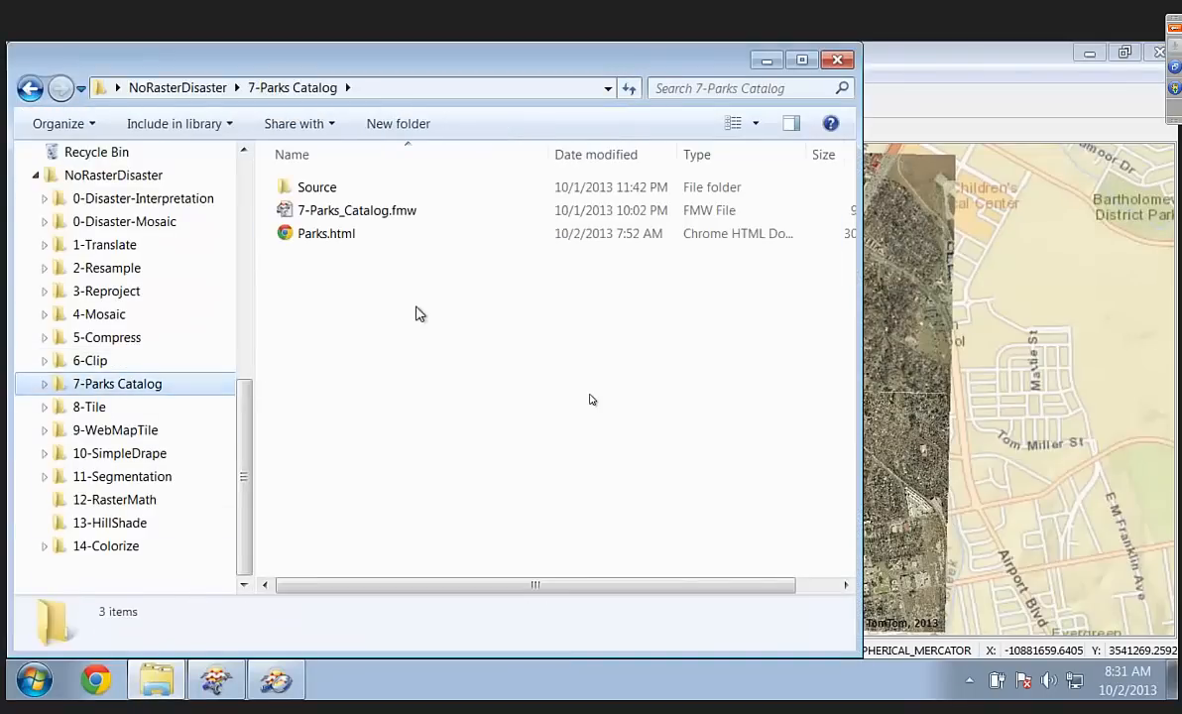
pyautogui.moveTo(359, 221); pyautogui.dragTo(409, 372)
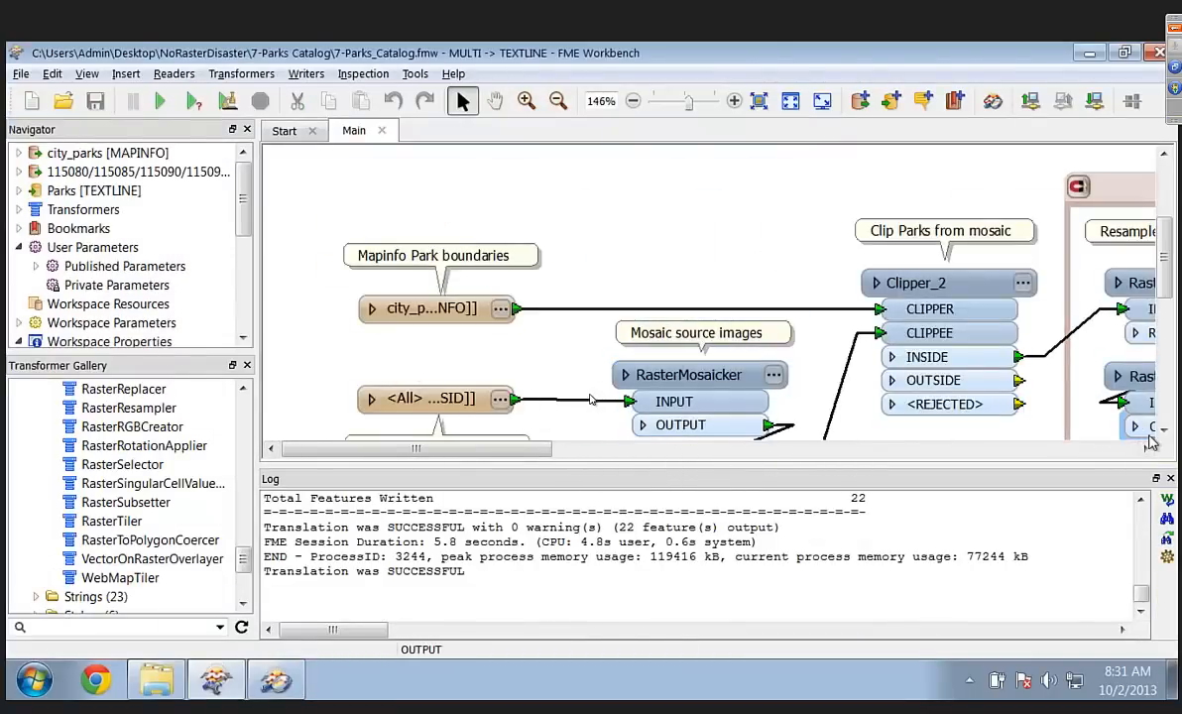
pyautogui.click(1166, 433)
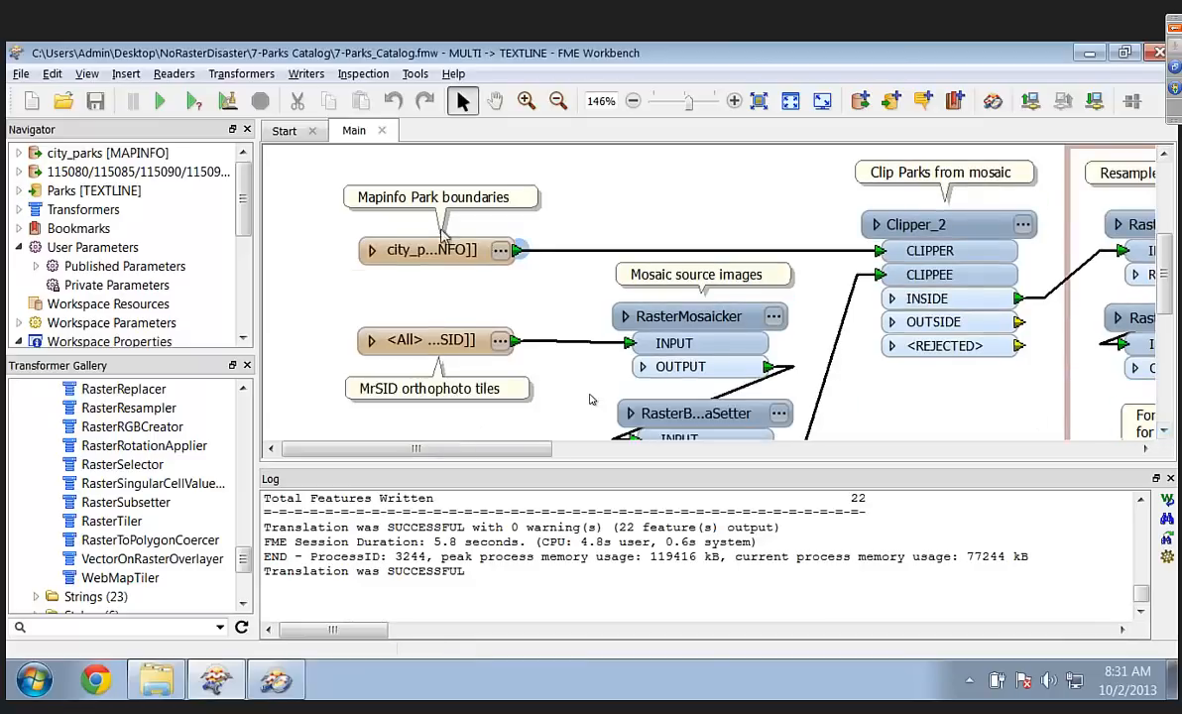
pyautogui.click(158, 100)
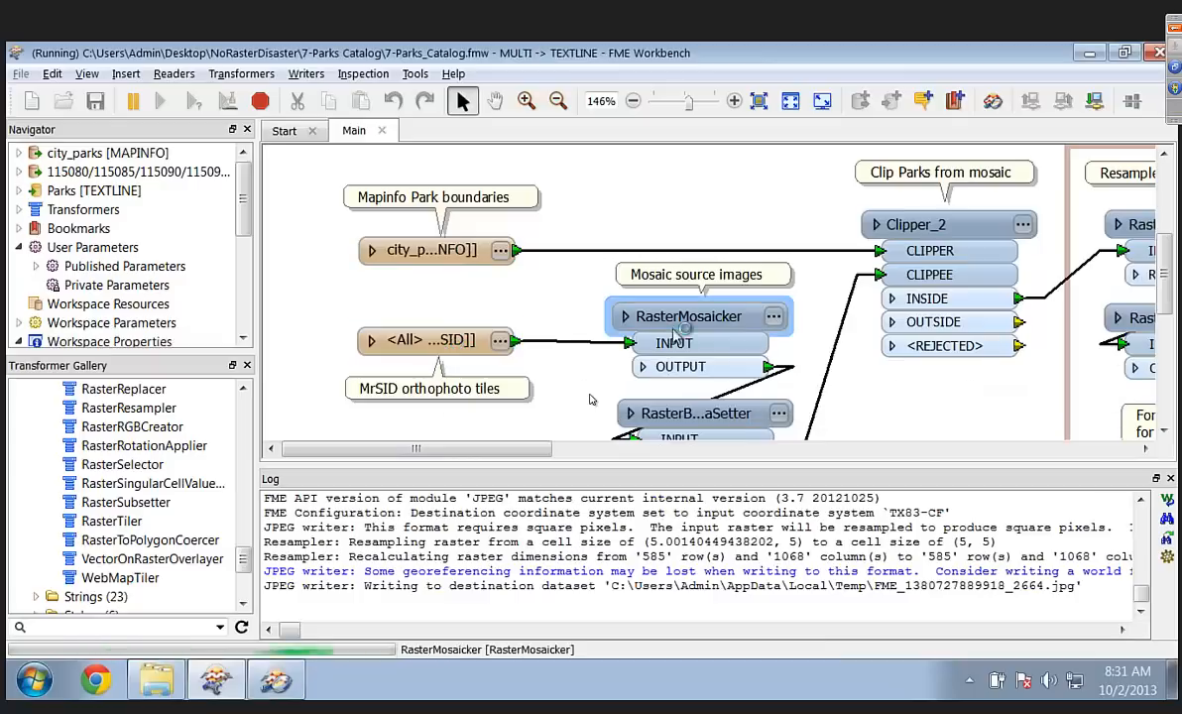
# Step: Examine the workspace's RasterMosaicker, RasterBandNodataSetter, Clipper_2 and RasterResampler settings along the processing flow
pyautogui.moveTo(688, 331)
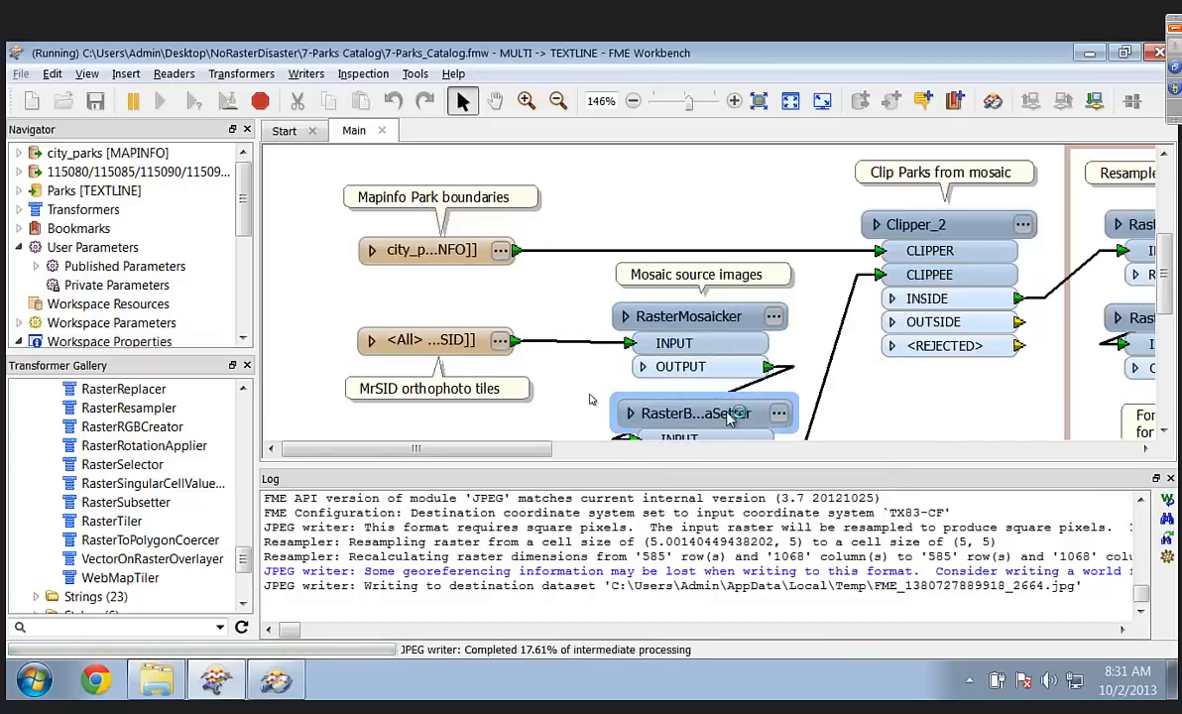
pyautogui.moveTo(728, 421)
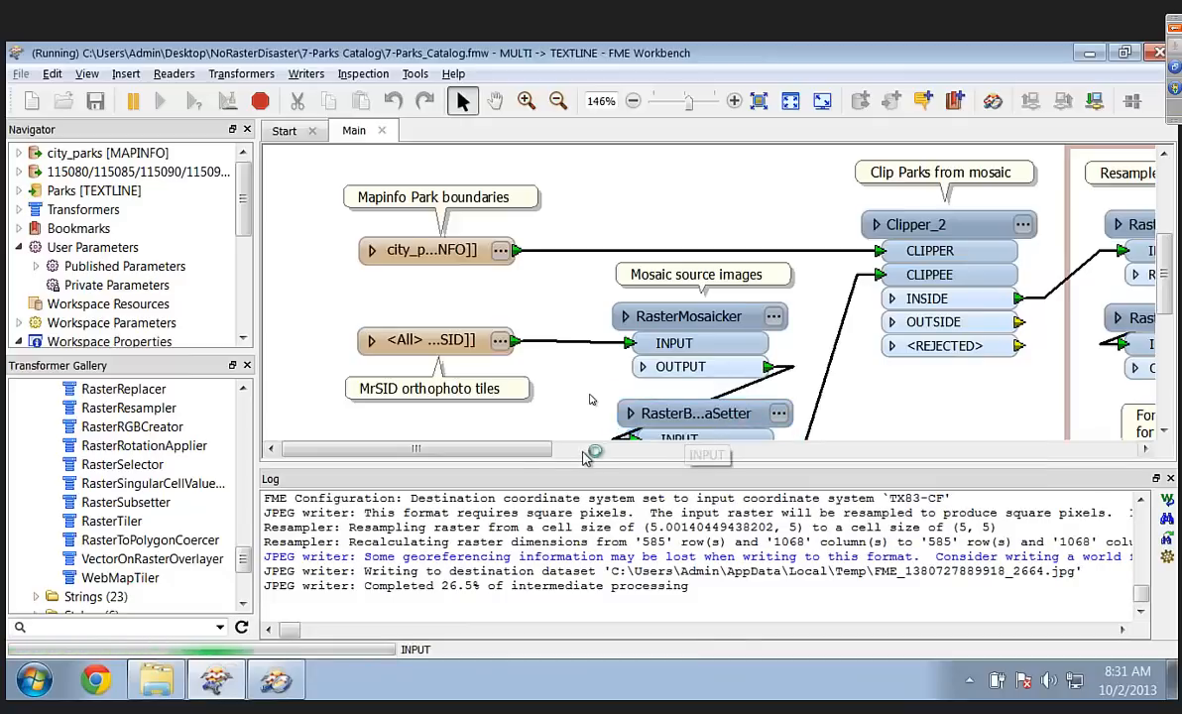
pyautogui.moveTo(542, 453); pyautogui.dragTo(693, 453)
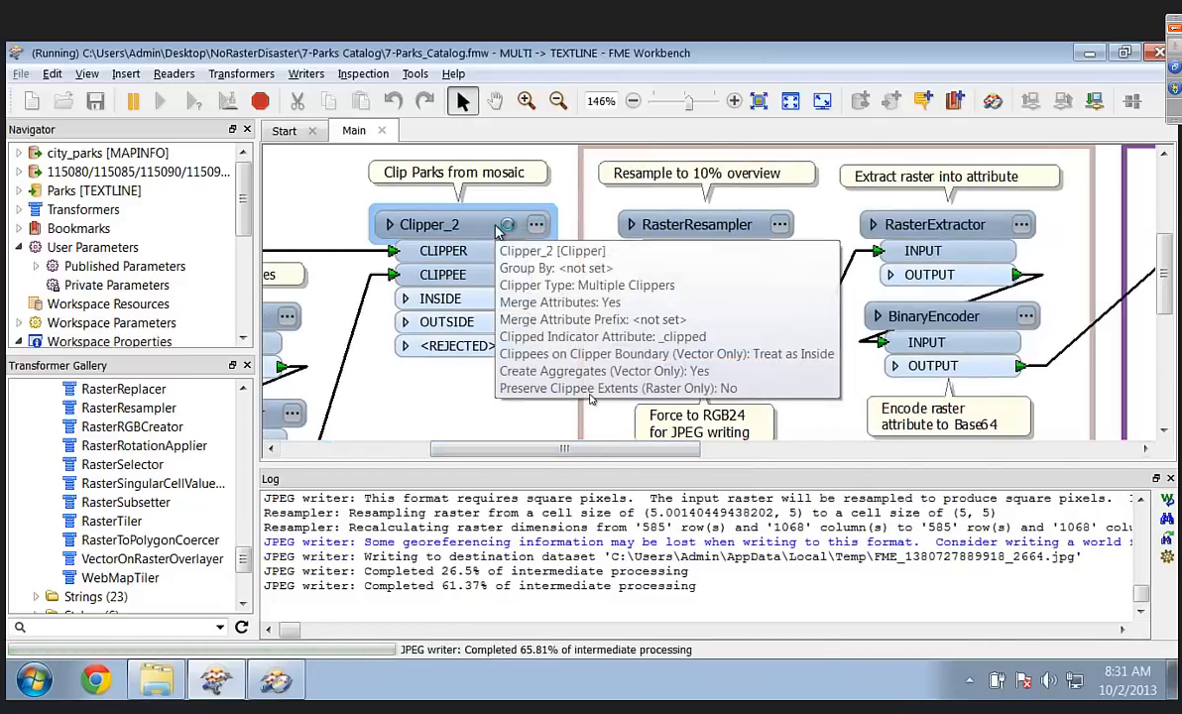
pyautogui.moveTo(676, 234)
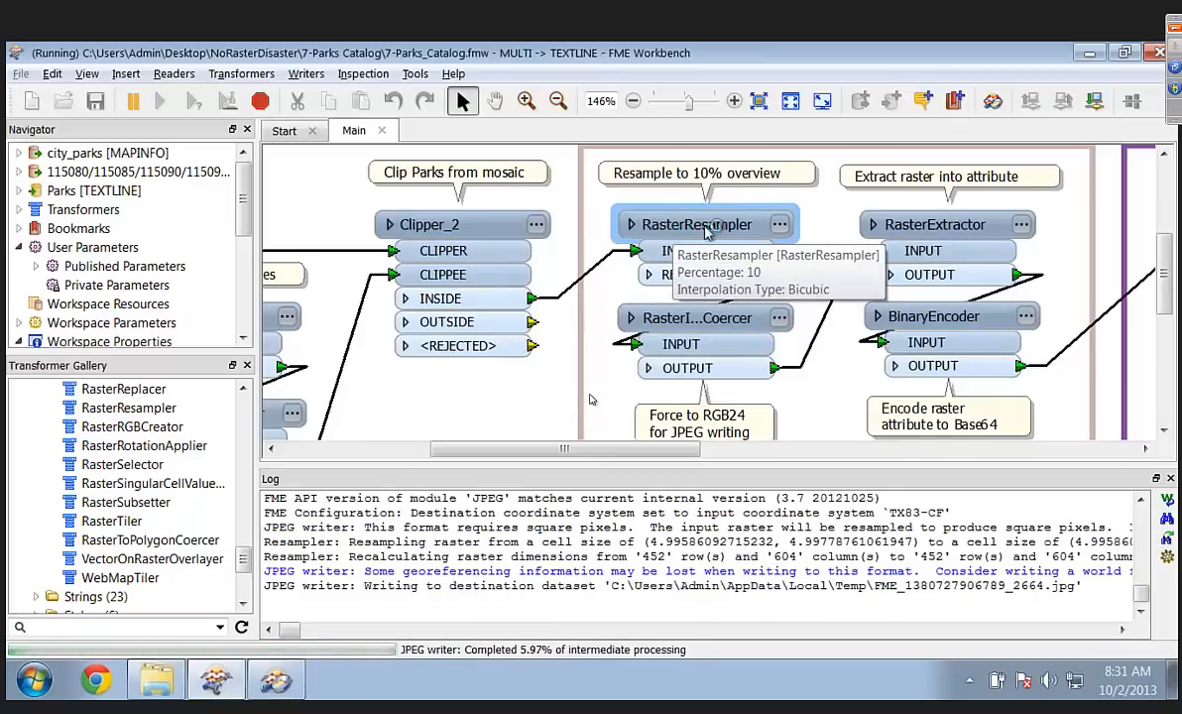
# Step: Review the RasterResampler's parameters and its available size specification options, and dismiss the dialog without applying anything
pyautogui.click(776, 225)
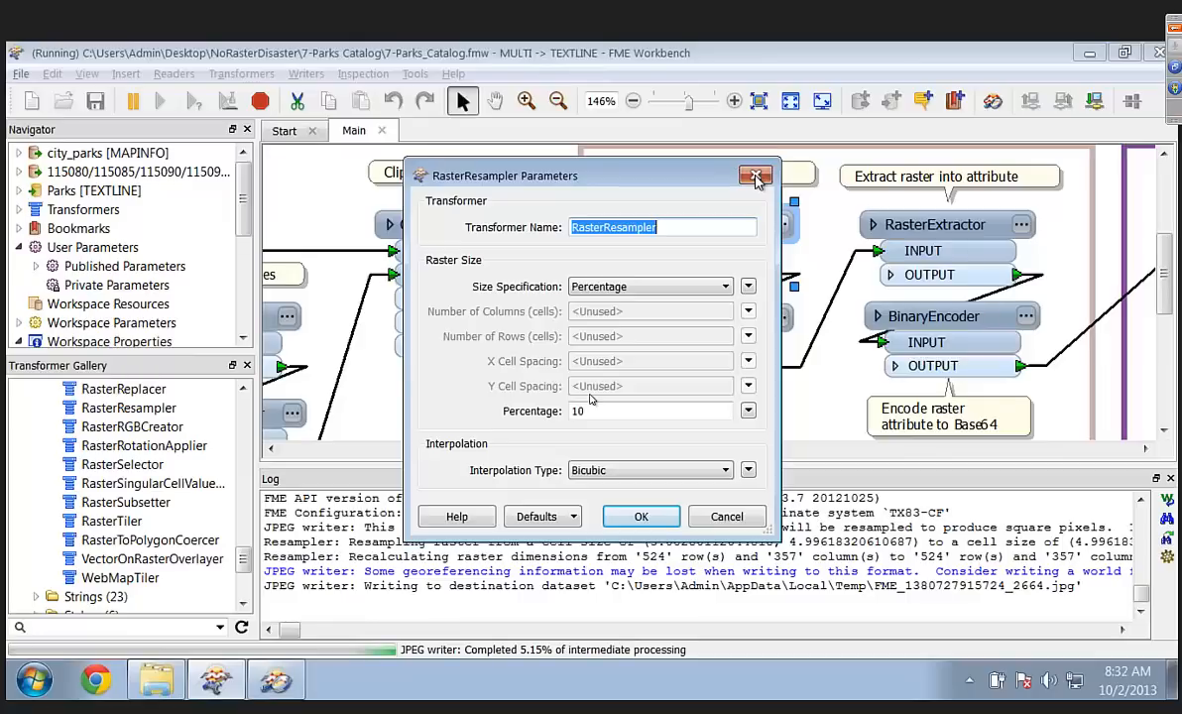
pyautogui.click(755, 178)
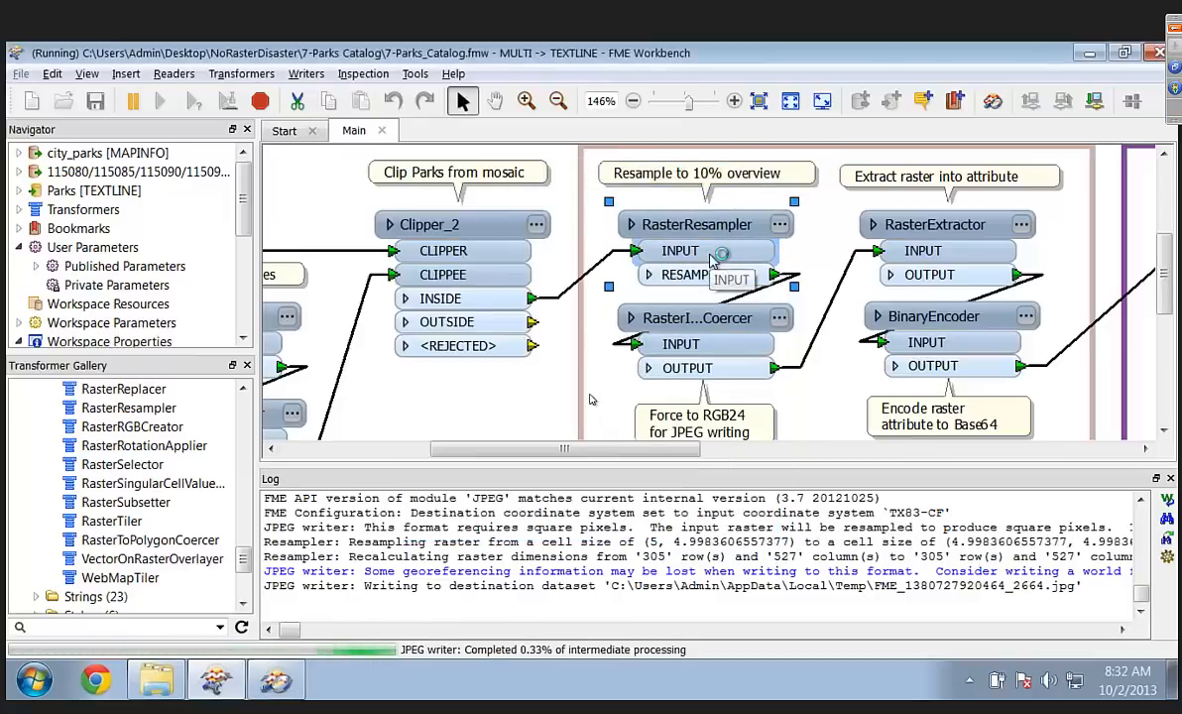
pyautogui.click(780, 226)
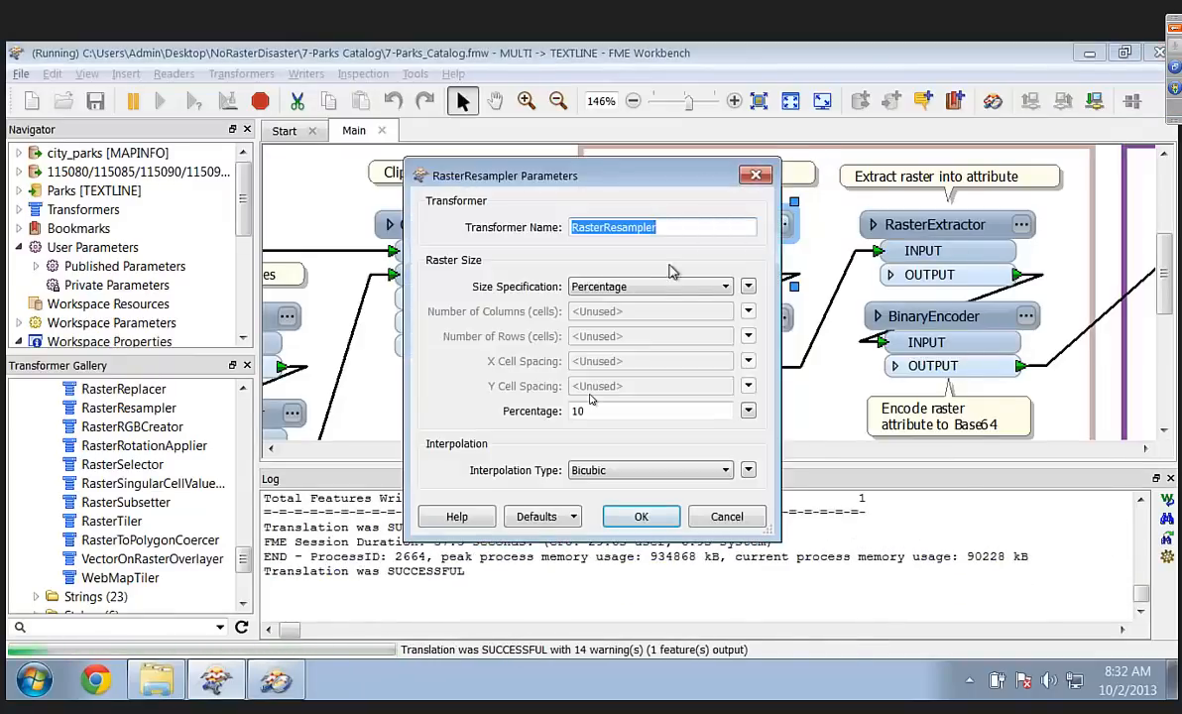
pyautogui.click(659, 288)
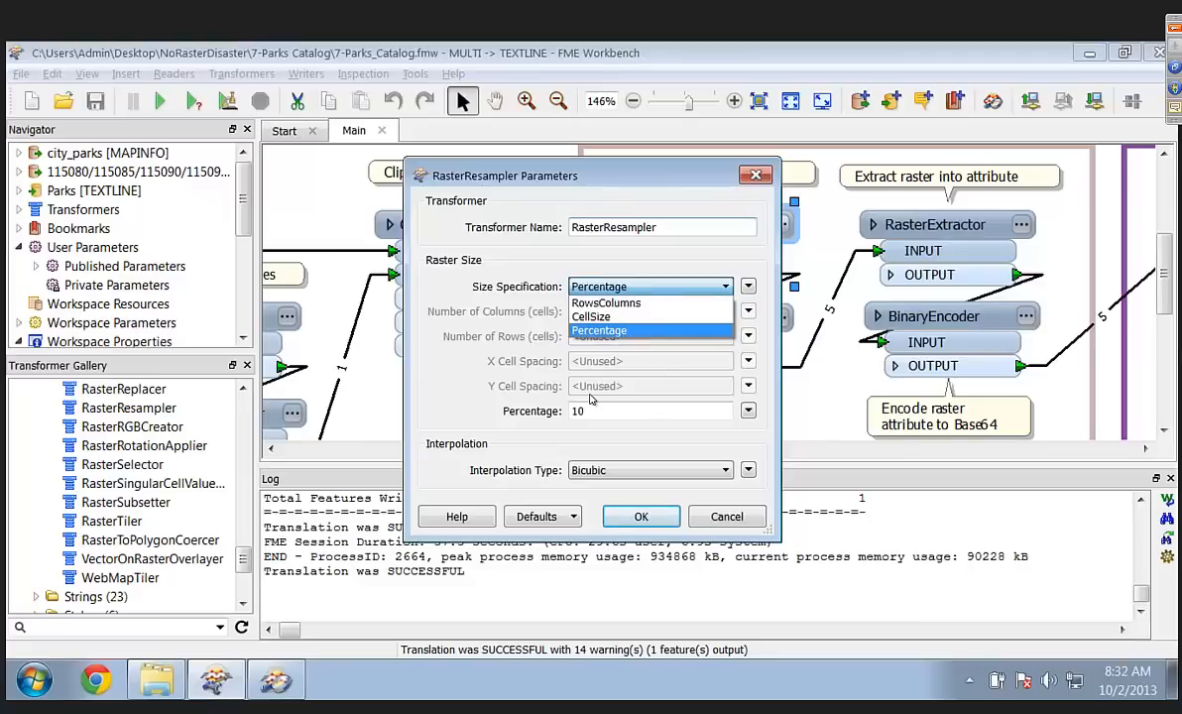
pyautogui.click(709, 436)
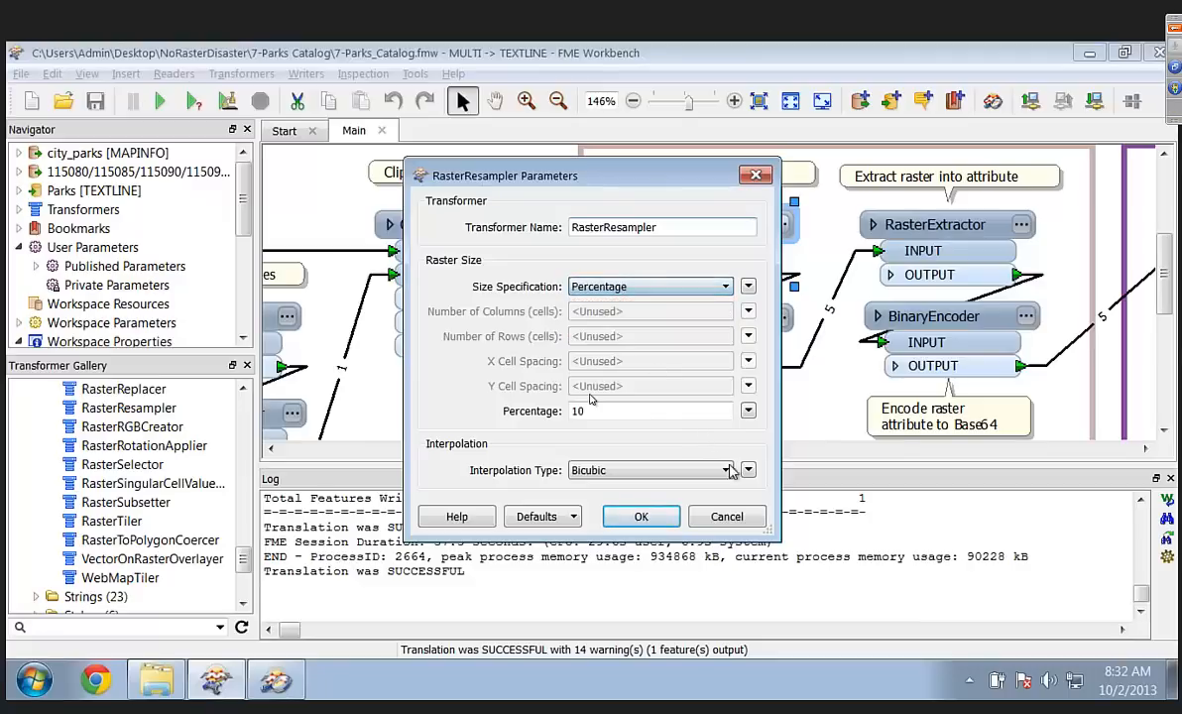
pyautogui.click(725, 518)
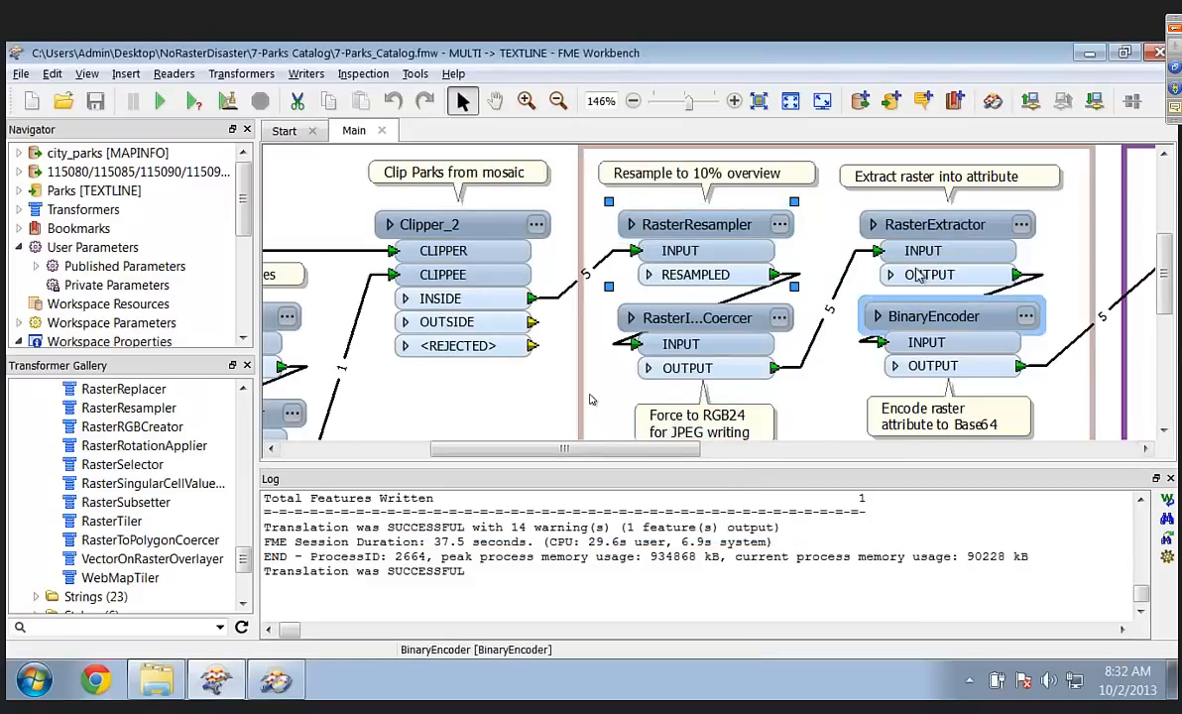
# Step: Review the RasterExtractor's parameters and the raster formats it offers, and cancel the dialog
pyautogui.click(1021, 225)
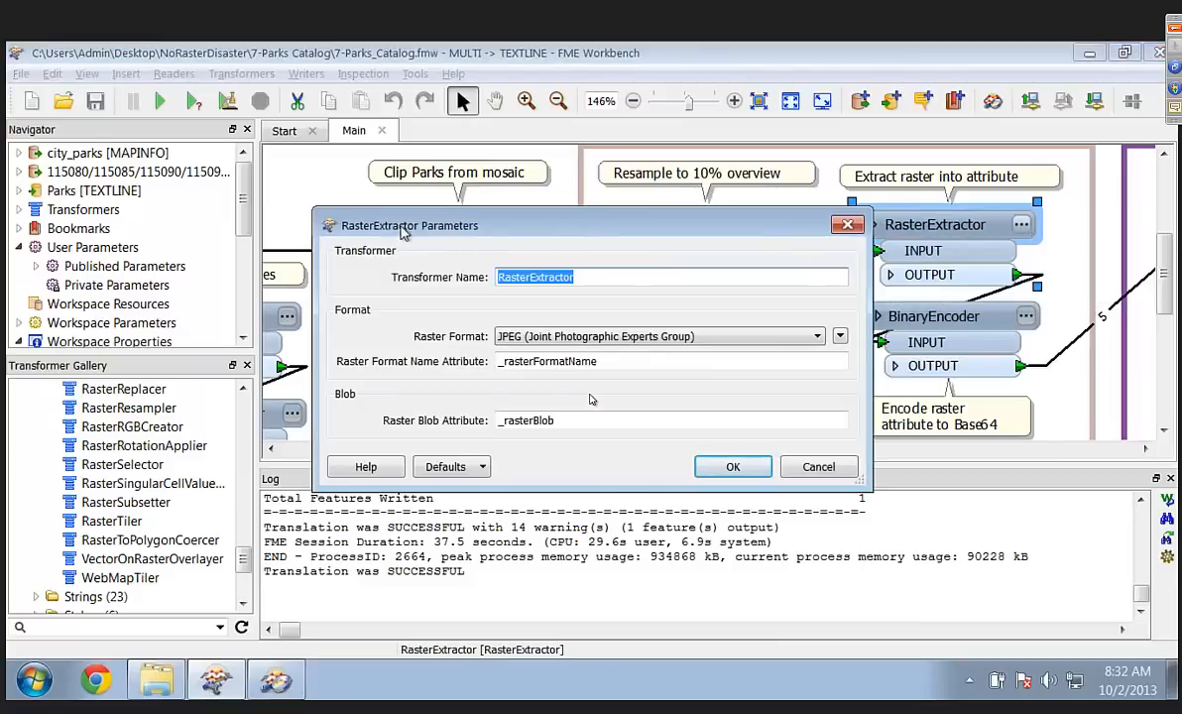
pyautogui.click(532, 338)
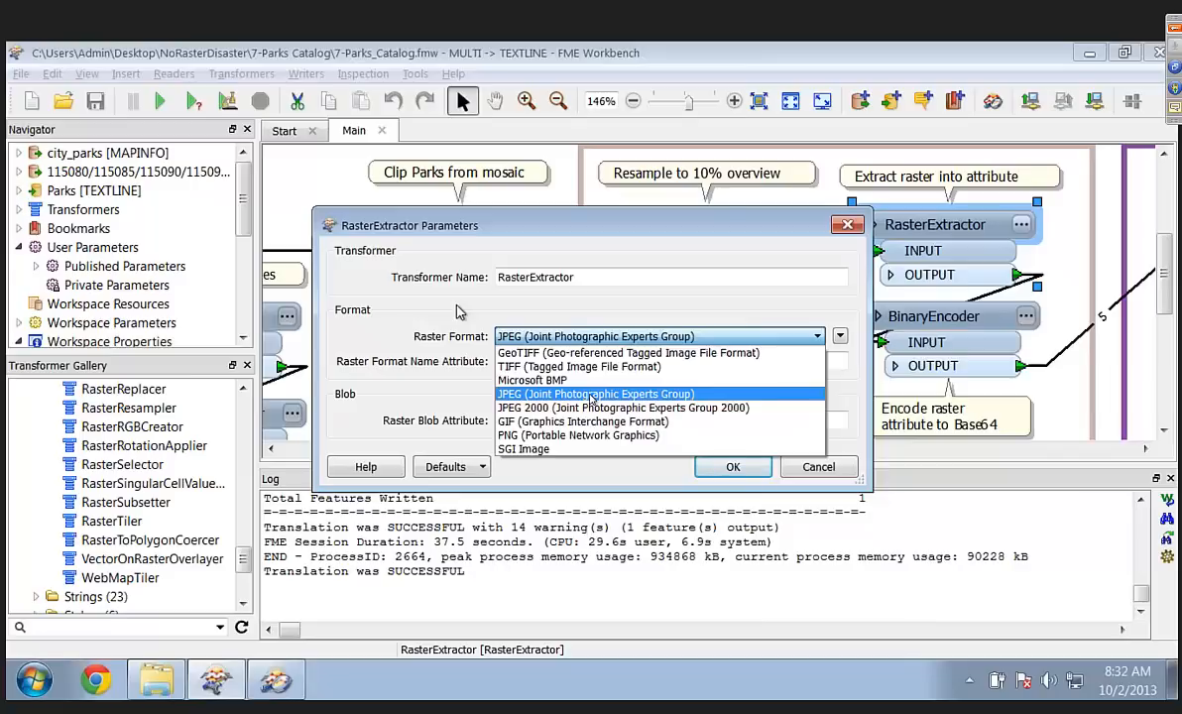
pyautogui.click(591, 395)
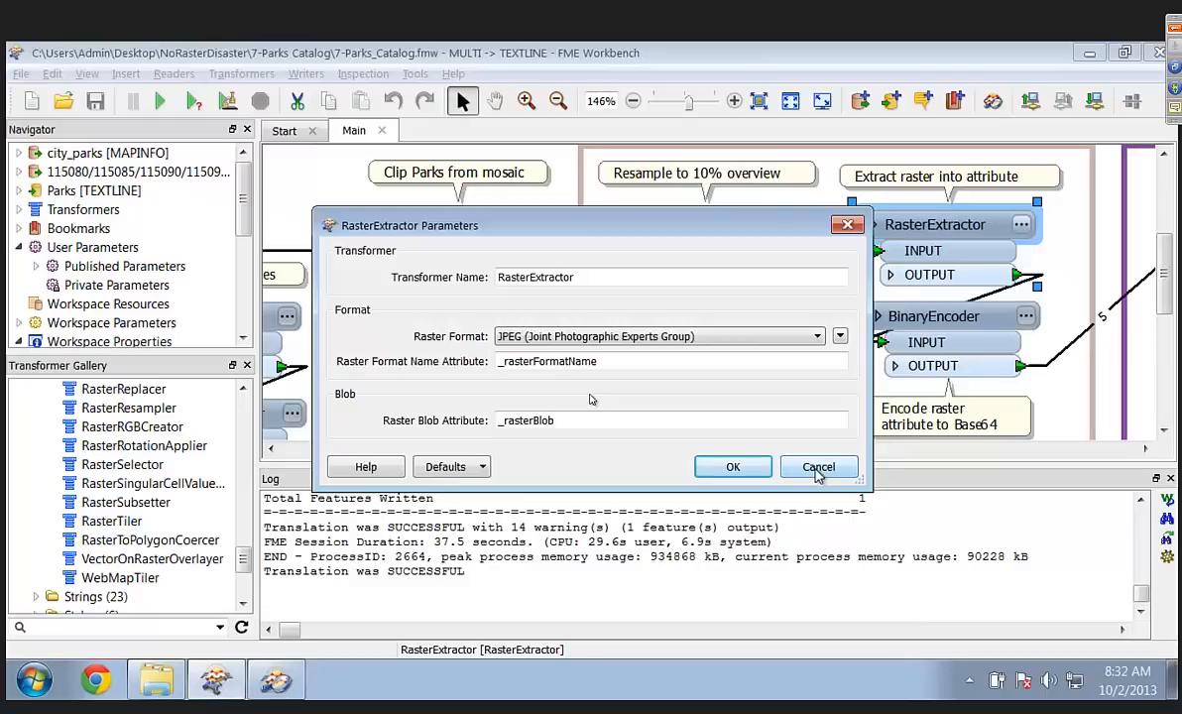
pyautogui.click(818, 470)
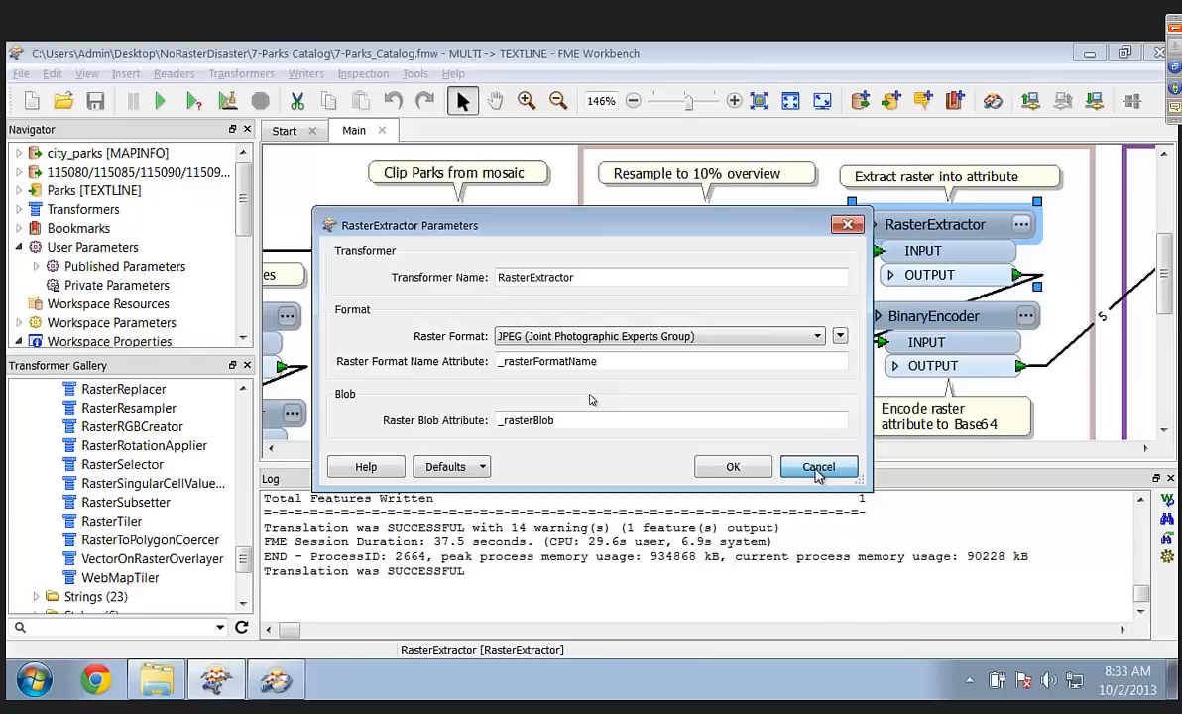
pyautogui.click(816, 468)
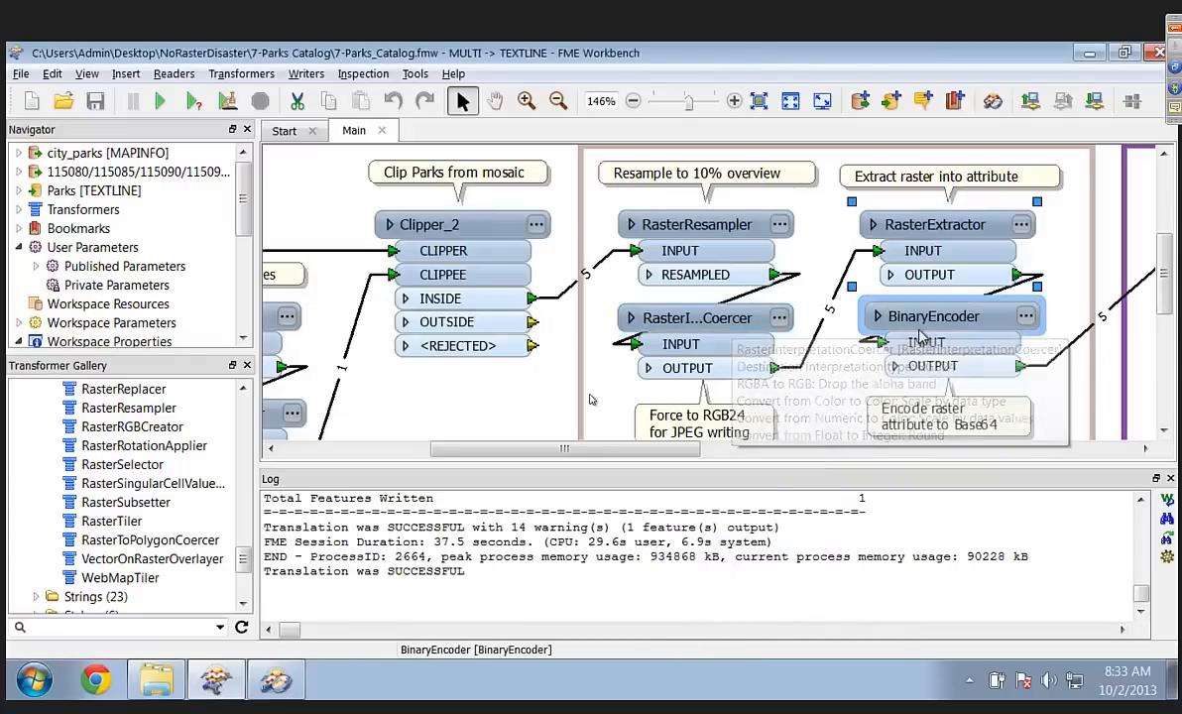
# Step: Inspect the BinaryEncoder's encoding type, attribute to encode and destination attribute, and cancel the dialog
pyautogui.click(1031, 320)
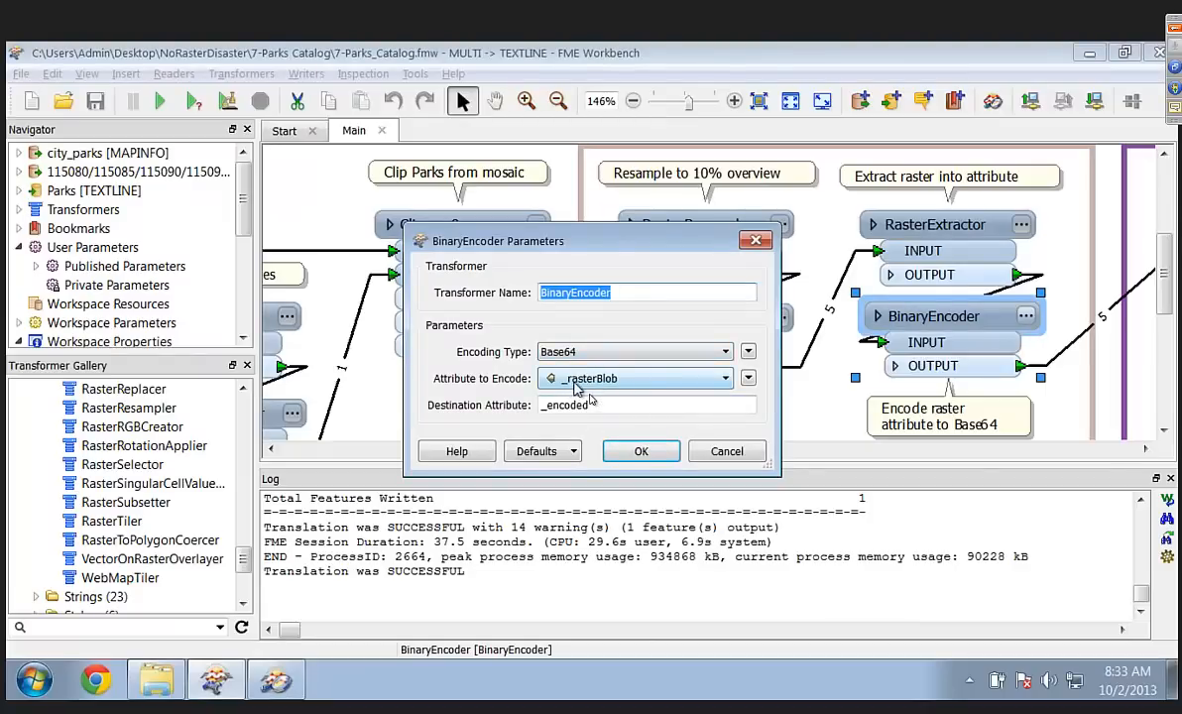
pyautogui.doubleClick(591, 403)
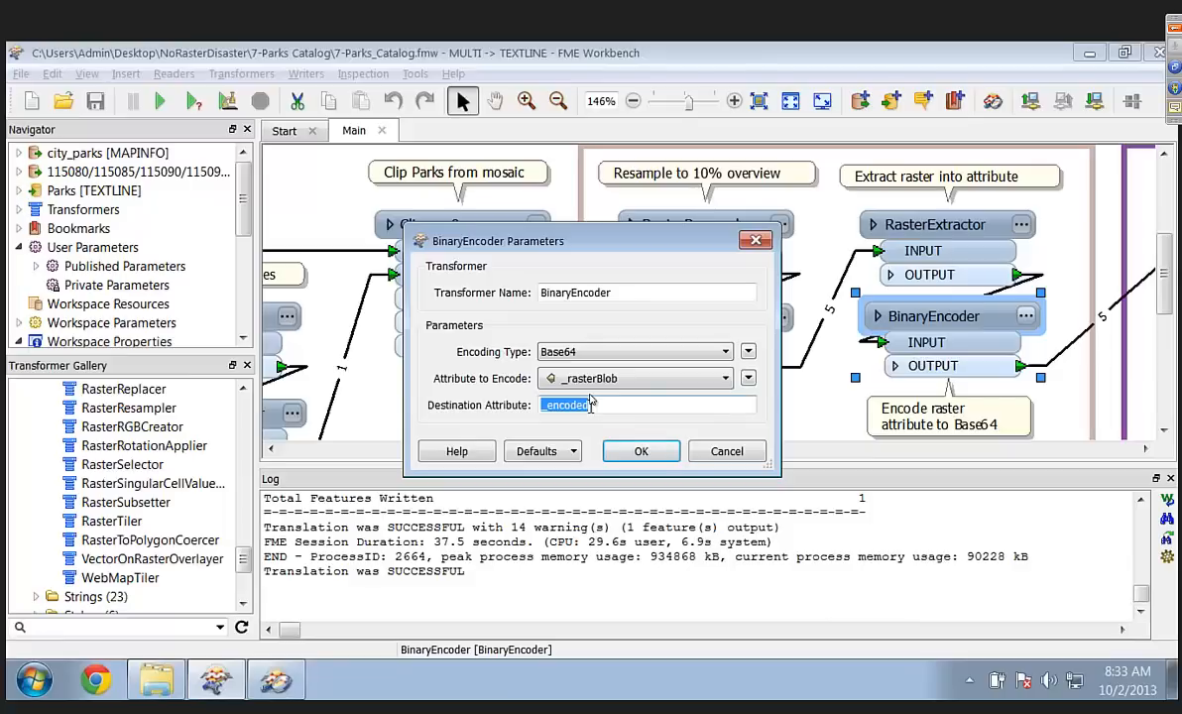
pyautogui.click(577, 403)
pyautogui.moveTo(600, 403); pyautogui.dragTo(576, 404)
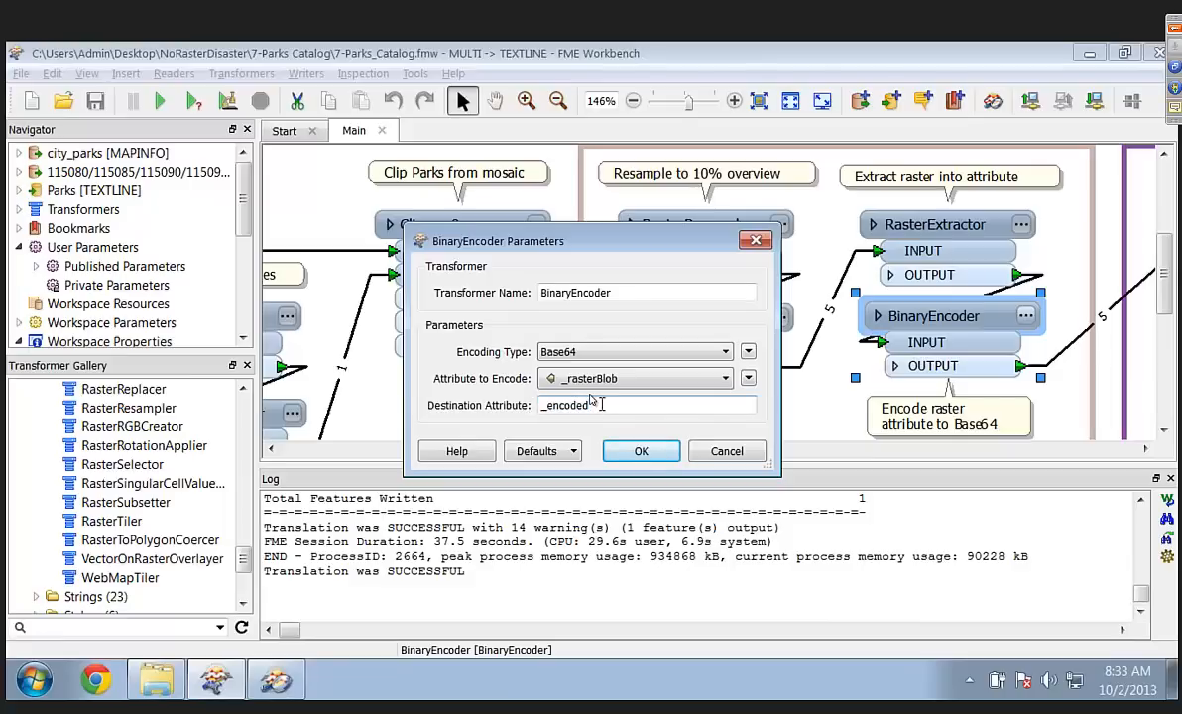
pyautogui.click(726, 451)
# Step: Check the Reprojector's settings summary and the BoundsExtractor's minimum and maximum coordinate attributes
pyautogui.moveTo(668, 448); pyautogui.dragTo(916, 449)
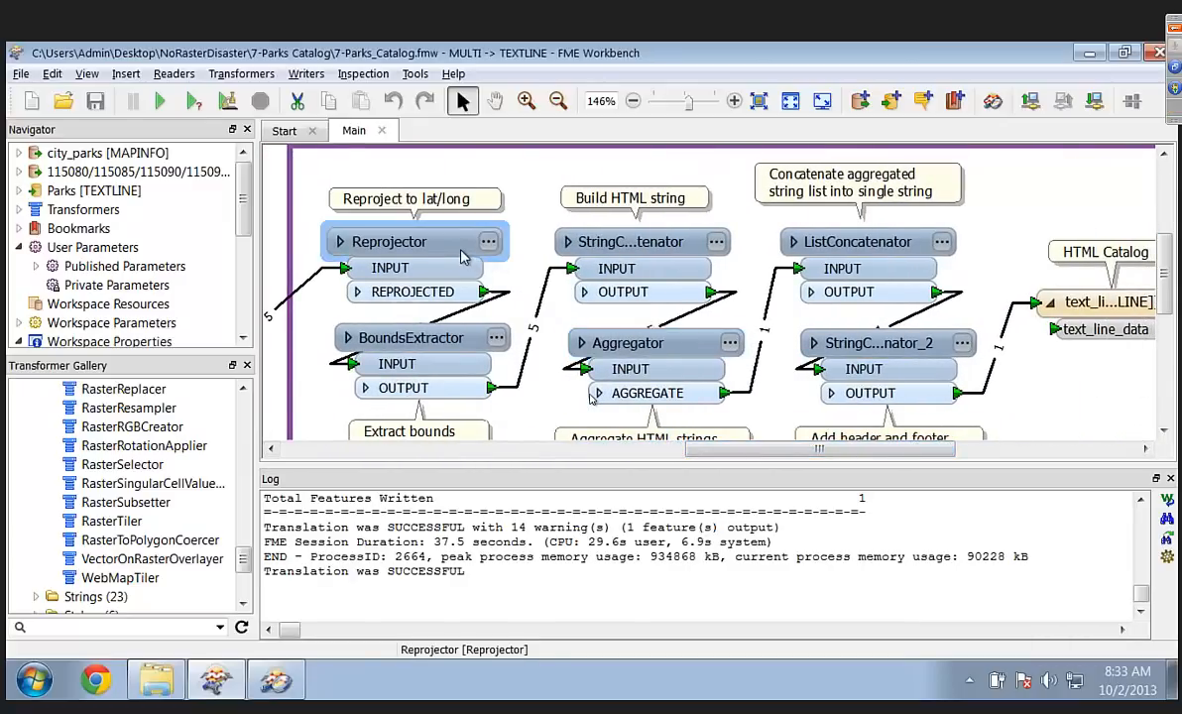
pyautogui.moveTo(461, 255)
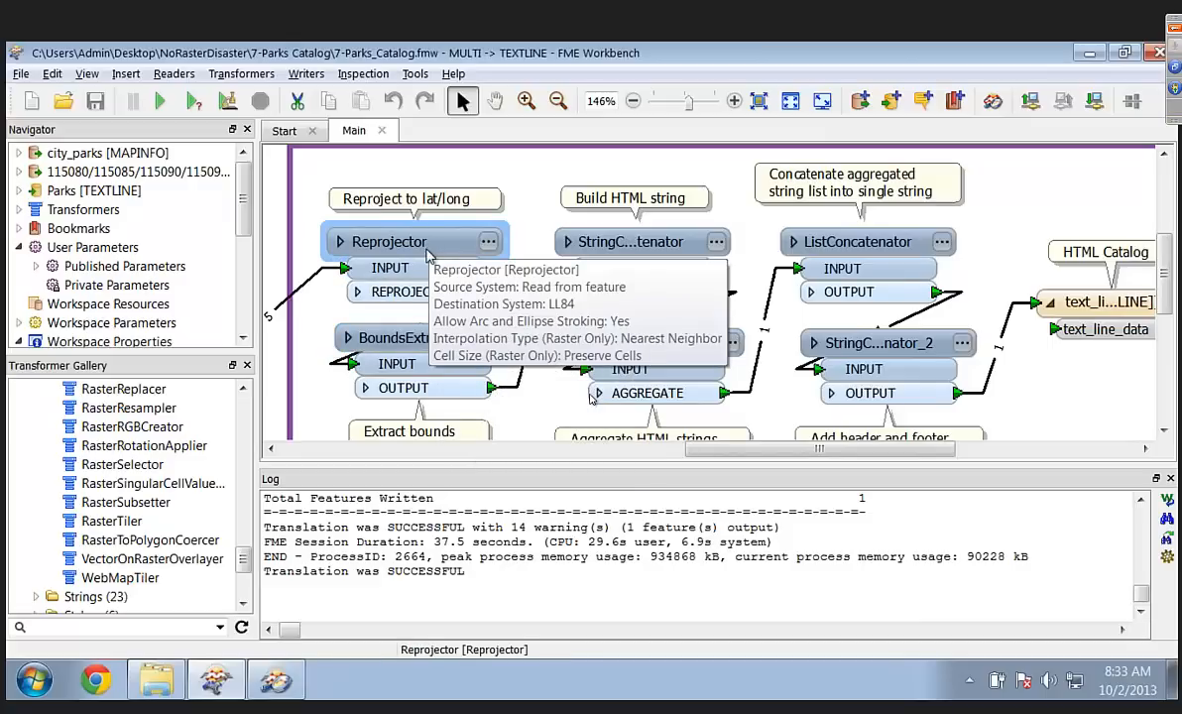
pyautogui.click(382, 336)
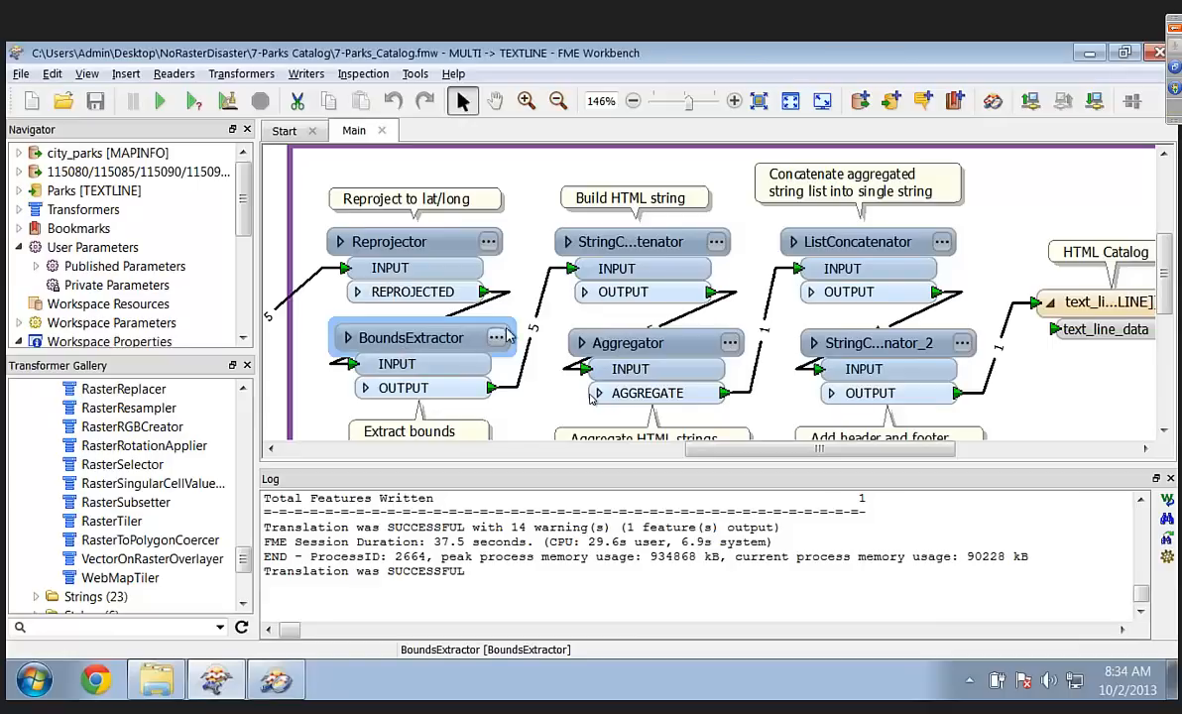
pyautogui.doubleClick(411, 339)
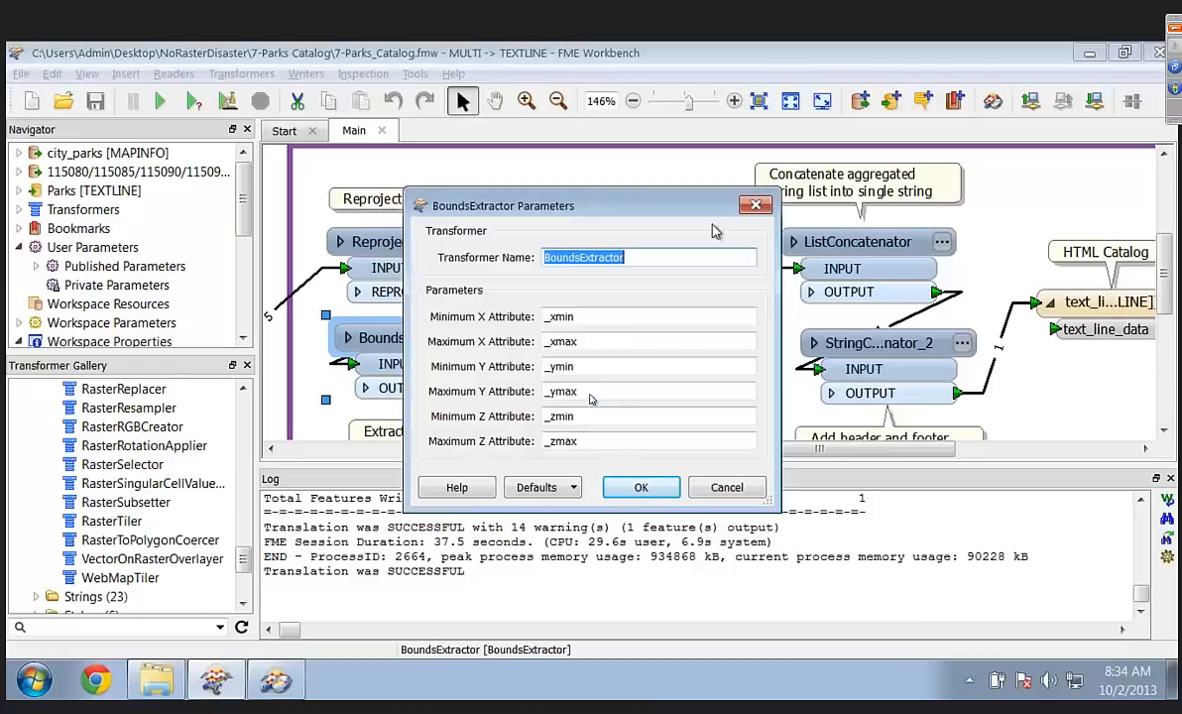
pyautogui.click(762, 206)
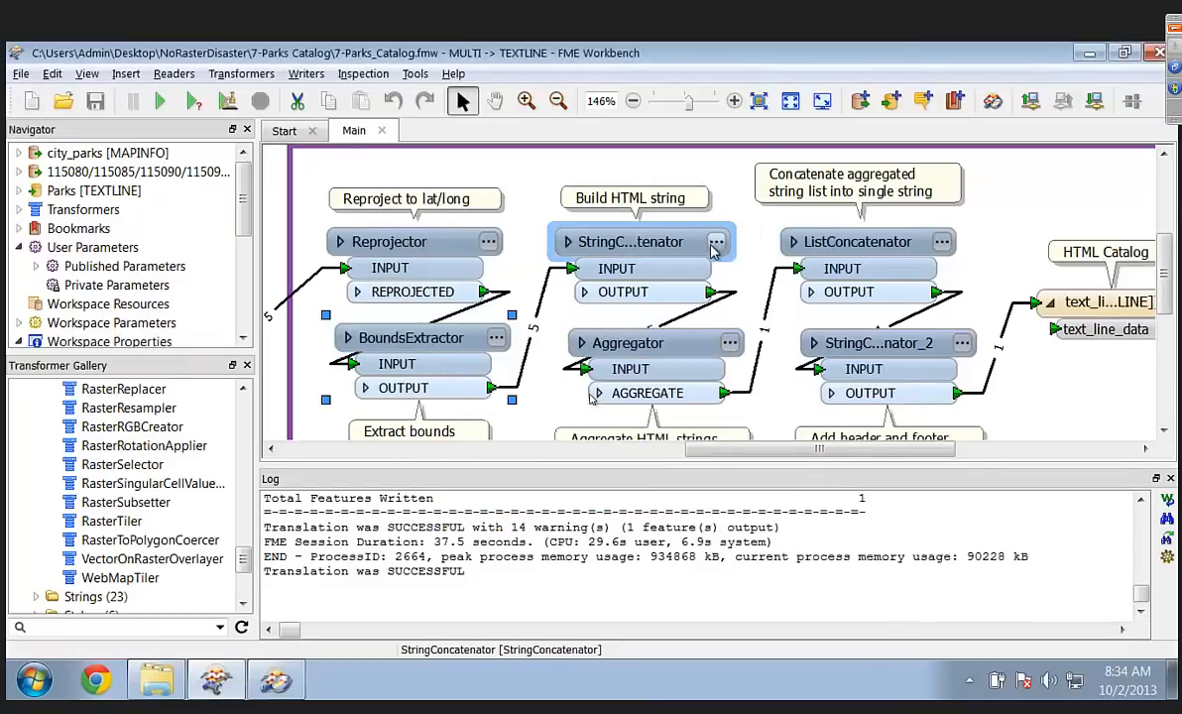
# Step: Examine the HTML string expression in the first StringConcatenator and the text_line writer feature type for the HTML catalog
pyautogui.click(714, 245)
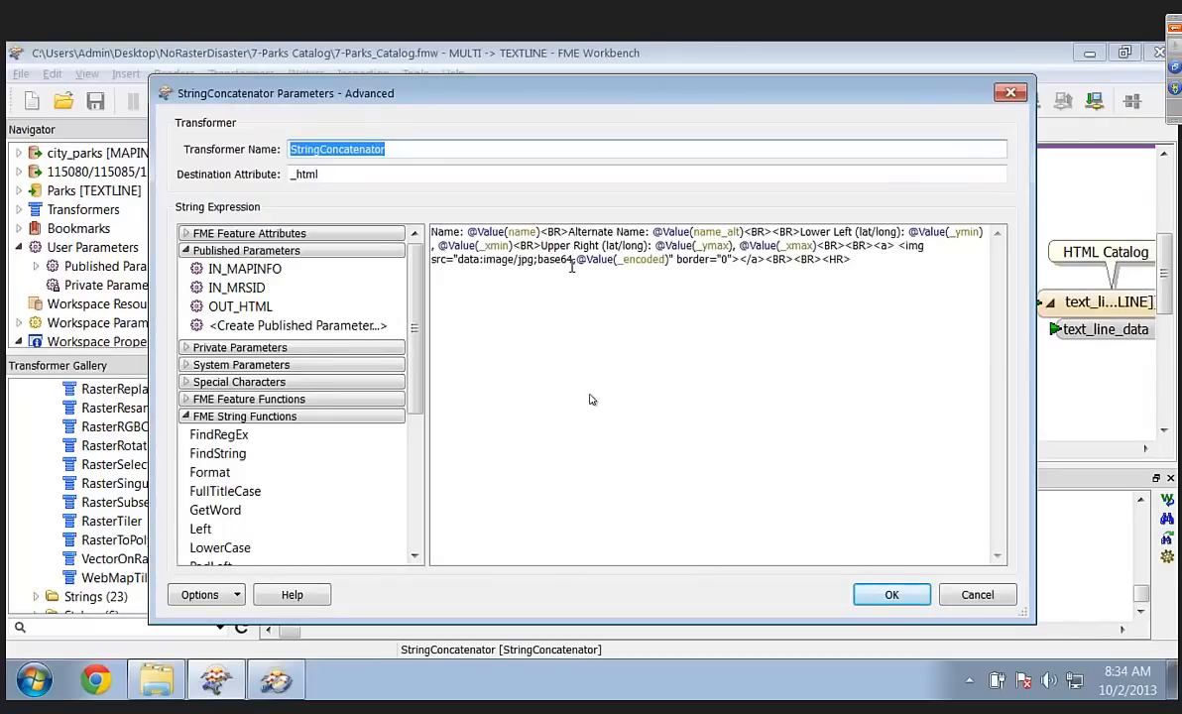
pyautogui.click(899, 245)
pyautogui.moveTo(899, 245); pyautogui.dragTo(572, 260)
pyautogui.click(582, 281)
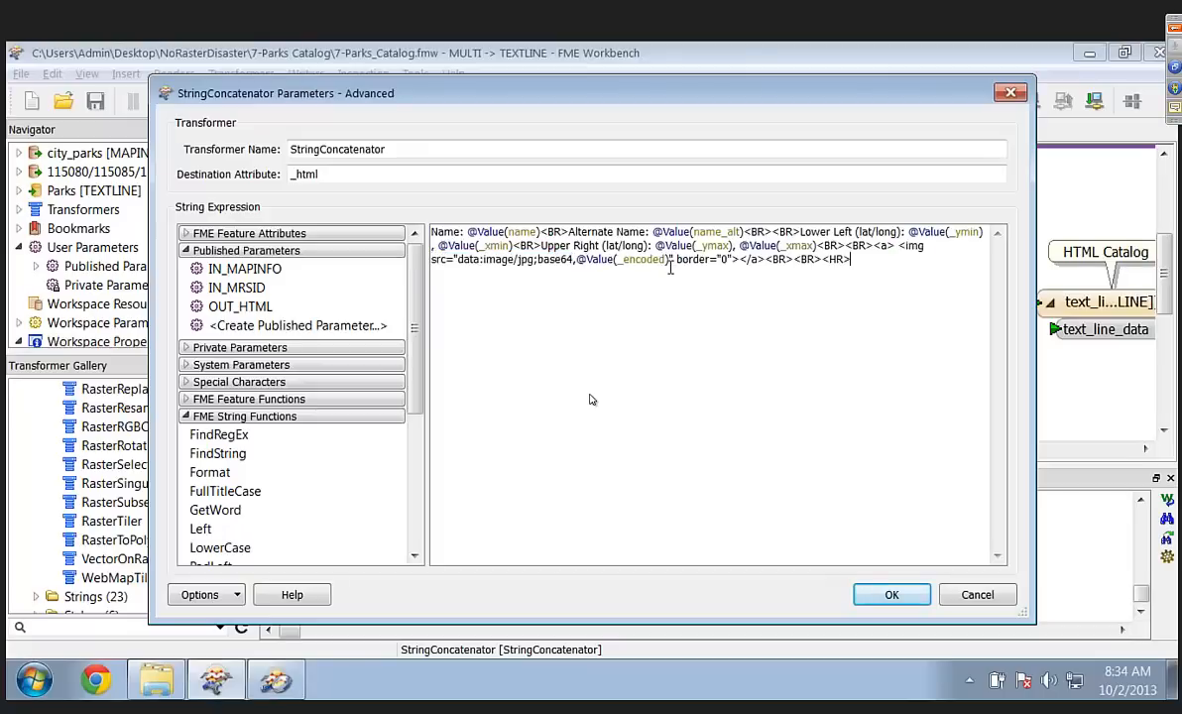
pyautogui.click(976, 593)
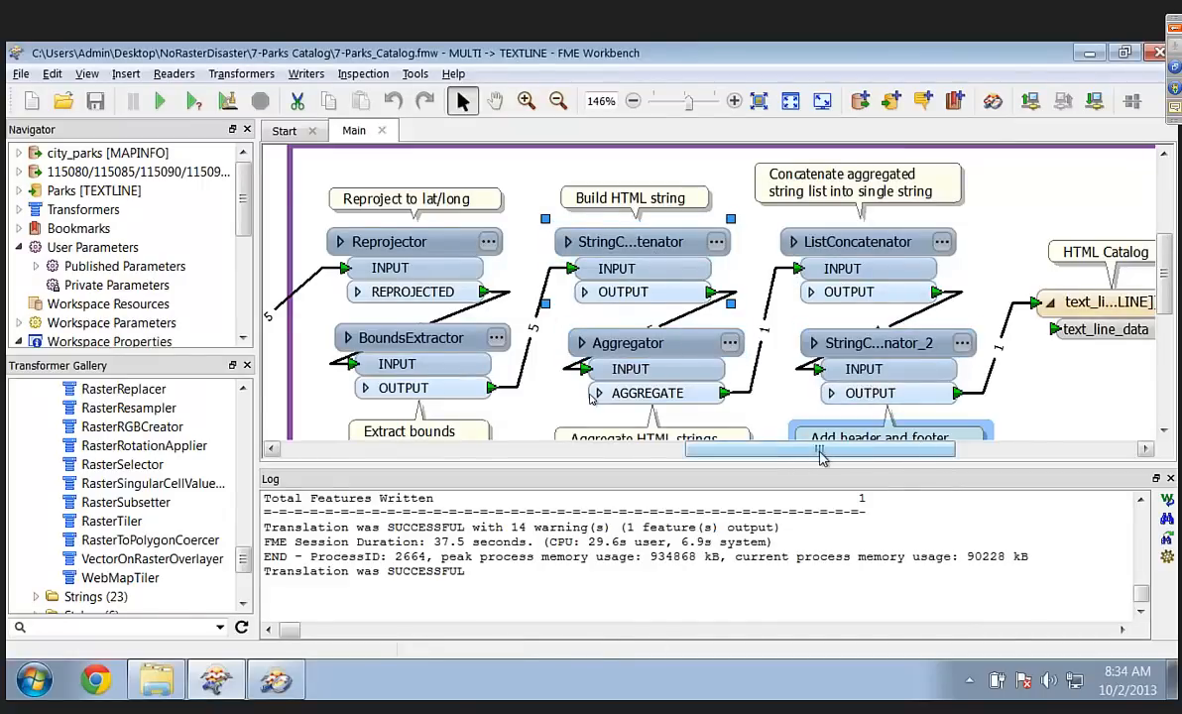
pyautogui.moveTo(820, 455); pyautogui.dragTo(976, 456)
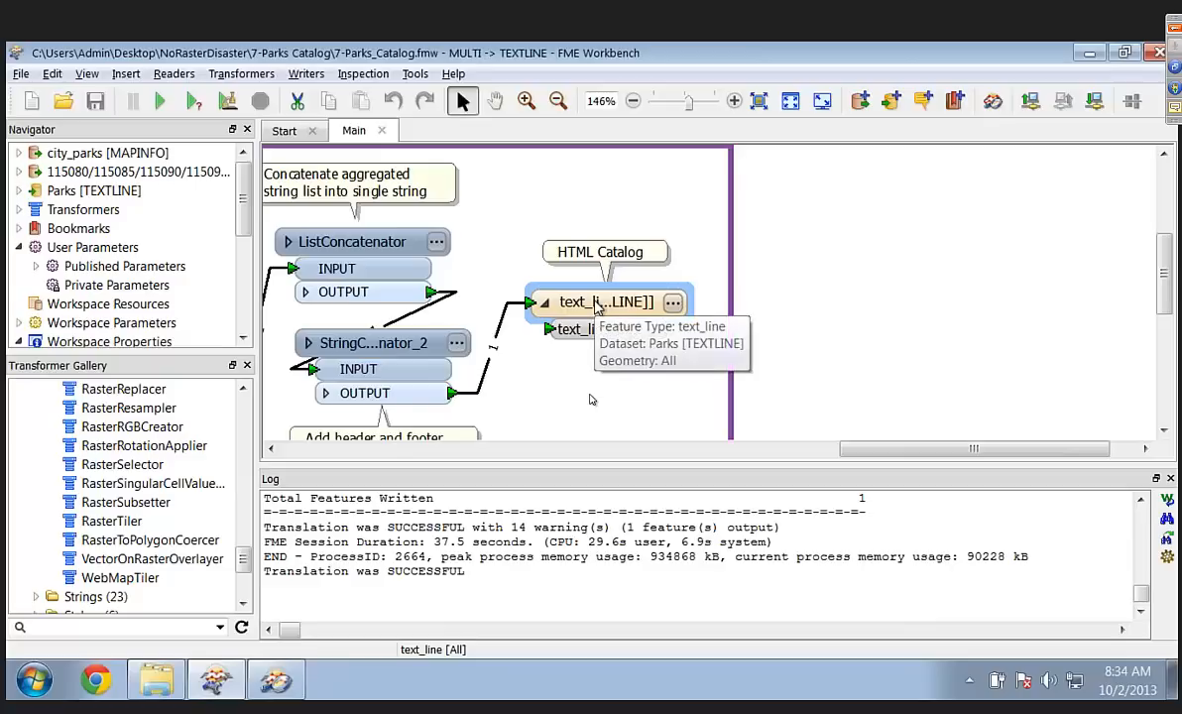
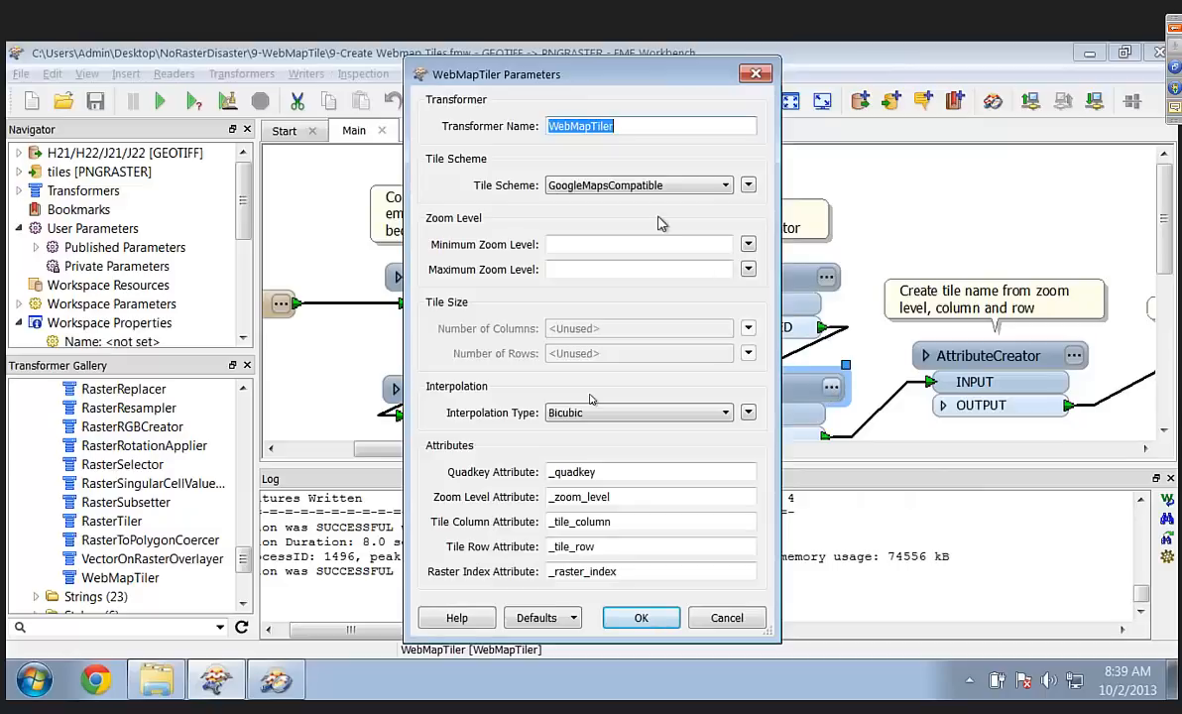
# Step: Review the WebMapTiler's available tile schemes and its other parameters, and cancel the dialog
pyautogui.click(631, 189)
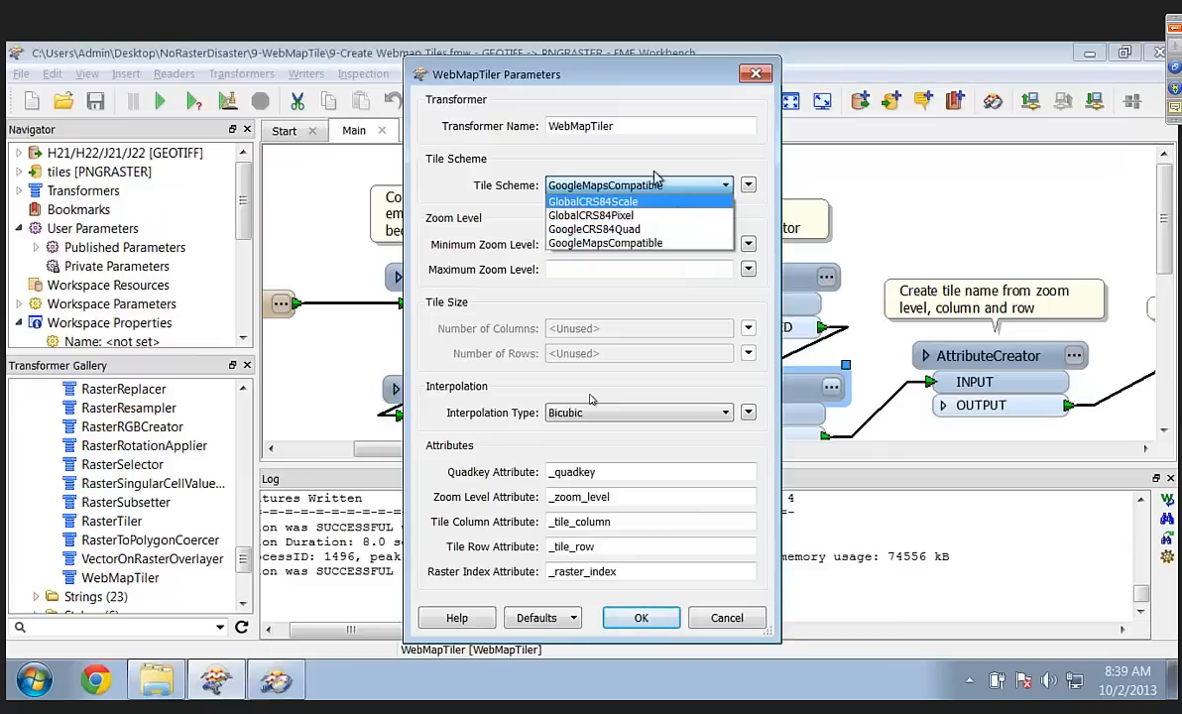
pyautogui.click(607, 164)
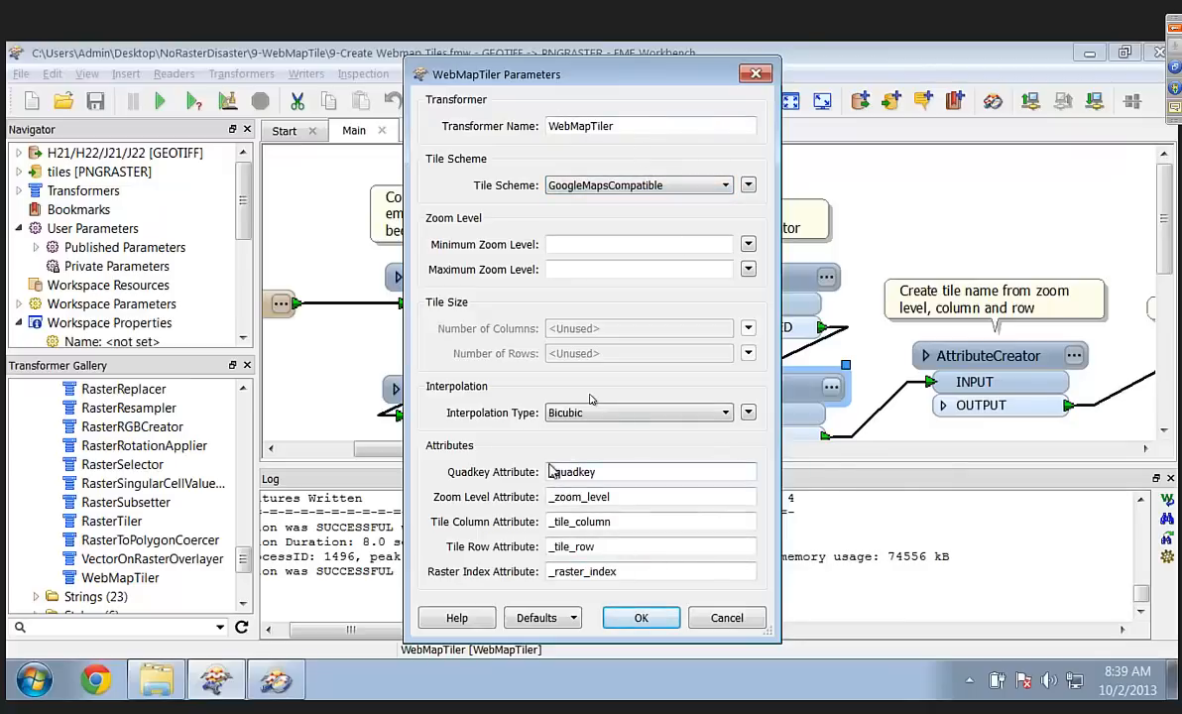
pyautogui.click(721, 619)
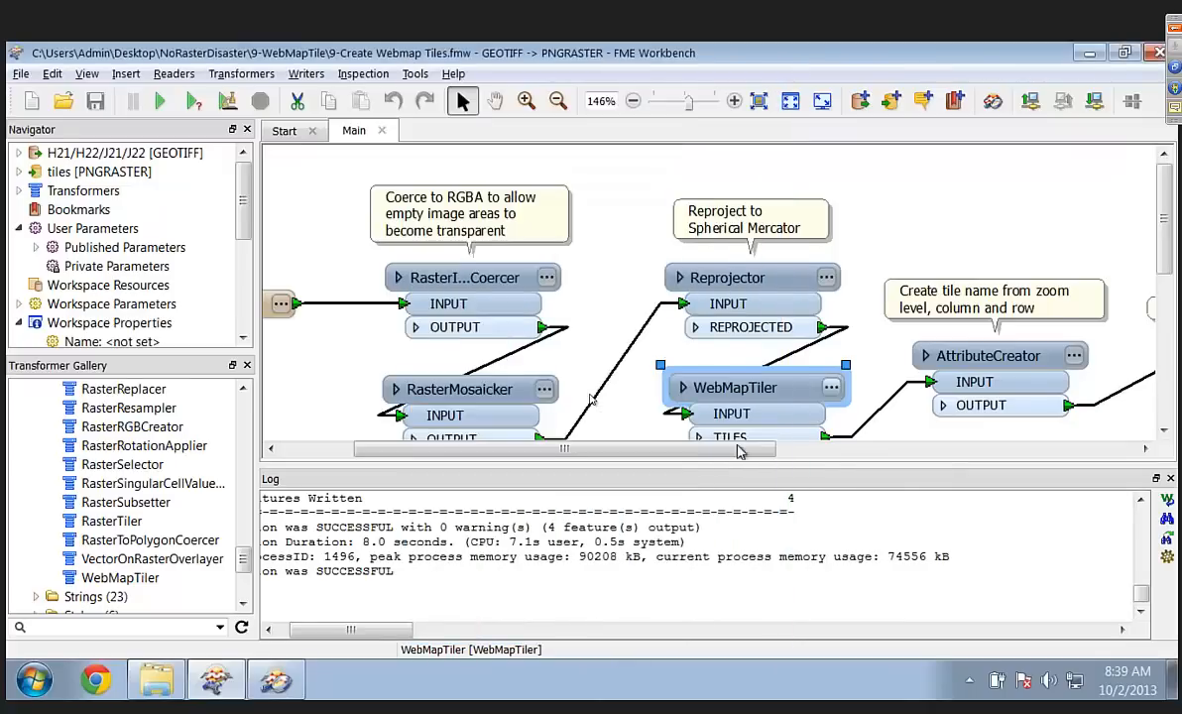
# Step: Inspect the AttributeCreator's outTileName expression in the text editor, and cancel both dialogs
pyautogui.doubleClick(1001, 349)
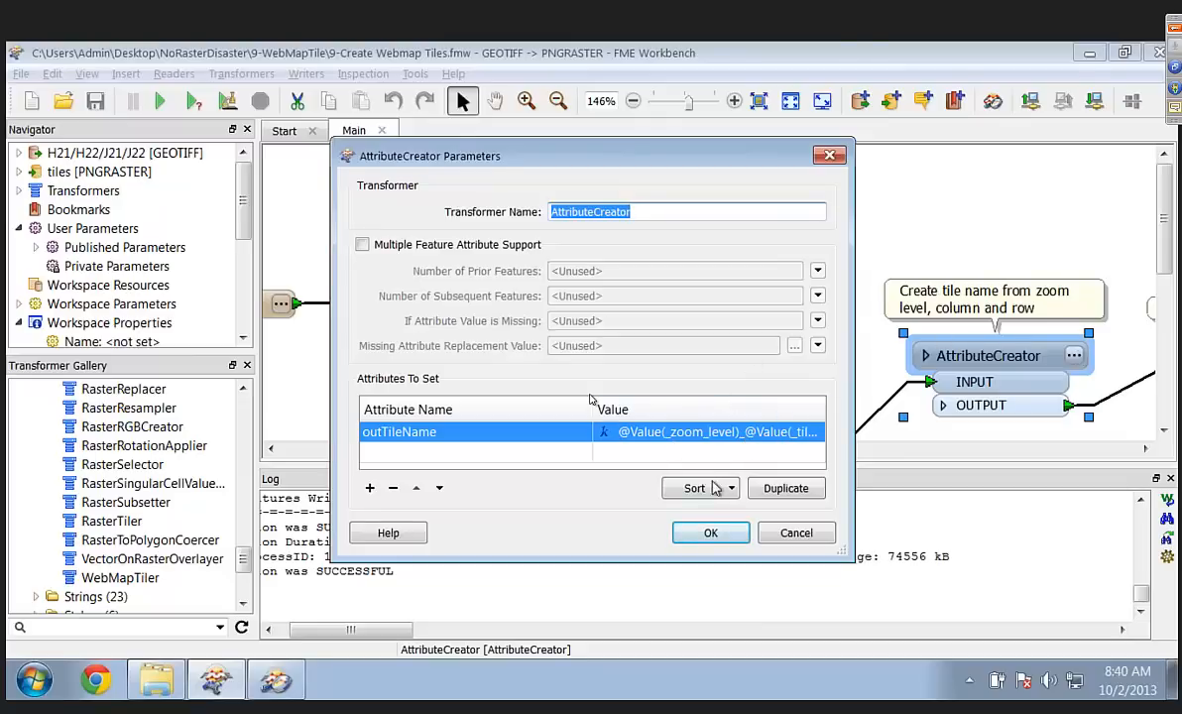
pyautogui.click(718, 440)
pyautogui.doubleClick(716, 435)
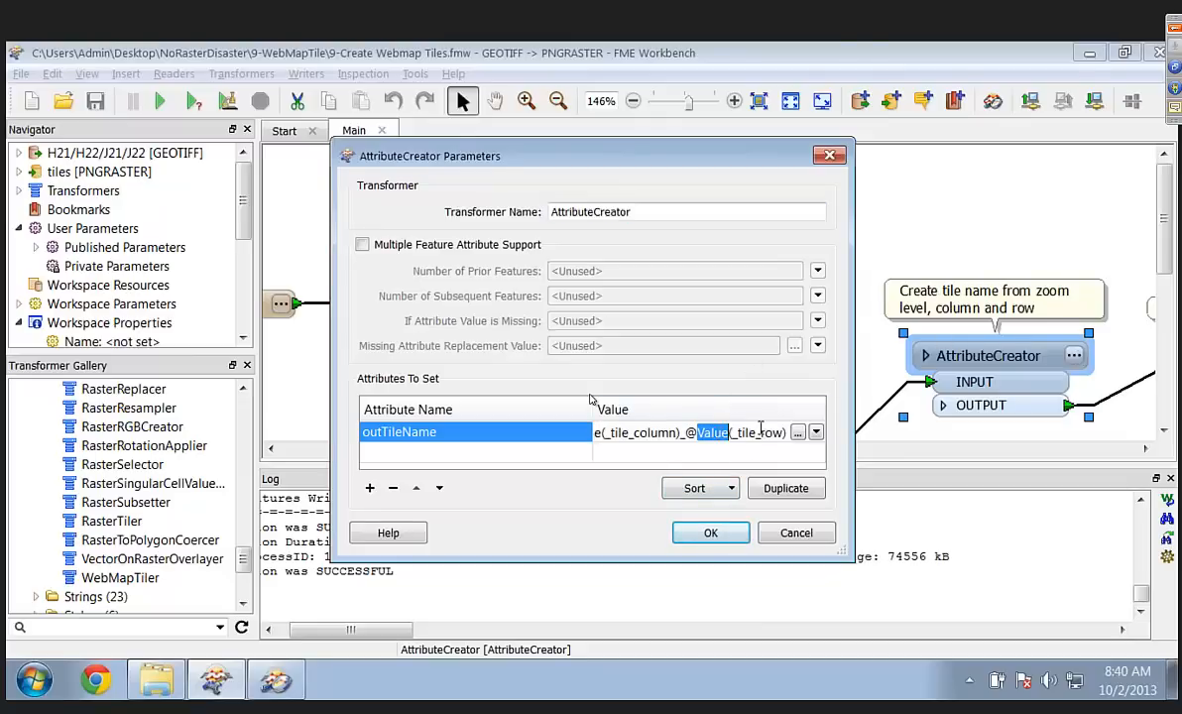
pyautogui.click(794, 435)
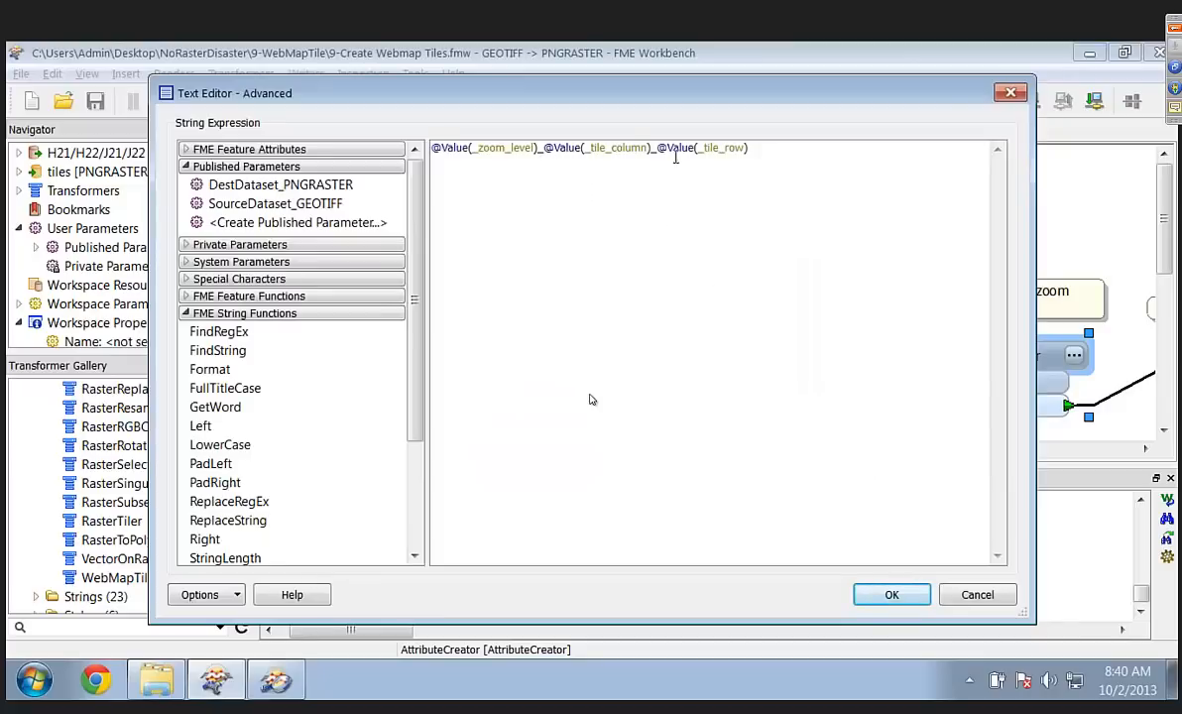
pyautogui.click(977, 594)
pyautogui.click(795, 533)
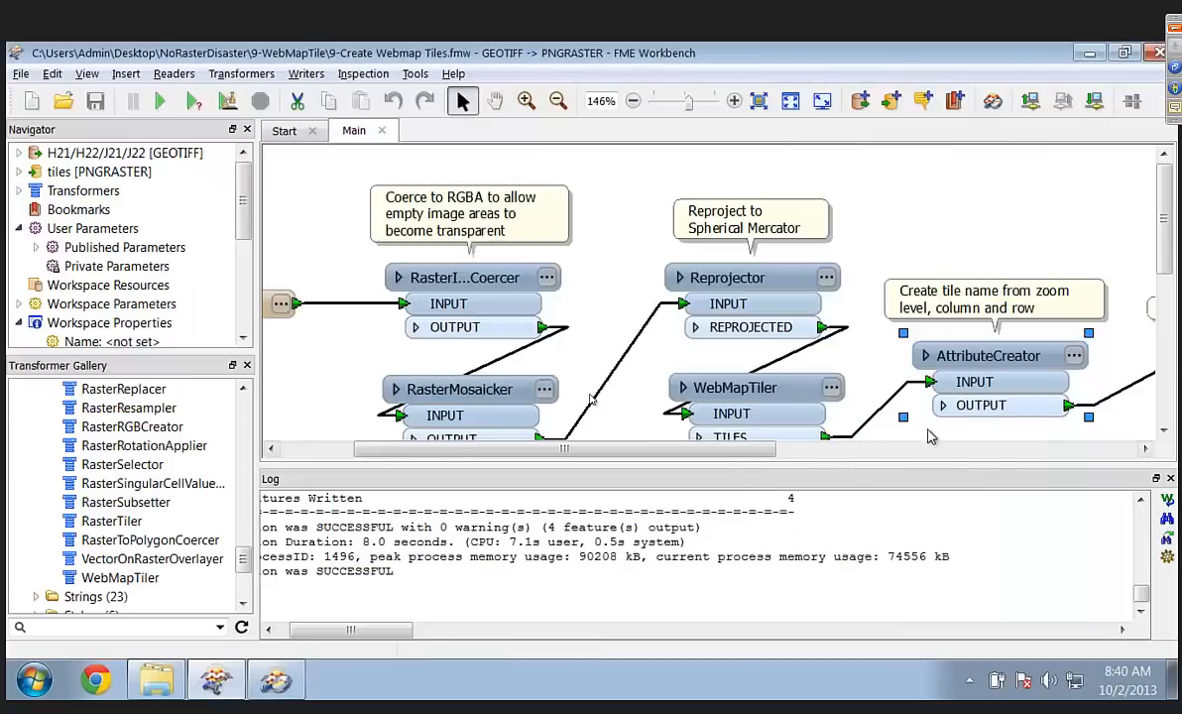
# Step: Open the output folder of the PNG writer feature type and browse the generated tiles
pyautogui.moveTo(752, 443); pyautogui.dragTo(1021, 446)
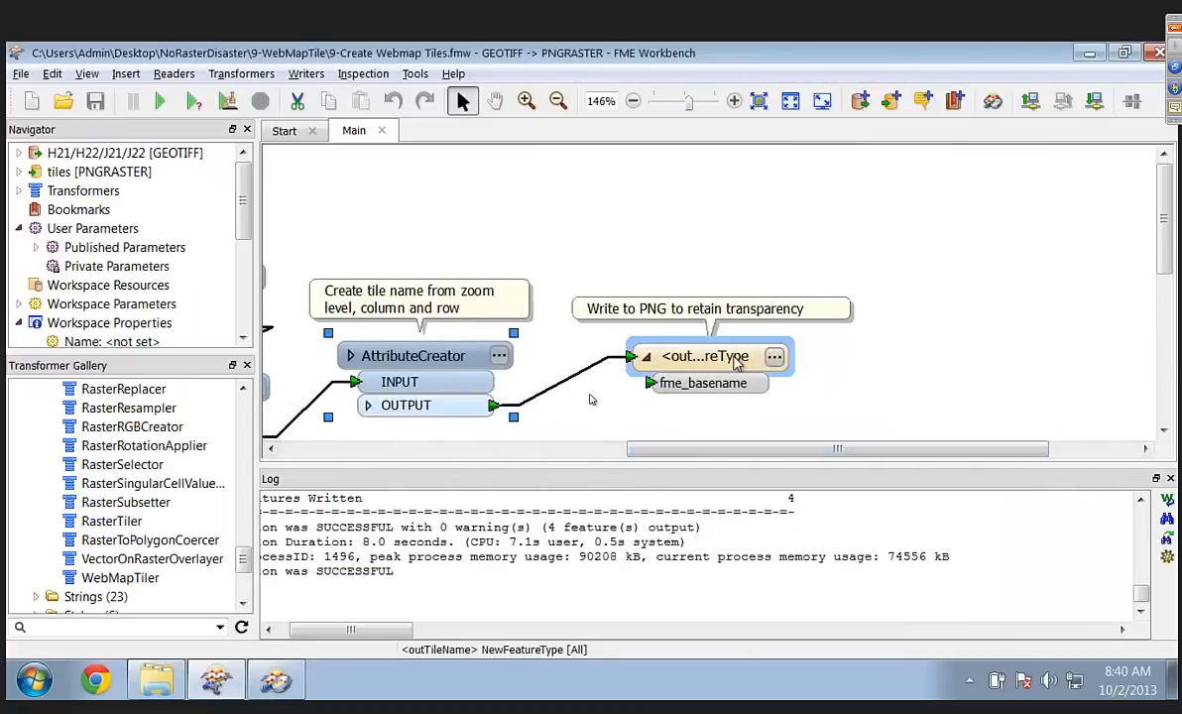
pyautogui.rightClick(752, 387)
pyautogui.click(813, 525)
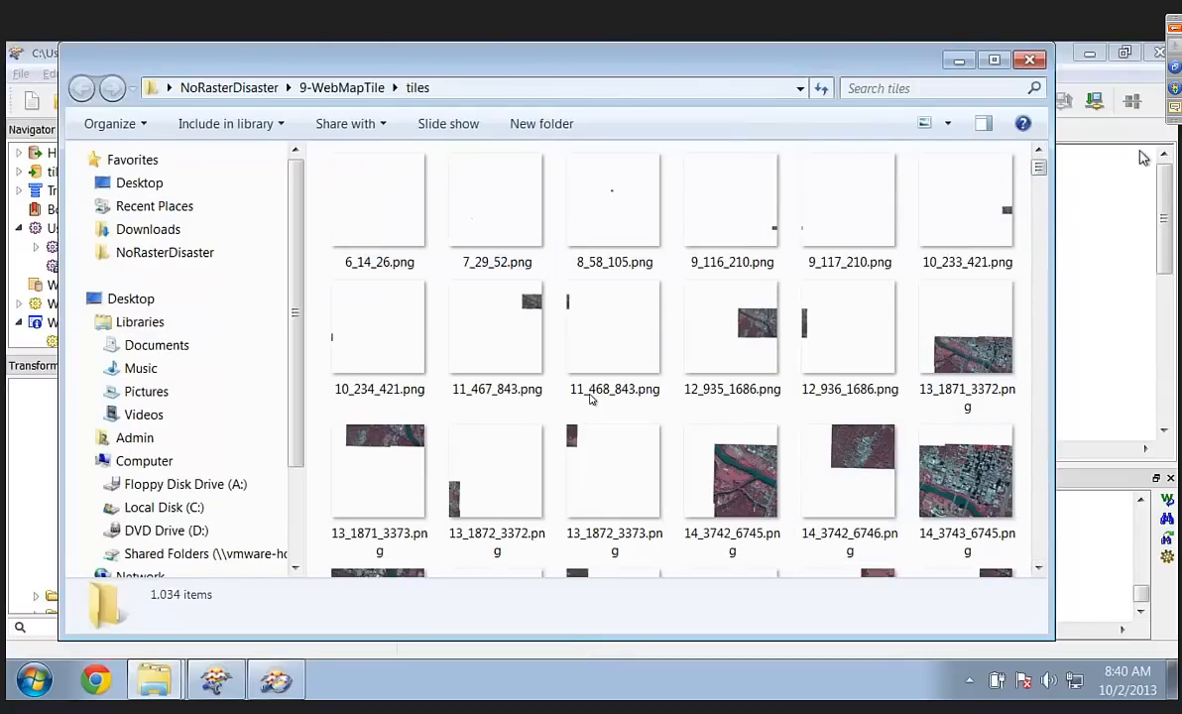
pyautogui.moveTo(1041, 170)
pyautogui.mouseDown()
pyautogui.moveTo(1044, 572)
pyautogui.moveTo(1038, 160)
pyautogui.mouseUp()
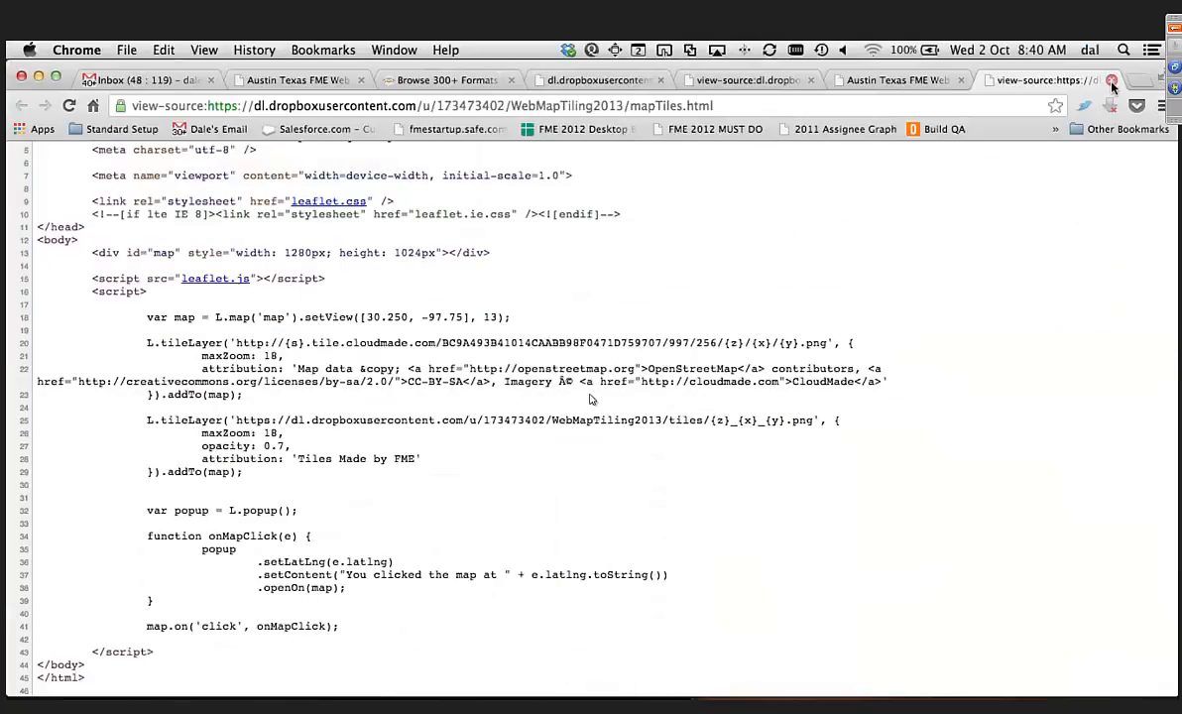
# Step: Close the page source of mapTiles.html in Chrome to return to the Austin web map
pyautogui.click(1112, 81)
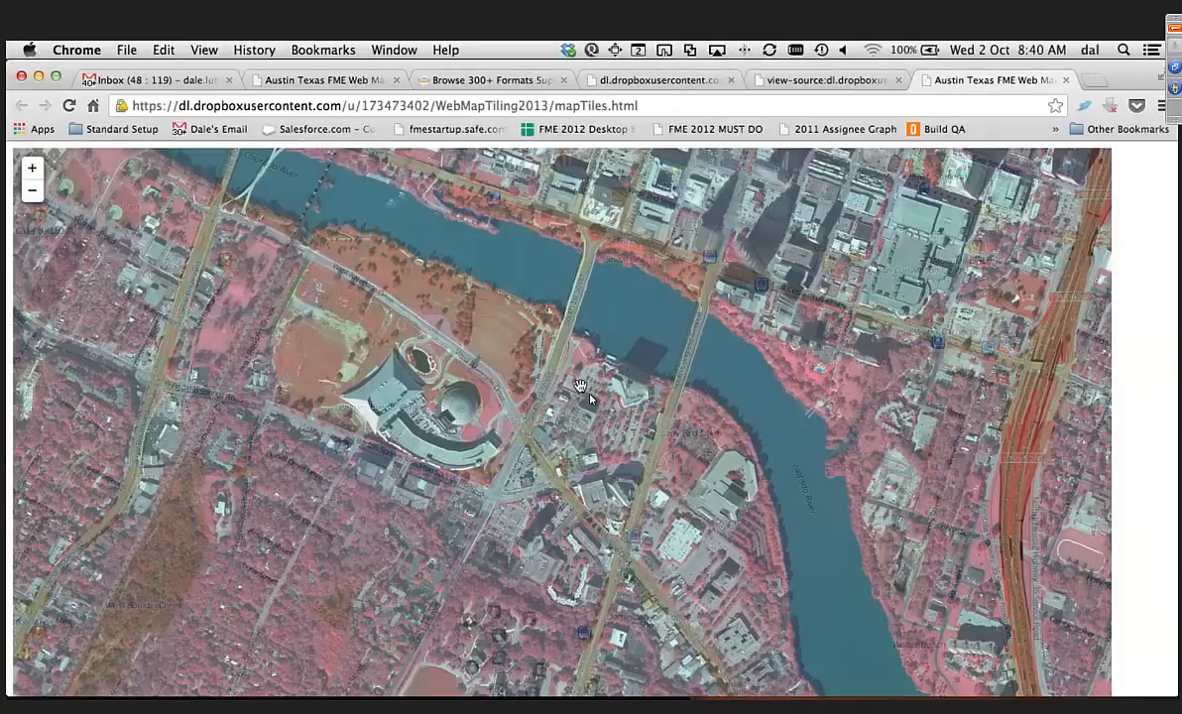
# Step: Zoom the Austin web map in and out to examine the raster tile overlay at different scales
pyautogui.scroll(2, 549, 366)
pyautogui.scroll(-5, 580, 386)
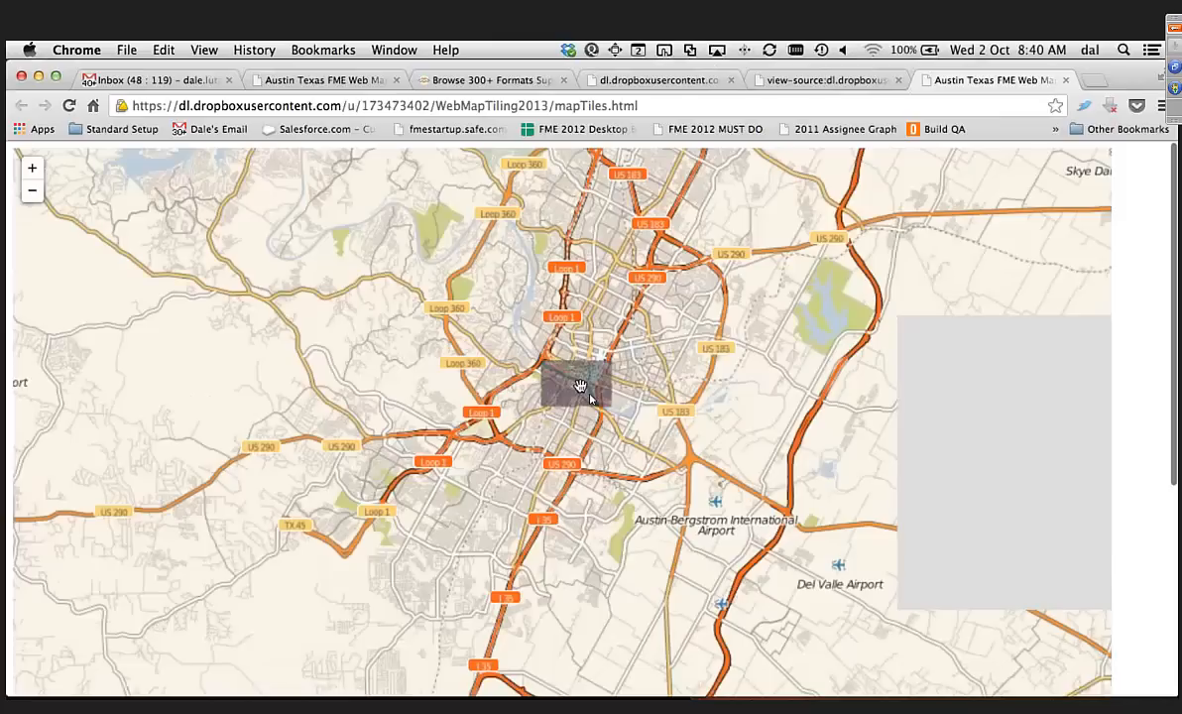
pyautogui.scroll(5, 580, 387)
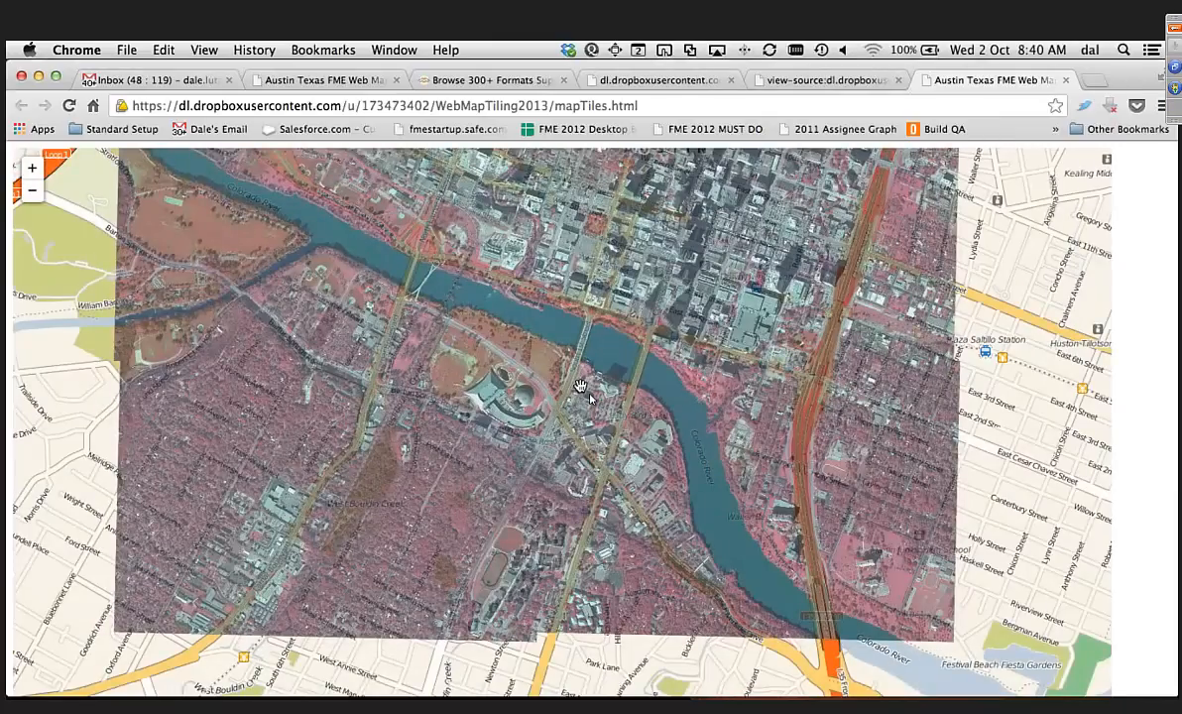
# Step: Switch from Chrome to the slide show and advance the presentation
pyautogui.hotkey('ctrl', 'Left')
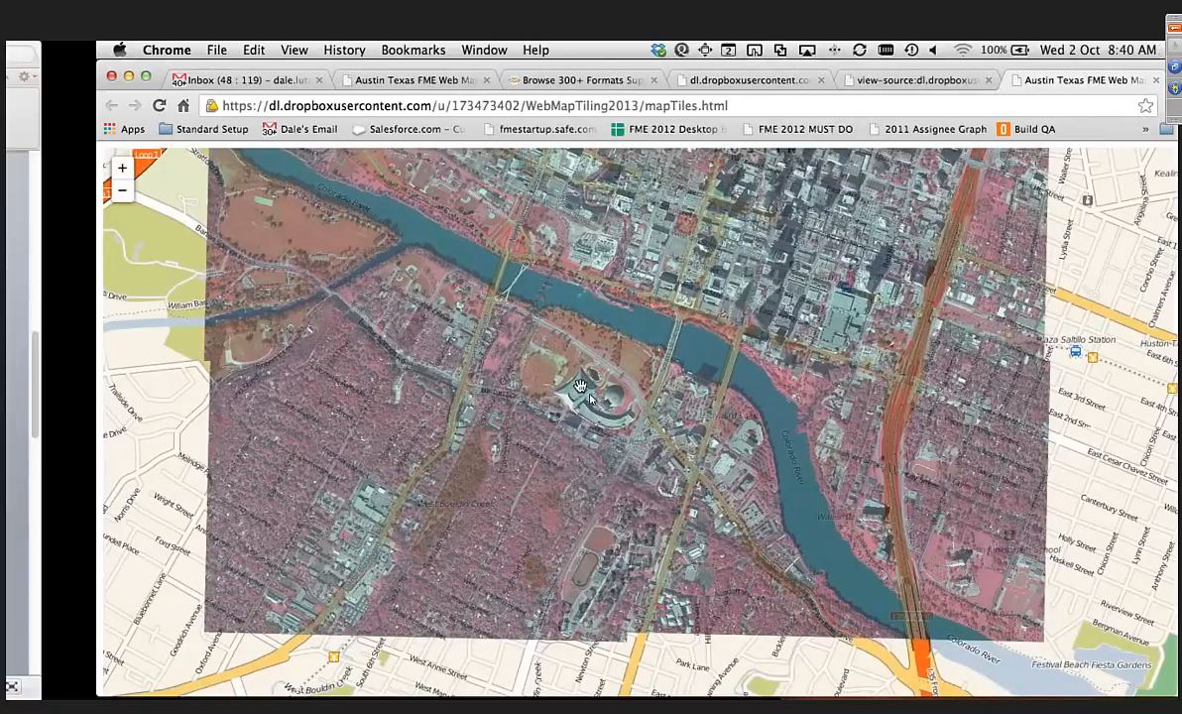
pyautogui.click(72, 686)
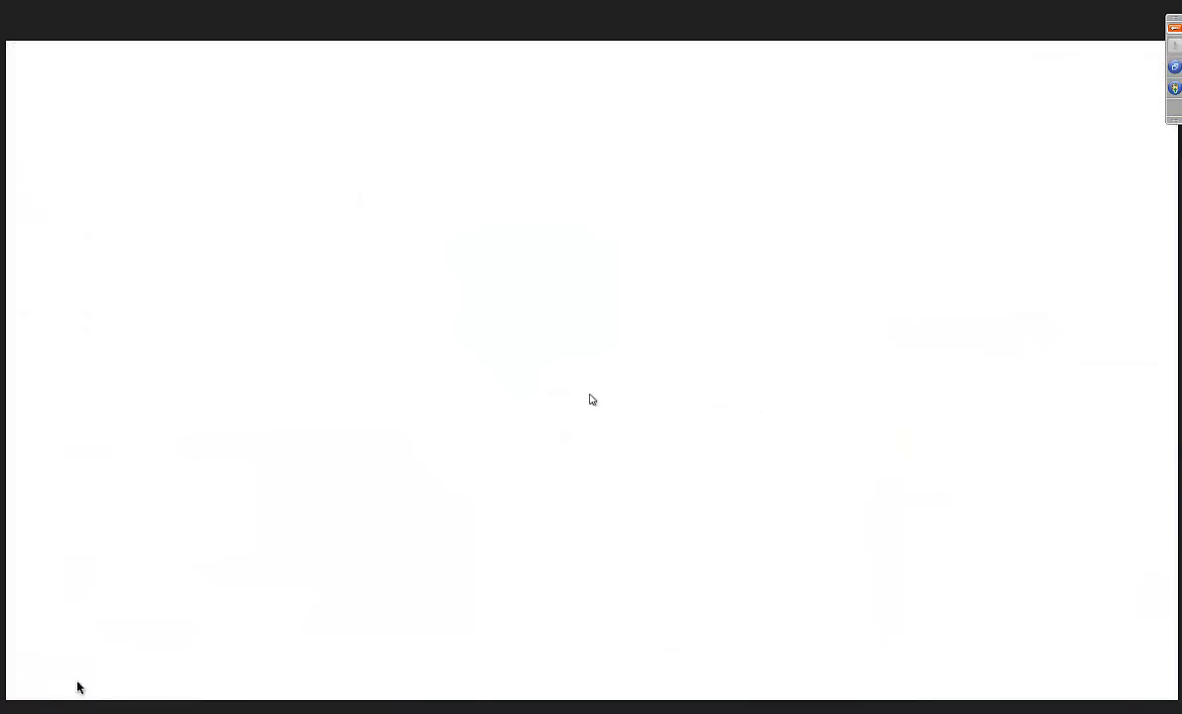
pyautogui.press('Right')
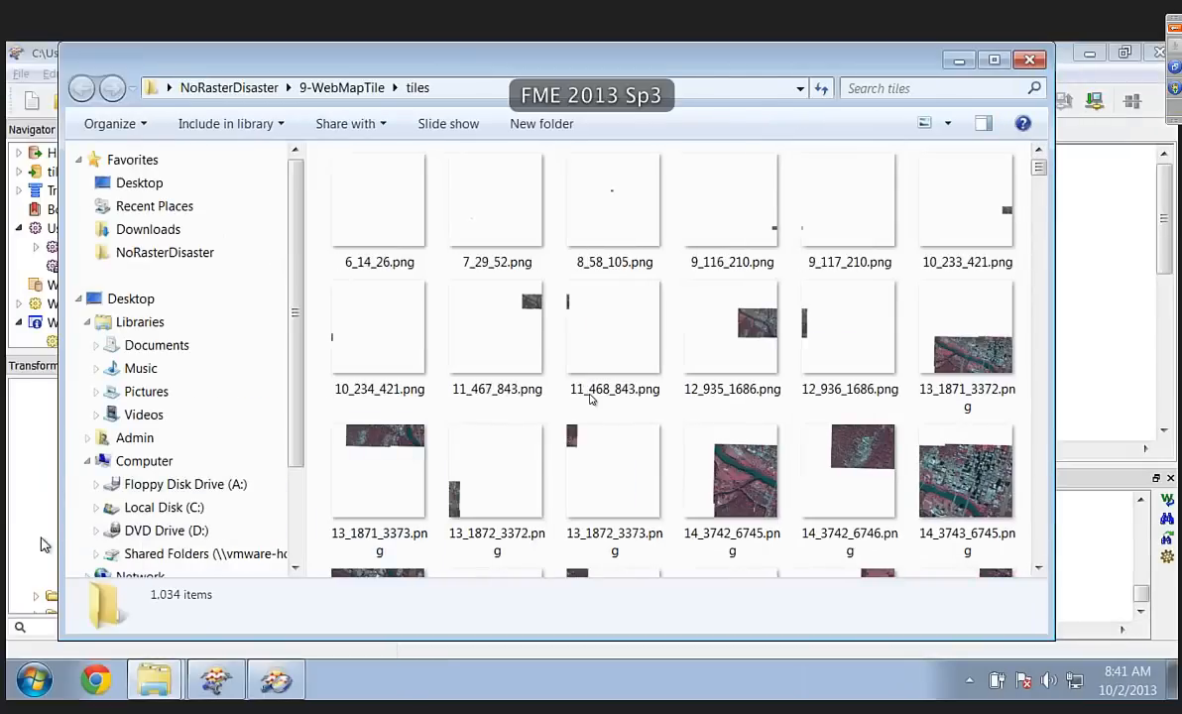
# Step: Close the tiles folder window and open 10-SimpleDrapeHawaii.fmw from the 10-SimpleDrape folder in FME Workbench
pyautogui.click(44, 544)
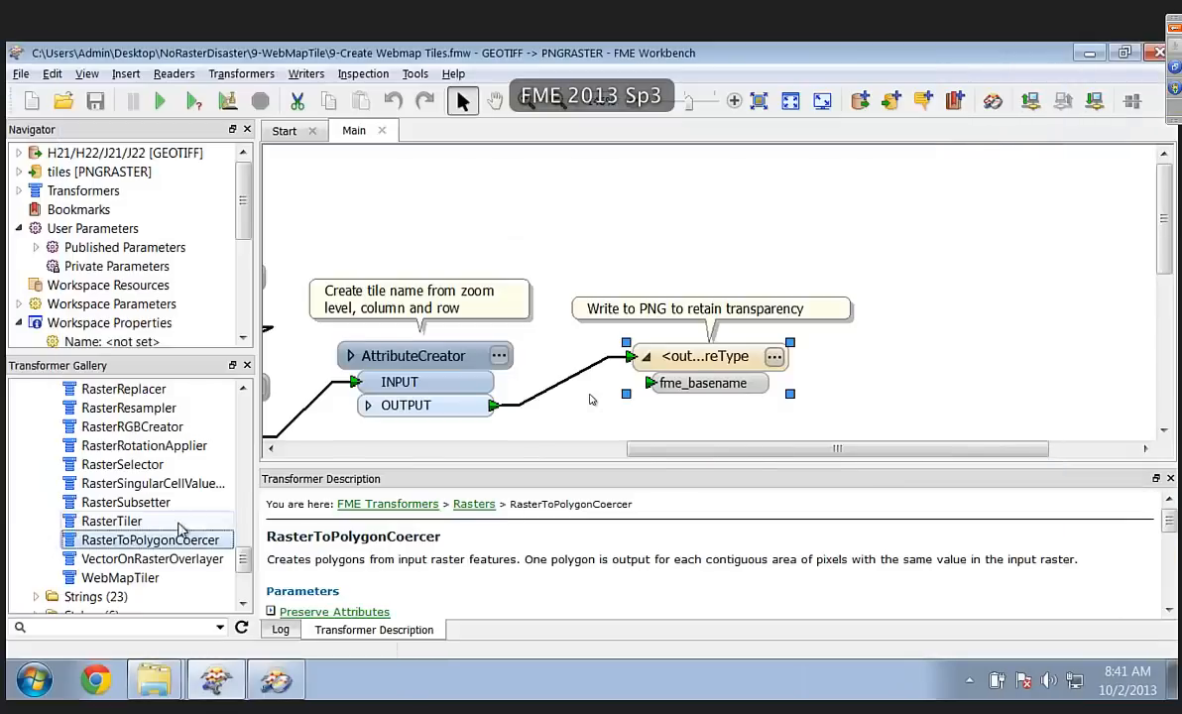
pyautogui.moveTo(157, 671)
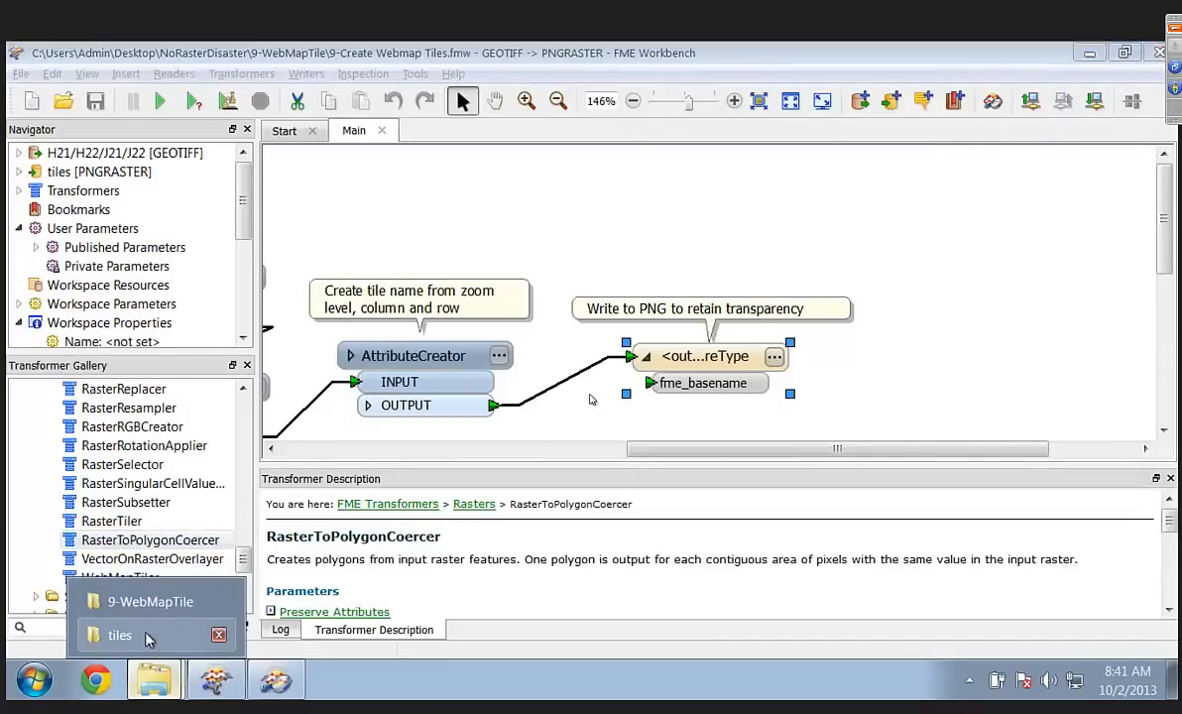
pyautogui.click(219, 635)
pyautogui.click(167, 639)
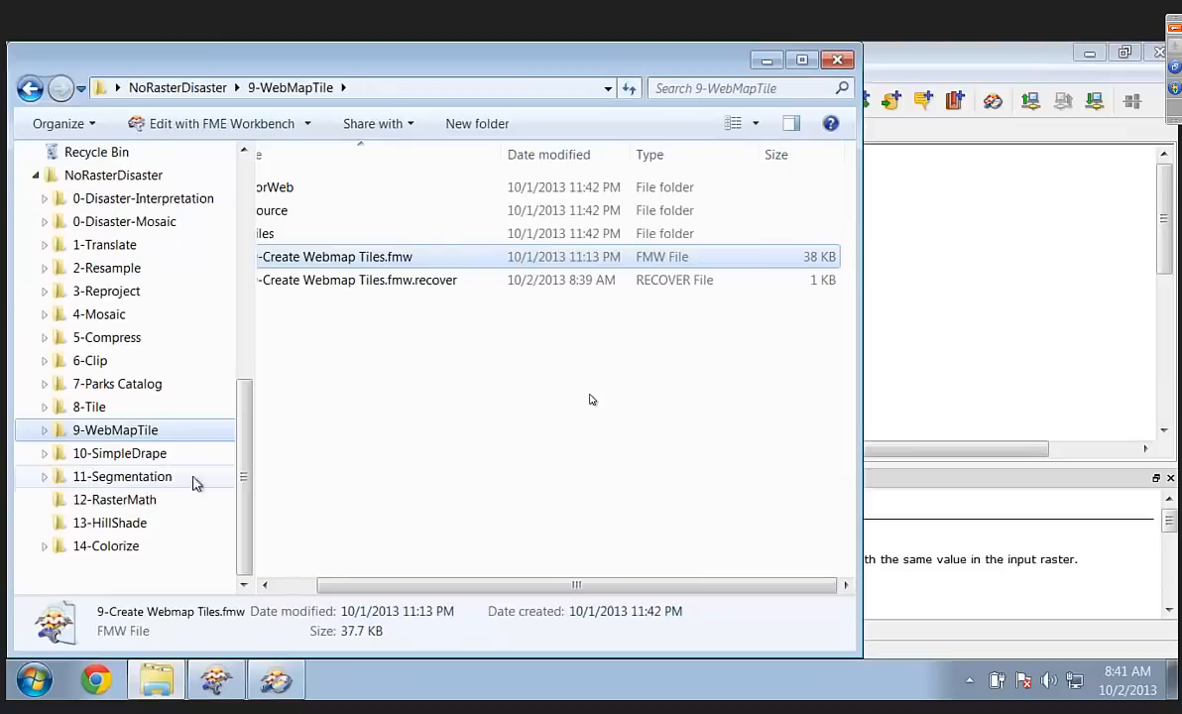
pyautogui.click(144, 458)
pyautogui.moveTo(355, 216); pyautogui.dragTo(950, 251)
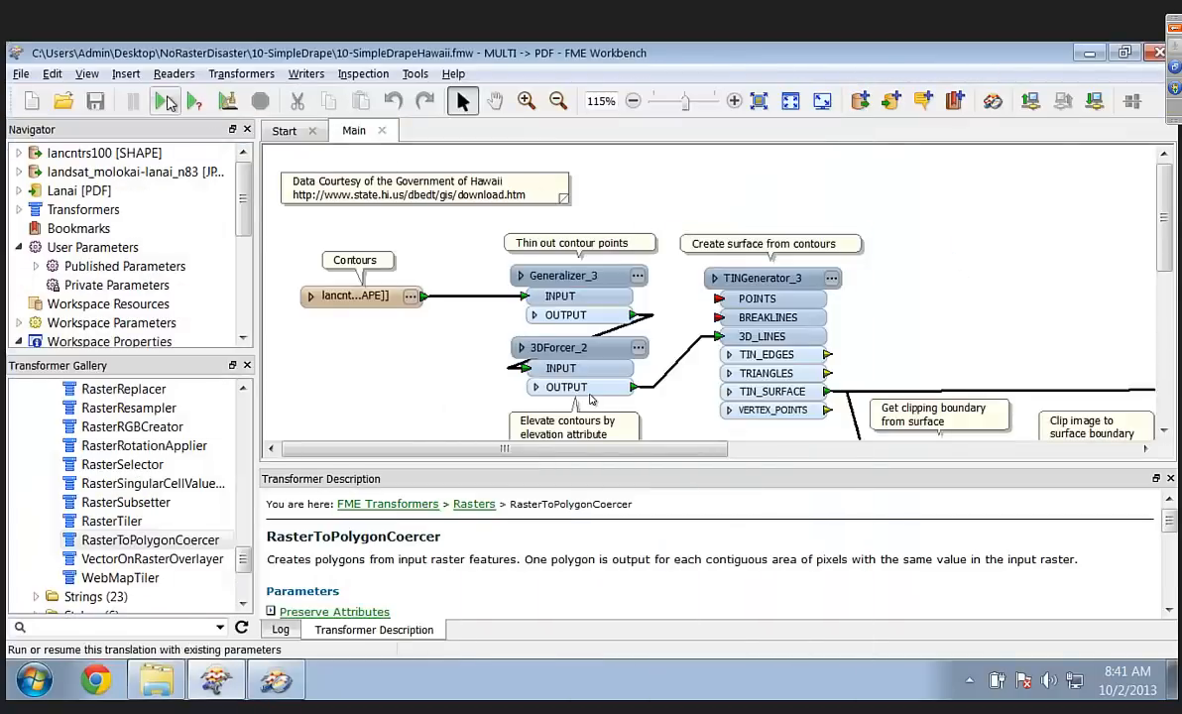
# Step: Run the SimpleDrapeHawaii translation and shrink the log pane to enlarge the workspace canvas
pyautogui.click(160, 100)
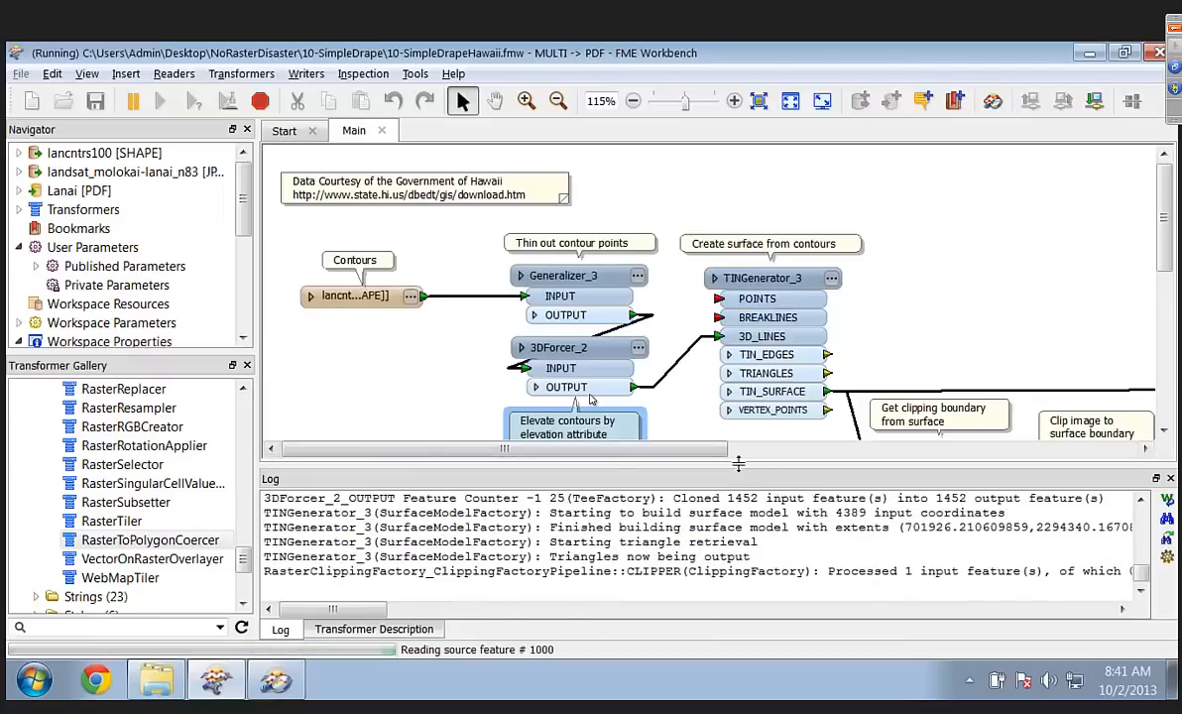
pyautogui.moveTo(738, 463); pyautogui.dragTo(738, 561)
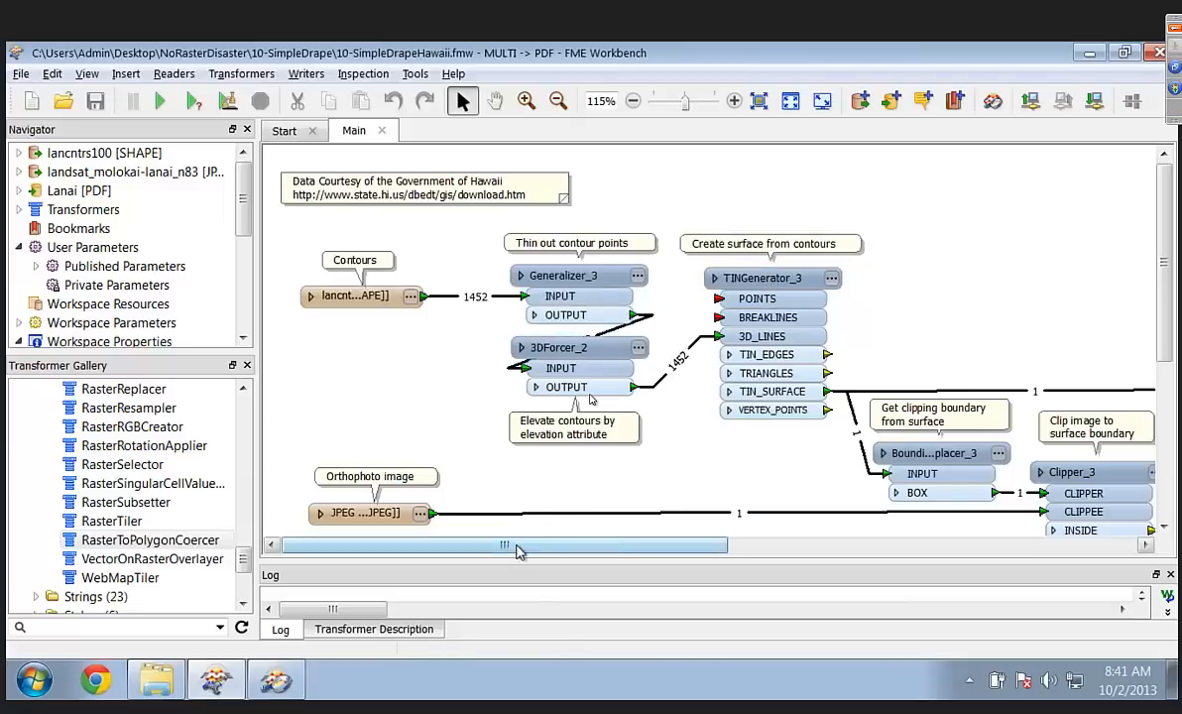
# Step: Examine the workflow from the contour and orthophoto readers through the Clipper and AppearanceAdder to the PDF writer
pyautogui.moveTo(517, 548); pyautogui.dragTo(747, 559)
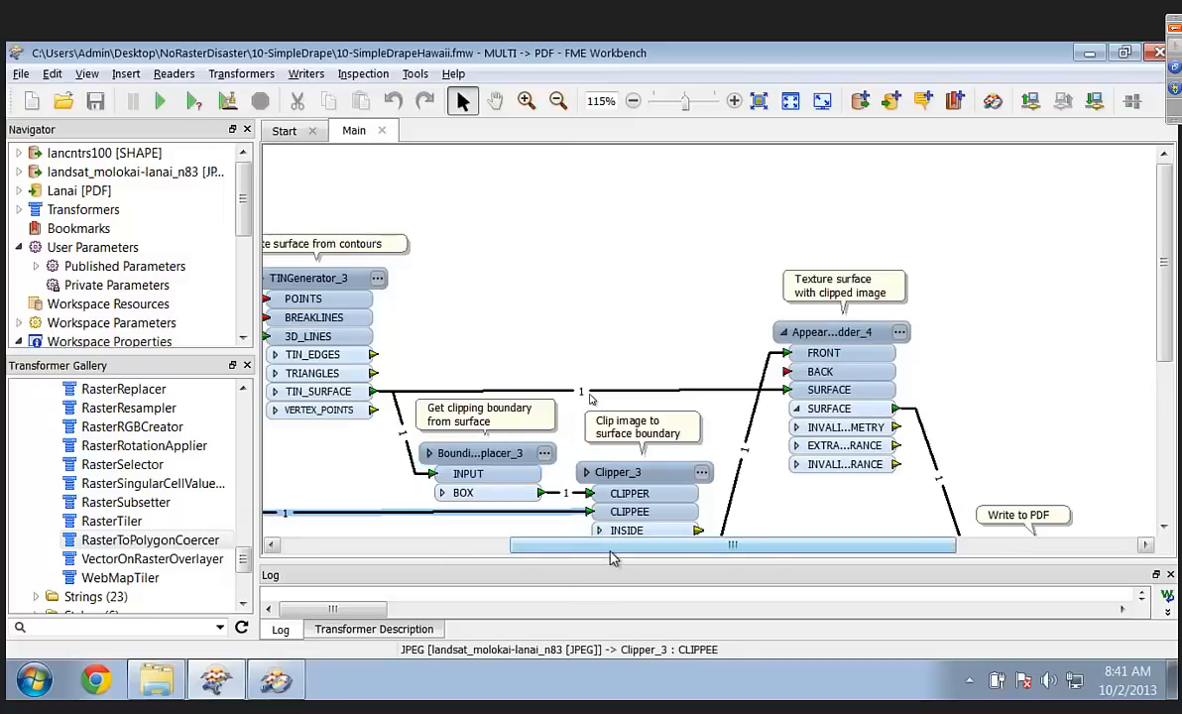
pyautogui.moveTo(1167, 337); pyautogui.dragTo(1167, 372)
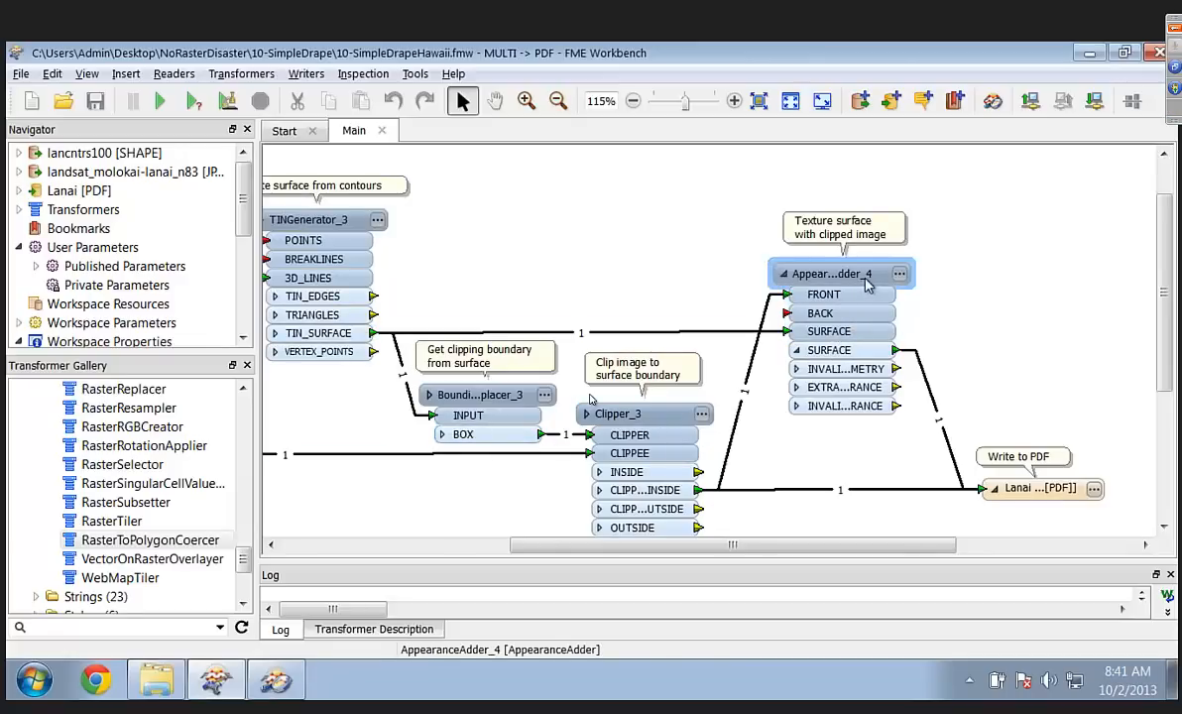
pyautogui.moveTo(868, 285)
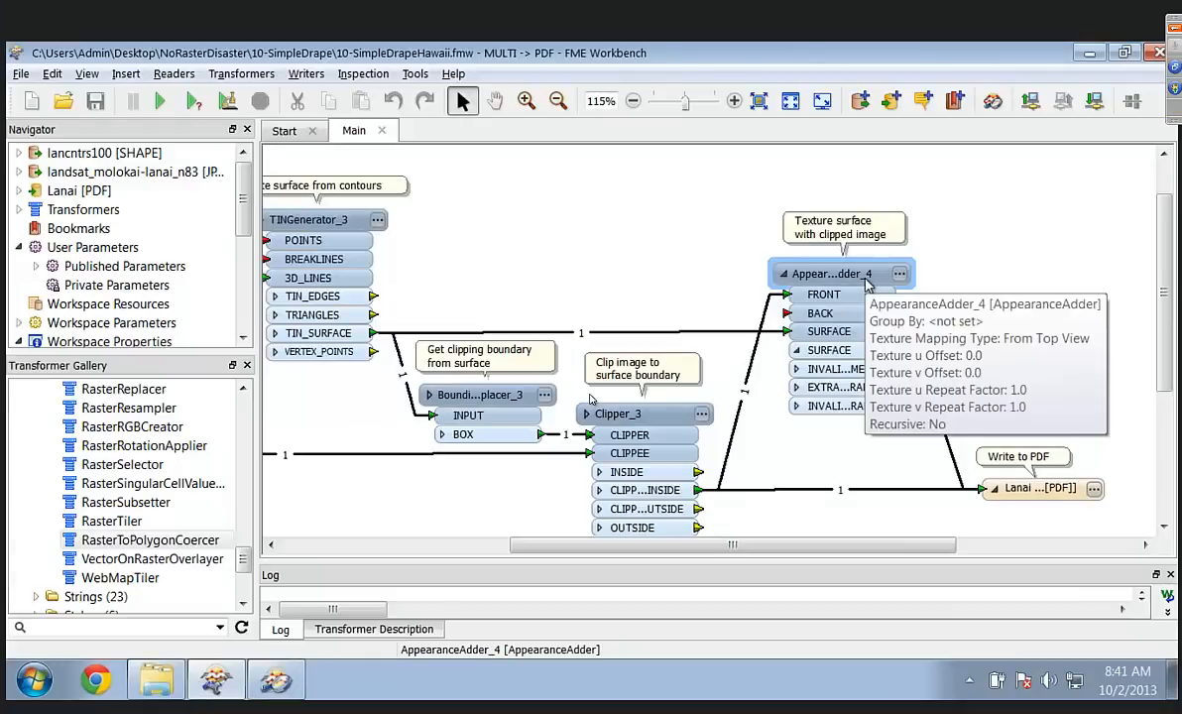
pyautogui.moveTo(561, 545); pyautogui.dragTo(333, 554)
pyautogui.click(357, 454)
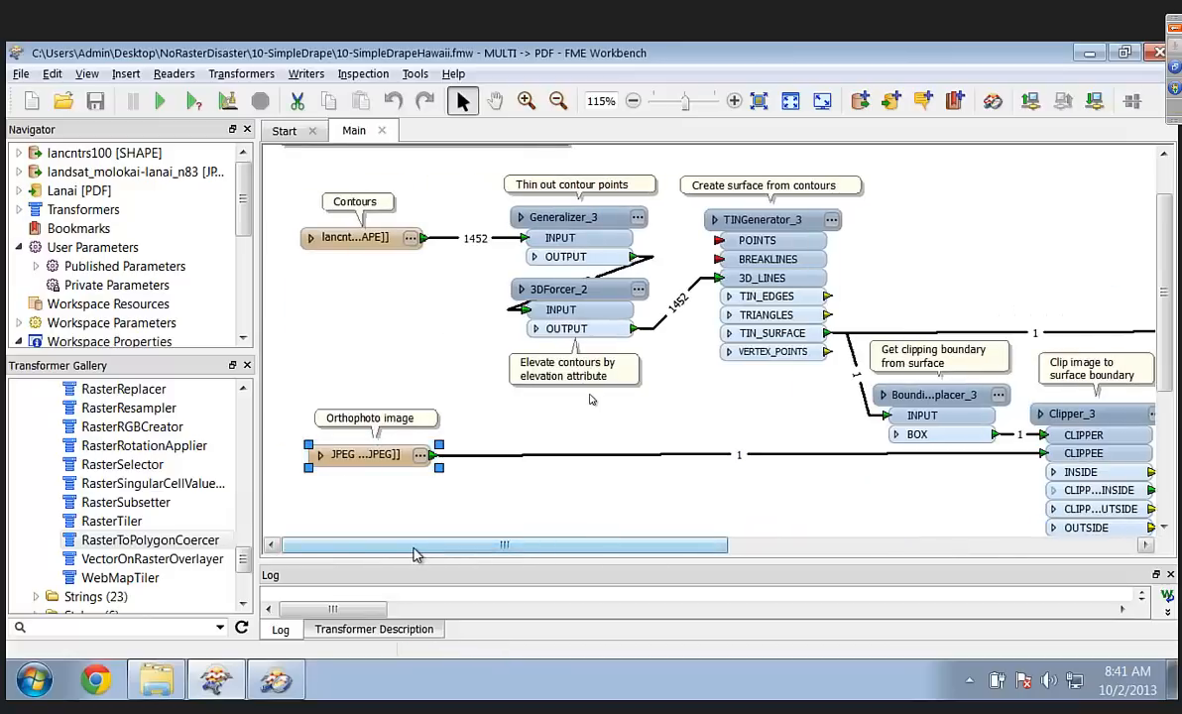
pyautogui.moveTo(416, 556); pyautogui.dragTo(692, 556)
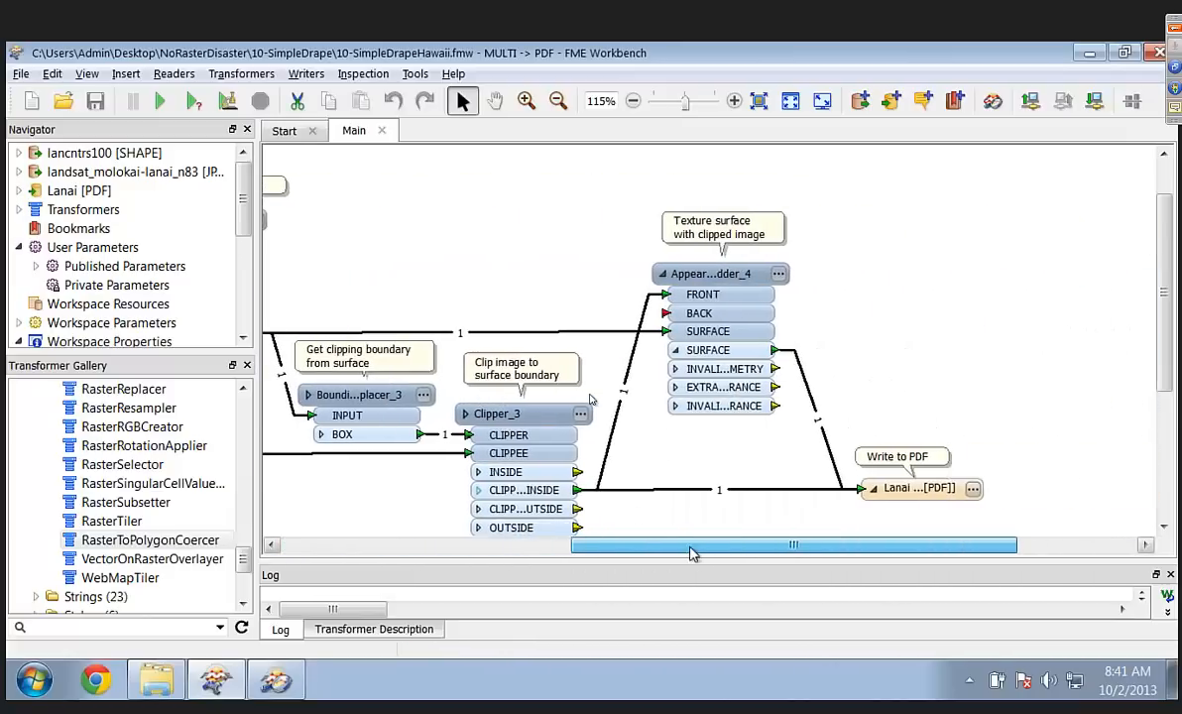
pyautogui.click(484, 413)
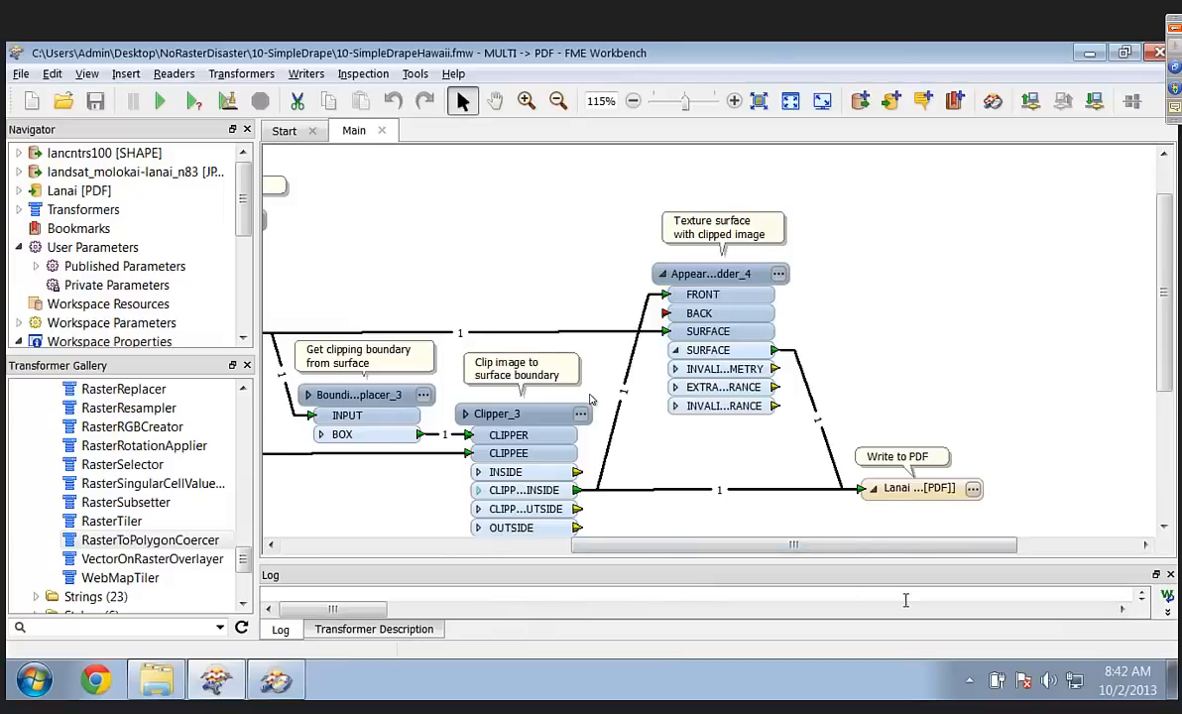
pyautogui.hotkey('ctrl', 'Left')
pyautogui.hotkey('ctrl', 'space')
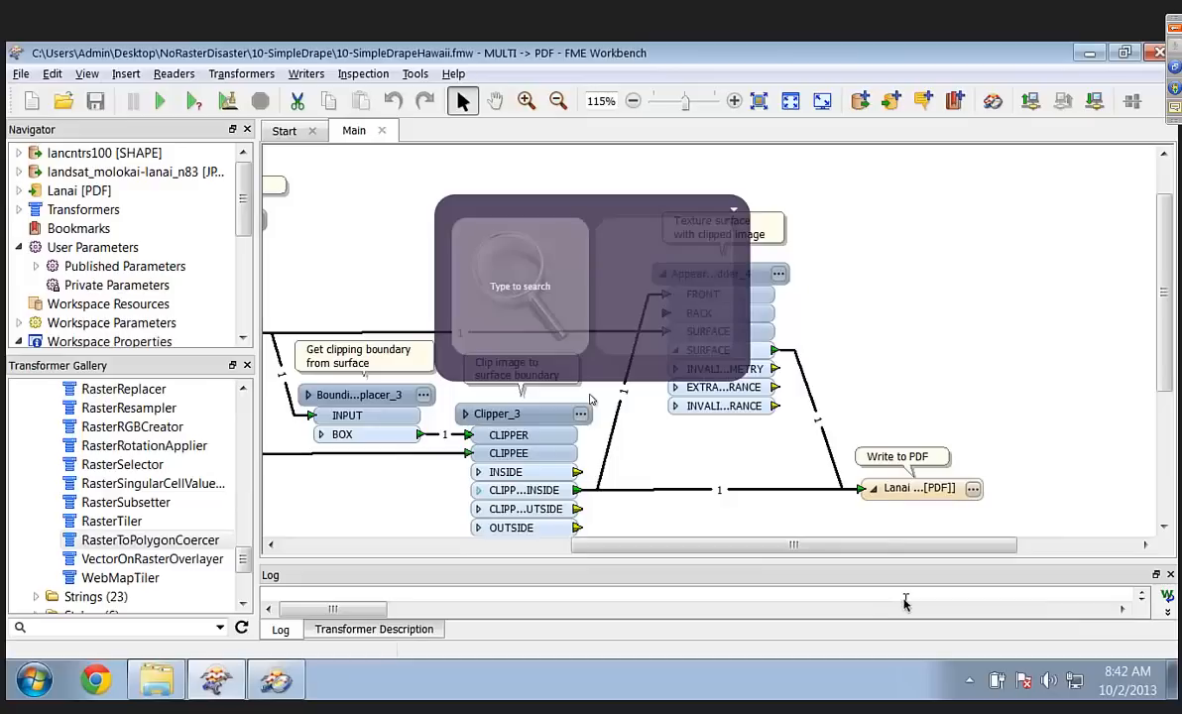
pyautogui.write('pdf')
pyautogui.press('Escape')
pyautogui.hotkey('ctrl', 'space')
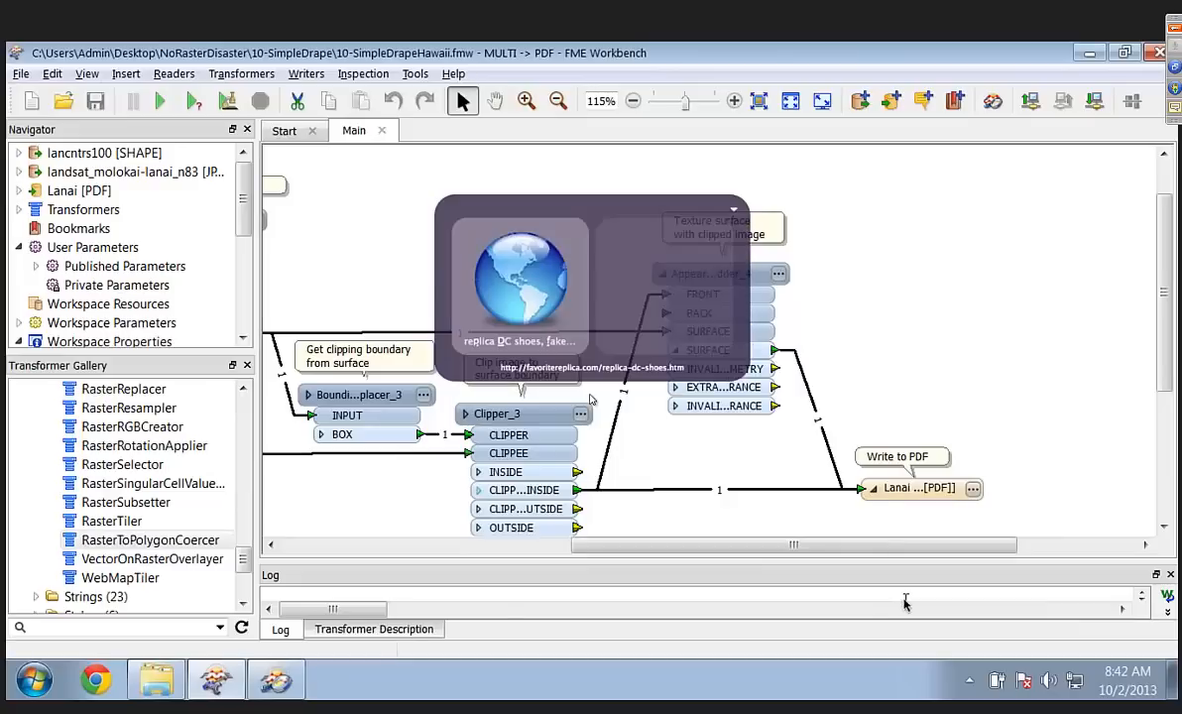
pyautogui.write('adob')
pyautogui.press('Escape')
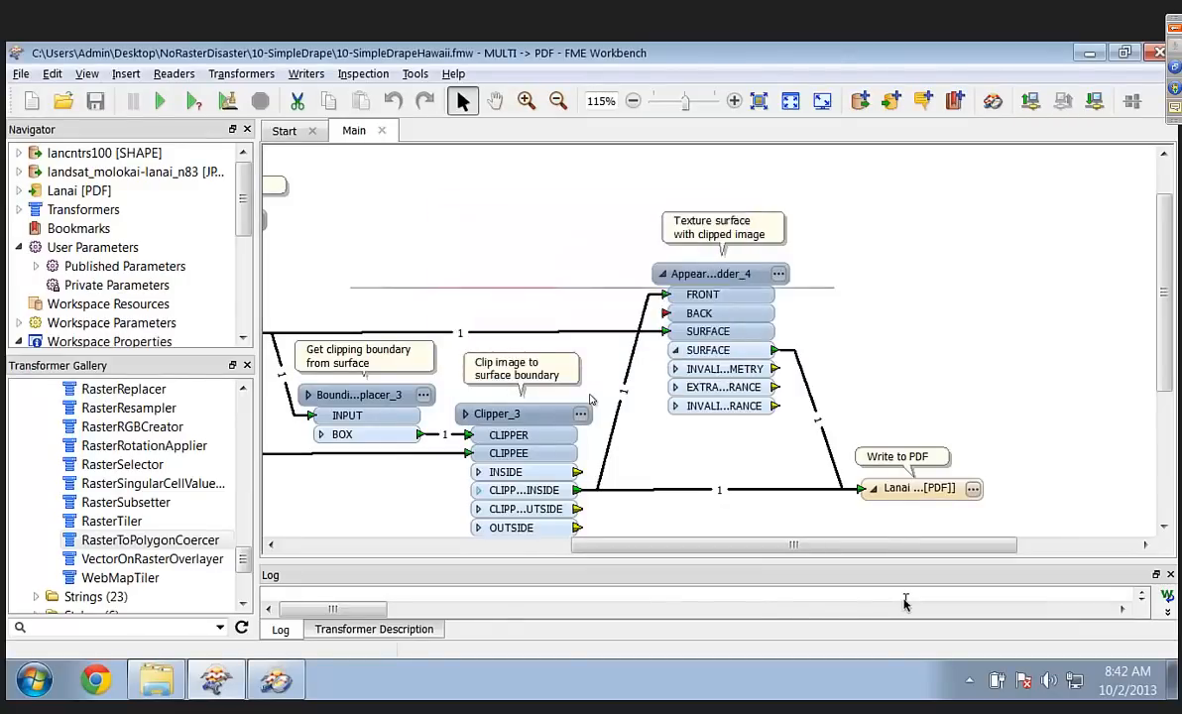
# Step: Switch to Adobe Reader and open the recent file lanai.pdf
pyautogui.hotkey('ctrl', 'space')
pyautogui.write('adobe r')
pyautogui.press('Return')
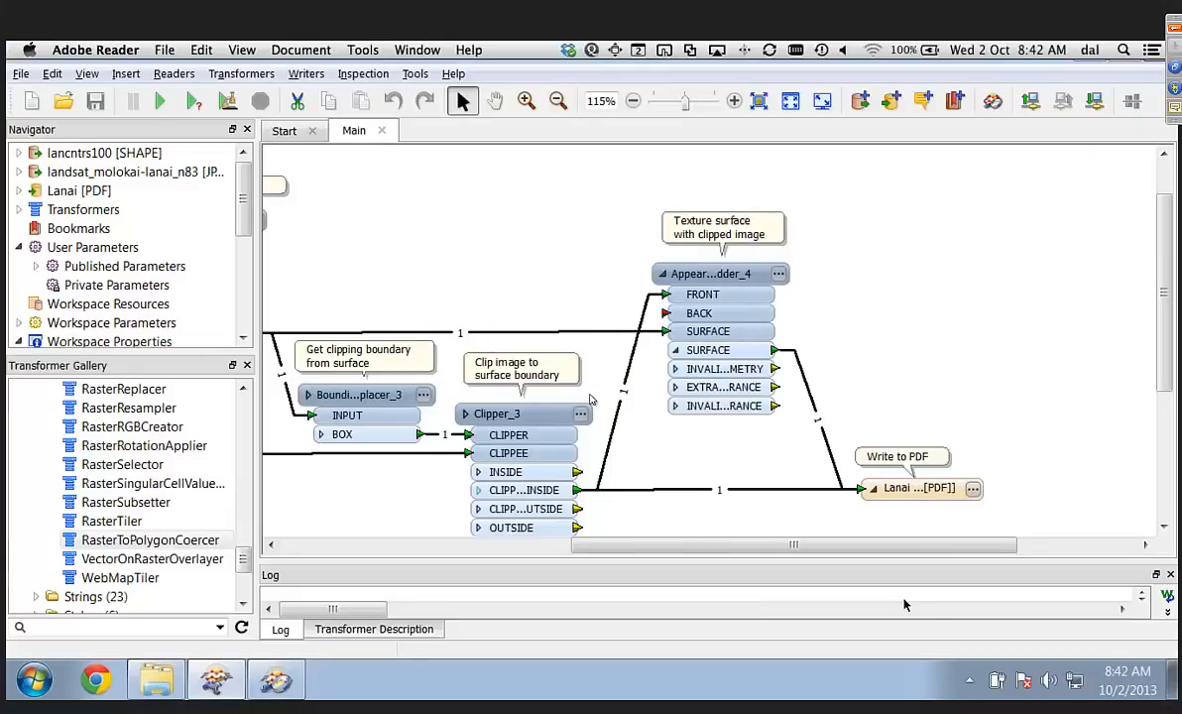
pyautogui.click(165, 50)
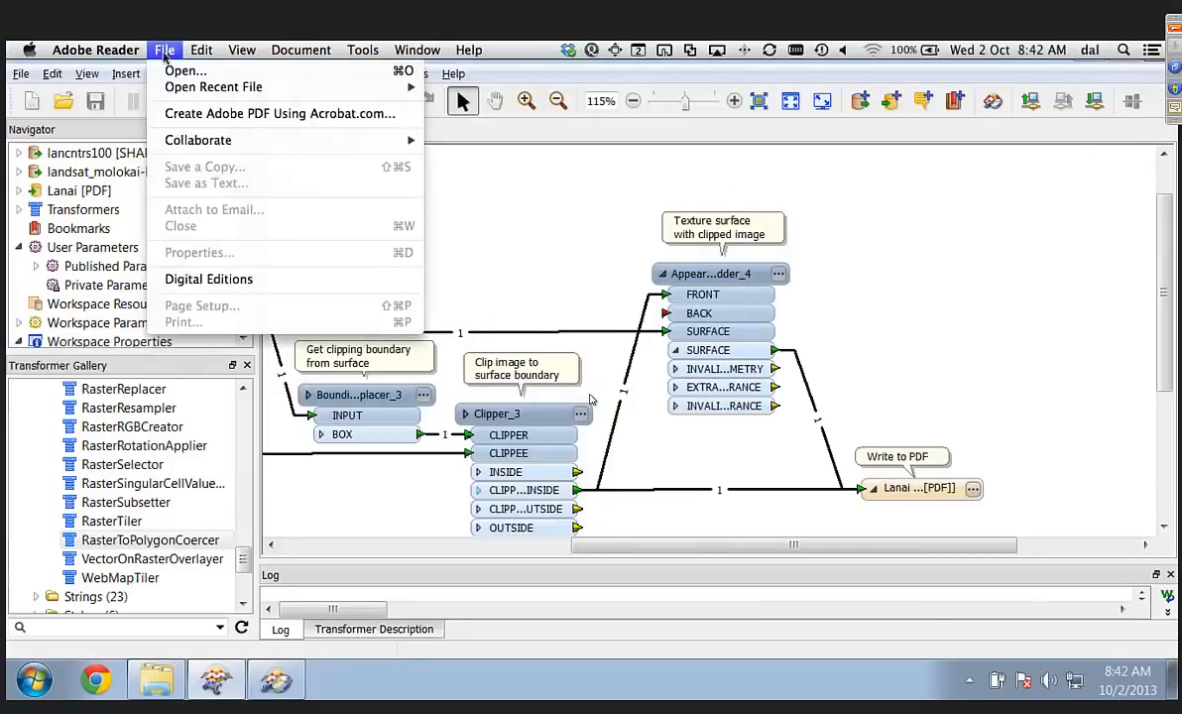
pyautogui.moveTo(228, 86)
pyautogui.click(468, 88)
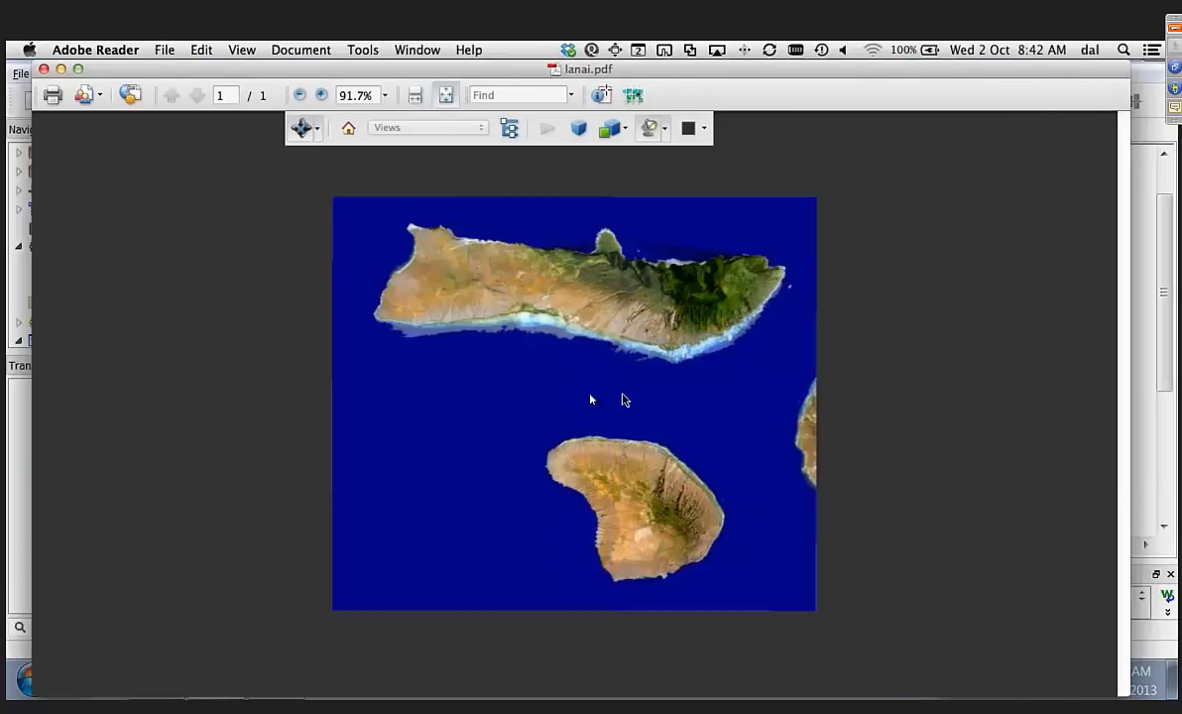
# Step: Orbit and zoom the draped 3D island model in lanai.pdf to inspect its terrain, and close the PDF
pyautogui.moveTo(502, 496); pyautogui.dragTo(652, 440)
pyautogui.scroll(10, 641, 448)
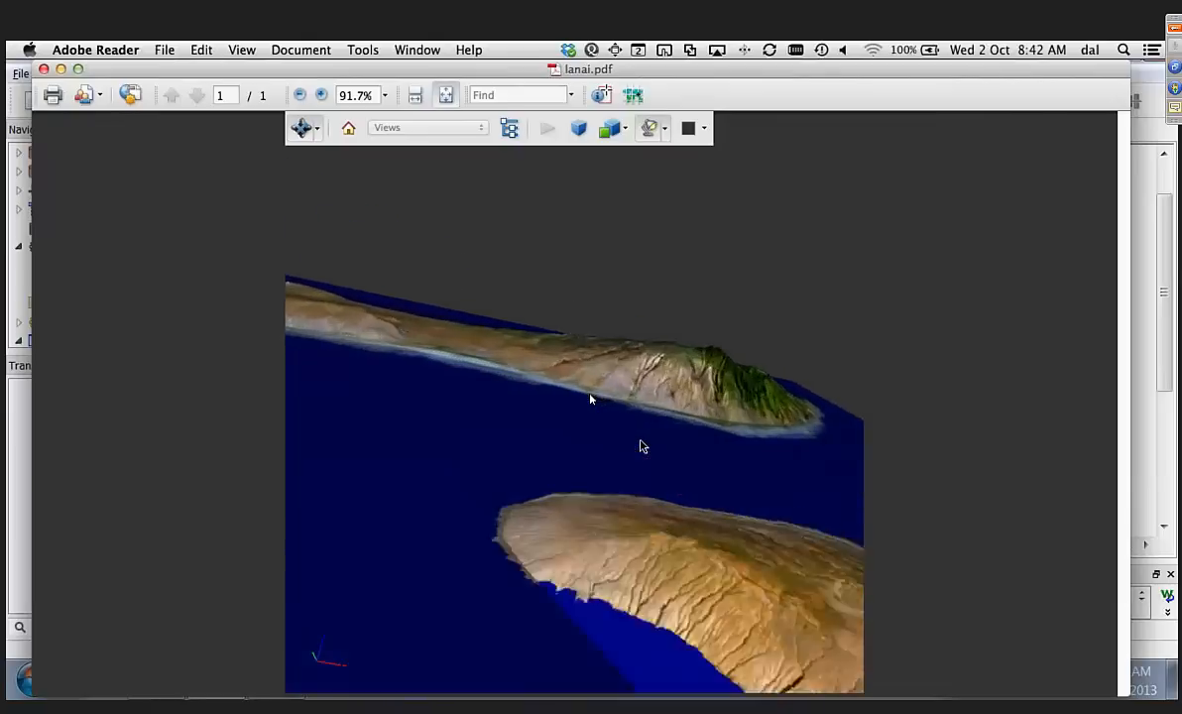
pyautogui.scroll(-3, 640, 442)
pyautogui.moveTo(727, 461); pyautogui.dragTo(695, 472)
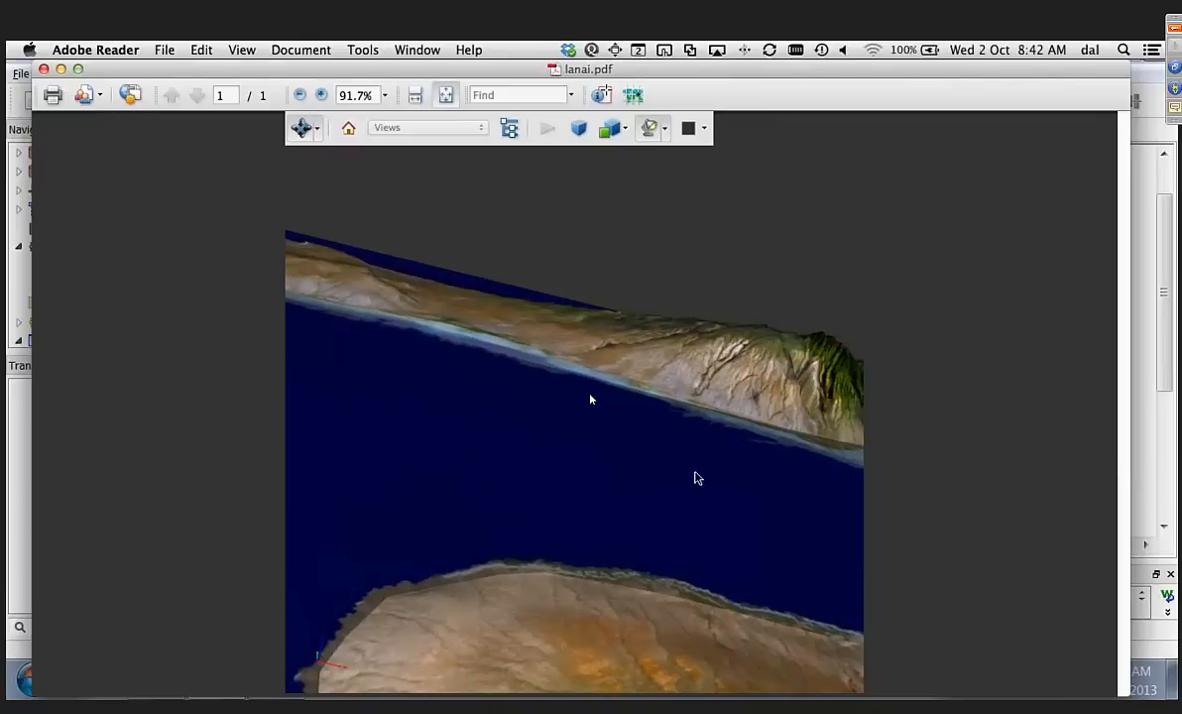
pyautogui.moveTo(620, 438)
pyautogui.mouseDown()
pyautogui.moveTo(582, 505)
pyautogui.moveTo(626, 423)
pyautogui.mouseUp()
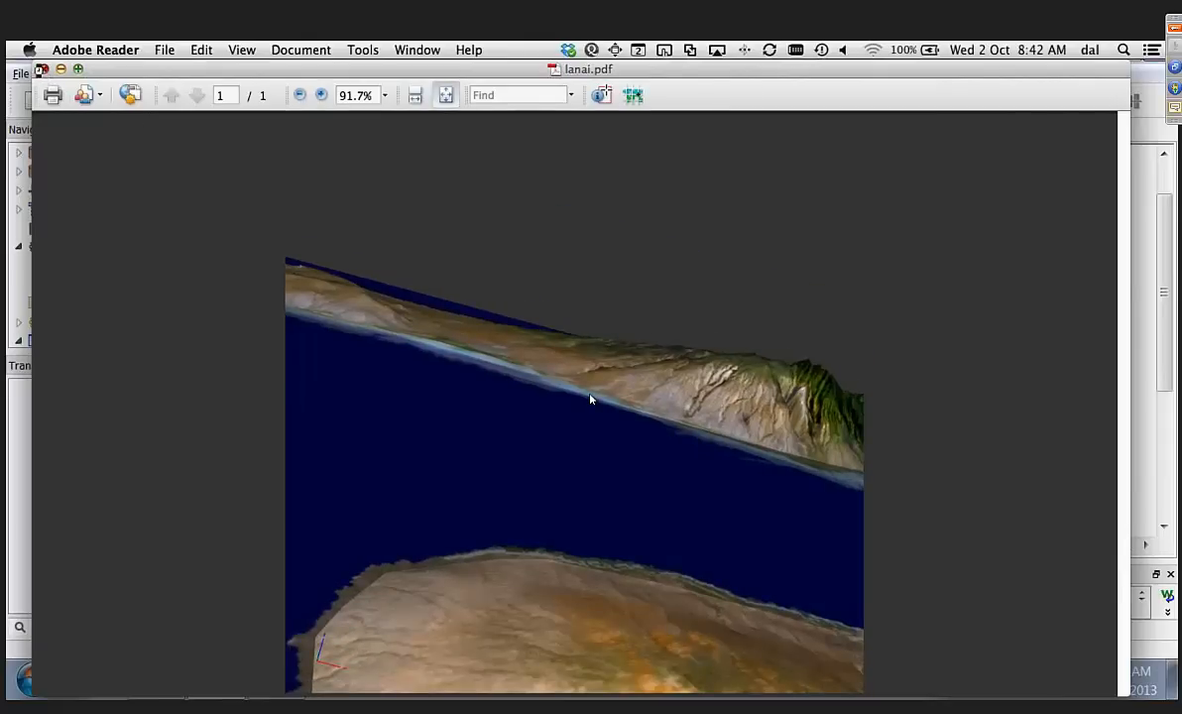
pyautogui.click(44, 69)
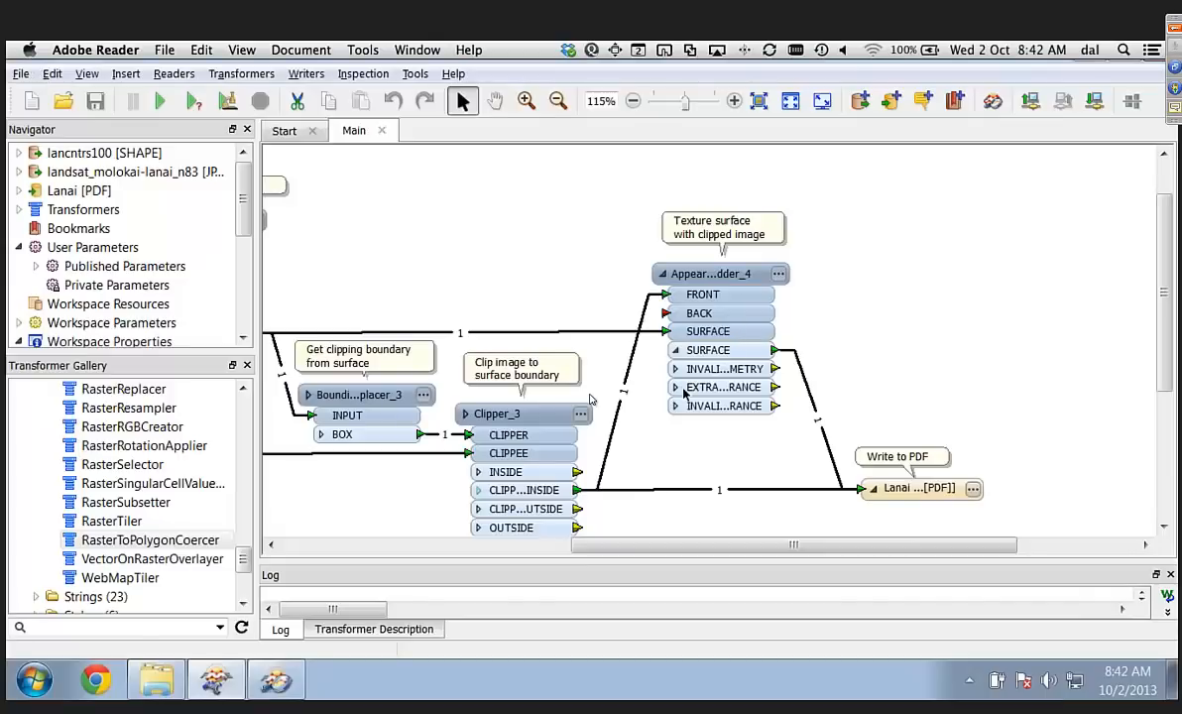
# Step: Return to the slide show and advance to the Power slide of Avoid Raster Disaster 11
pyautogui.hotkey('ctrl', 'Right')
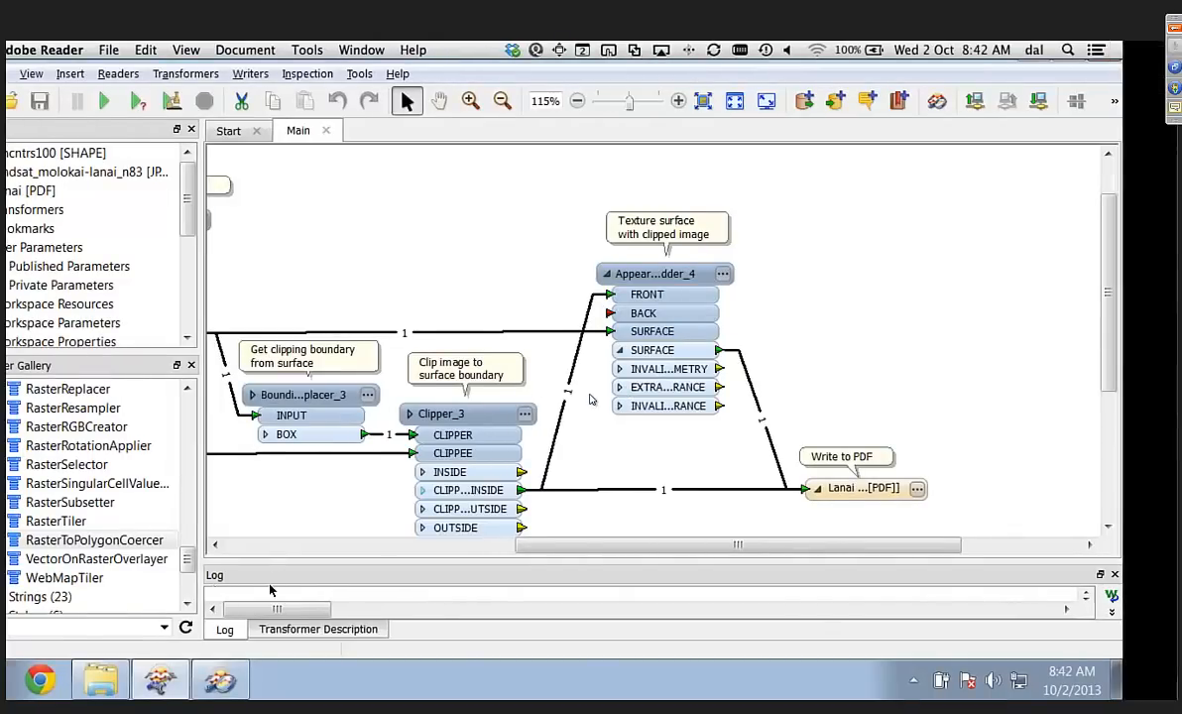
pyautogui.press('Escape')
pyautogui.click(72, 687)
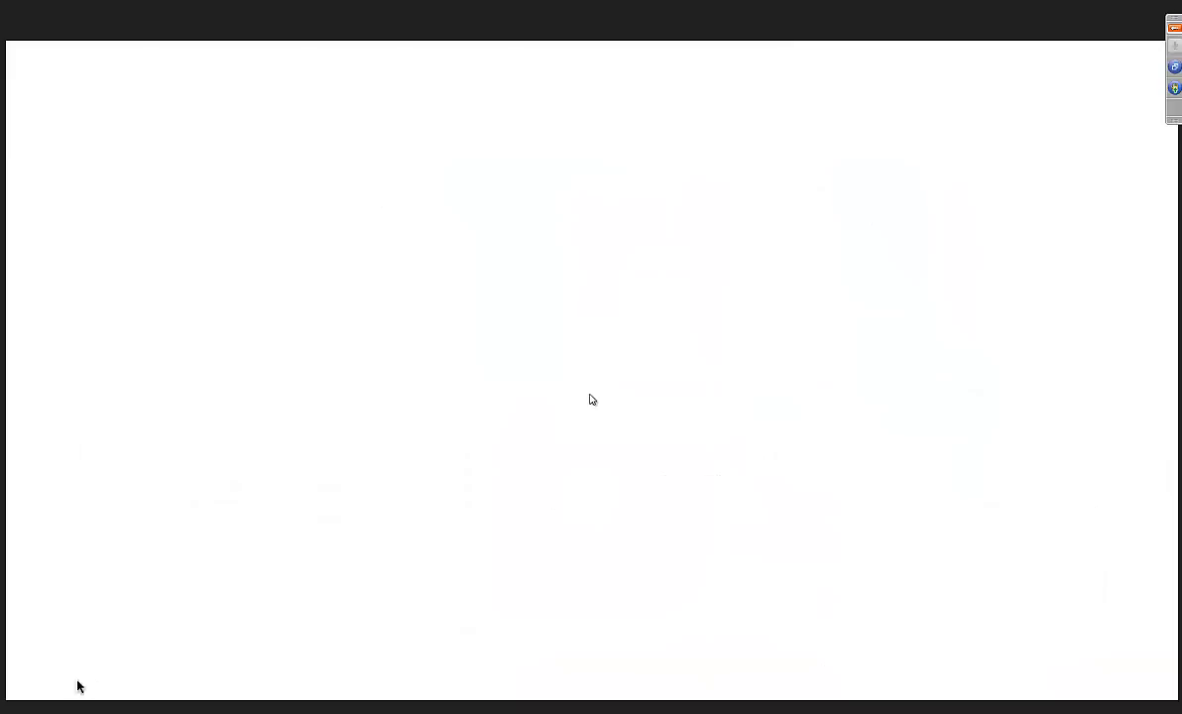
pyautogui.press('Right')
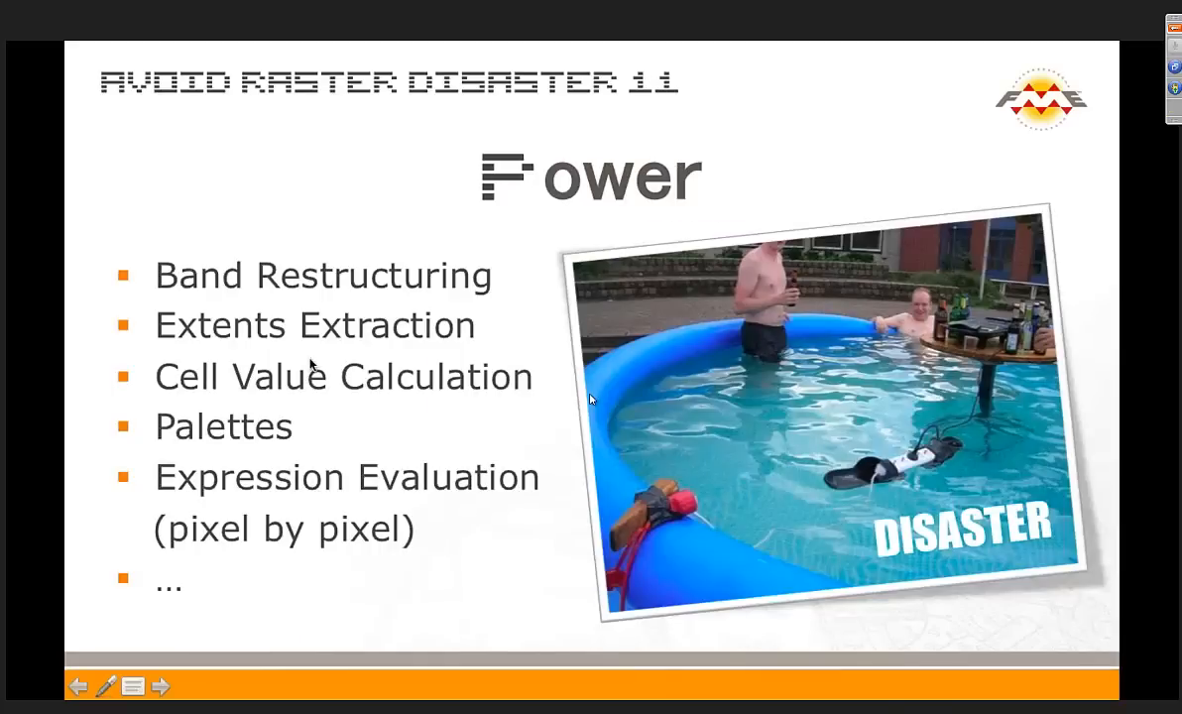
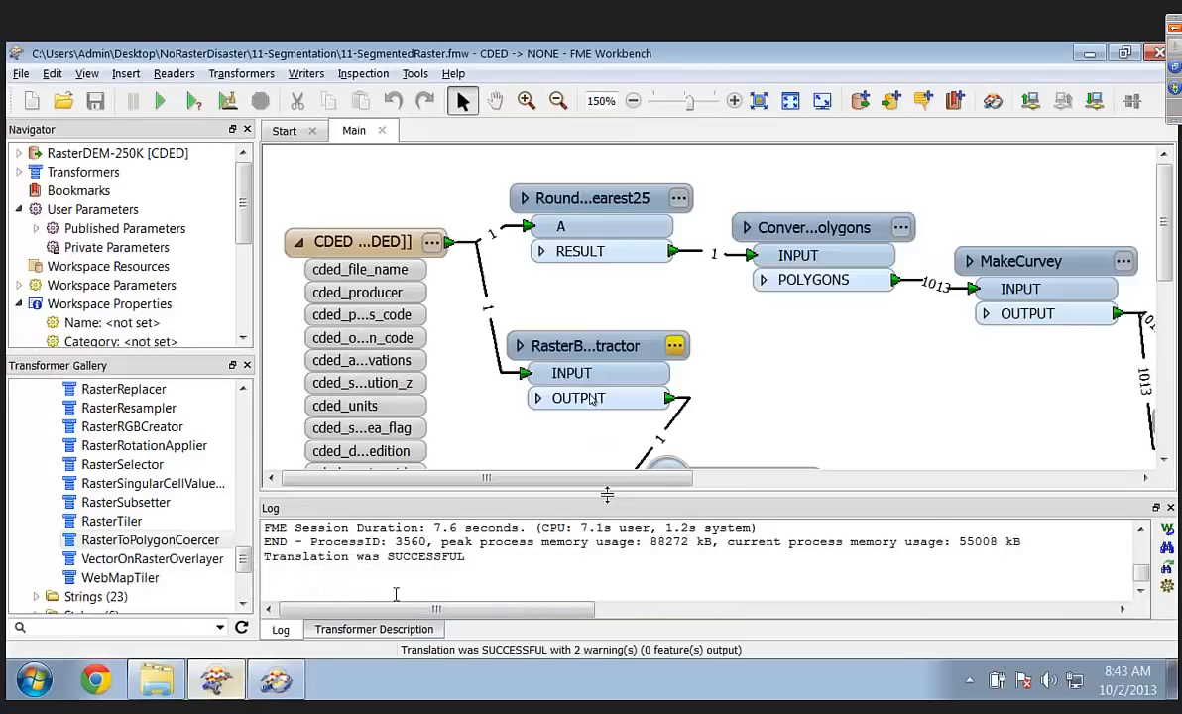
# Step: Inspect the parameters of the ConvertToPolygons and RoundToNearest25 transformers, leaving both dialogs without changes
pyautogui.click(908, 234)
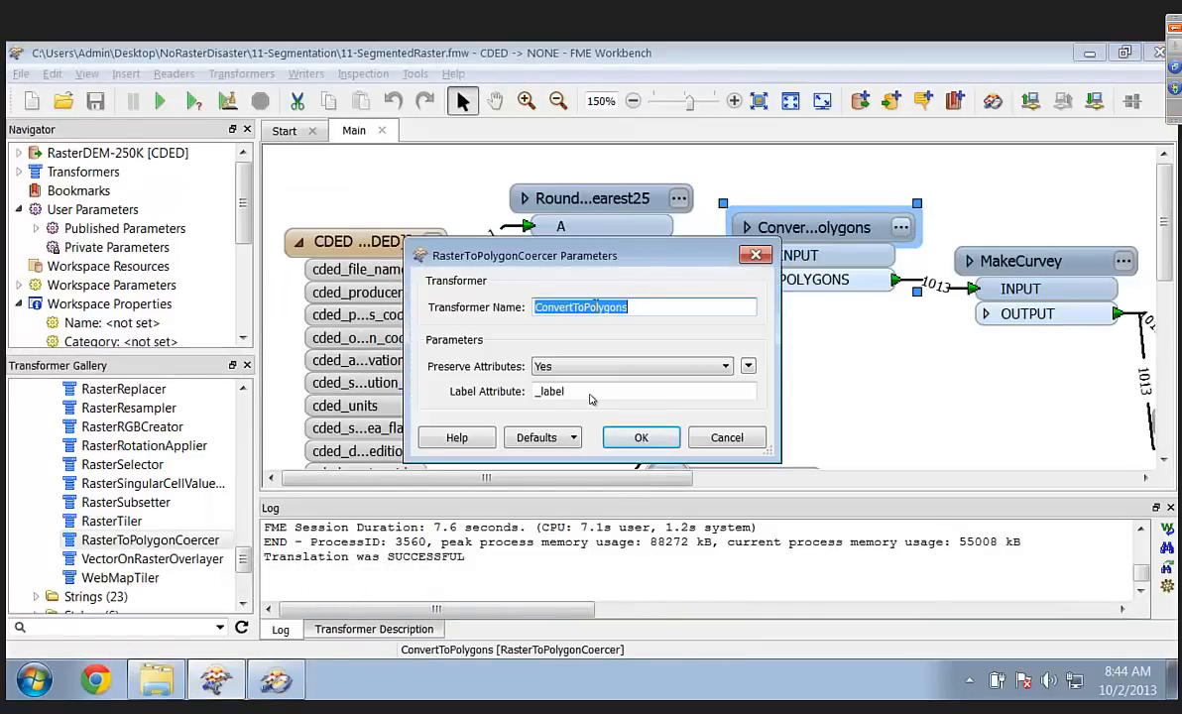
pyautogui.click(724, 440)
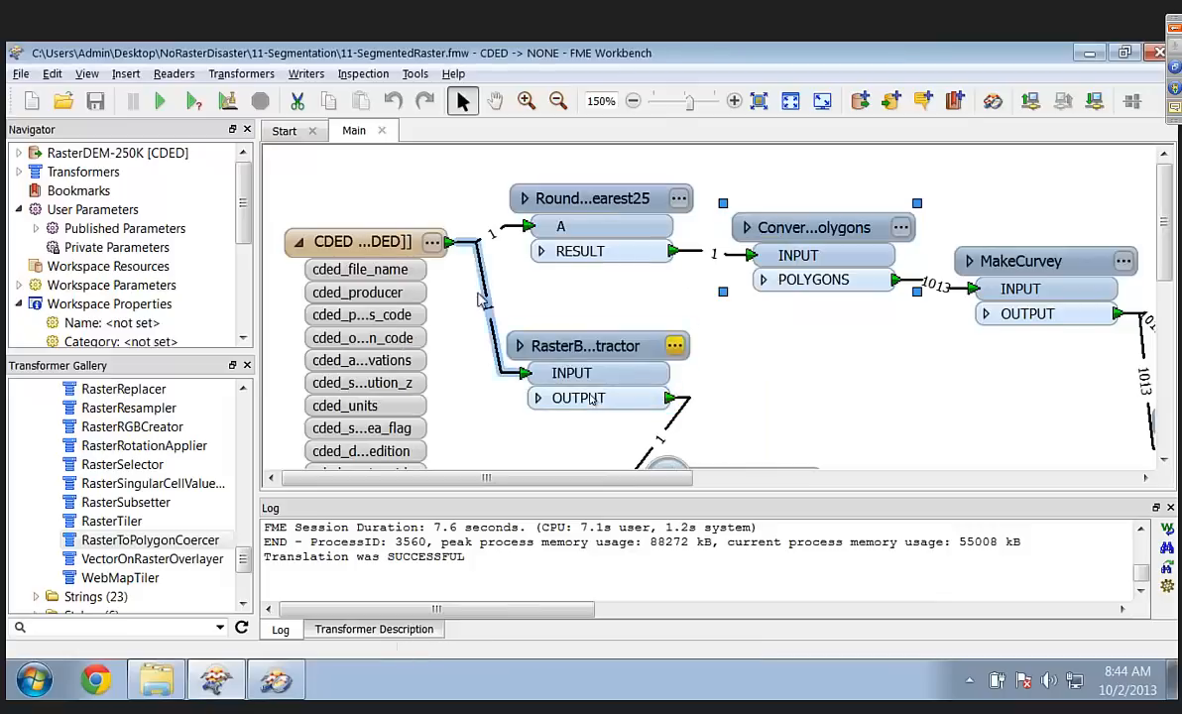
pyautogui.click(678, 198)
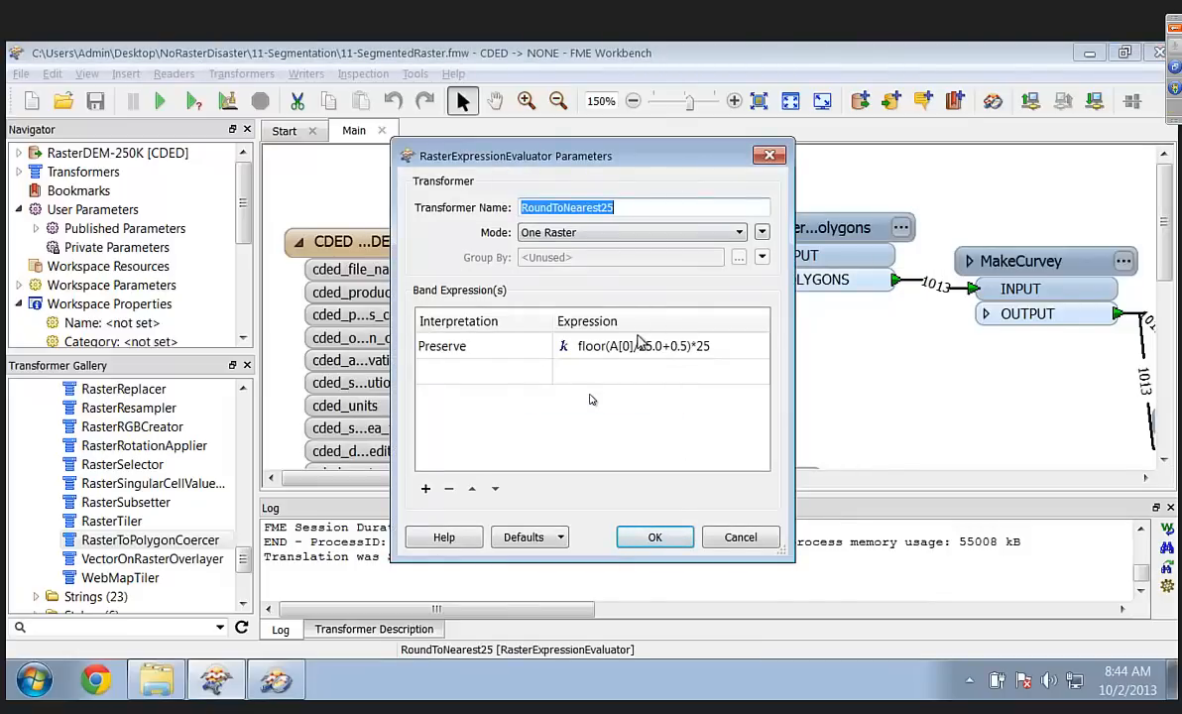
pyautogui.click(769, 156)
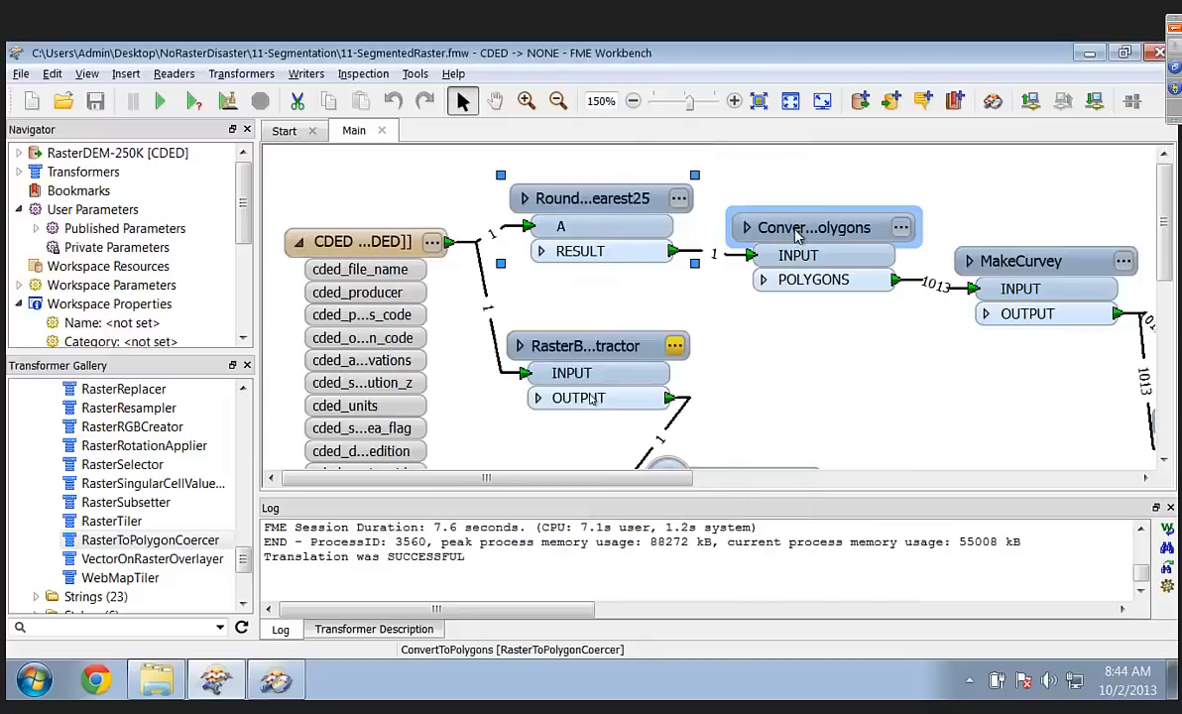
# Step: Review the MakeCurvey generalizer parameters without changing them, and switch to FME Data Inspector
pyautogui.doubleClick(1008, 265)
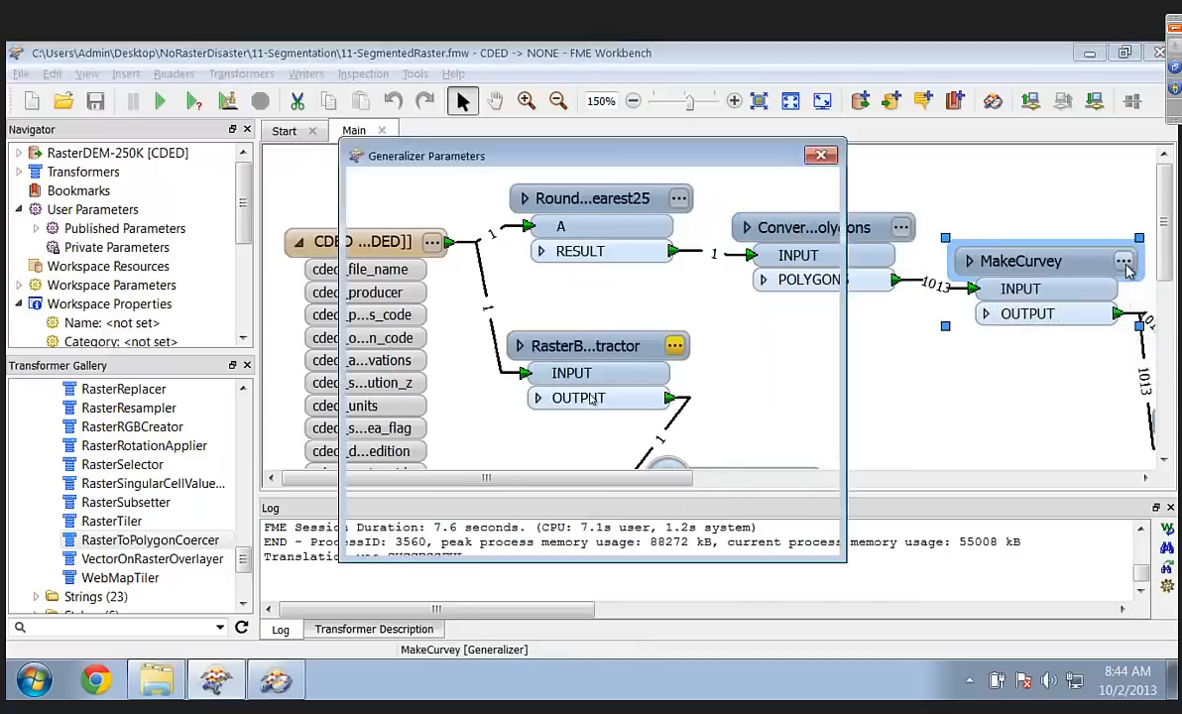
pyautogui.click(788, 537)
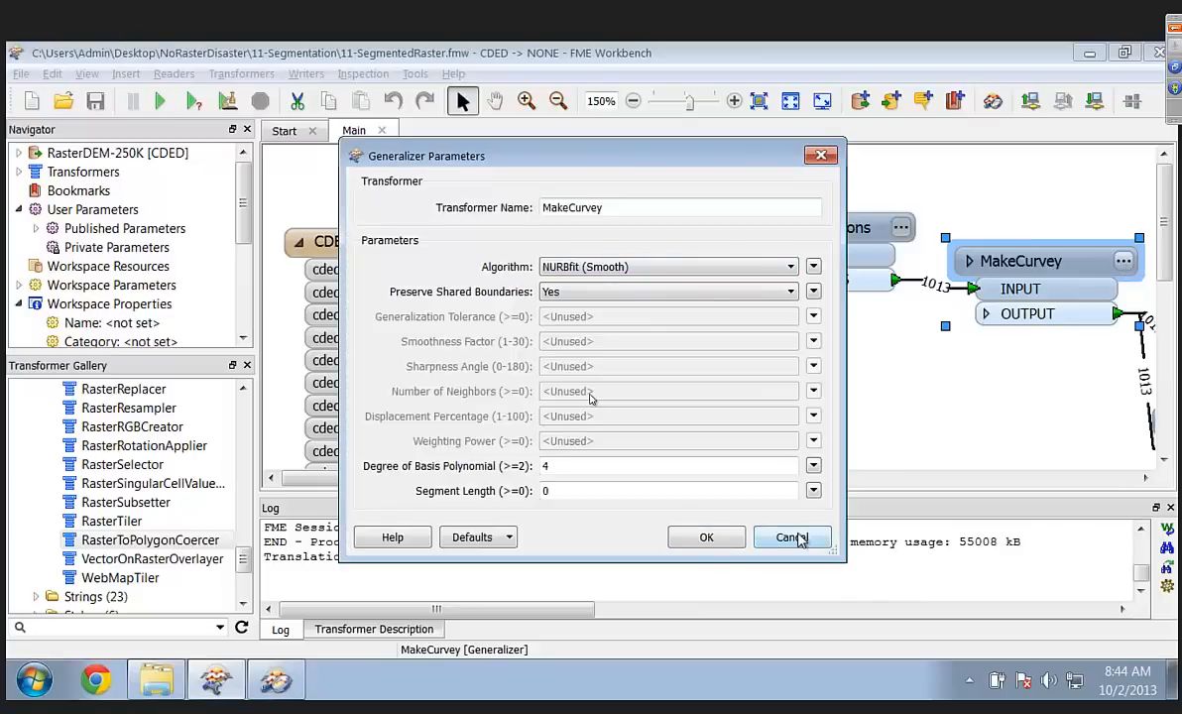
pyautogui.click(278, 686)
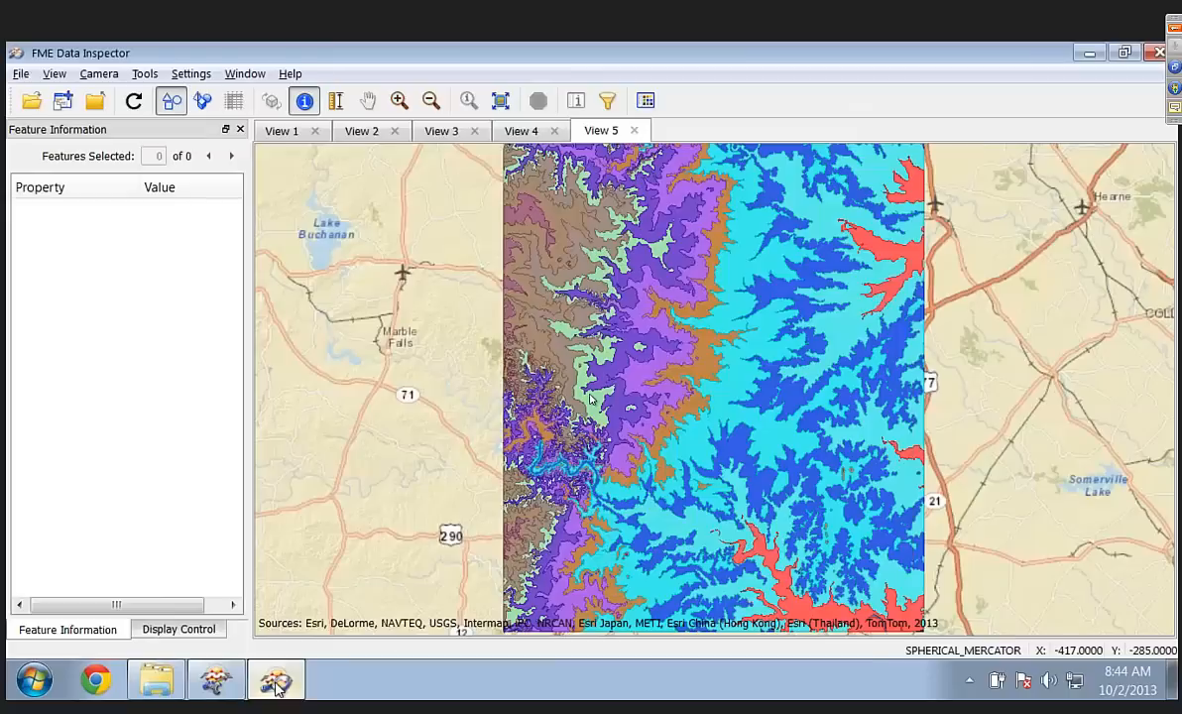
# Step: Hide the background map, Ramped and Elevation layers in View 5 so that only OriginalRaster is displayed
pyautogui.click(184, 631)
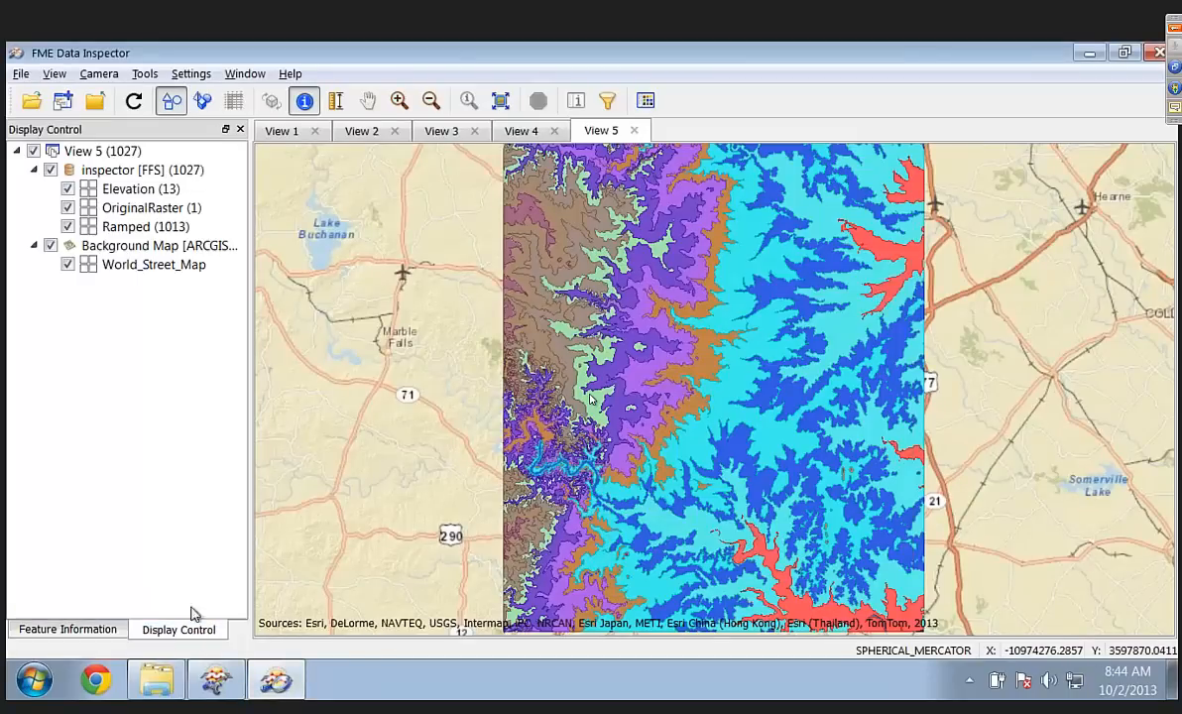
pyautogui.click(50, 246)
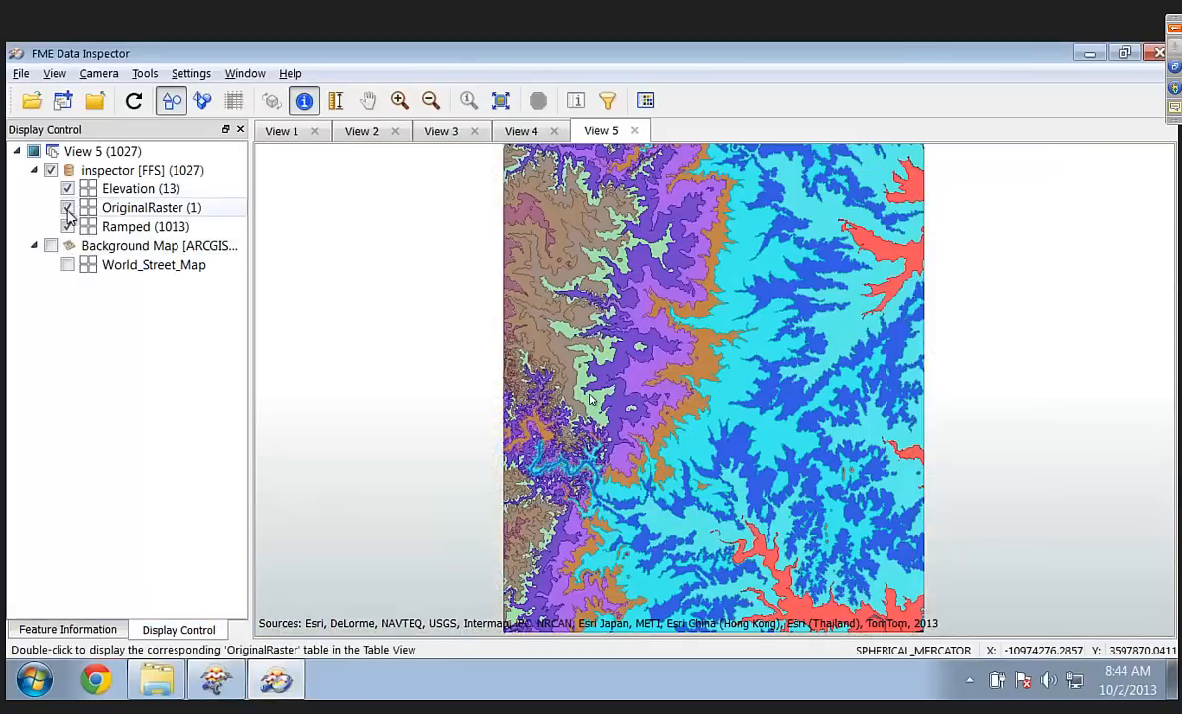
pyautogui.click(69, 189)
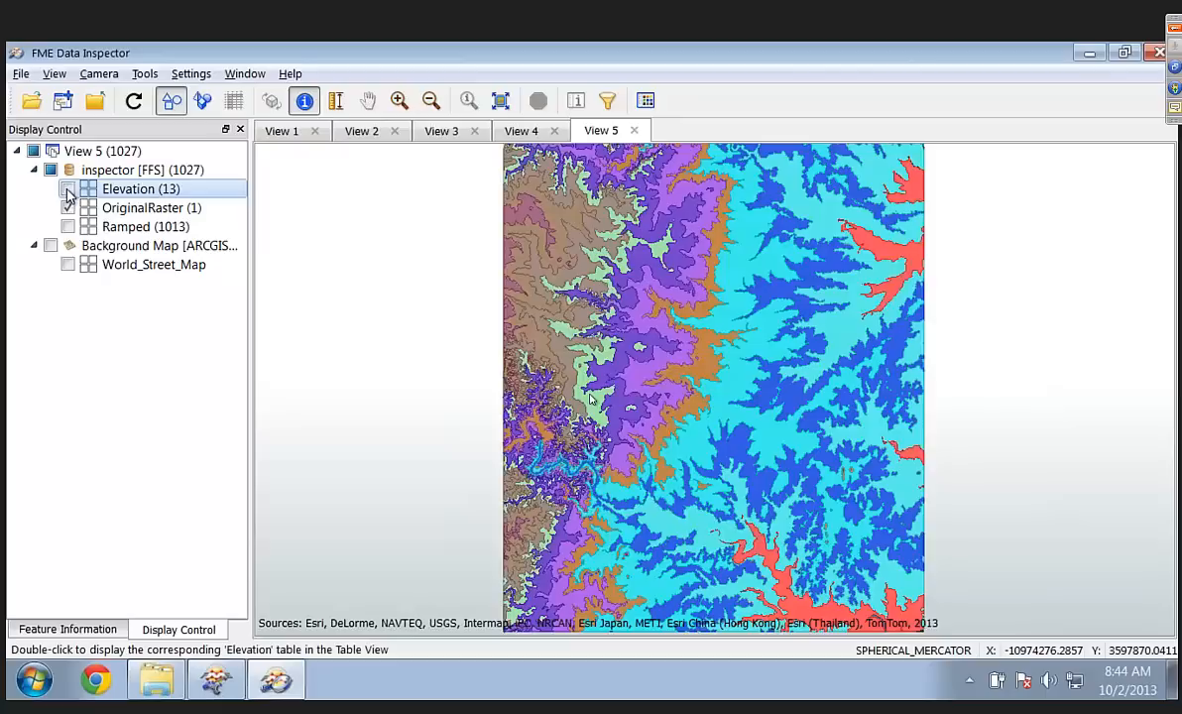
pyautogui.click(67, 208)
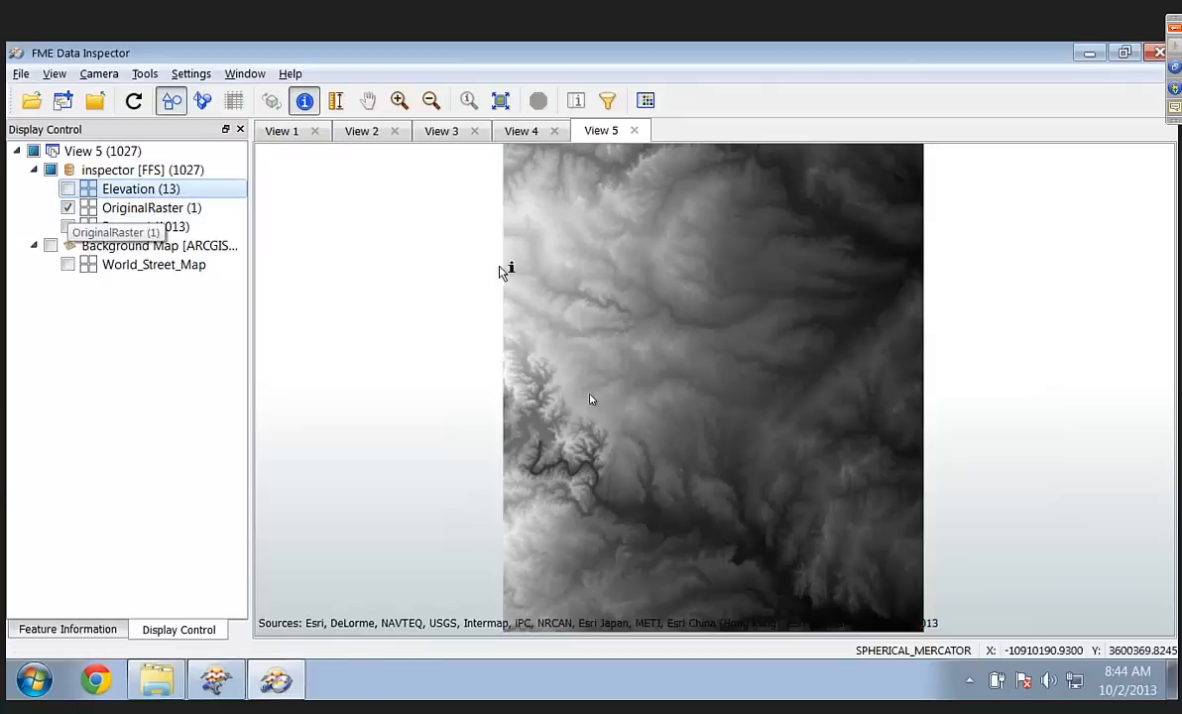
# Step: Query the OriginalRaster DEM's feature information and its band values at several points across the raster
pyautogui.click(573, 289)
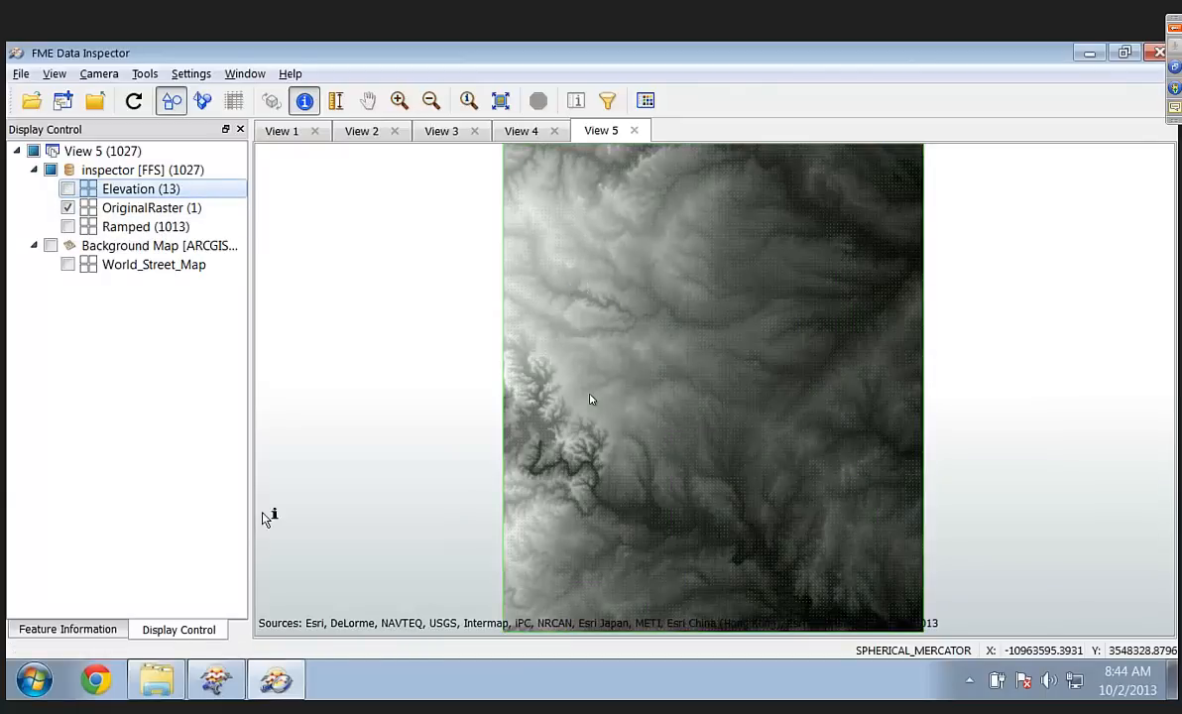
pyautogui.click(68, 628)
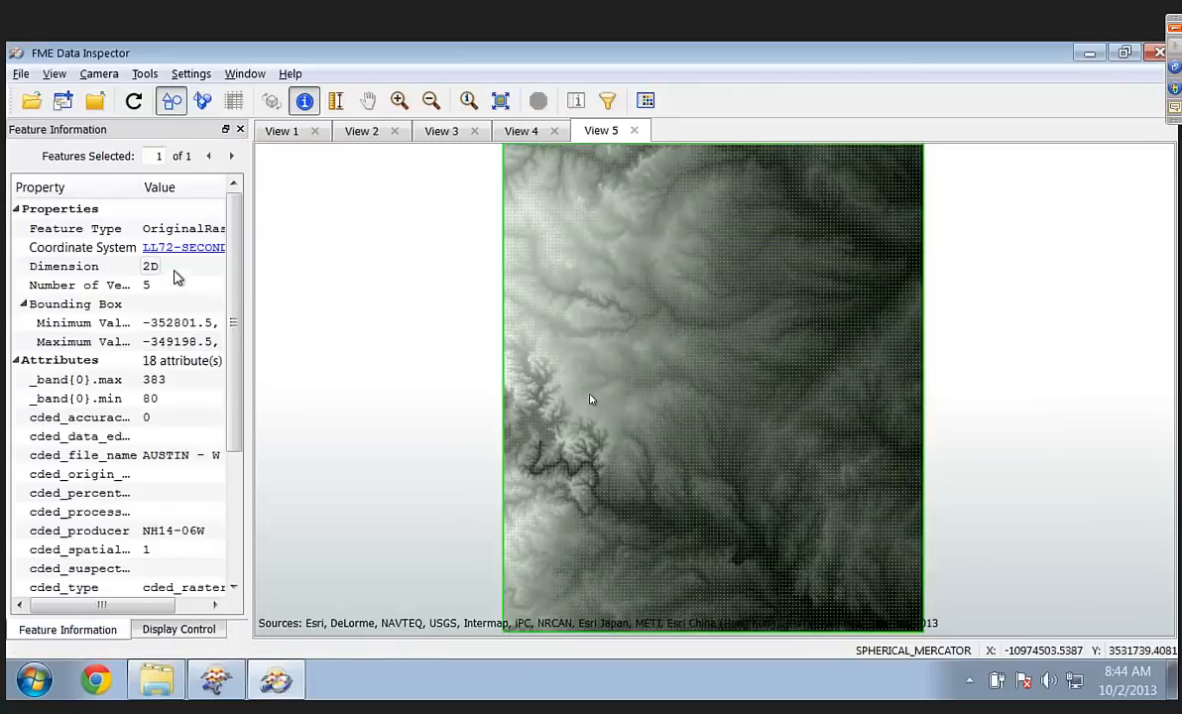
pyautogui.click(562, 317)
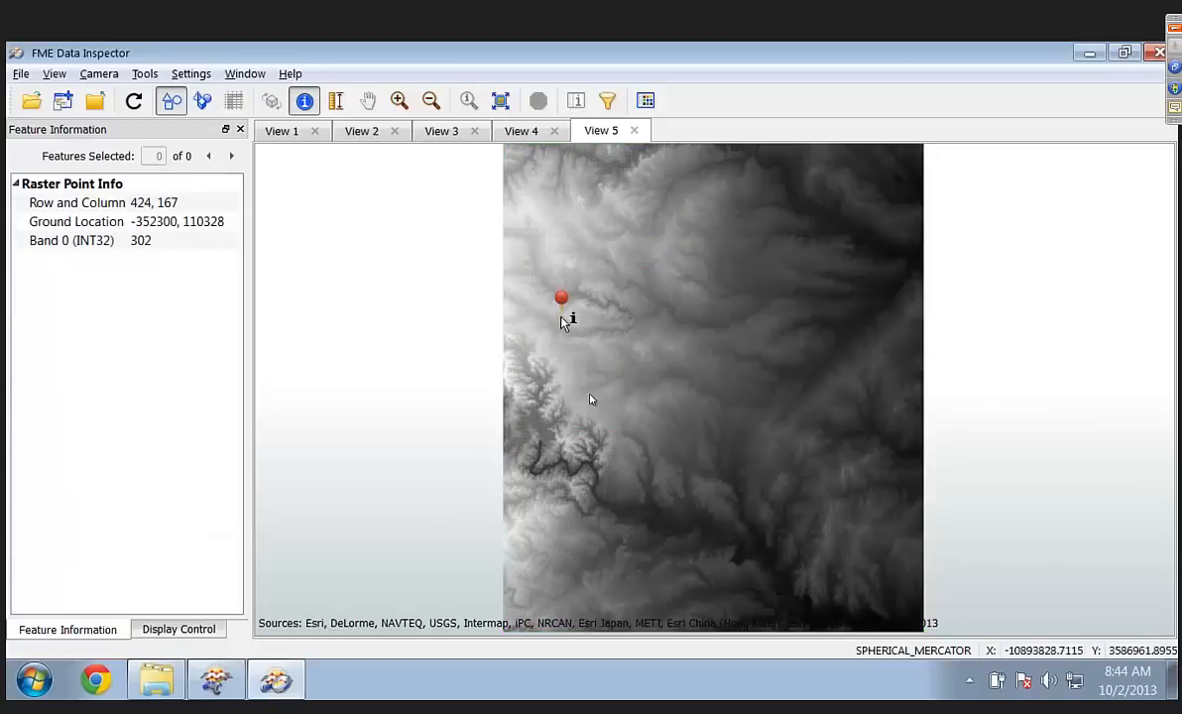
pyautogui.click(603, 352)
pyautogui.click(662, 376)
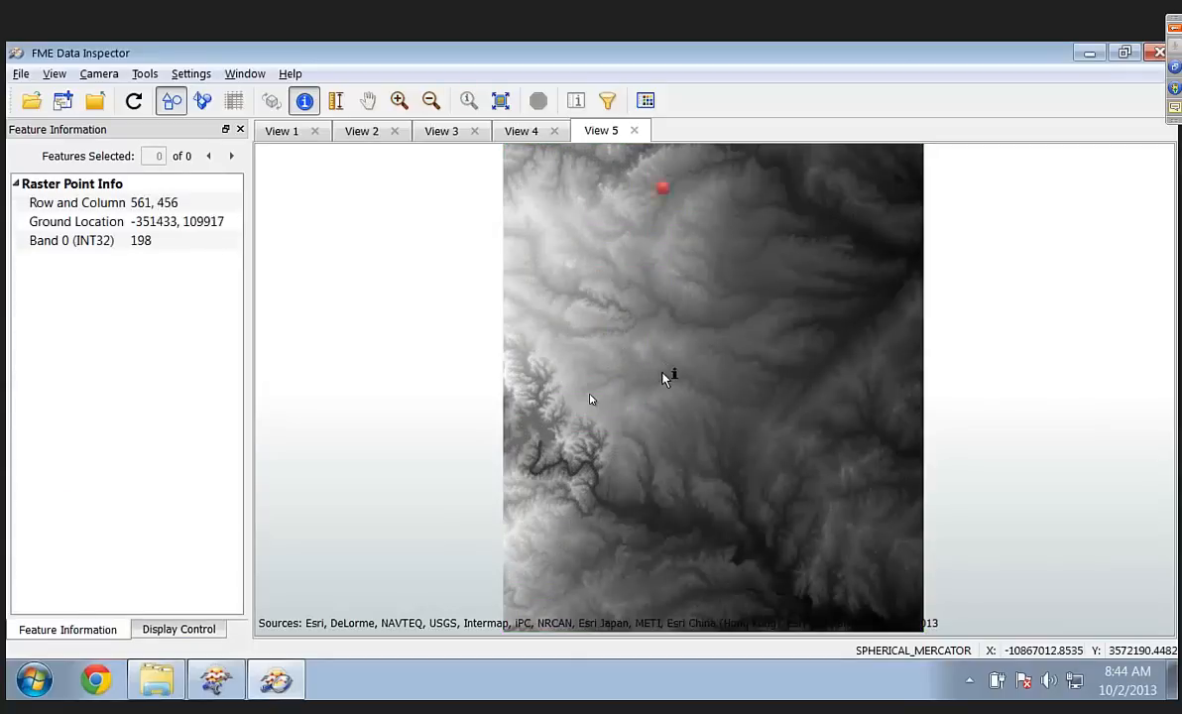
pyautogui.click(703, 366)
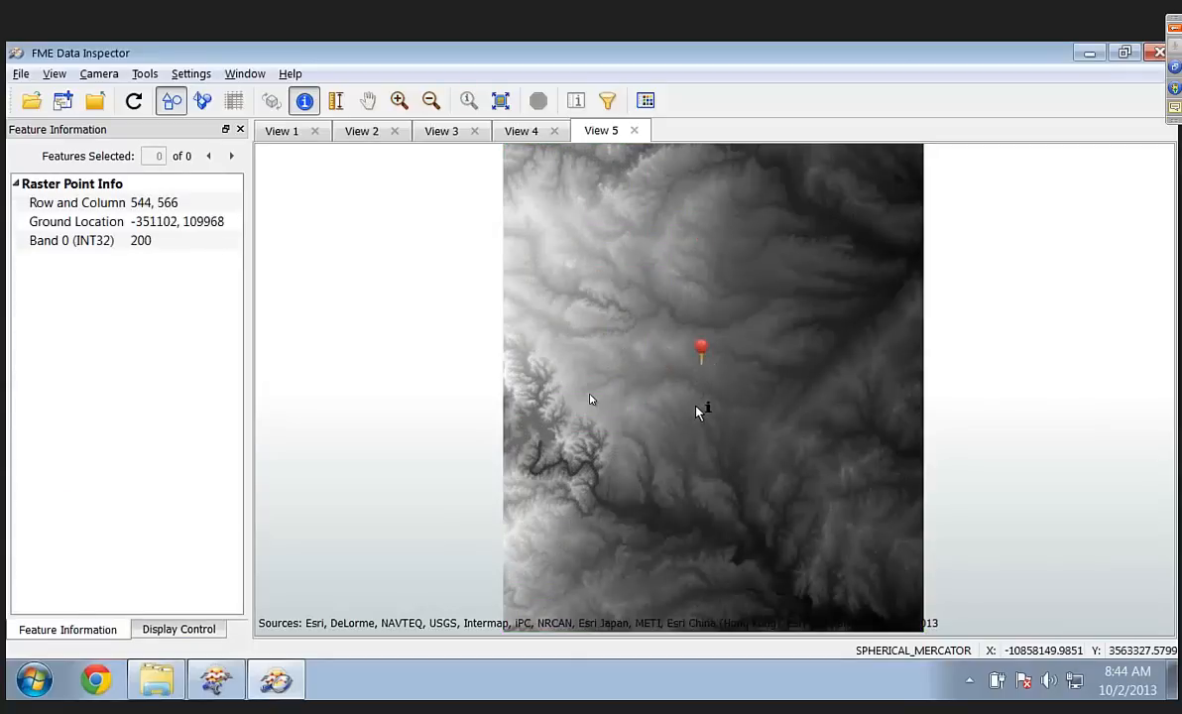
pyautogui.click(698, 407)
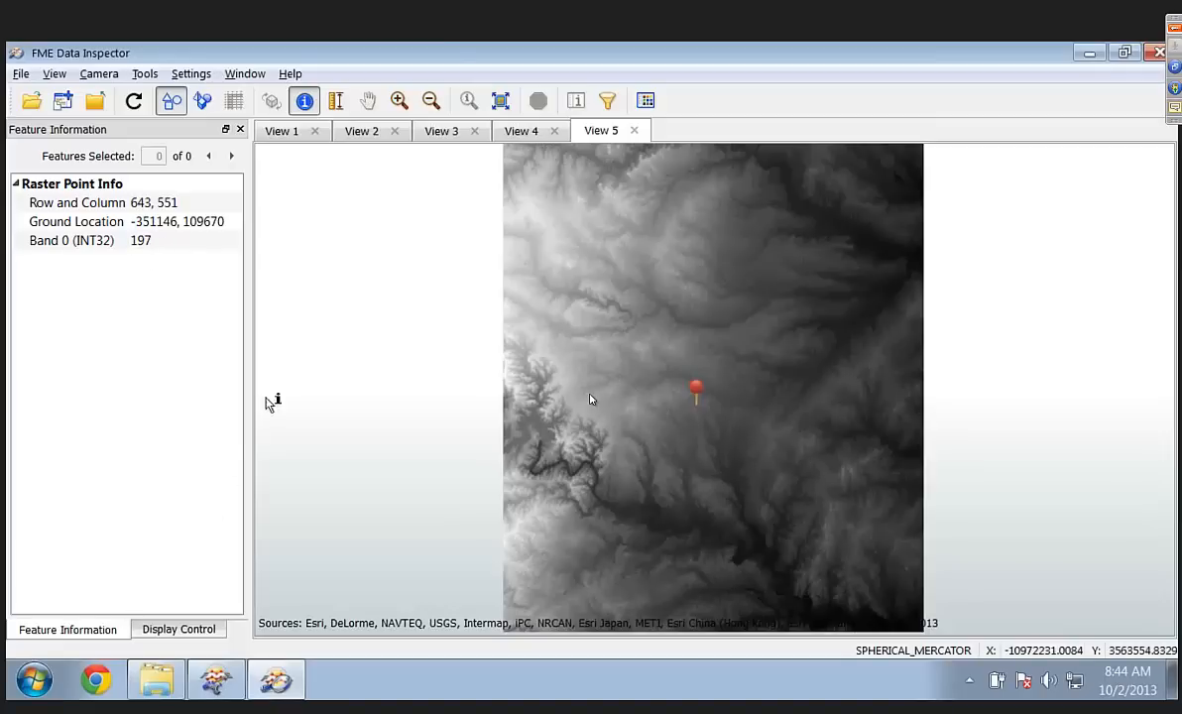
# Step: Display only the Elevation layer and examine the _label attribute of several elevation polygons
pyautogui.click(184, 629)
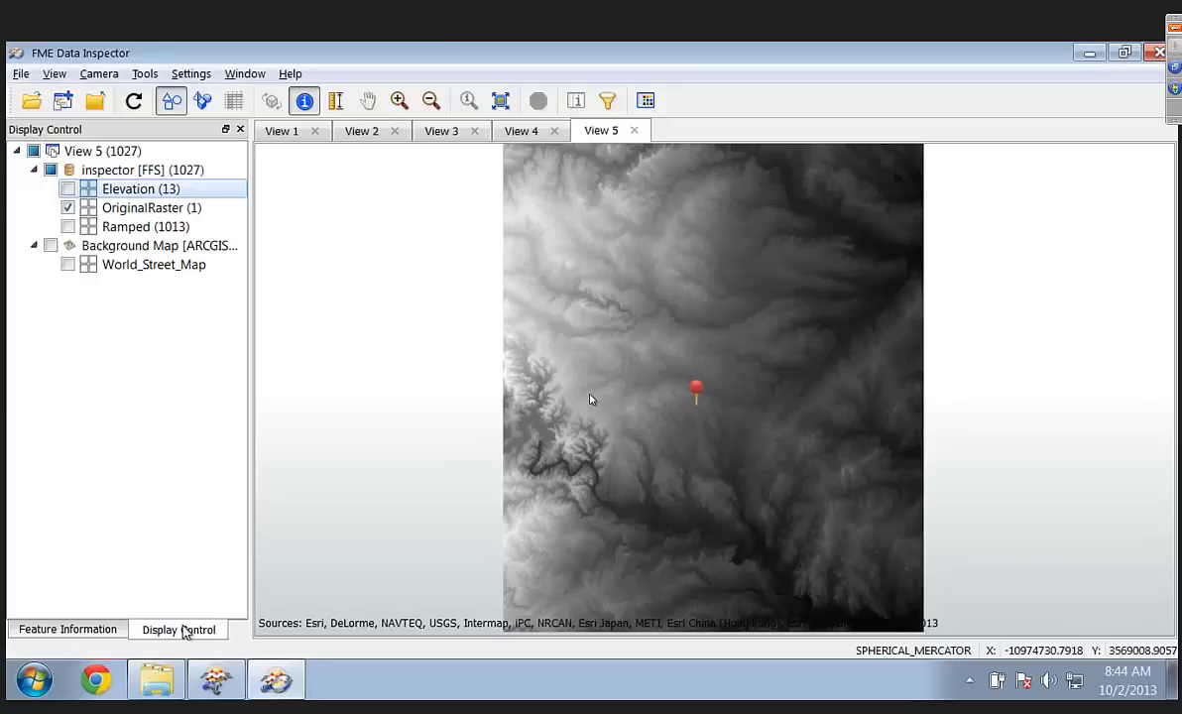
pyautogui.click(67, 188)
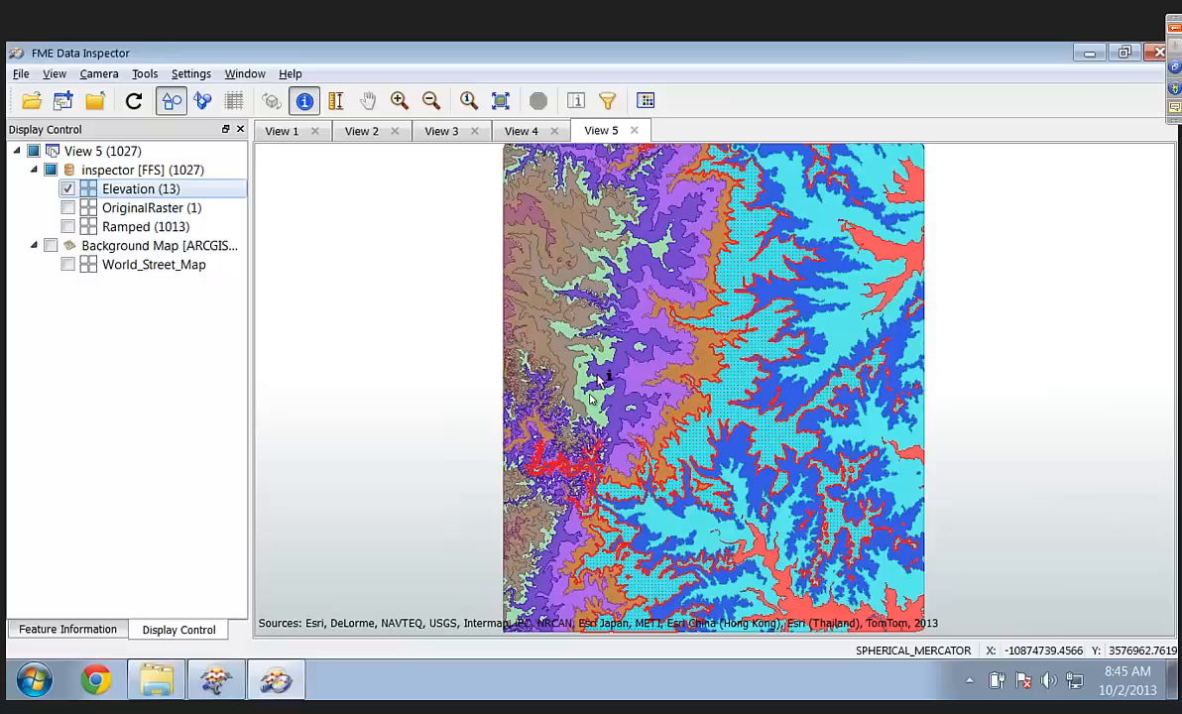
pyautogui.click(68, 630)
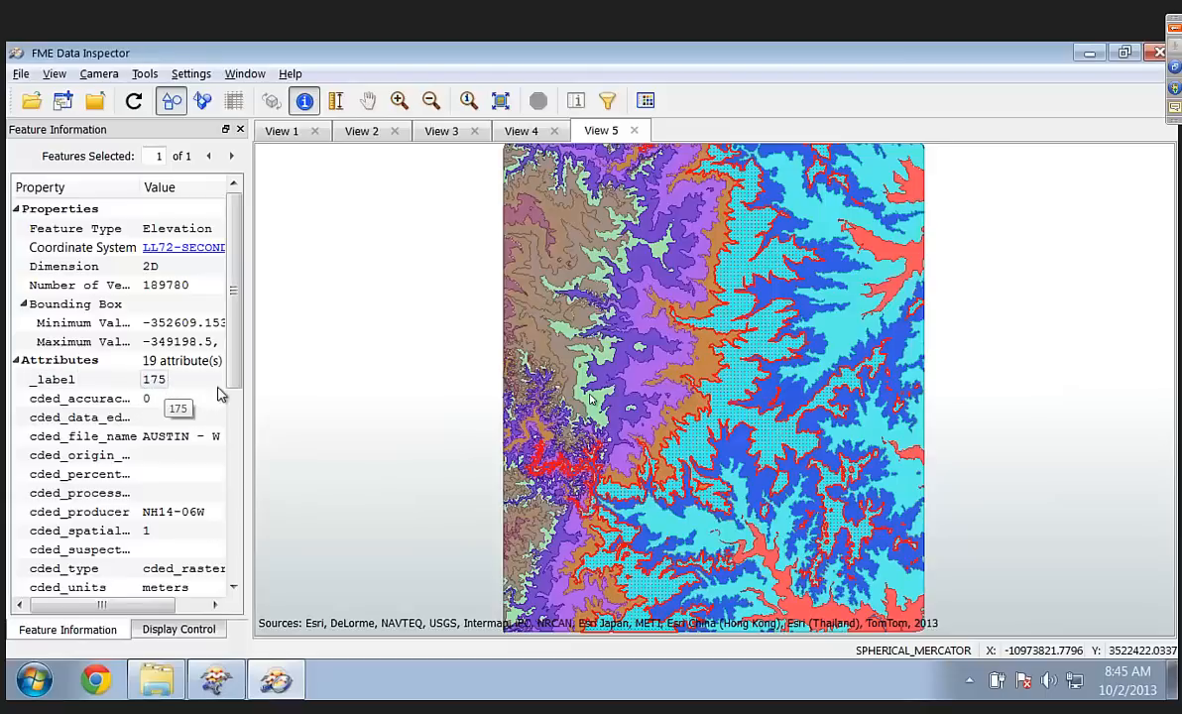
pyautogui.click(708, 366)
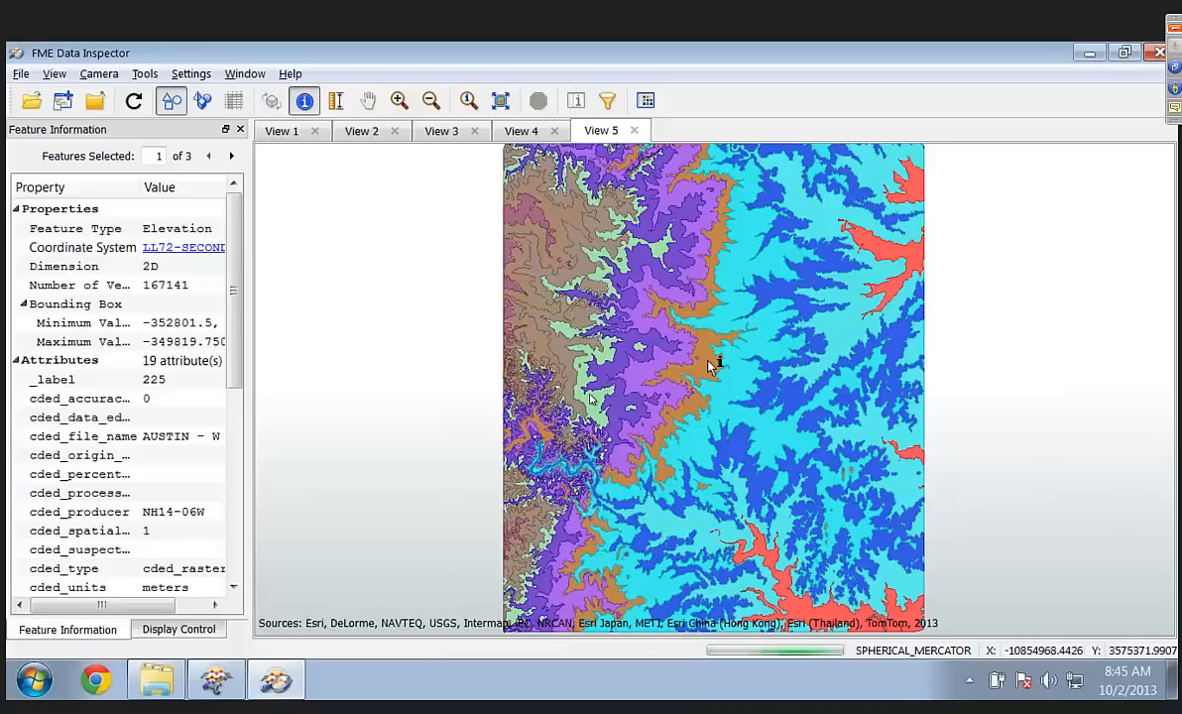
pyautogui.click(709, 366)
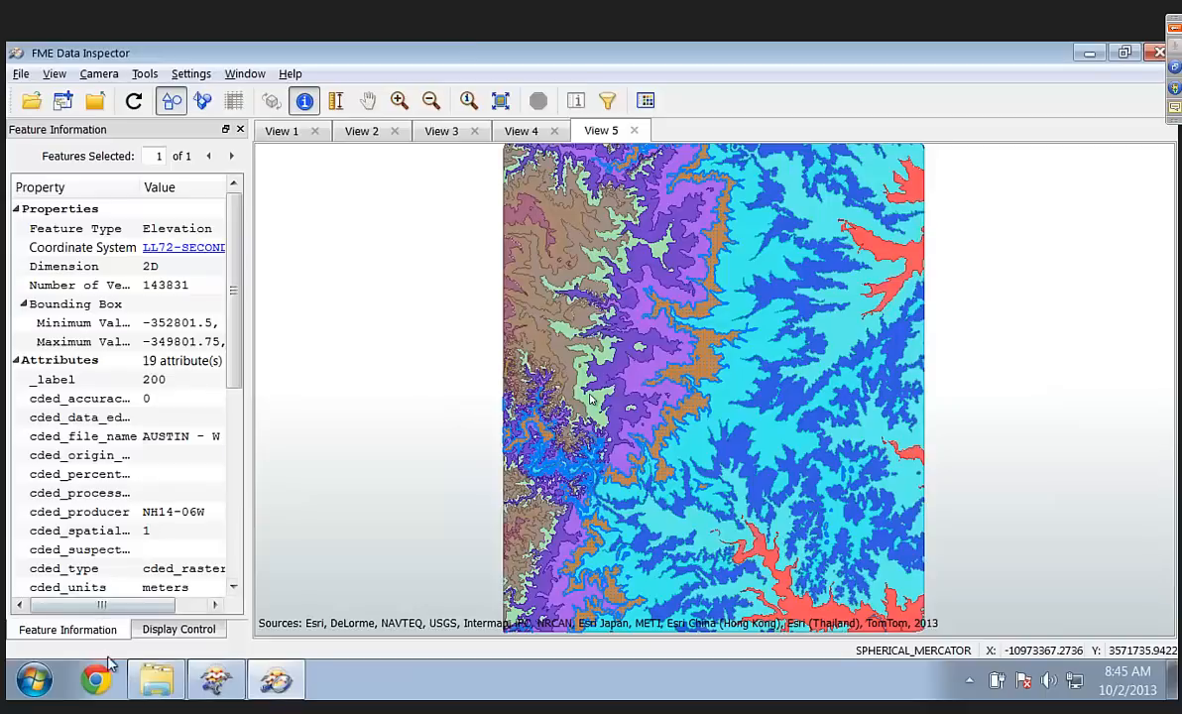
# Step: Open the 12-ReadWikiKMLfetchLizardtechWMSmakeLandmarksites.fmw workspace from the 12-RasterMath folder in FME Workbench and run it
pyautogui.moveTo(156, 688)
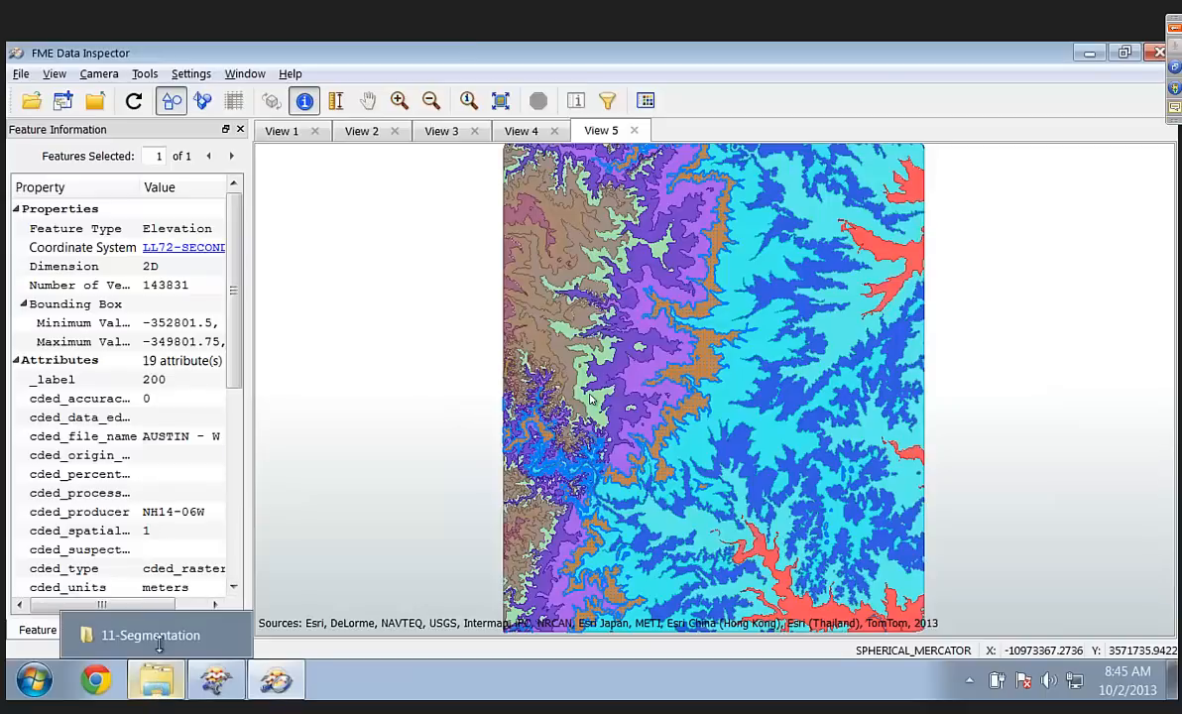
pyautogui.click(159, 646)
pyautogui.click(104, 502)
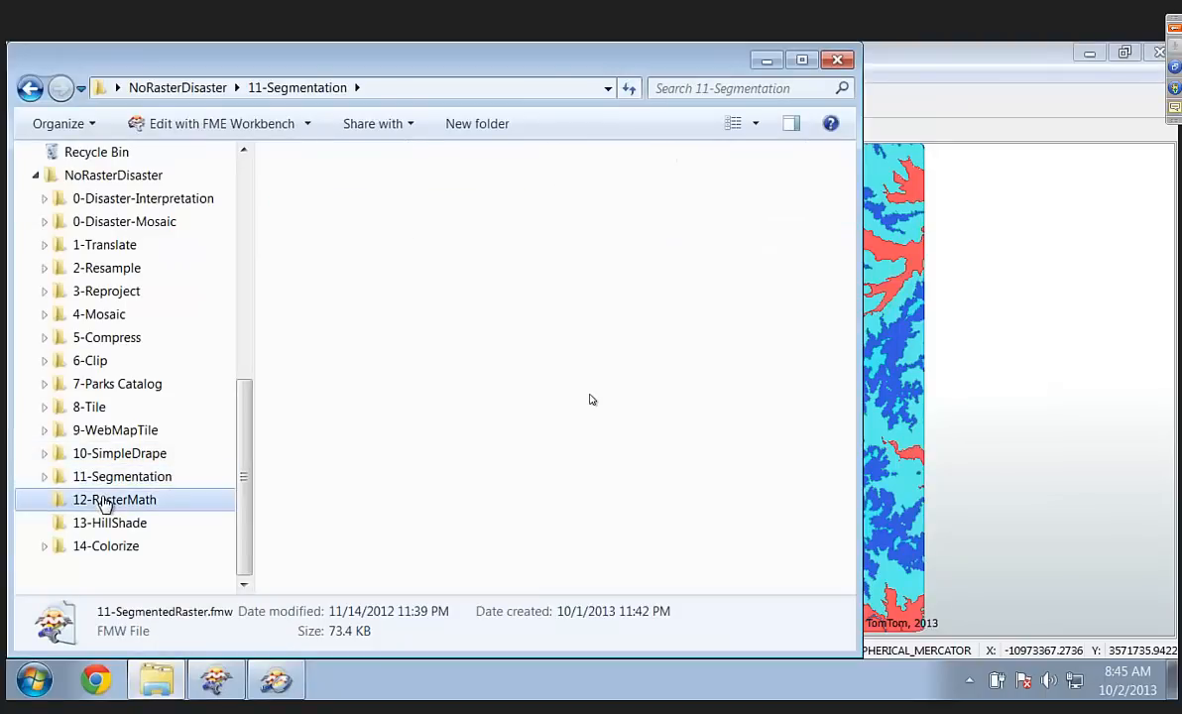
pyautogui.moveTo(327, 187); pyautogui.dragTo(369, 192)
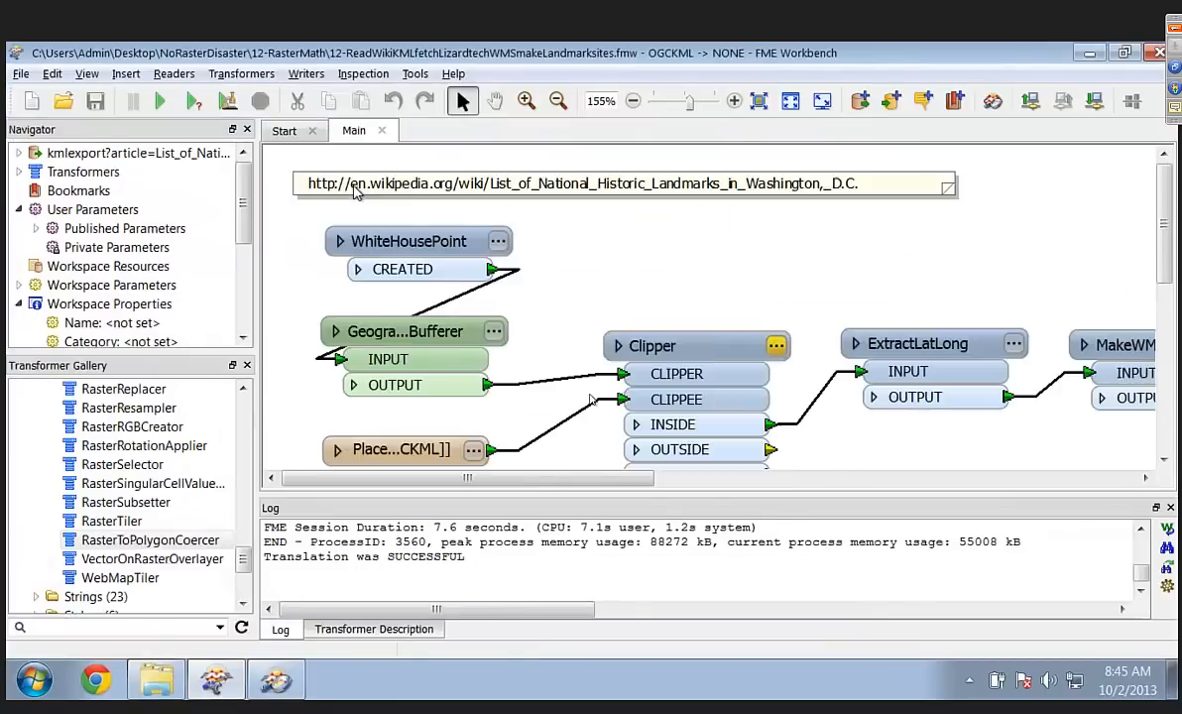
pyautogui.click(210, 117)
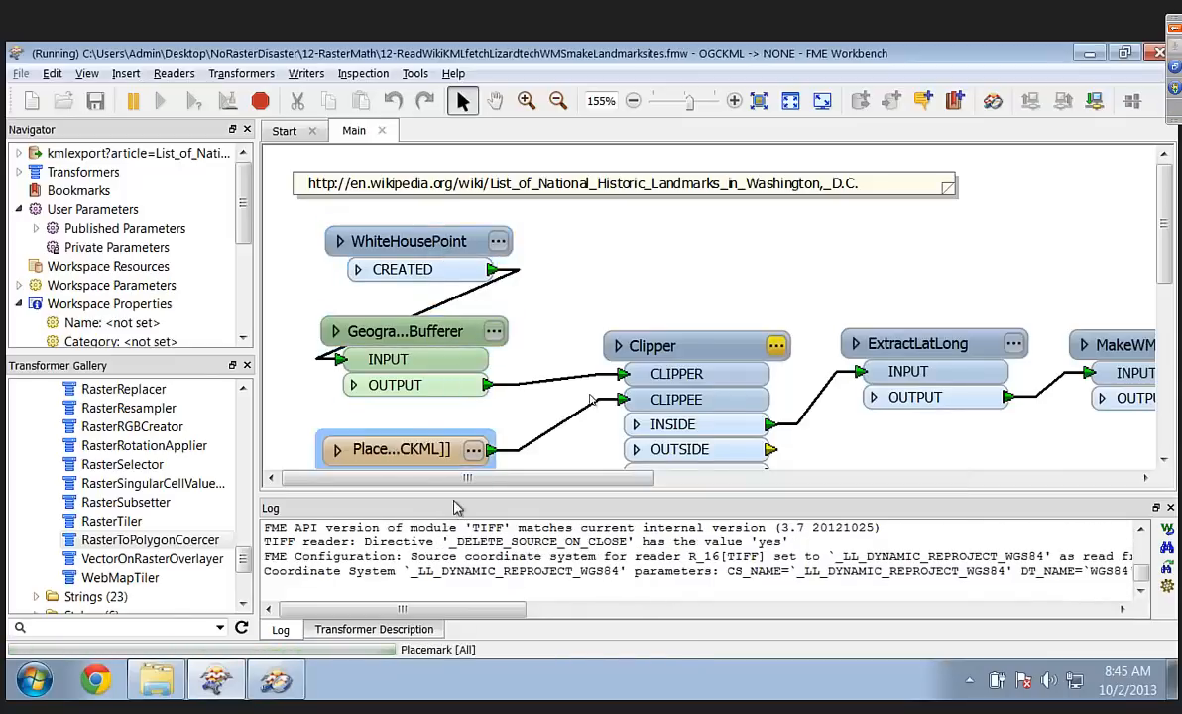
# Step: Inspect the URL expression in MakeWMSURL and the image request settings in FetchImage, leaving both transformers unchanged
pyautogui.moveTo(482, 482); pyautogui.dragTo(594, 482)
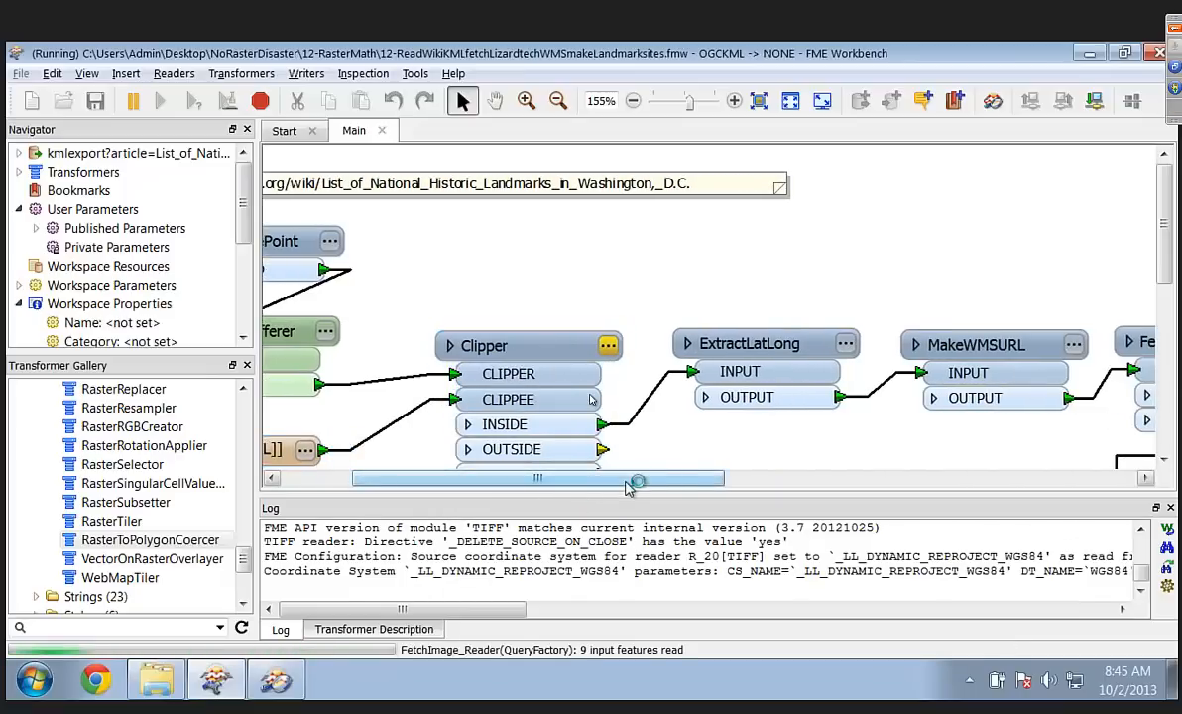
pyautogui.moveTo(541, 479); pyautogui.dragTo(702, 479)
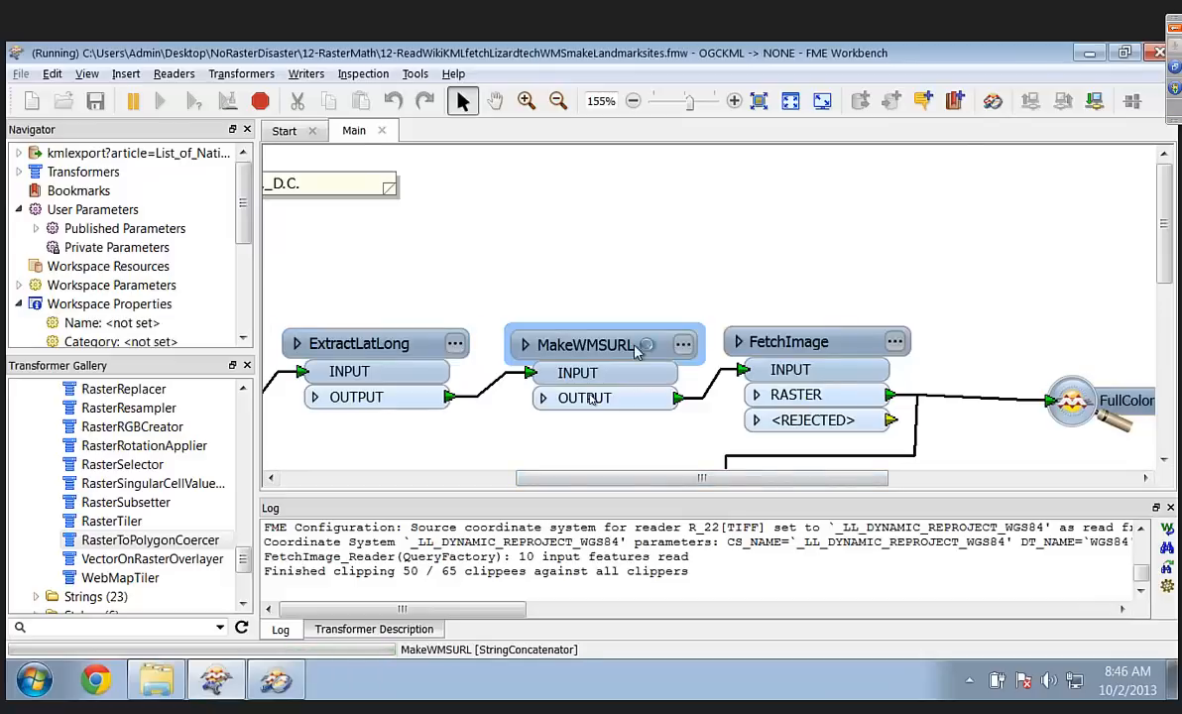
pyautogui.click(684, 344)
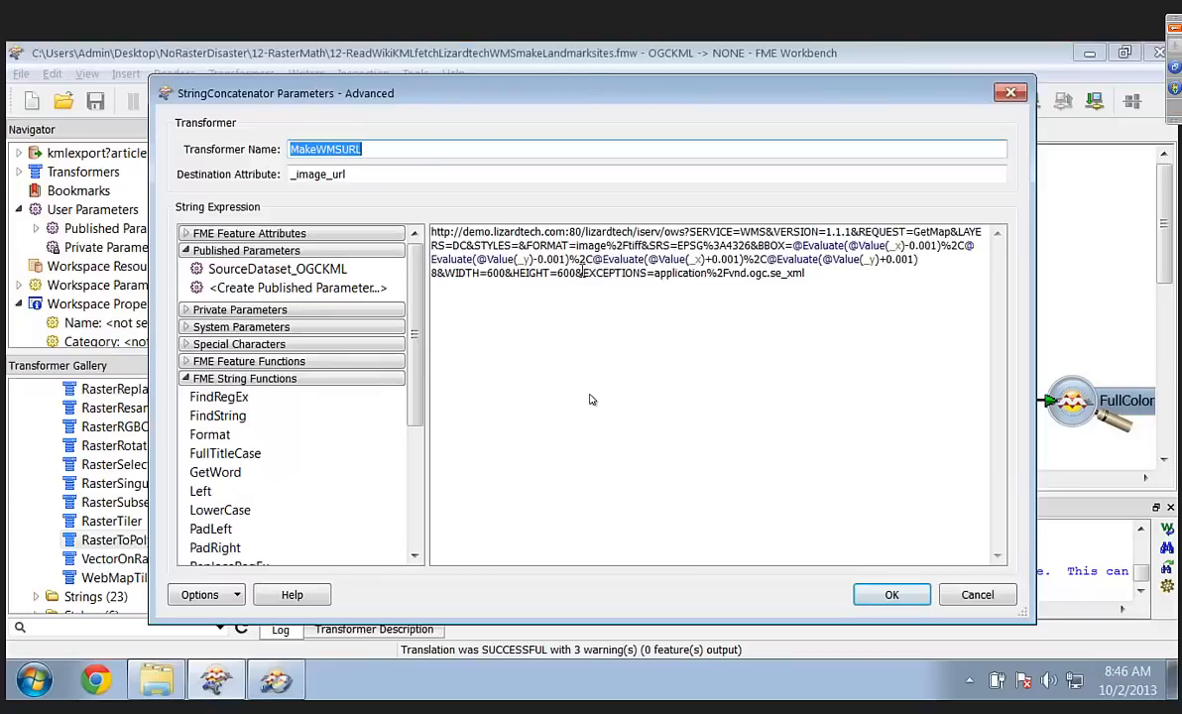
pyautogui.click(969, 595)
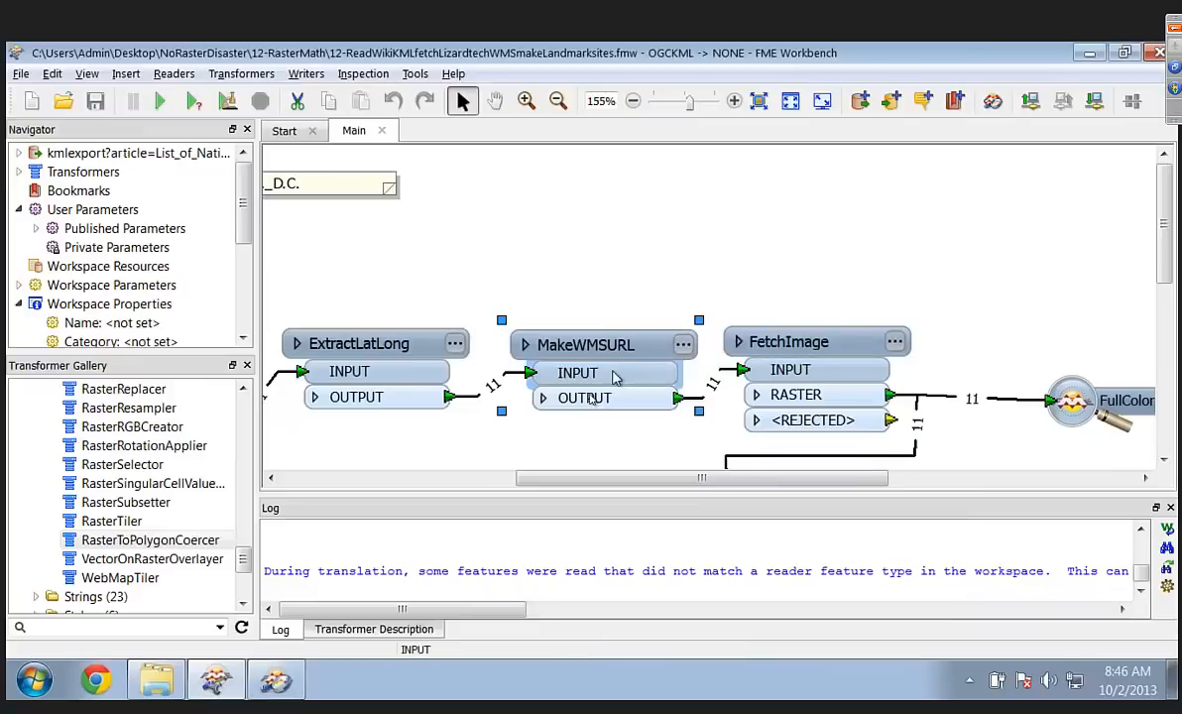
pyautogui.click(896, 341)
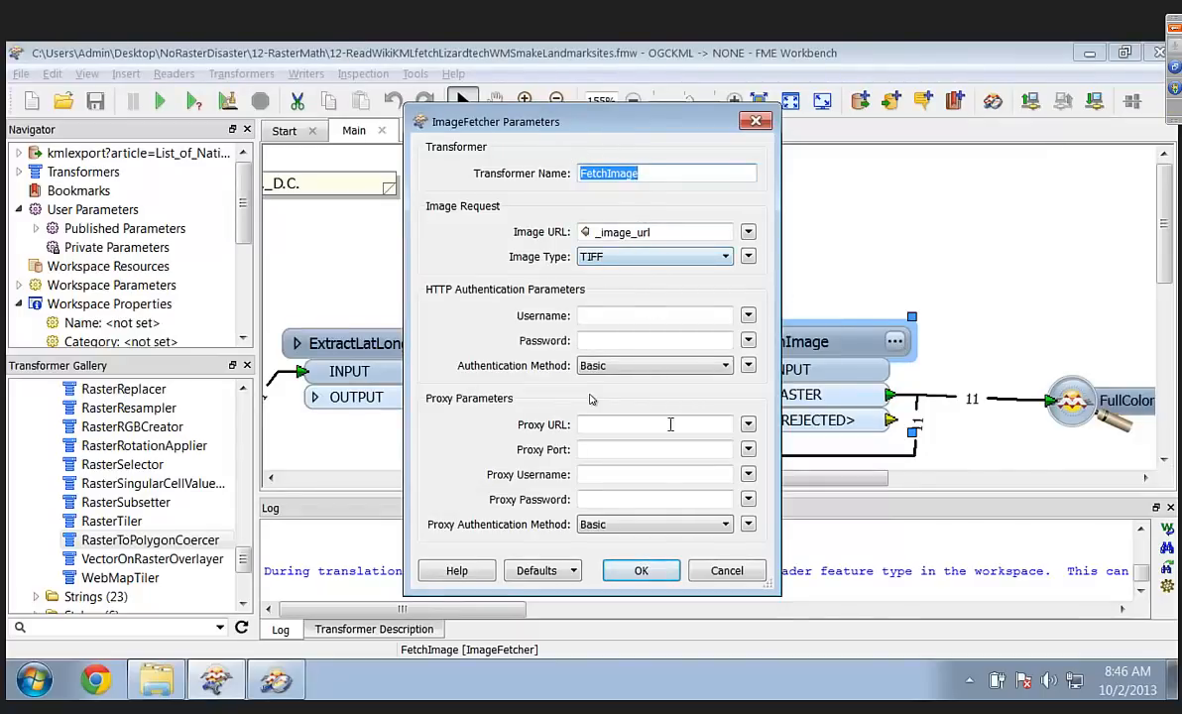
pyautogui.click(727, 570)
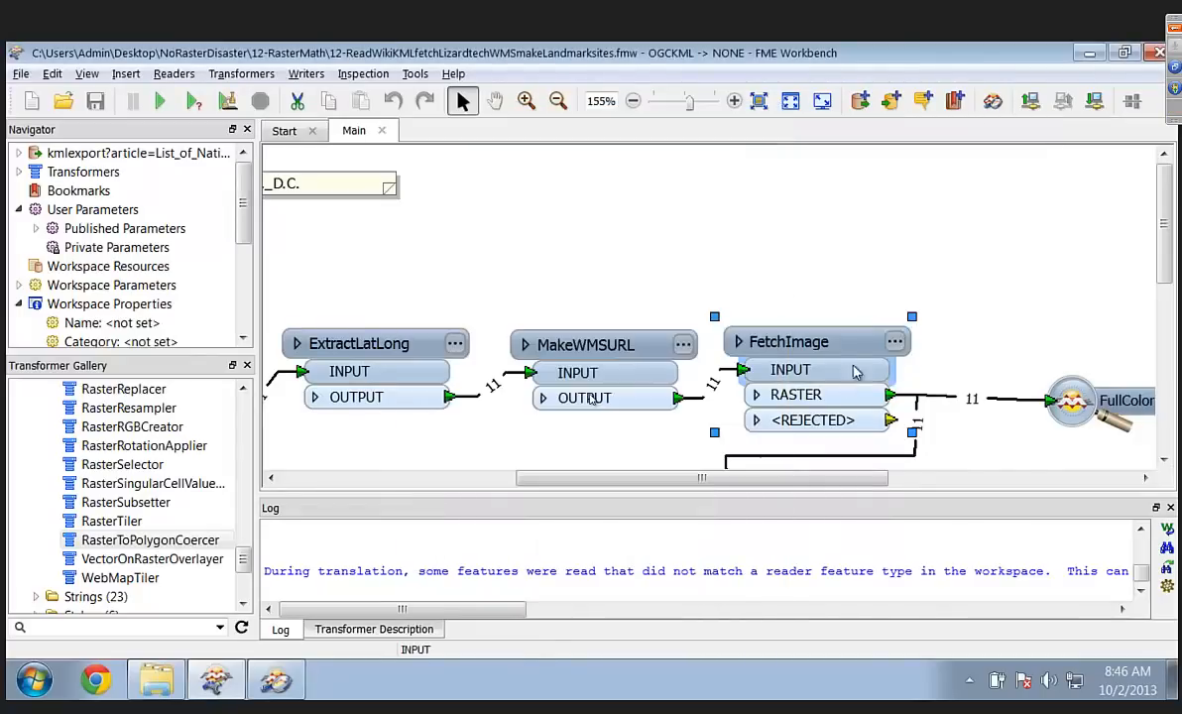
# Step: Inspect the MakeSepia transformer's band expressions, opening the full Red8 expression in the editor and leaving everything unchanged
pyautogui.moveTo(702, 478); pyautogui.dragTo(769, 478)
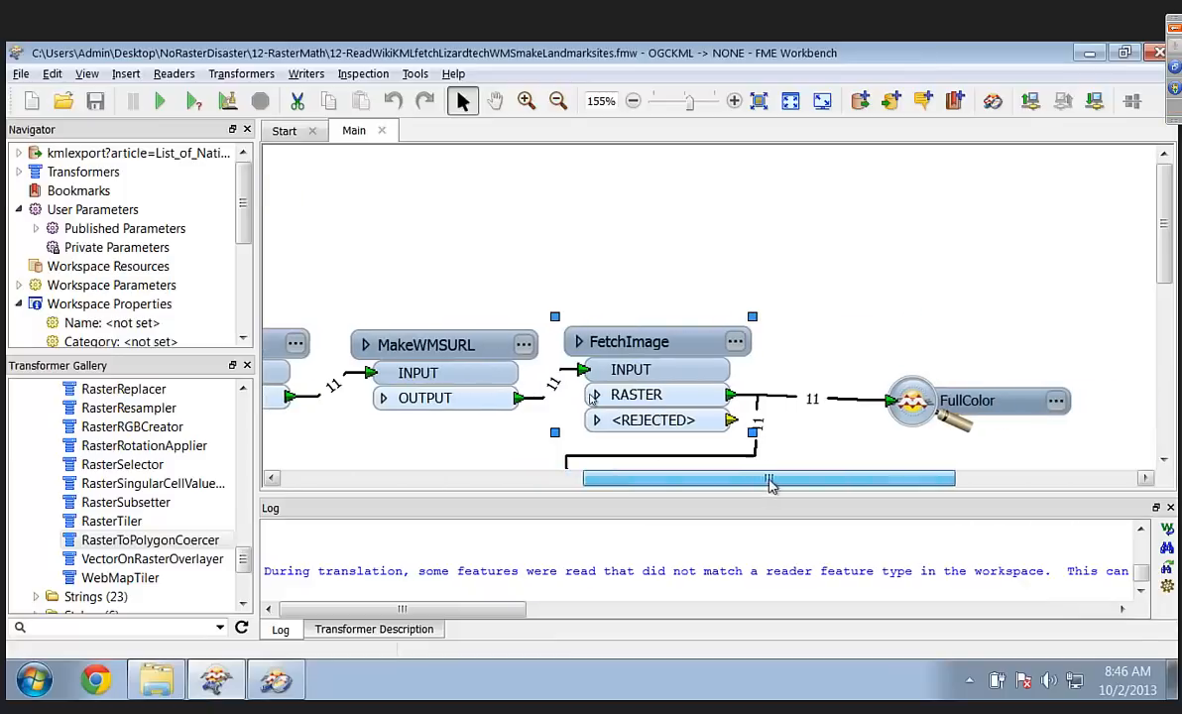
pyautogui.click(1165, 461)
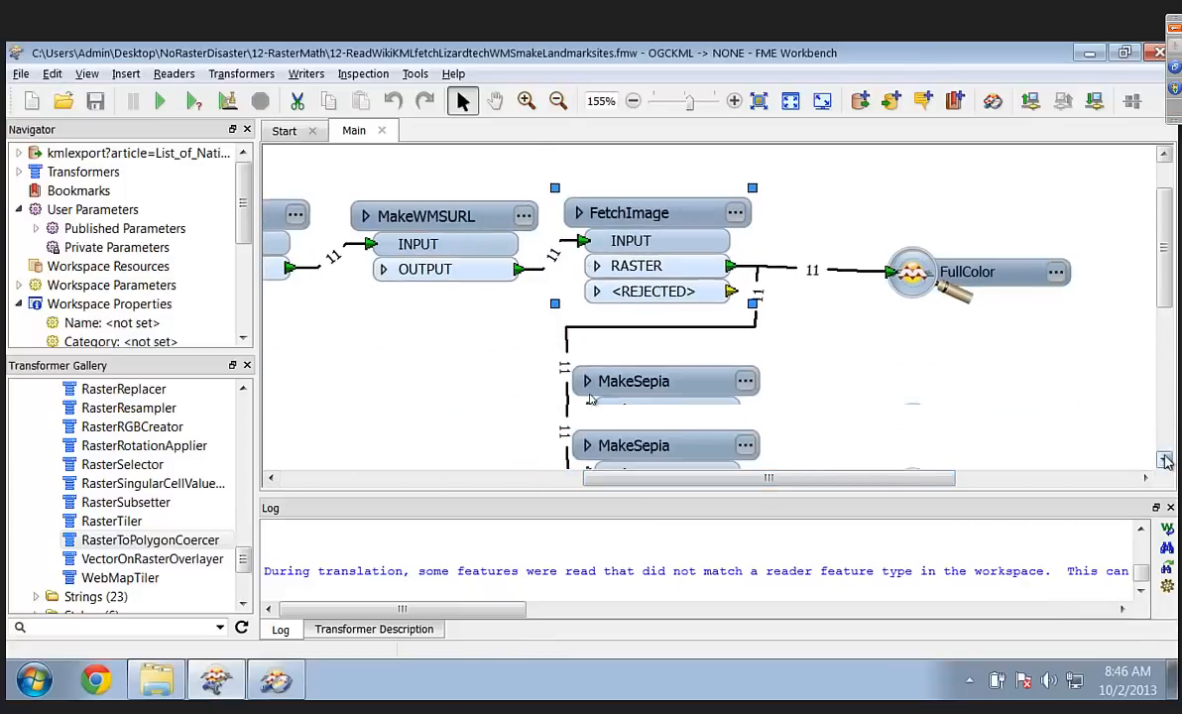
pyautogui.click(745, 251)
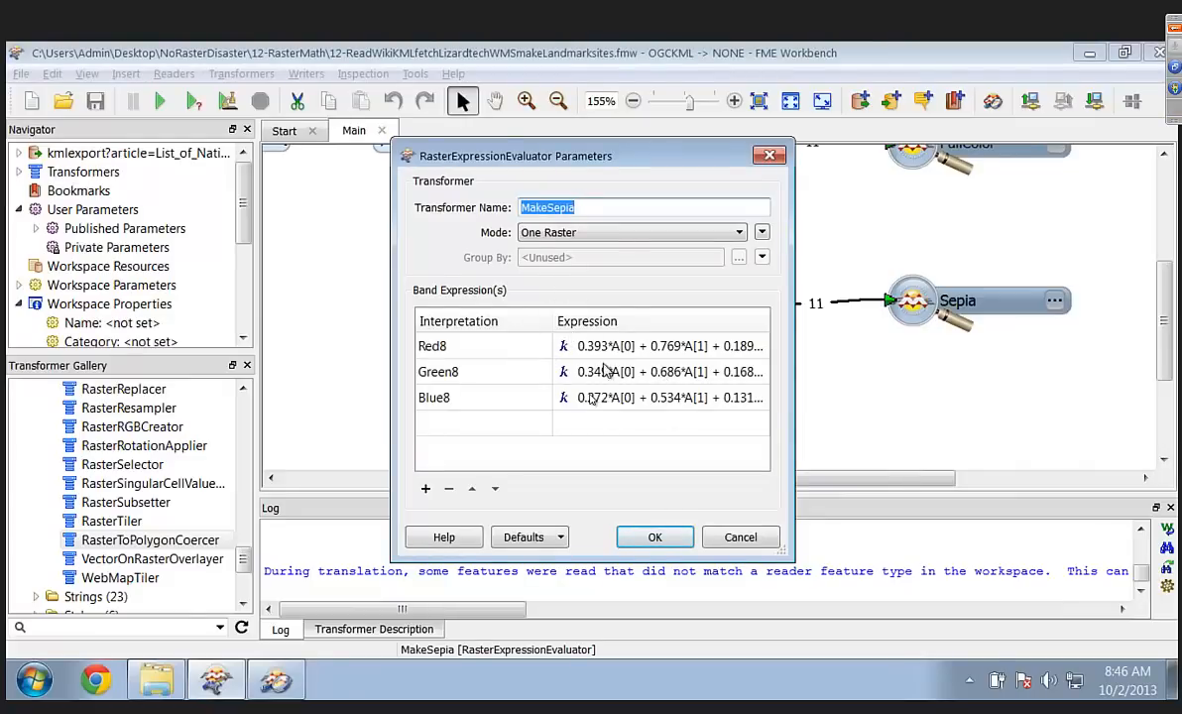
pyautogui.click(565, 344)
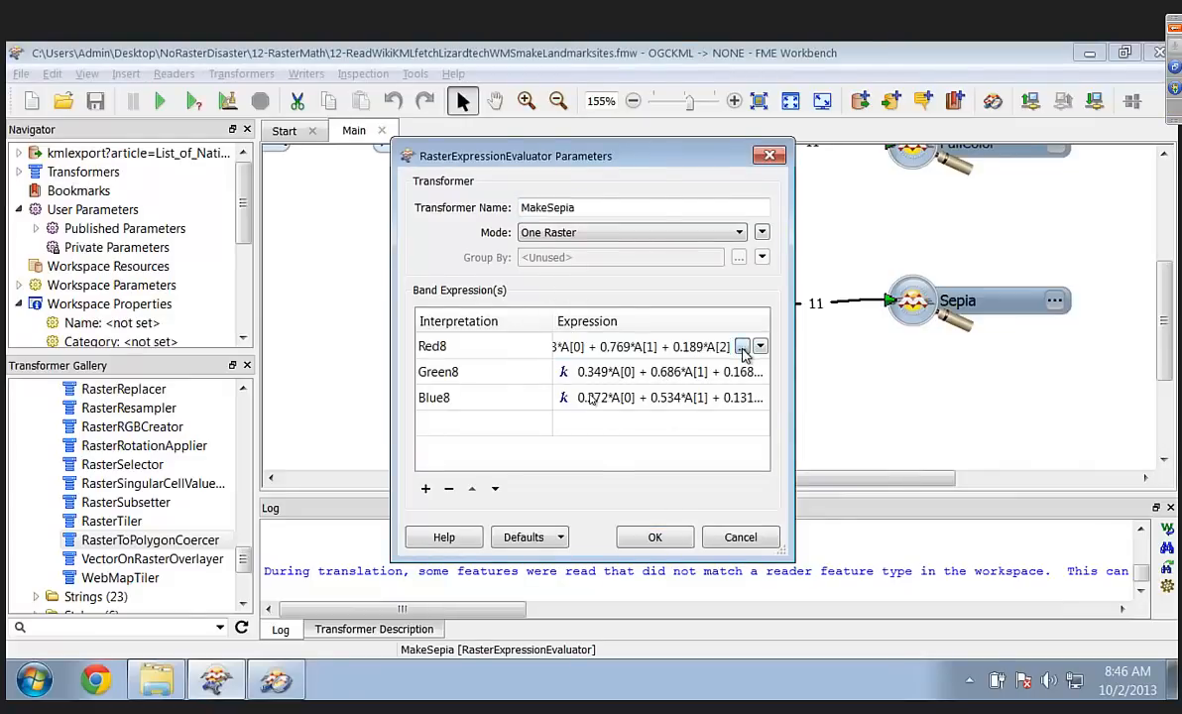
pyautogui.click(741, 347)
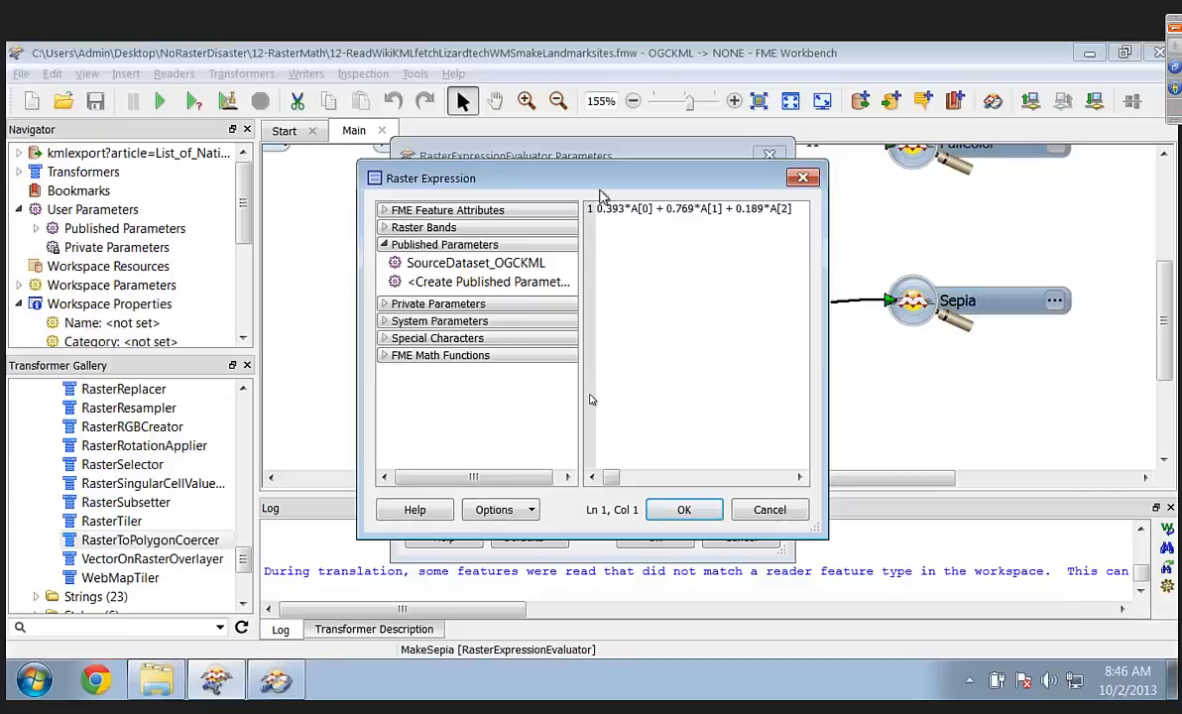
pyautogui.moveTo(600, 175); pyautogui.dragTo(736, 220)
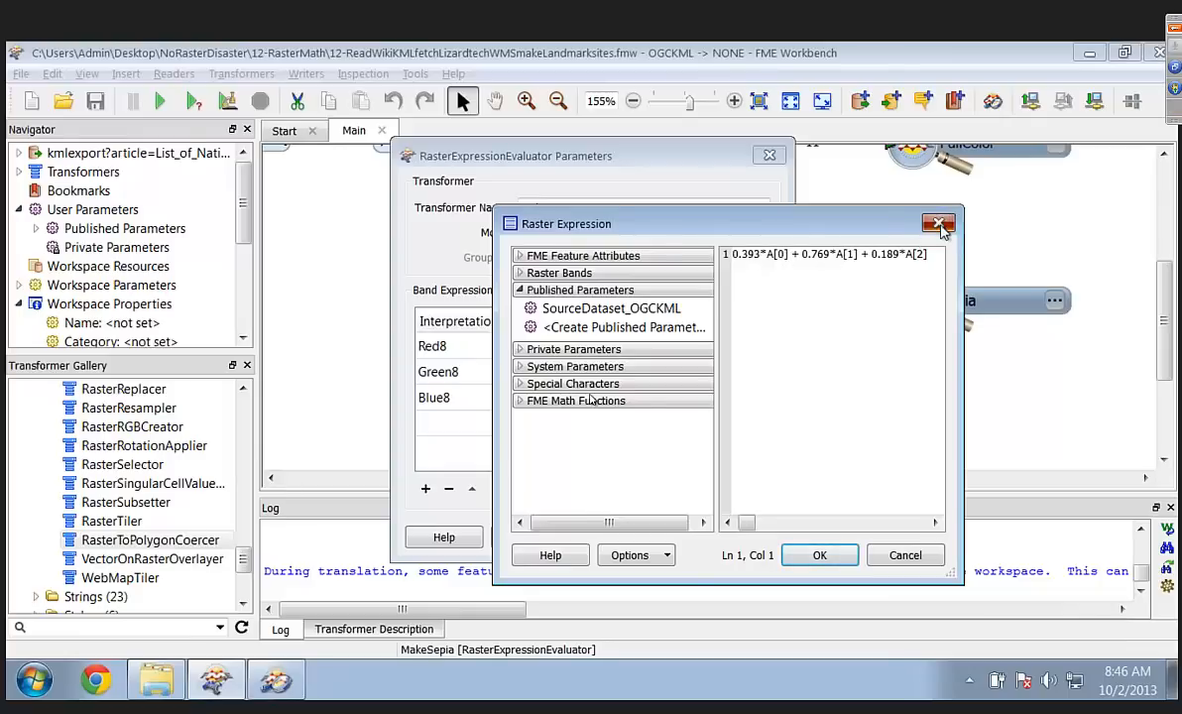
pyautogui.click(938, 222)
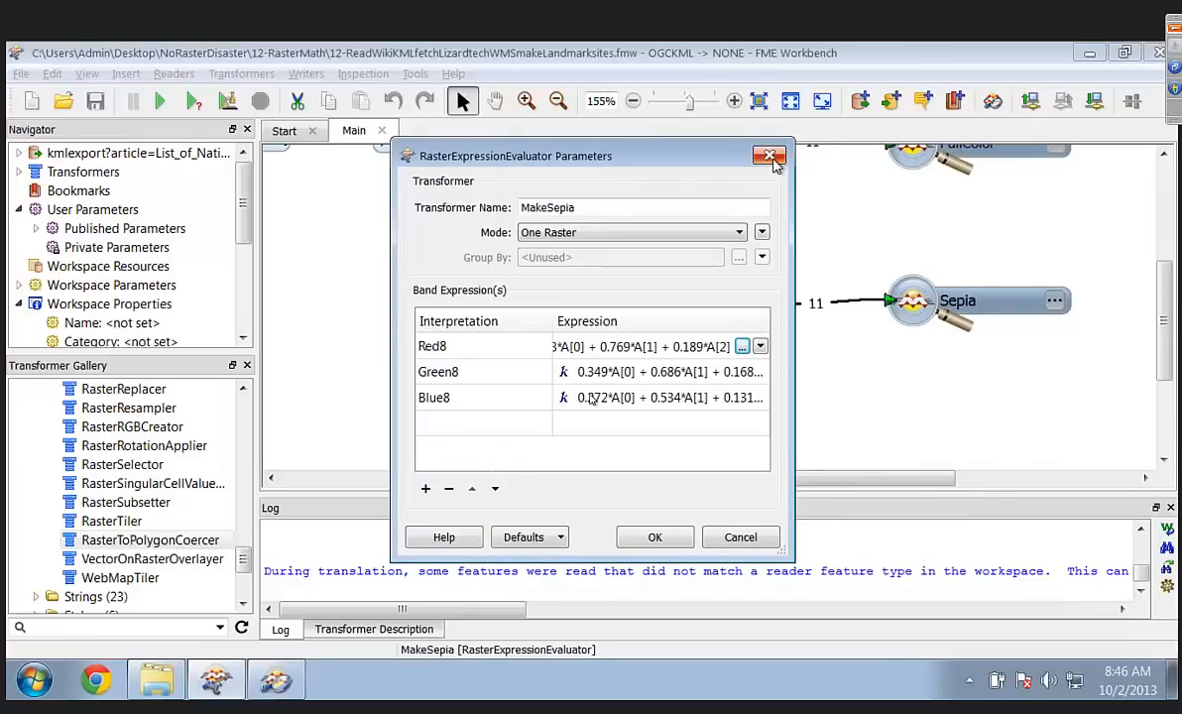
pyautogui.click(774, 162)
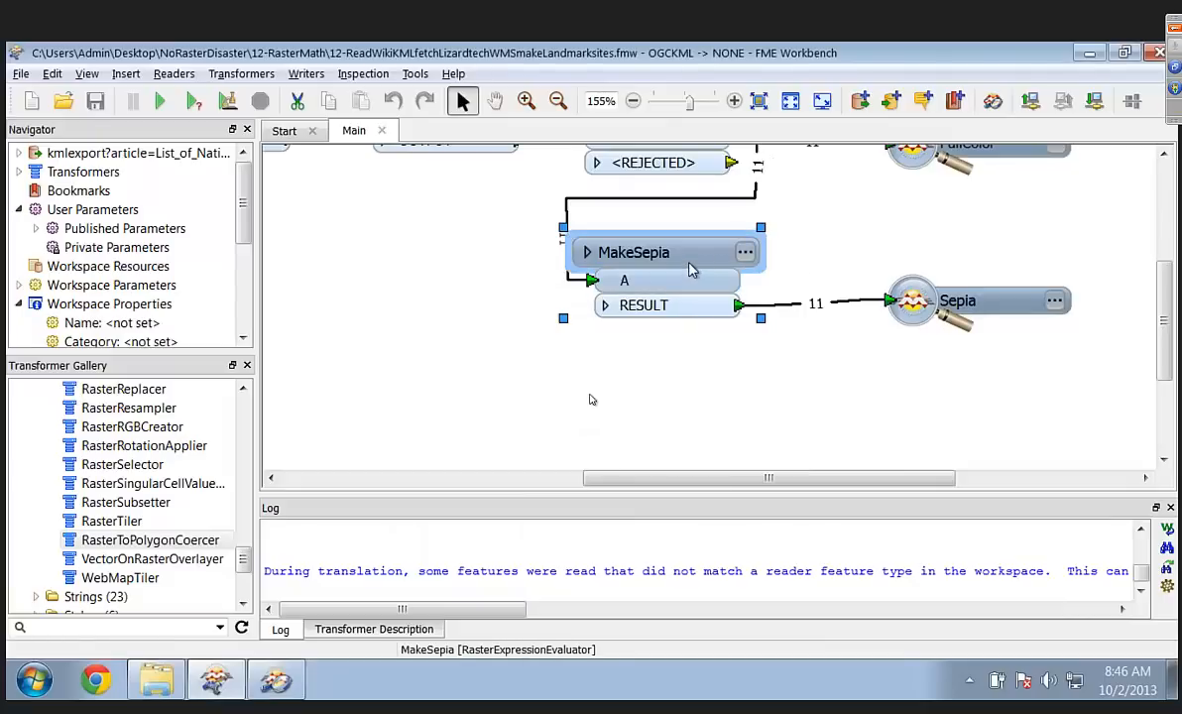
# Step: Switch to FME Data Inspector and compare the FullColor and Sepia layers one at a time around the White House
pyautogui.click(276, 679)
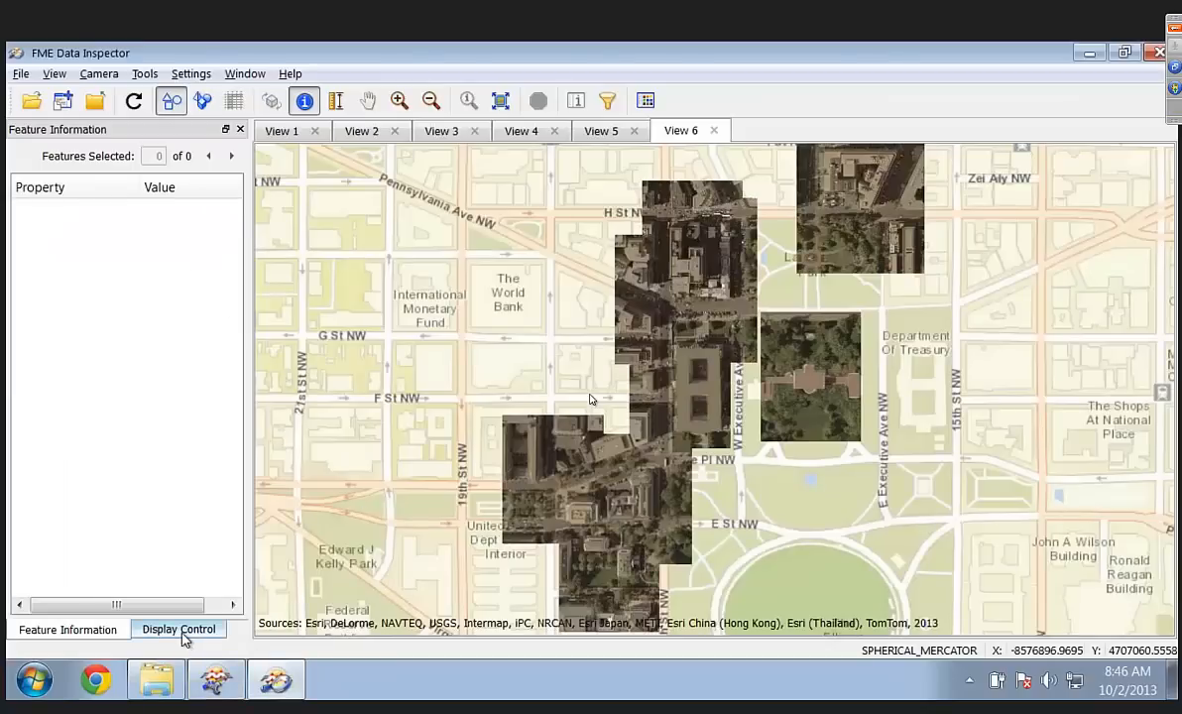
pyautogui.click(179, 630)
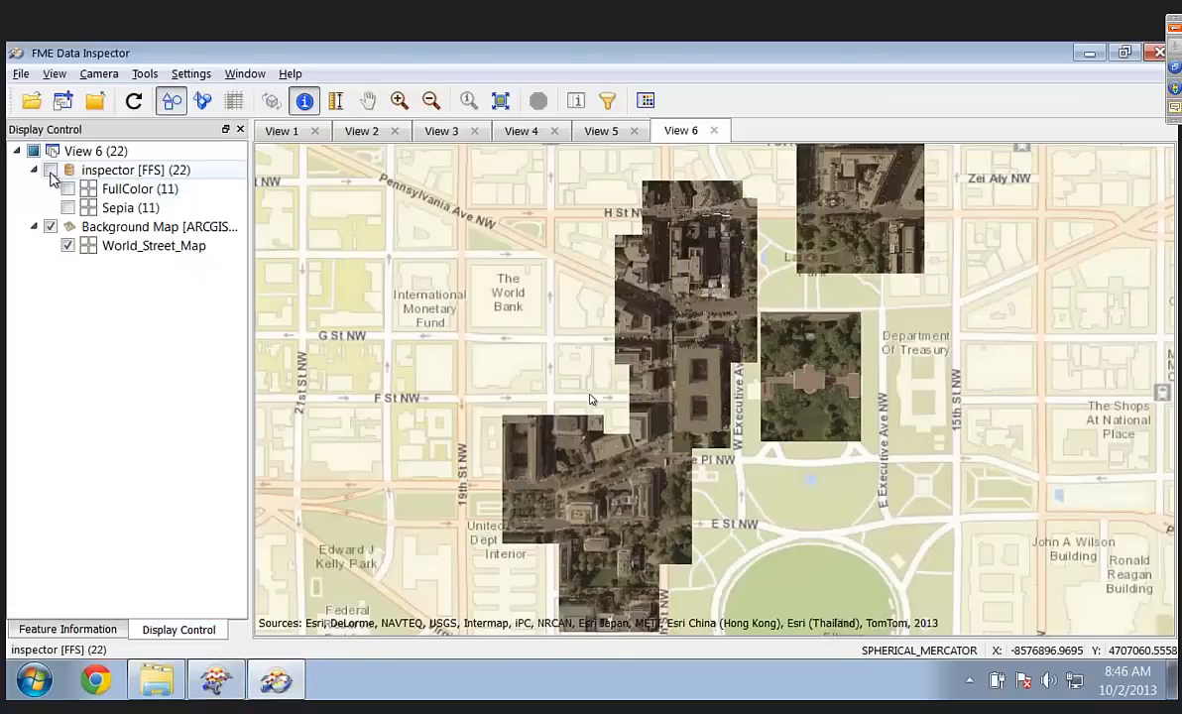
pyautogui.click(68, 189)
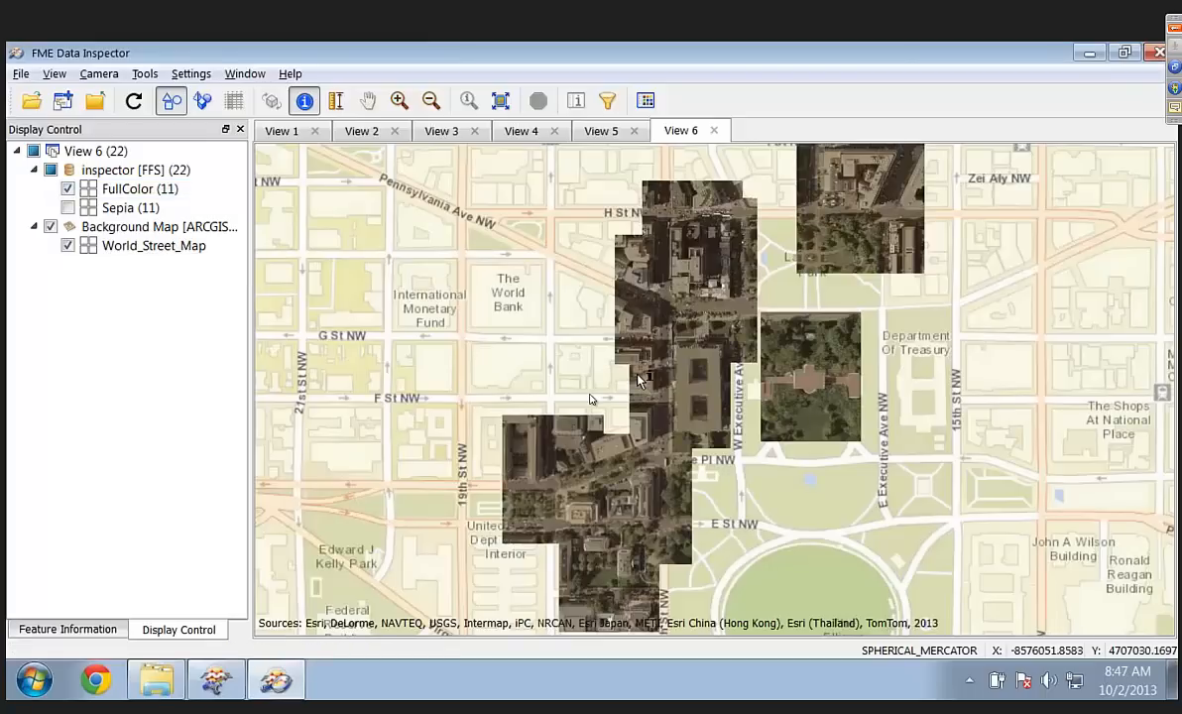
pyautogui.scroll(1, 637, 380)
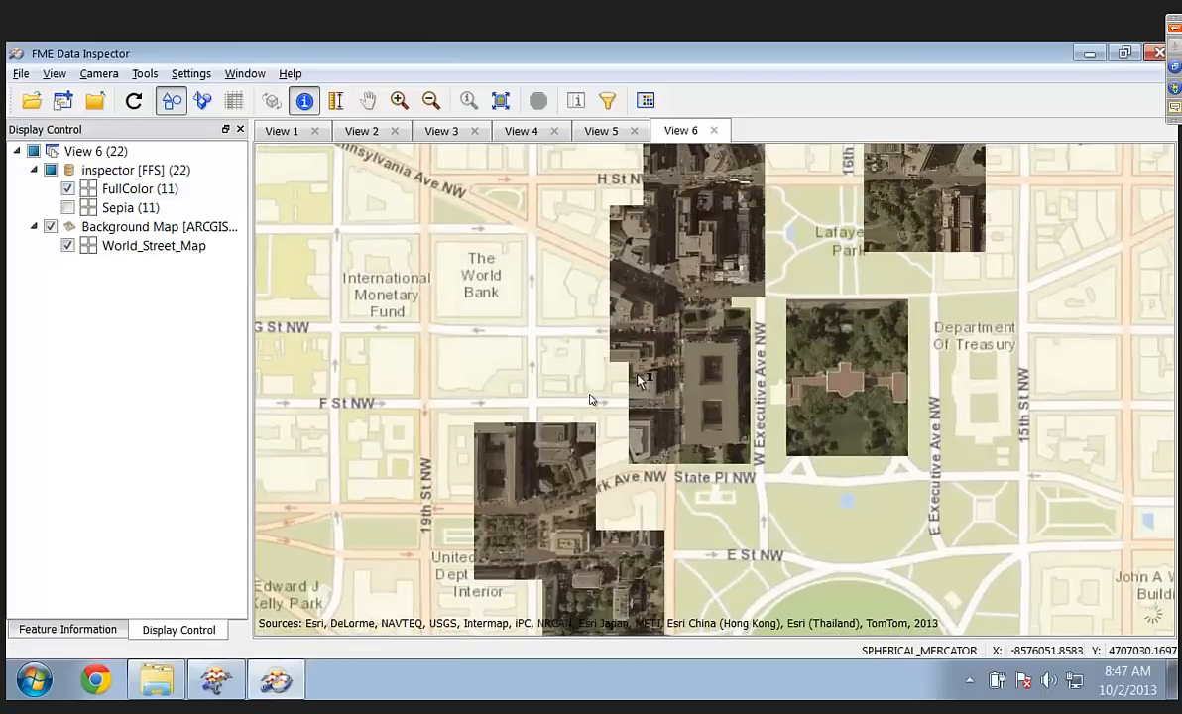
pyautogui.scroll(1, 638, 380)
pyautogui.scroll(2, 639, 380)
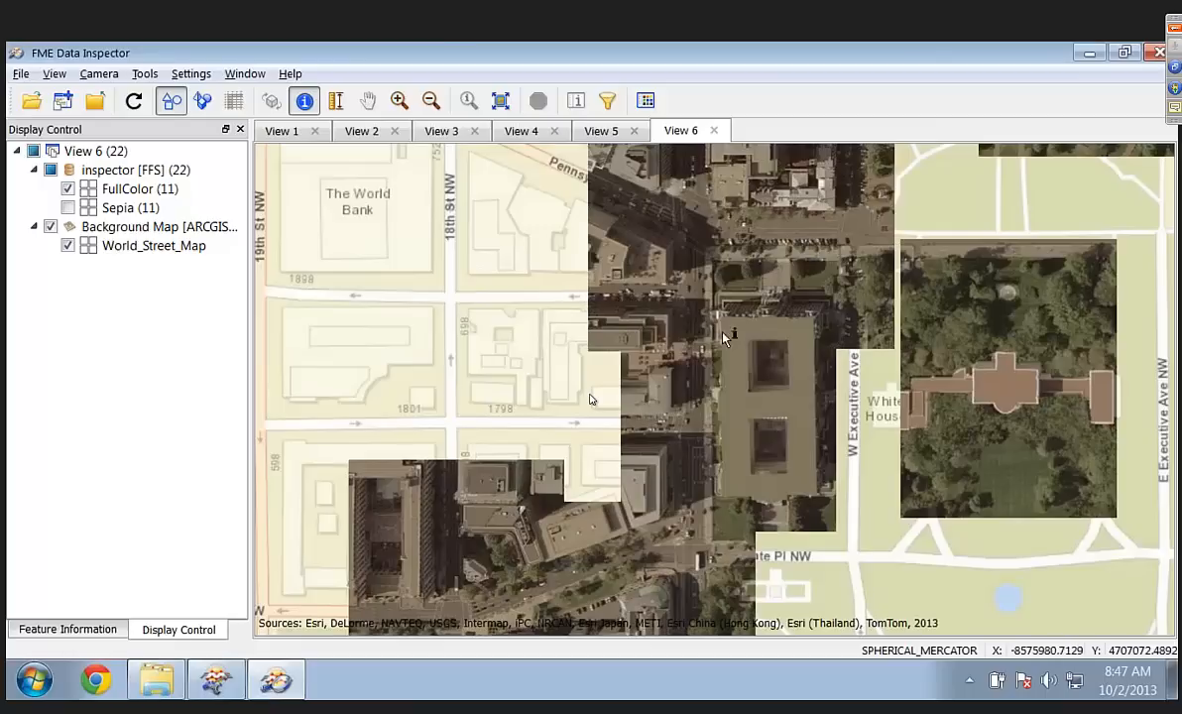
pyautogui.click(66, 190)
pyautogui.click(68, 208)
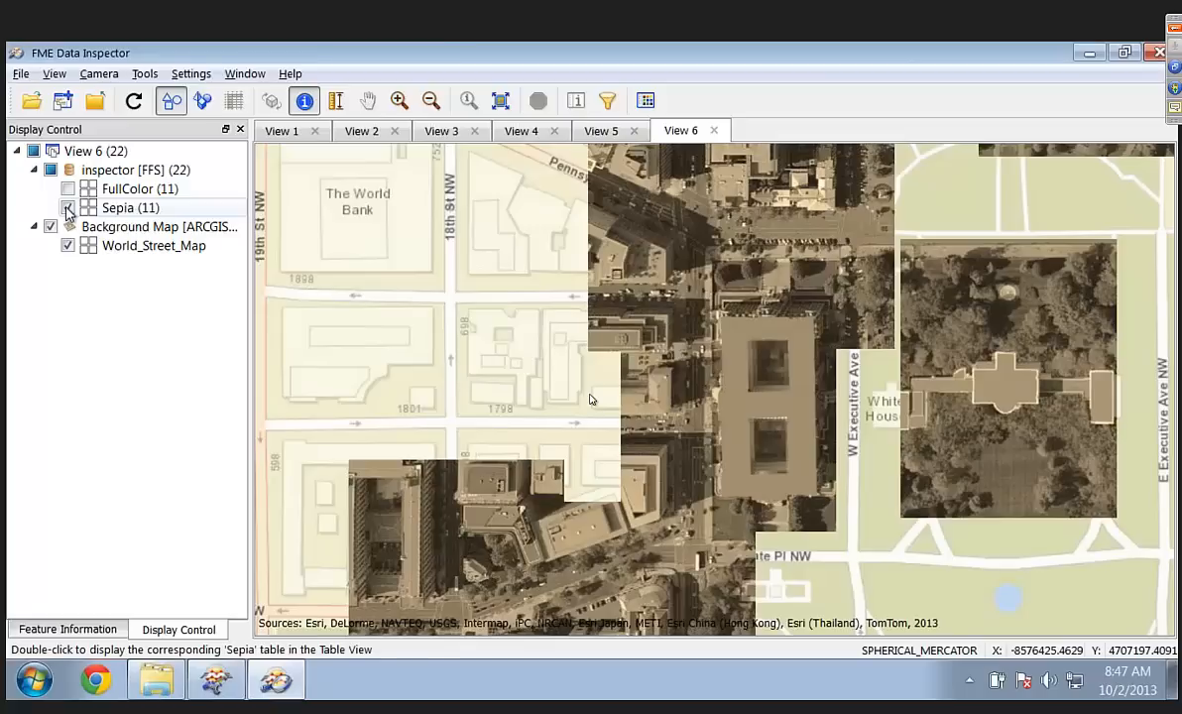
# Step: Switch to the PowerPoint presentation and present the FME Raster Transformer List slide
pyautogui.hotkey('alt', 'Tab')
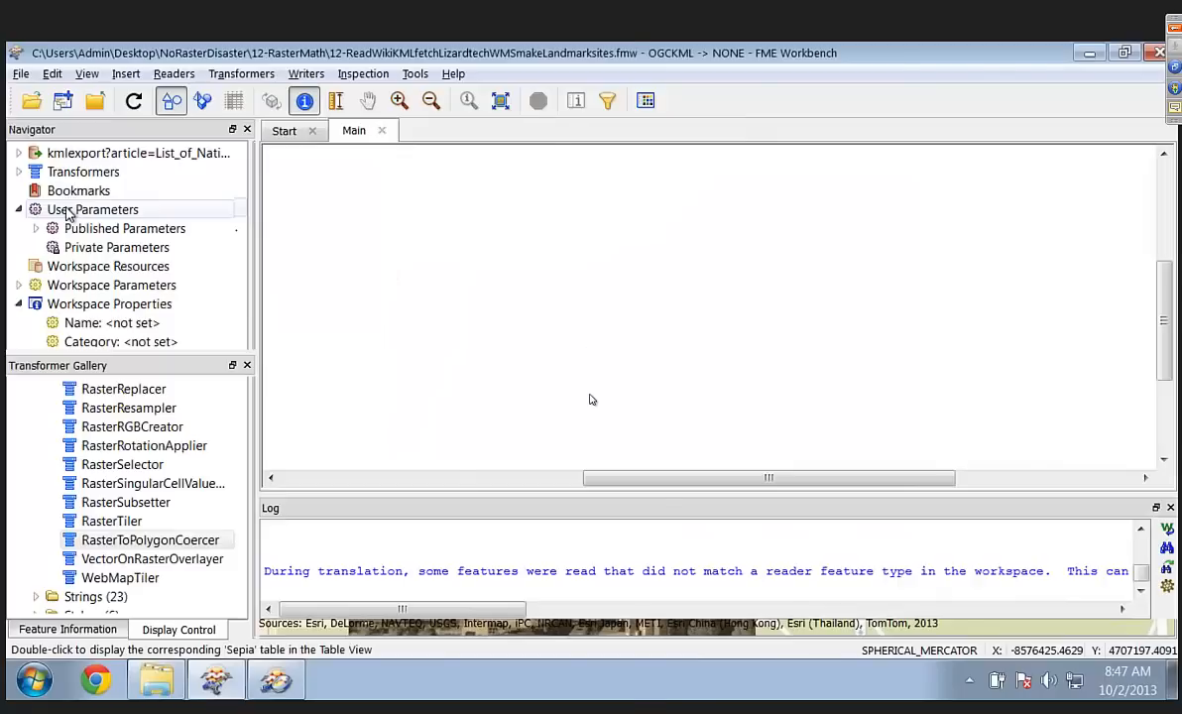
pyautogui.hotkey('ctrl', 'Right')
pyautogui.press('Right')
pyautogui.click(77, 688)
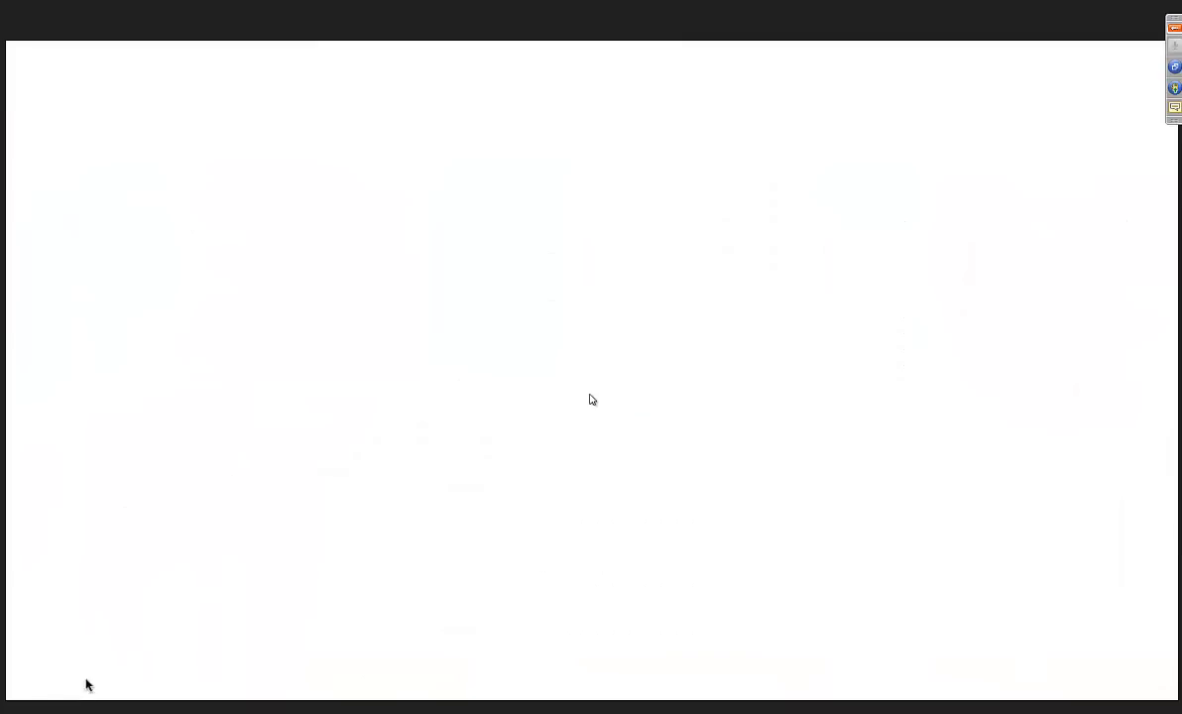
pyautogui.press('Right')
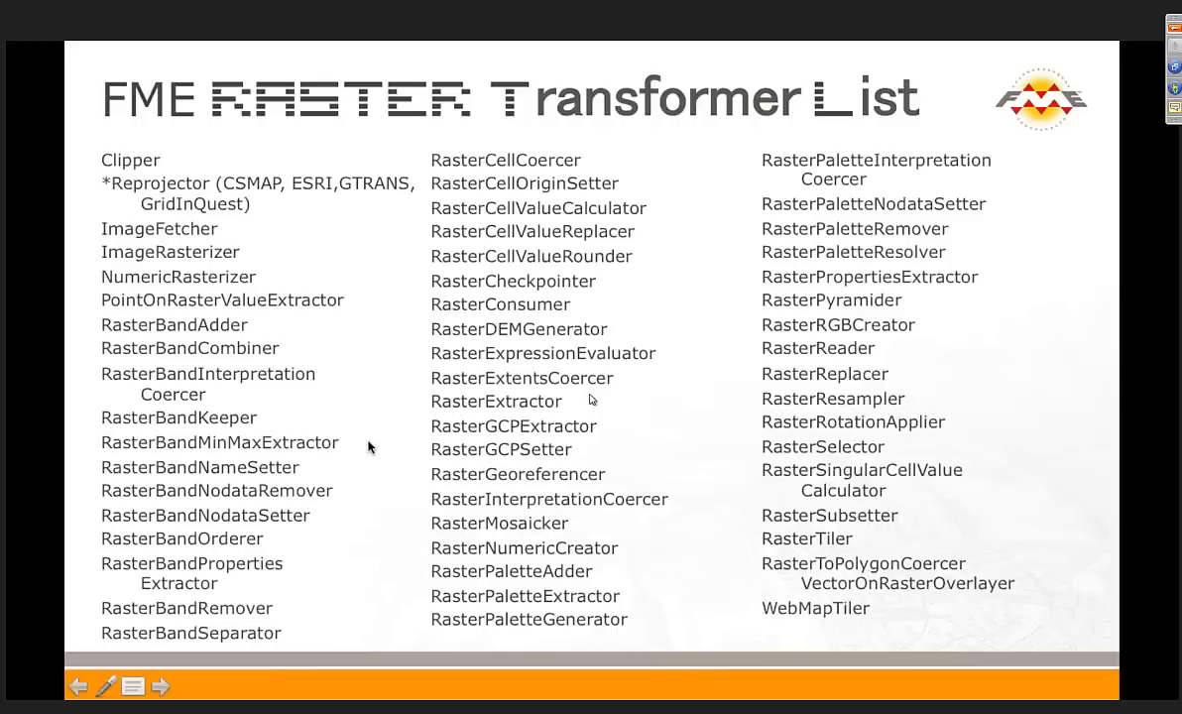
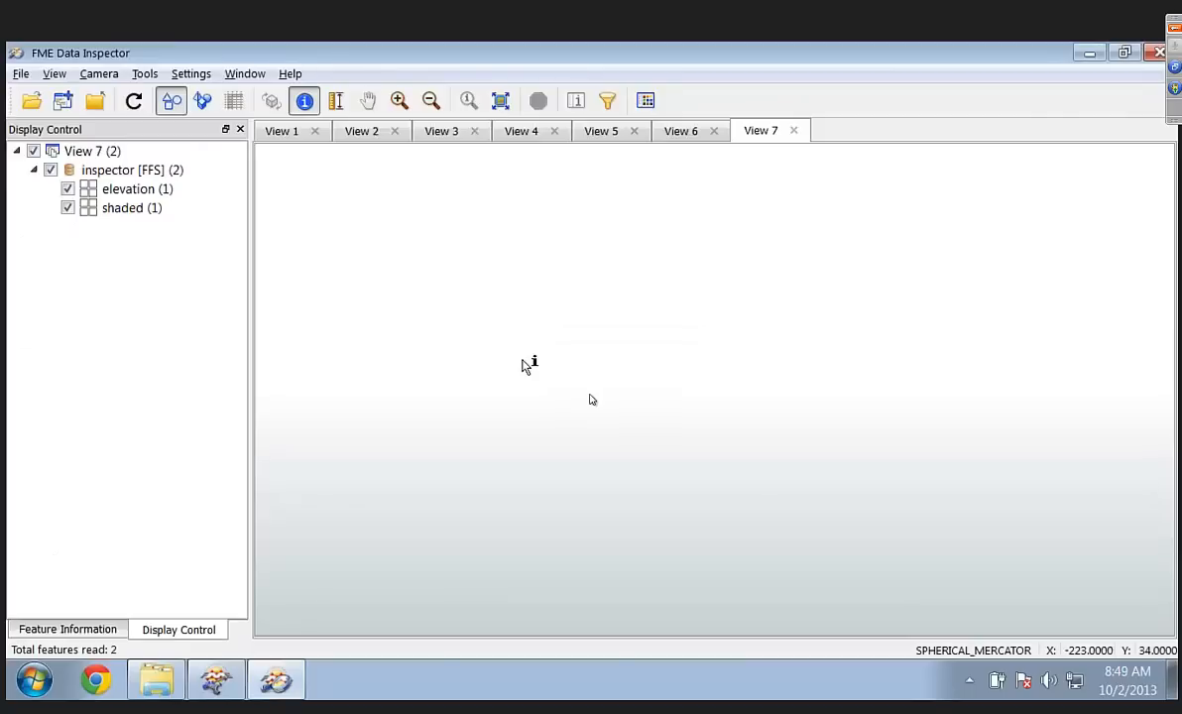
# Step: Switch to FME Workbench and inspect the RasterHillshader parameters and its algorithm options, leaving the Horn algorithm selected
pyautogui.hotkey('alt', 'Tab')
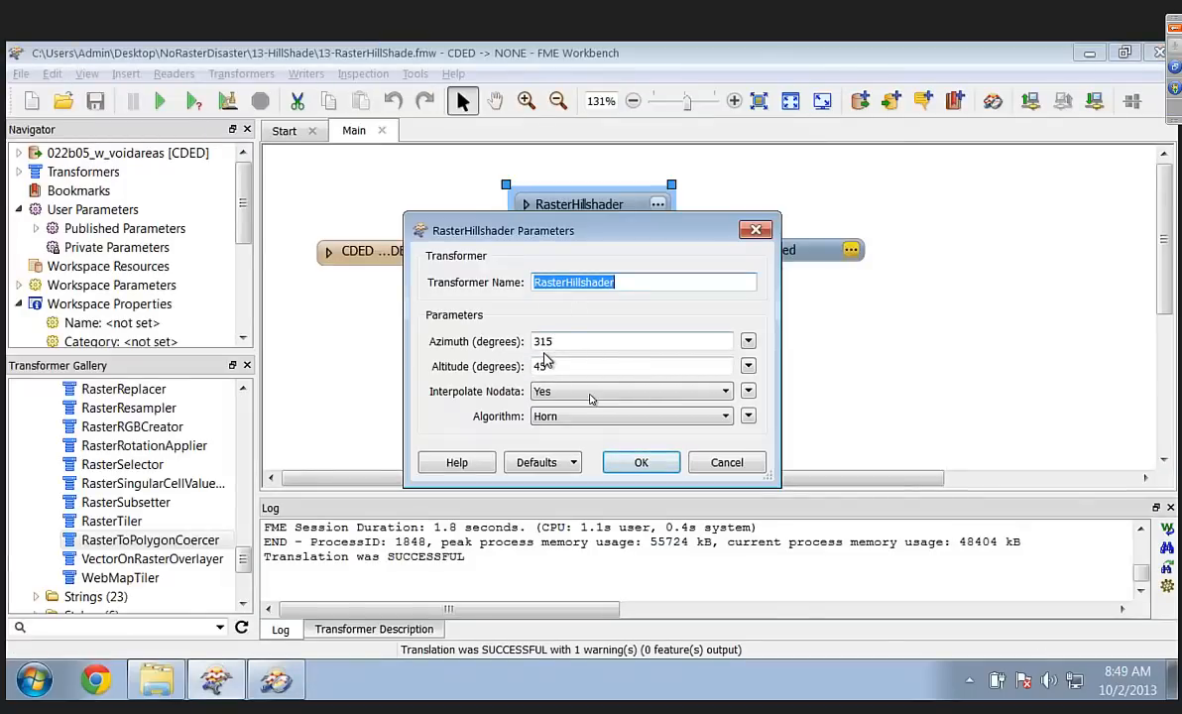
pyautogui.click(685, 417)
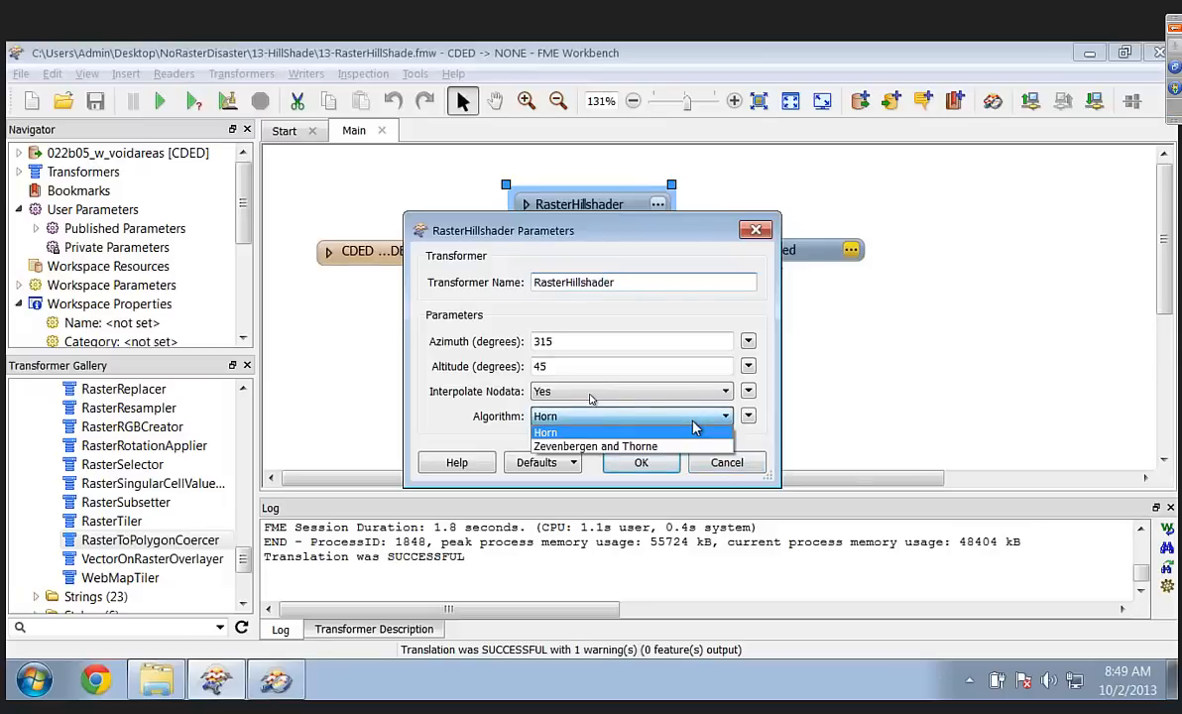
pyautogui.click(694, 433)
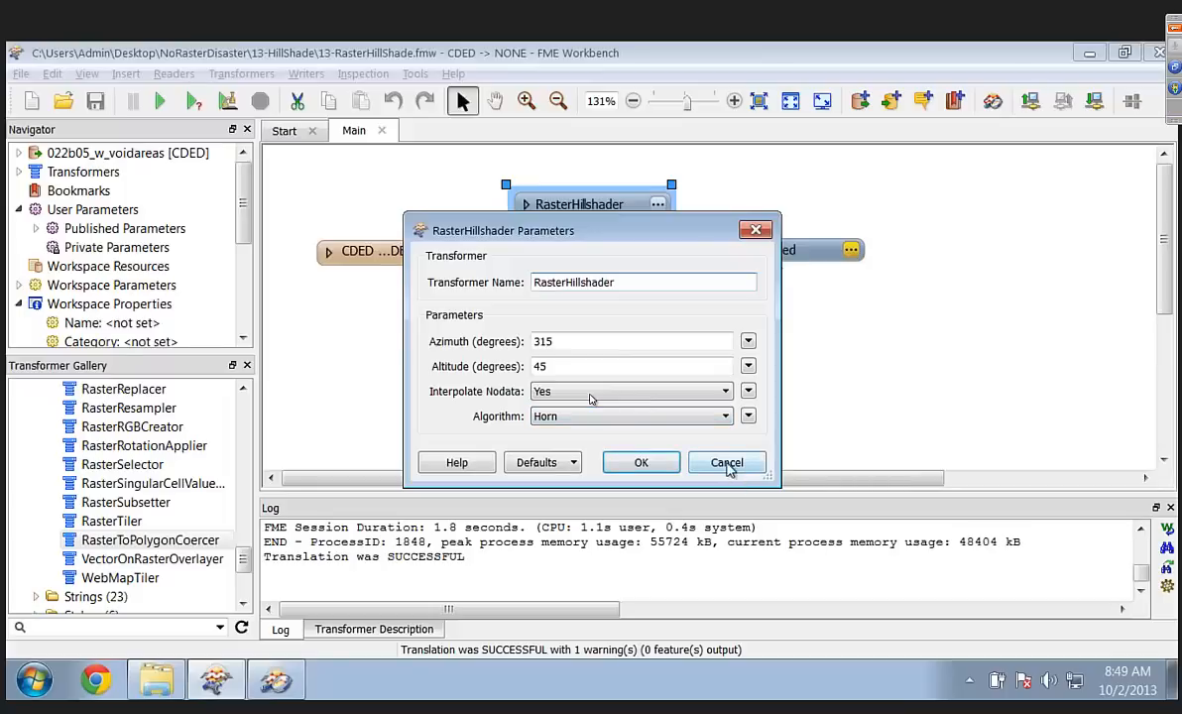
pyautogui.click(727, 463)
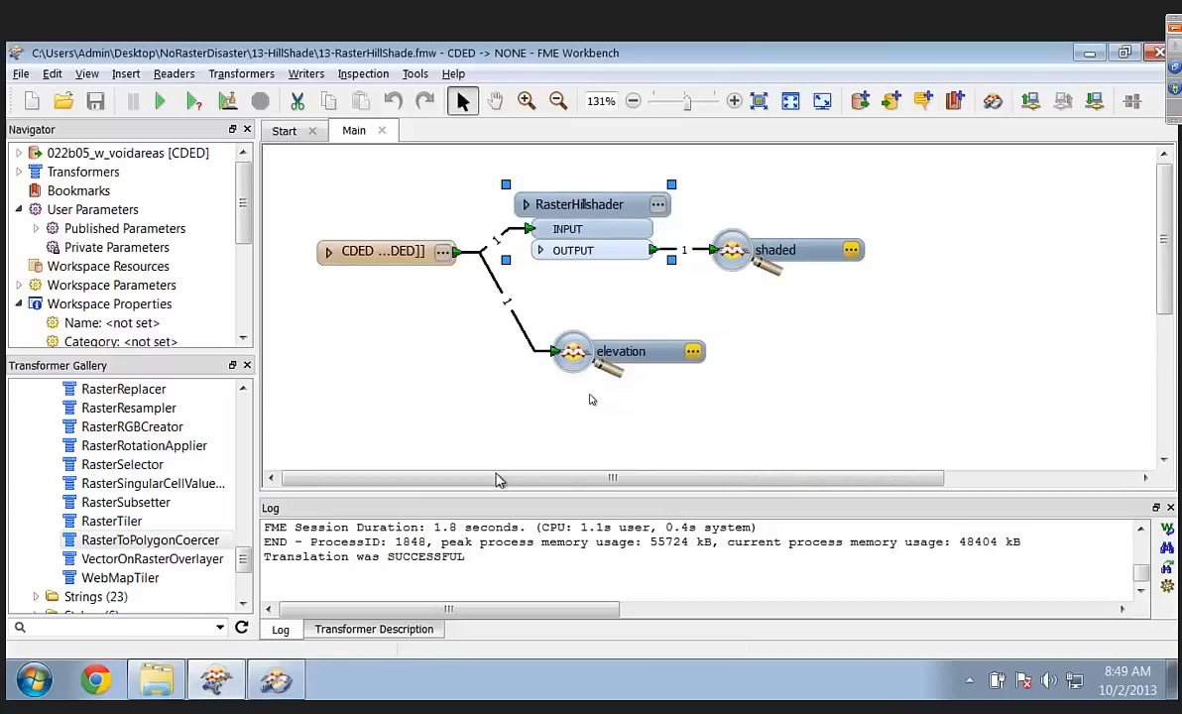
# Step: Switch to FME Data Inspector and compare the elevation and shaded layers separately in View 7, leaving only shaded displayed over the background map
pyautogui.click(276, 681)
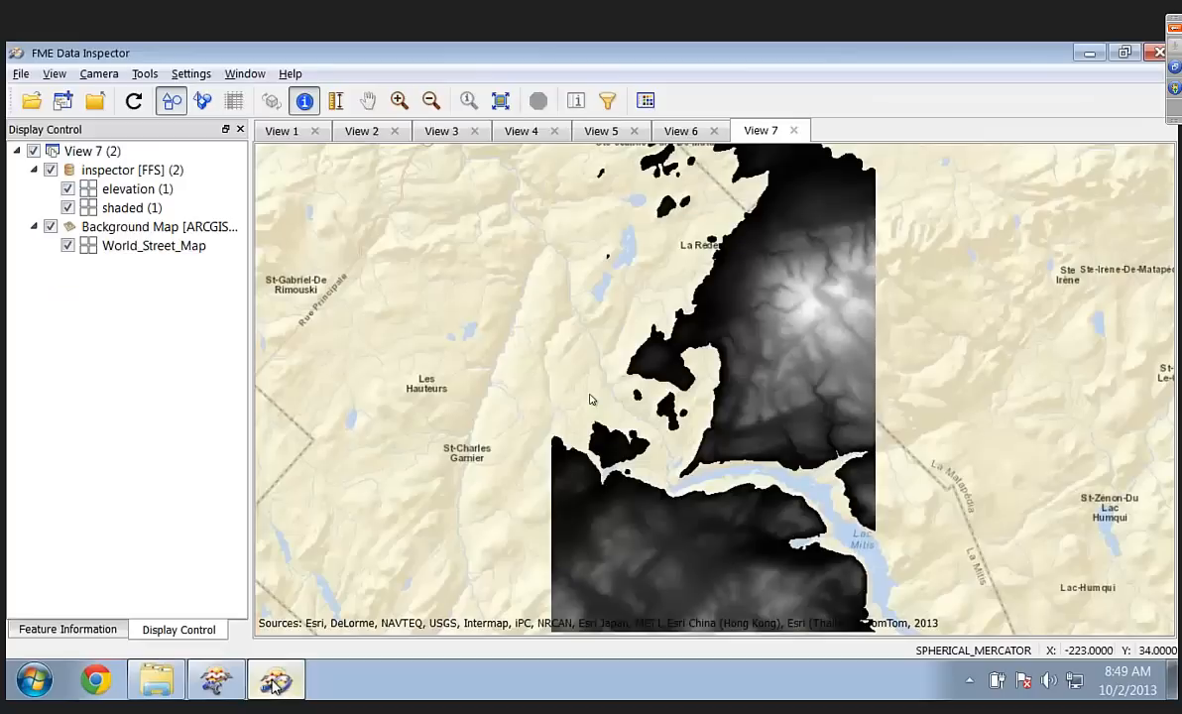
pyautogui.click(67, 208)
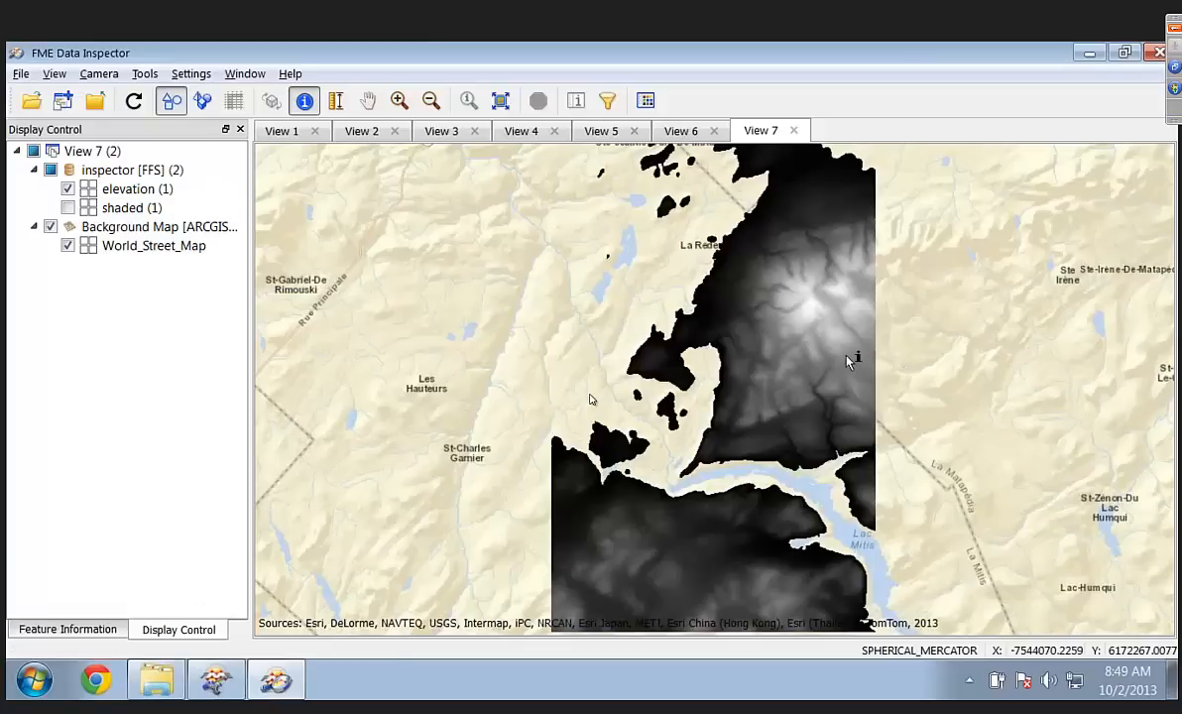
pyautogui.click(69, 190)
pyautogui.click(67, 209)
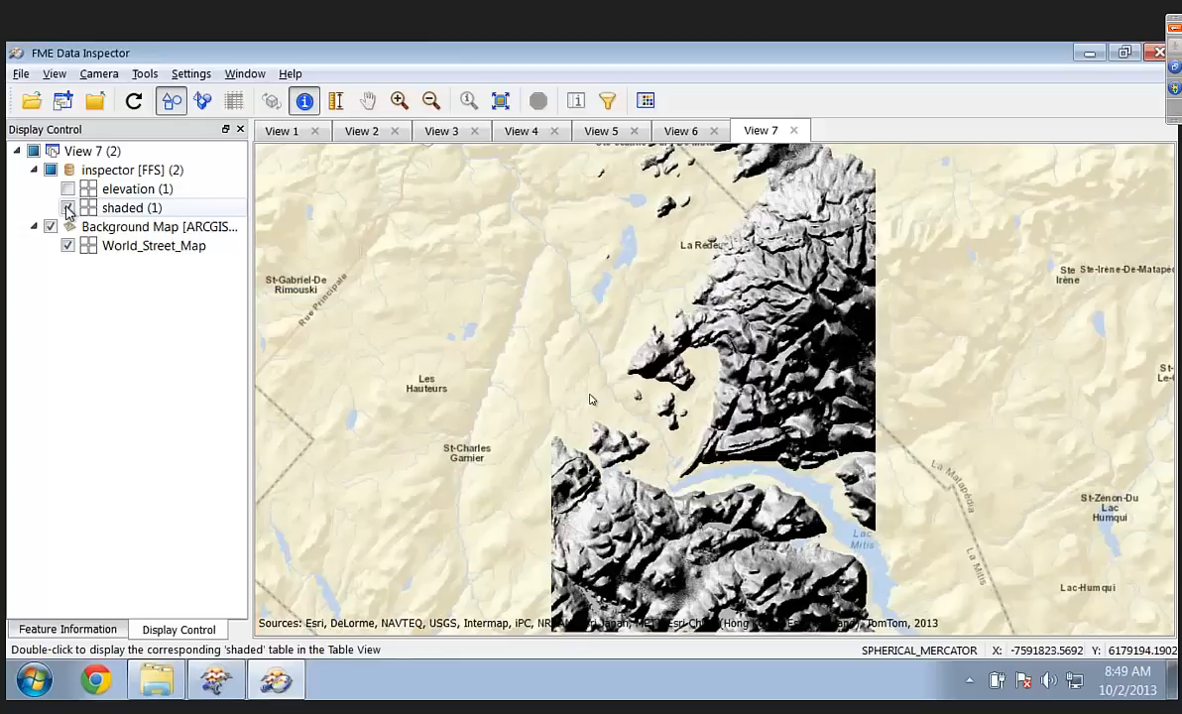
pyautogui.click(68, 209)
pyautogui.click(67, 209)
pyautogui.doubleClick(67, 210)
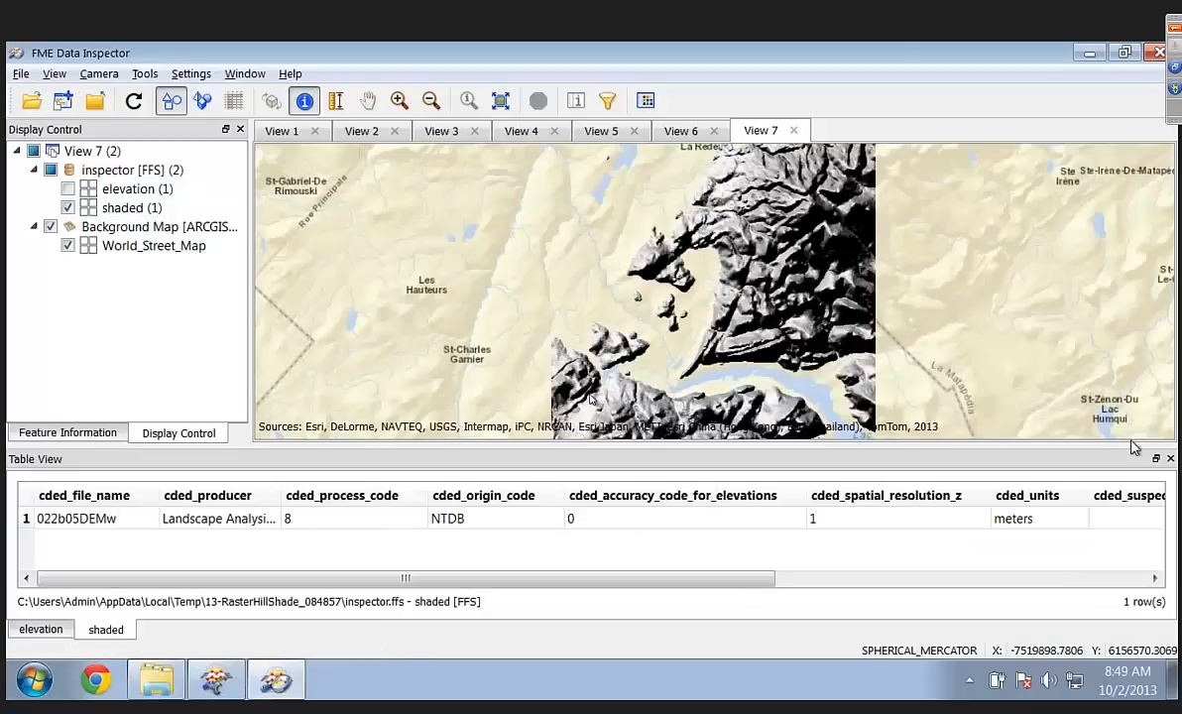
pyautogui.click(1171, 459)
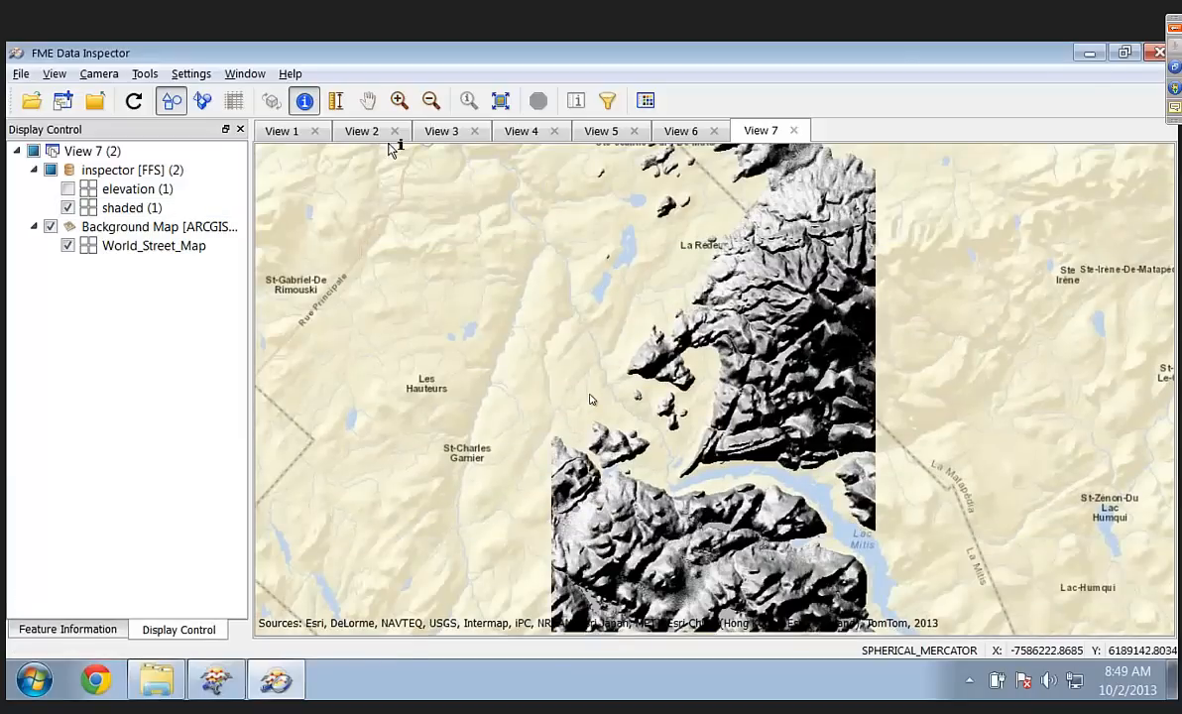
# Step: Zoom out from the shaded raster to examine where it lies in the surrounding region on the background map
pyautogui.click(431, 100)
pyautogui.click(480, 325)
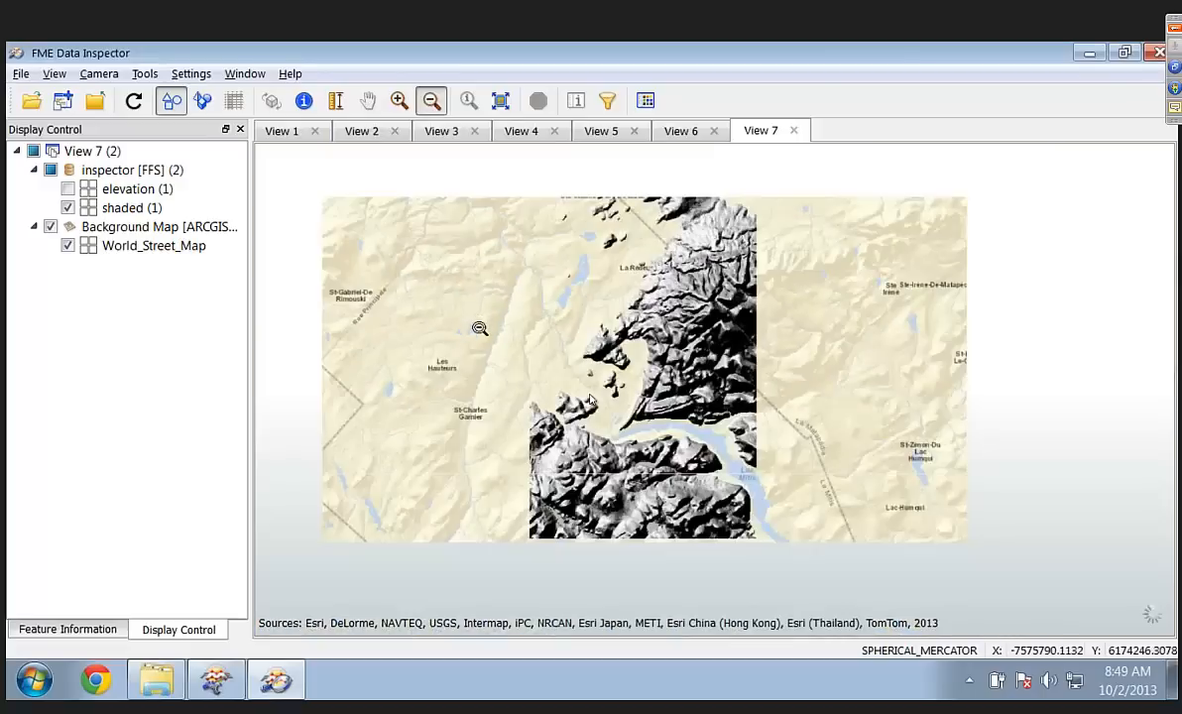
pyautogui.click(480, 329)
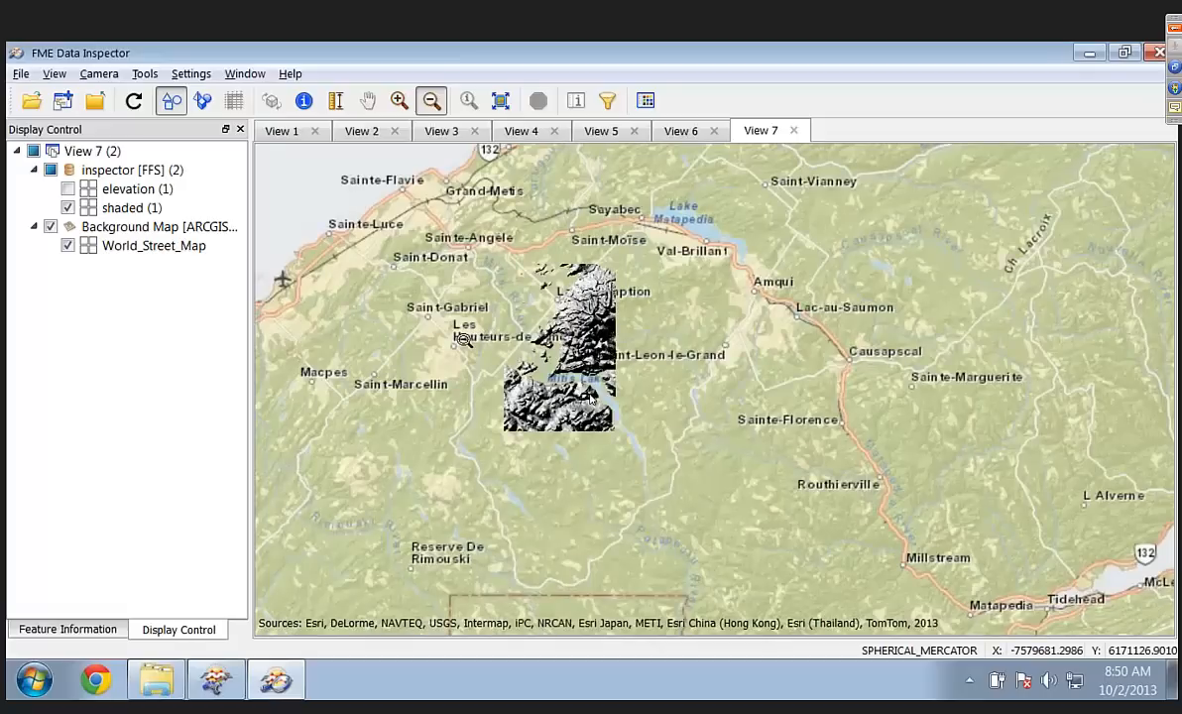
pyautogui.click(464, 339)
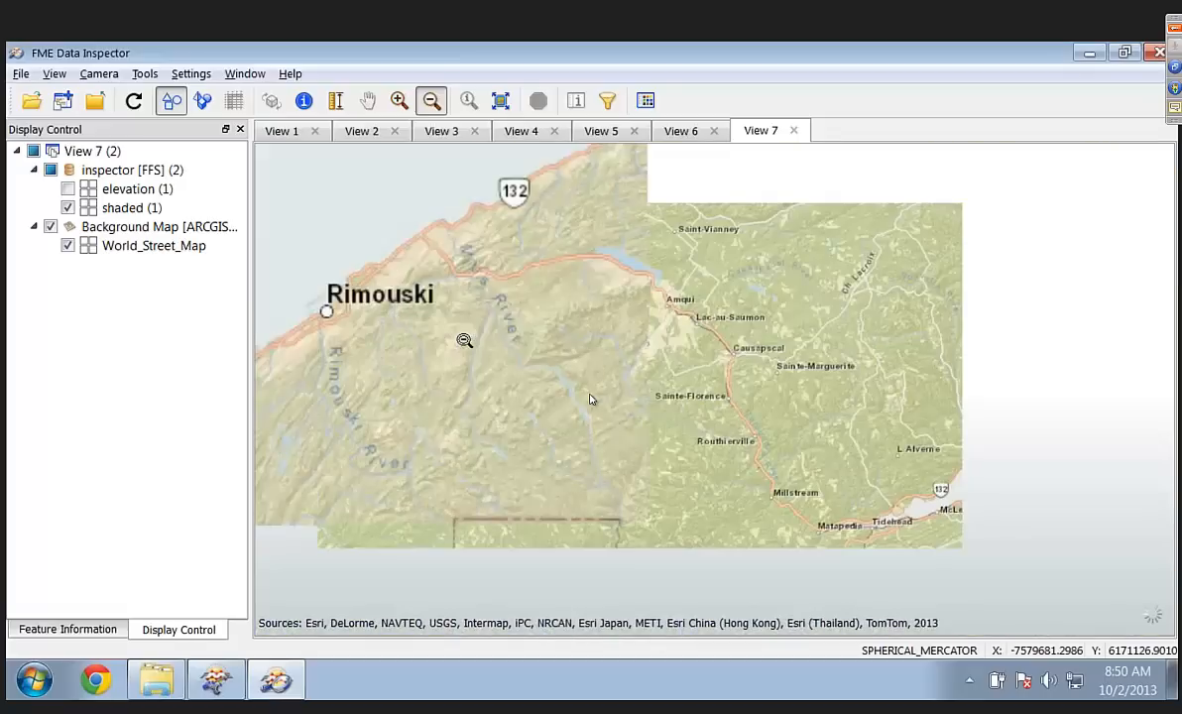
pyautogui.click(464, 339)
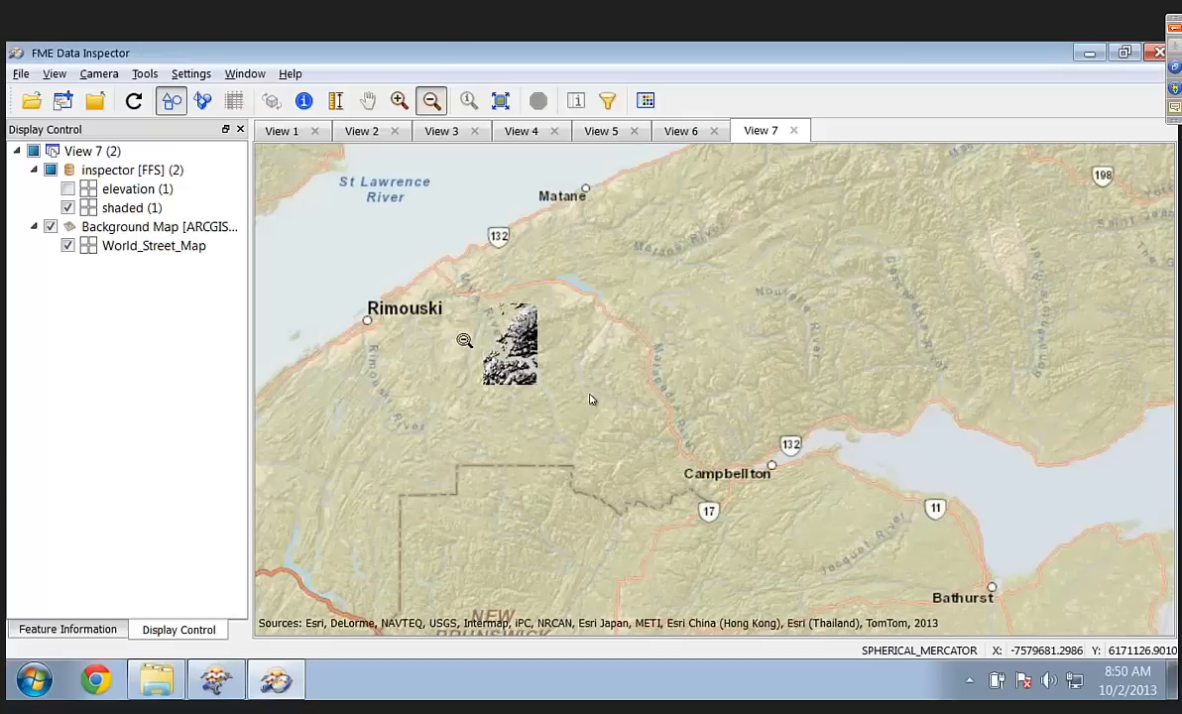
# Step: Switch to the PowerPoint presentation, select a slide further down the deck and present it as a slide show
pyautogui.hotkey('alt', 'Tab')
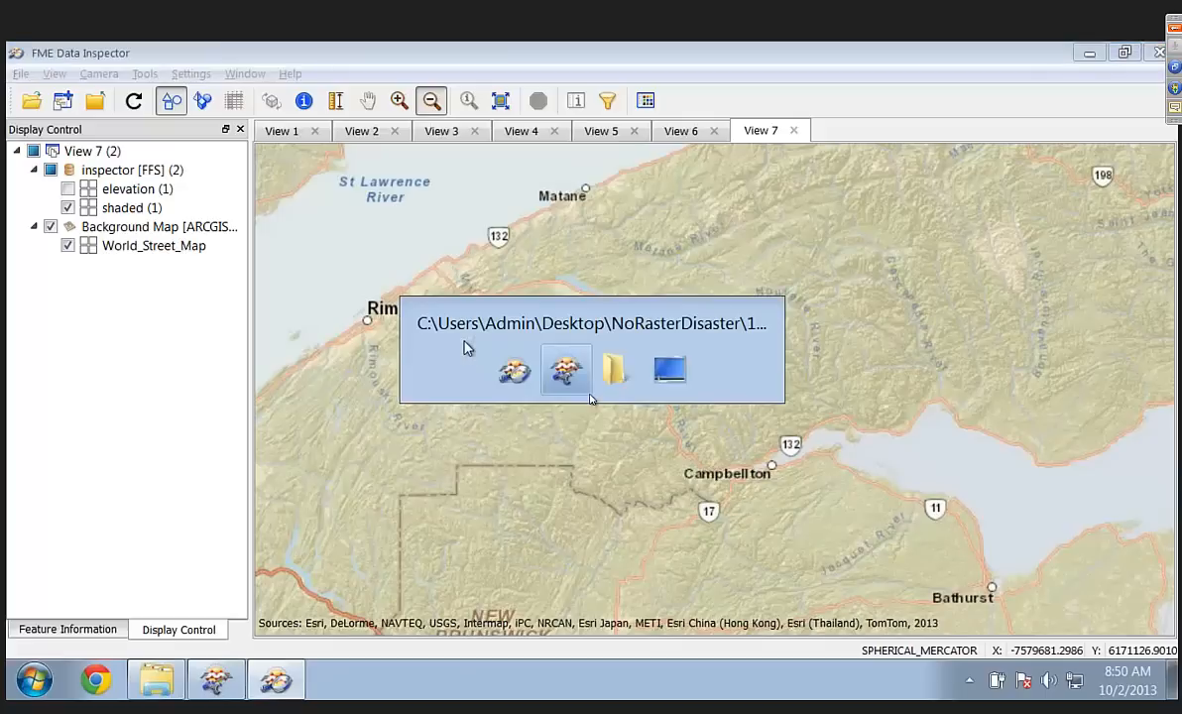
pyautogui.hotkey('ctrl', 'Right')
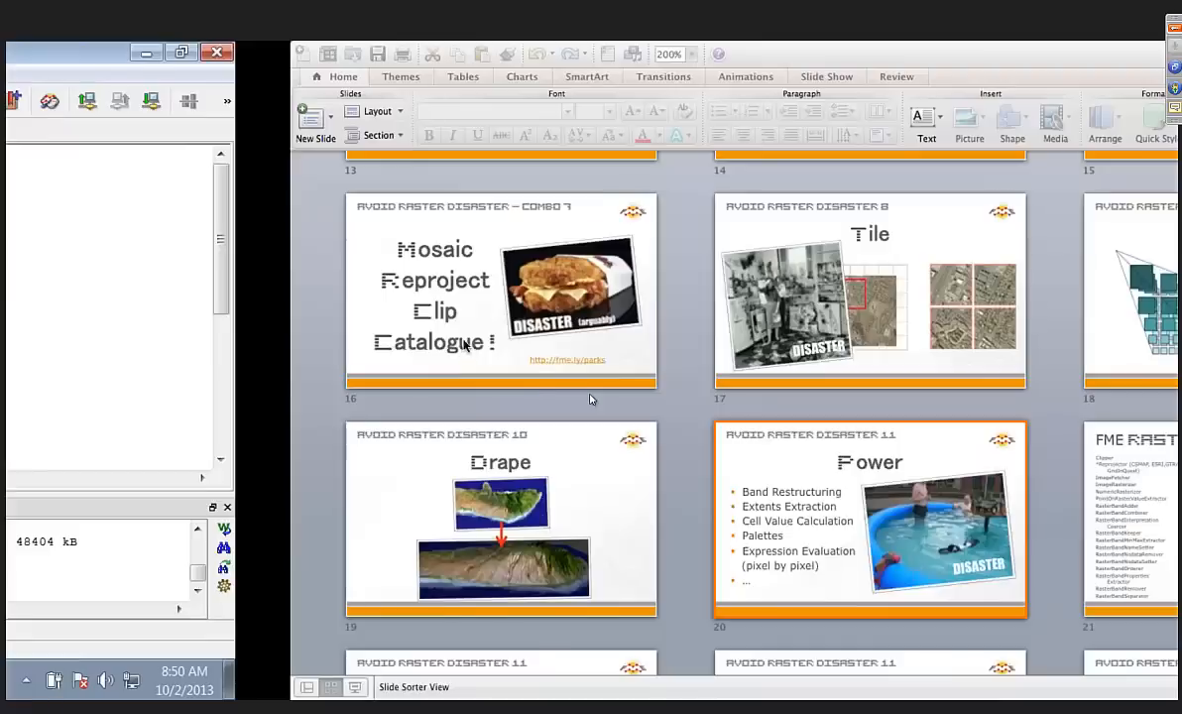
pyautogui.scroll(-5, 464, 341)
pyautogui.click(213, 585)
pyautogui.click(70, 686)
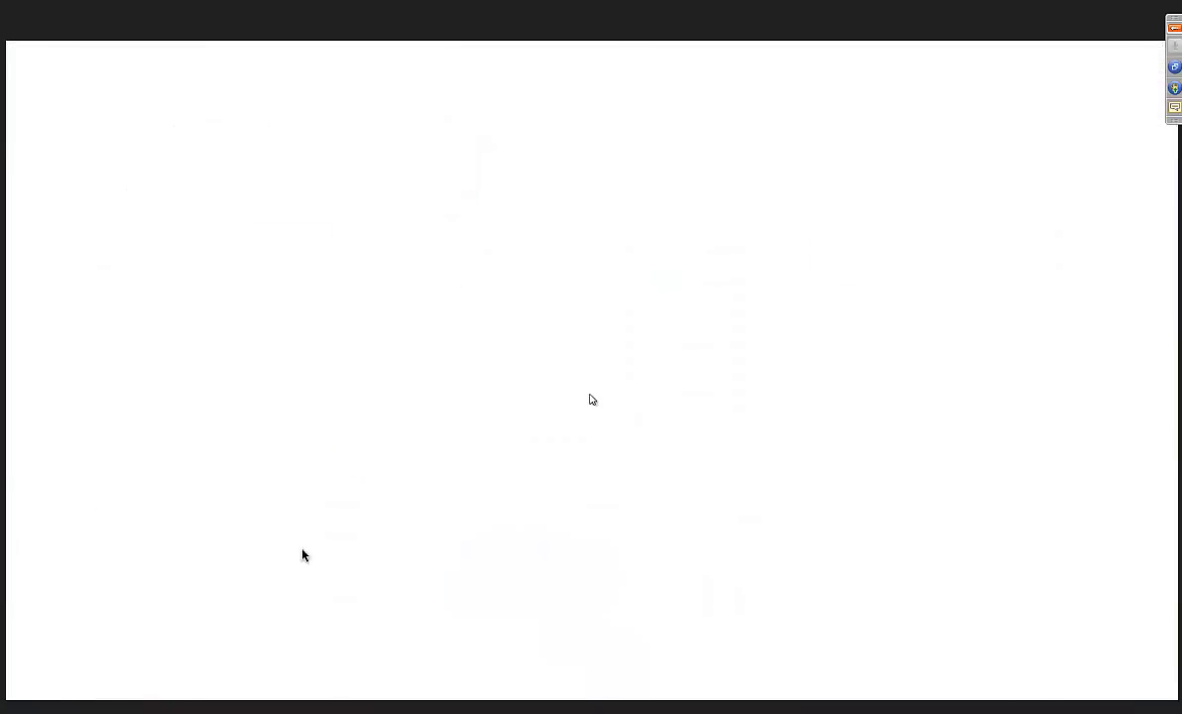
pyautogui.click(355, 414)
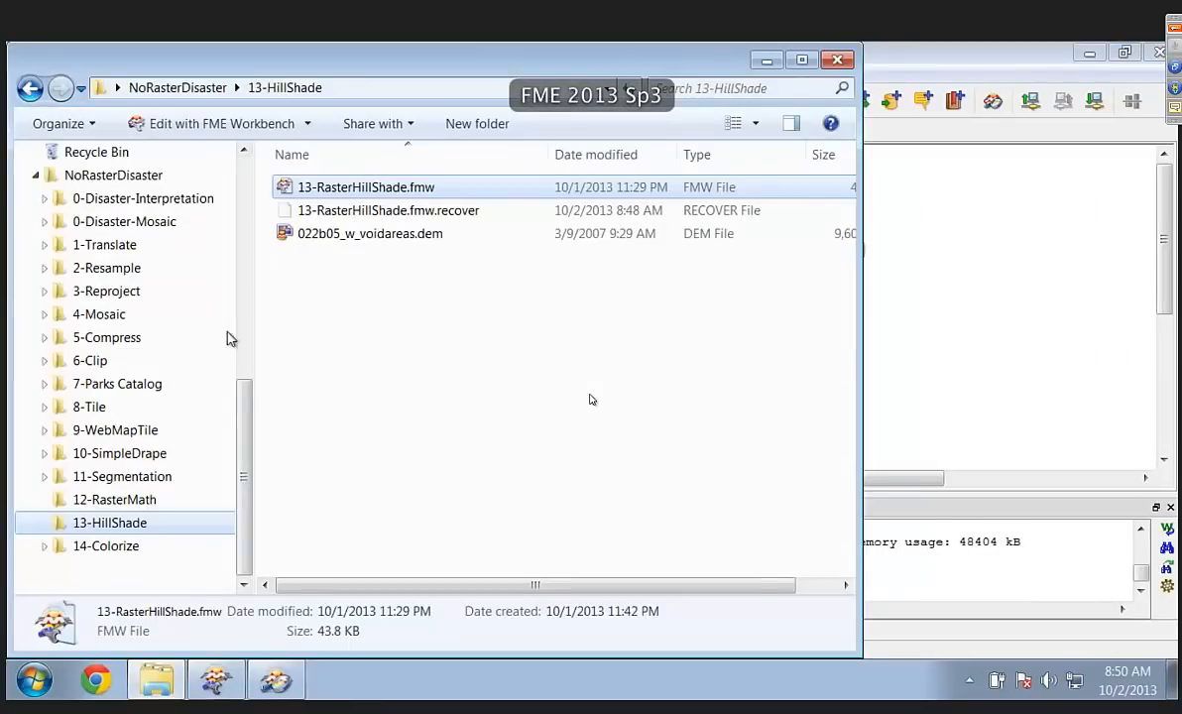
# Step: Open the 14-Colorize.fmw workspace from the 14-Colorize folder in FME Workbench and run its translation
pyautogui.click(109, 547)
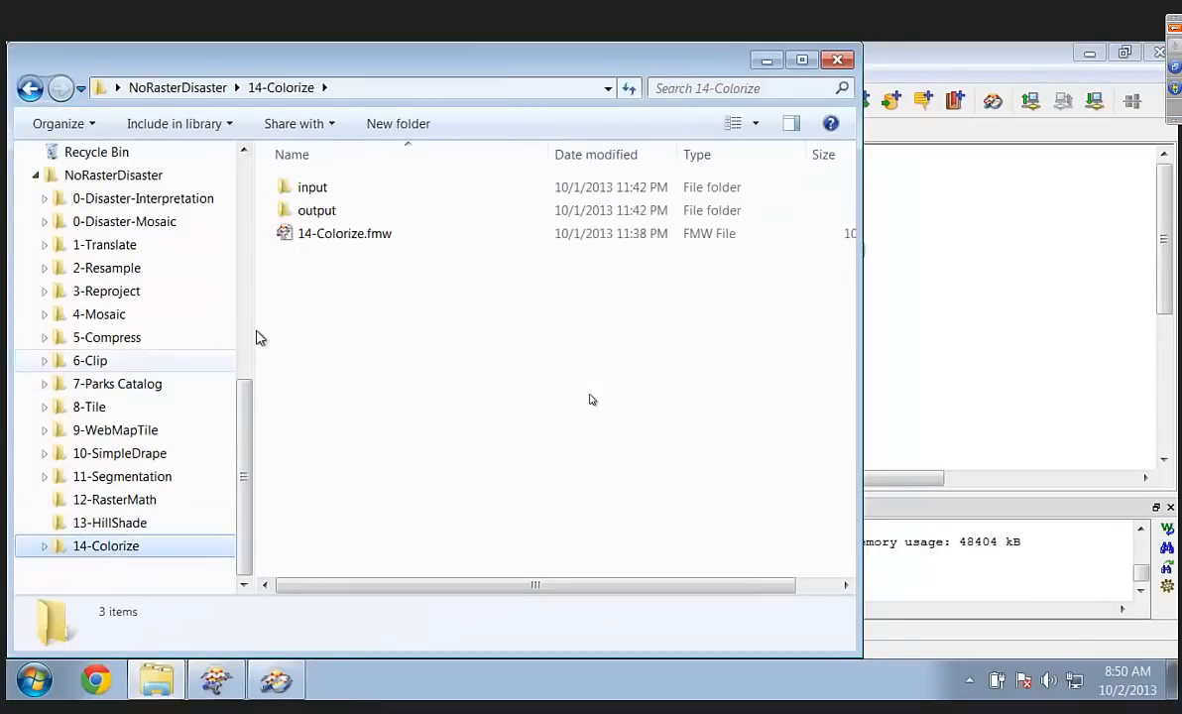
pyautogui.doubleClick(342, 233)
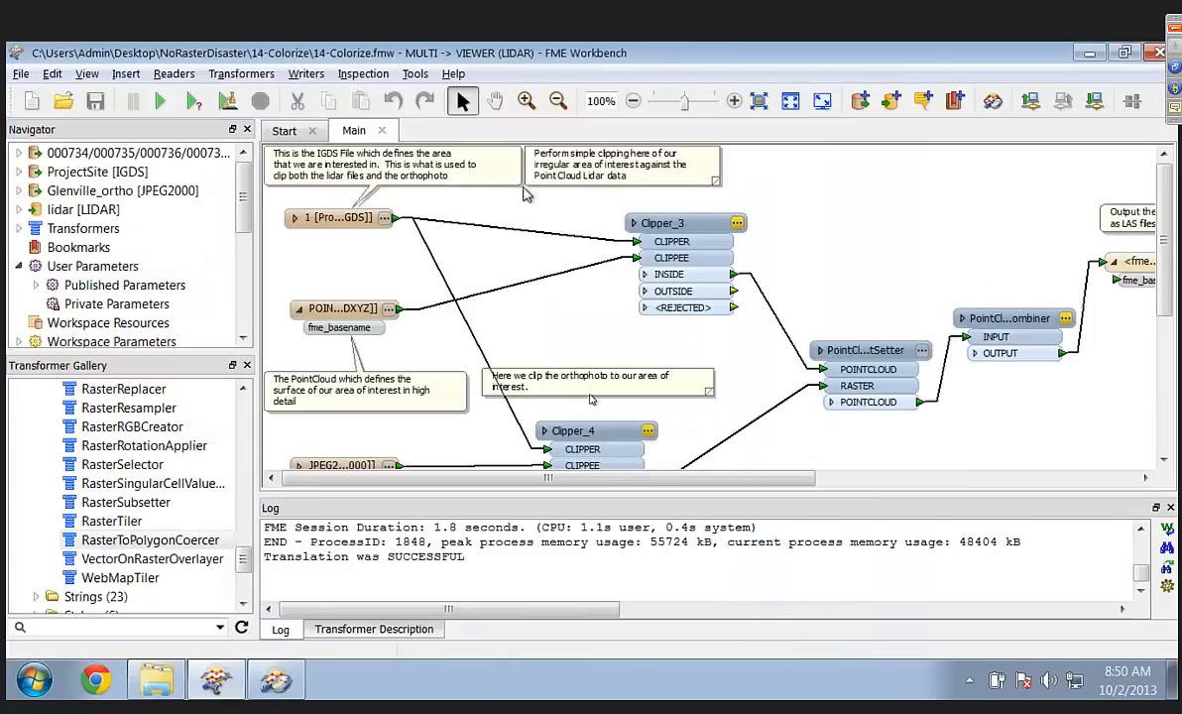
pyautogui.click(160, 100)
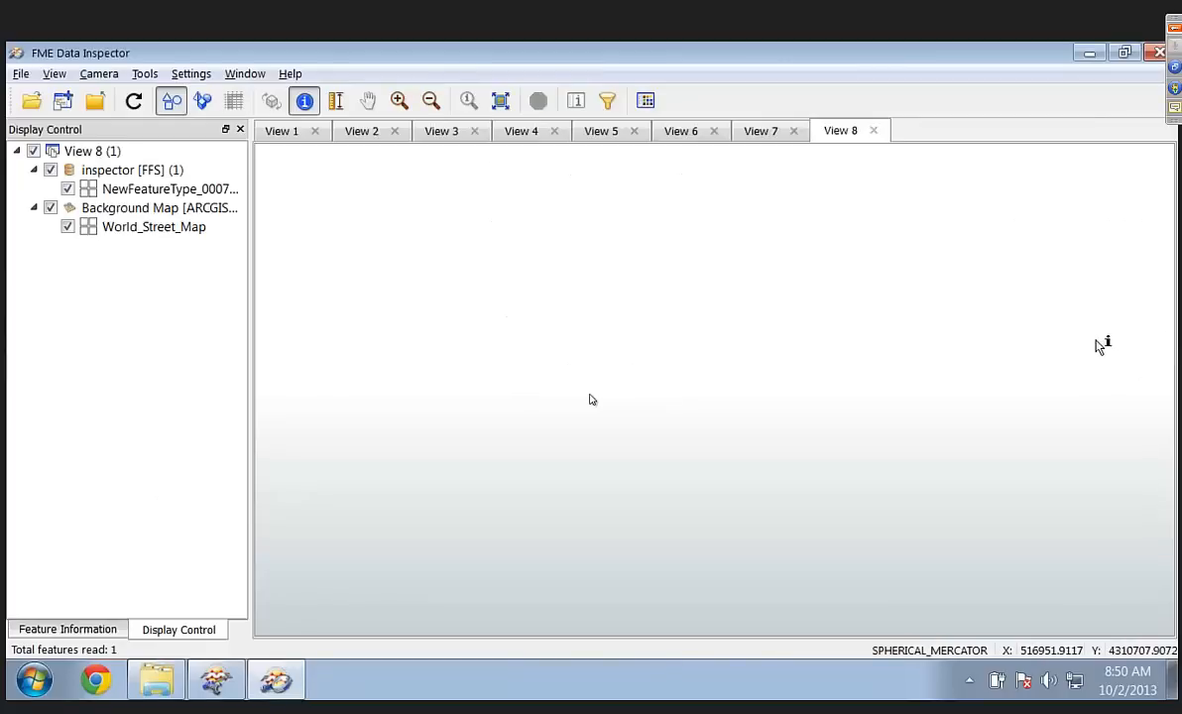
# Step: Return to FME Workbench and examine the POINTCLOUDXYZ source's containing folder and the programs available for opening 000738.xyz, then close the folder
pyautogui.hotkey('alt', 'Tab')
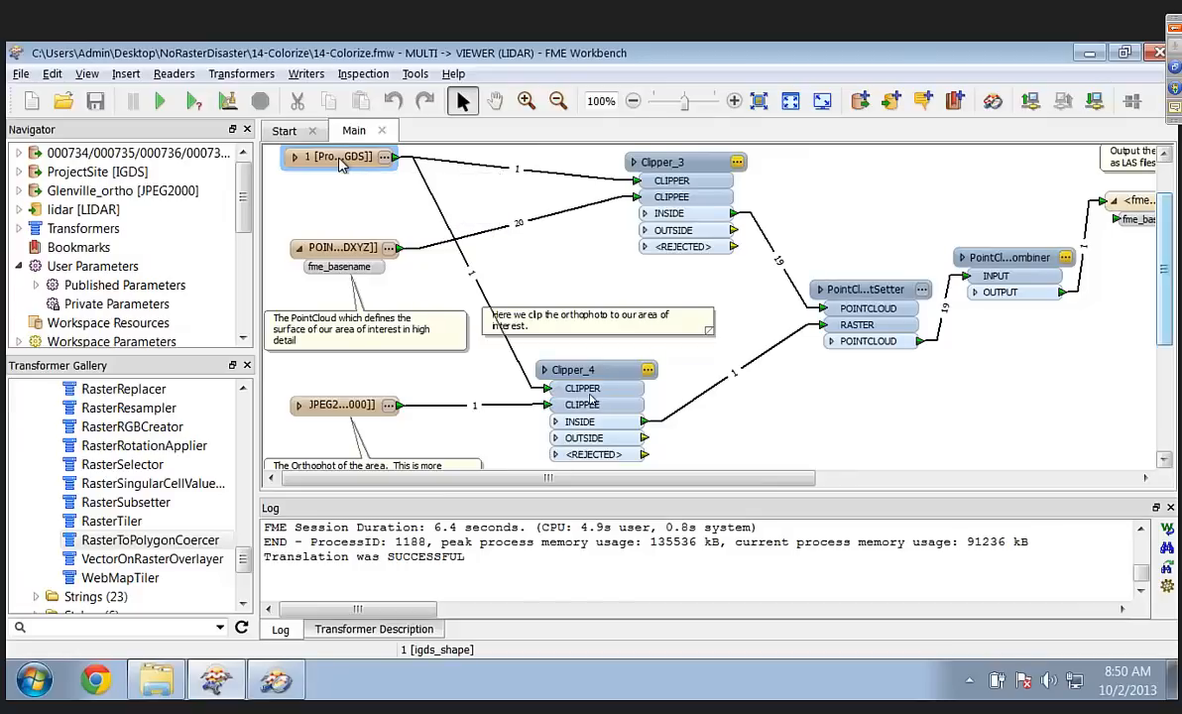
pyautogui.click(347, 250)
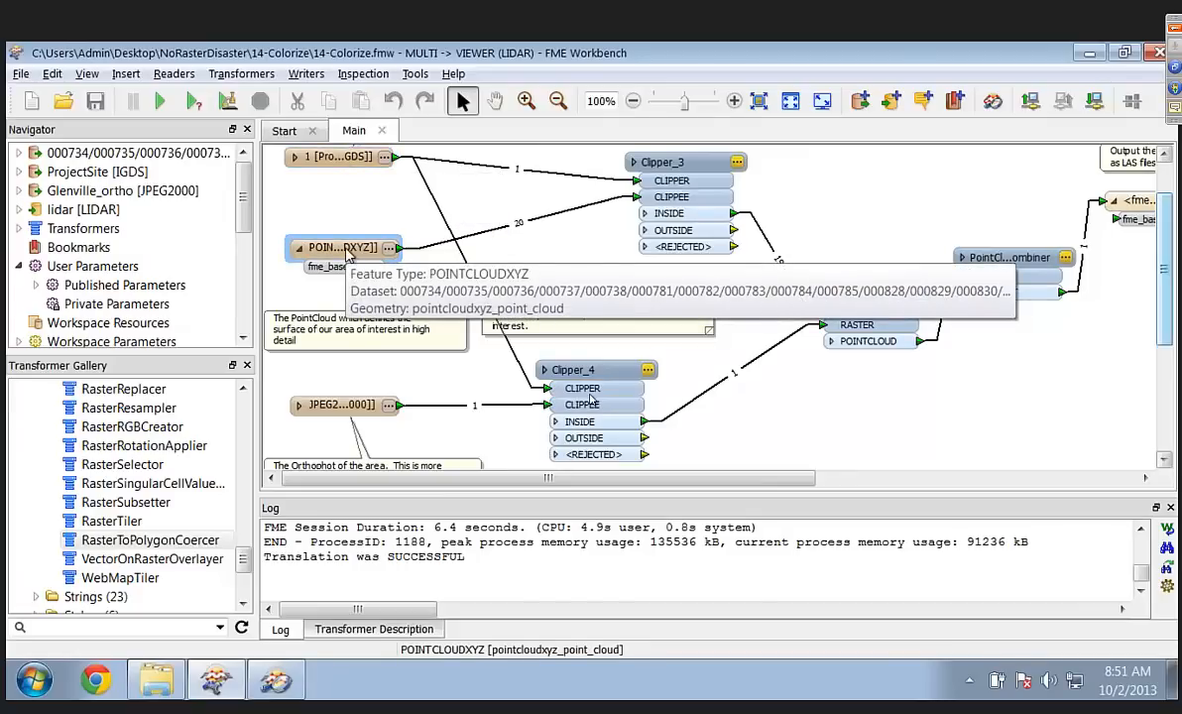
pyautogui.rightClick(347, 254)
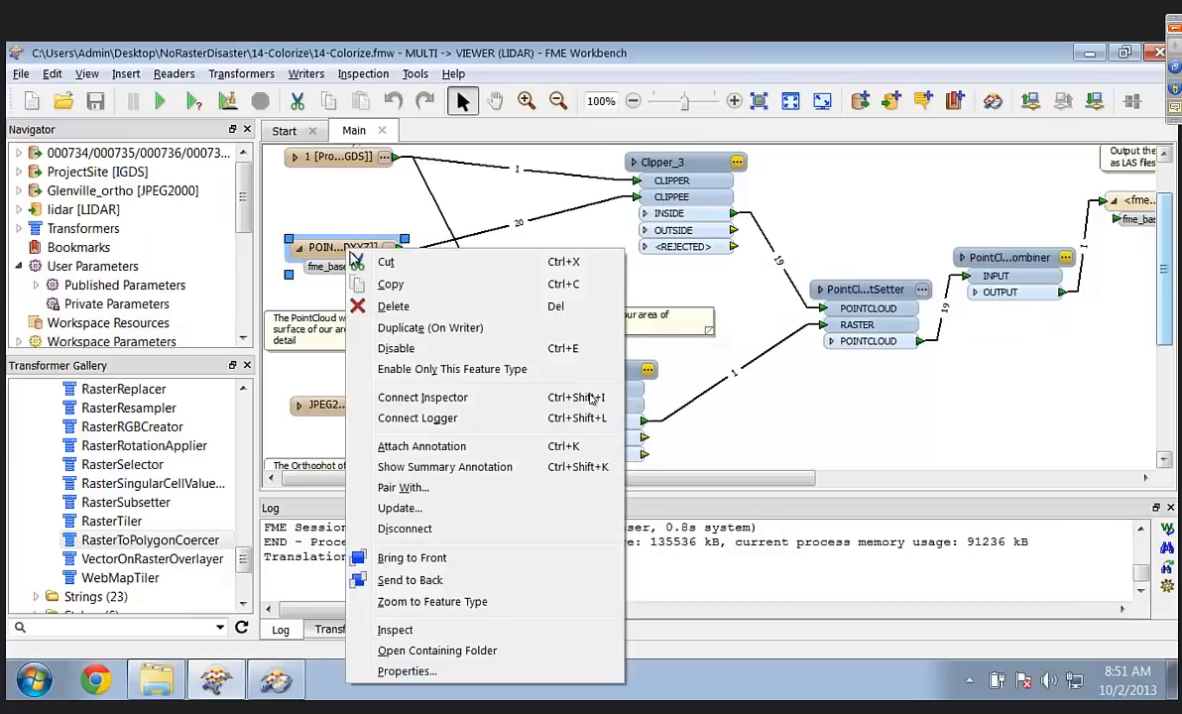
pyautogui.click(425, 651)
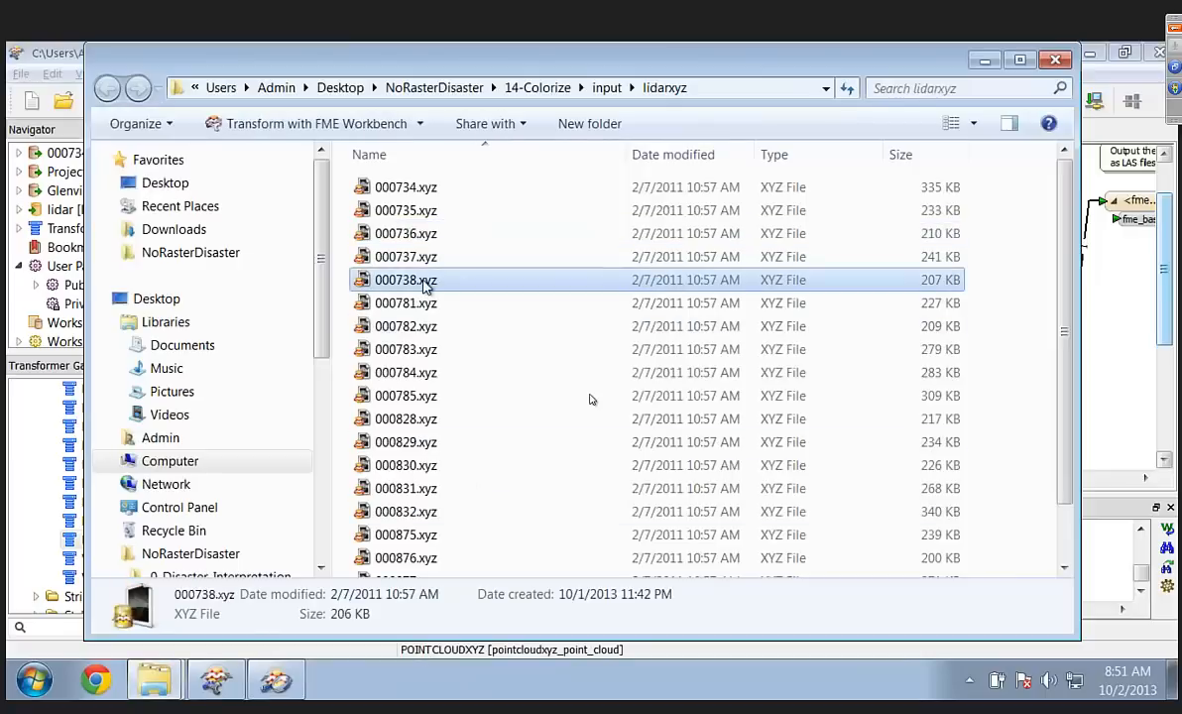
pyautogui.rightClick(425, 282)
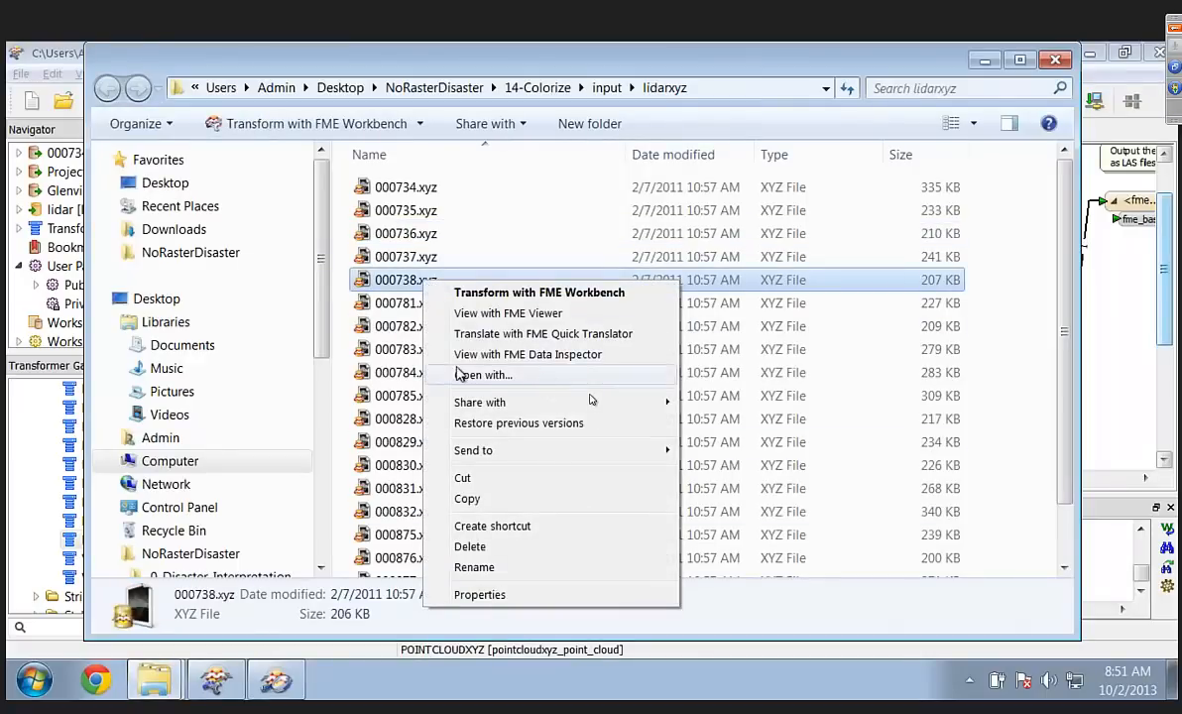
pyautogui.click(486, 375)
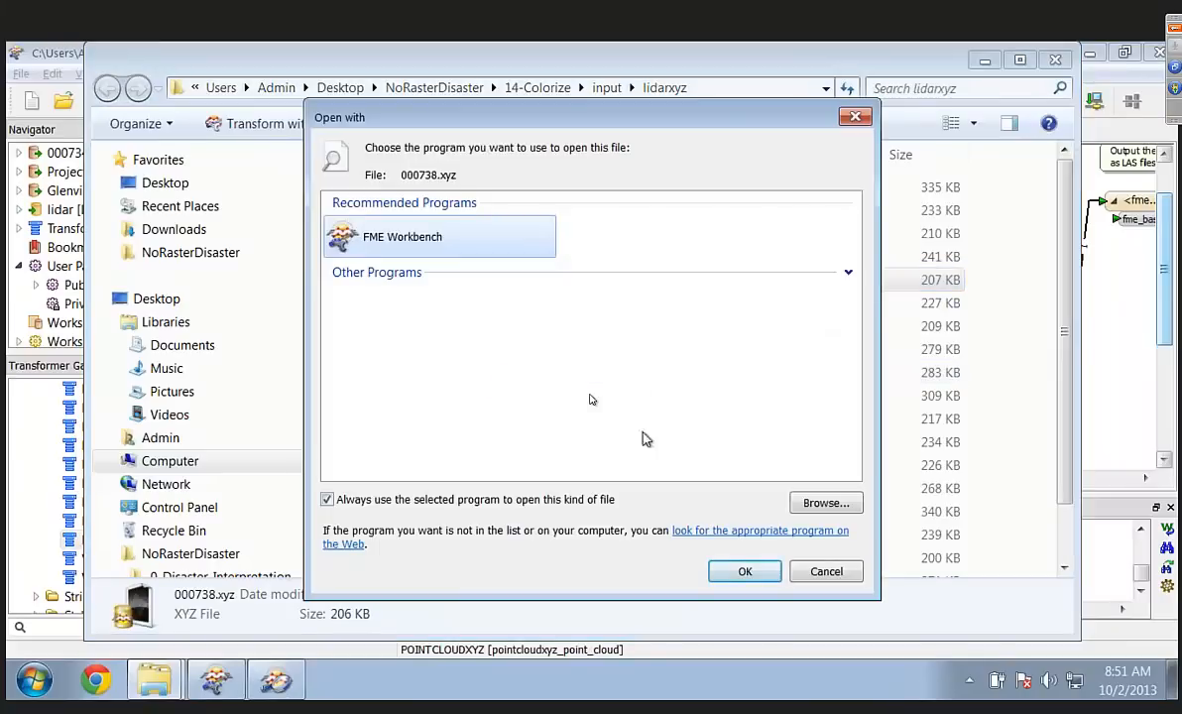
pyautogui.click(819, 572)
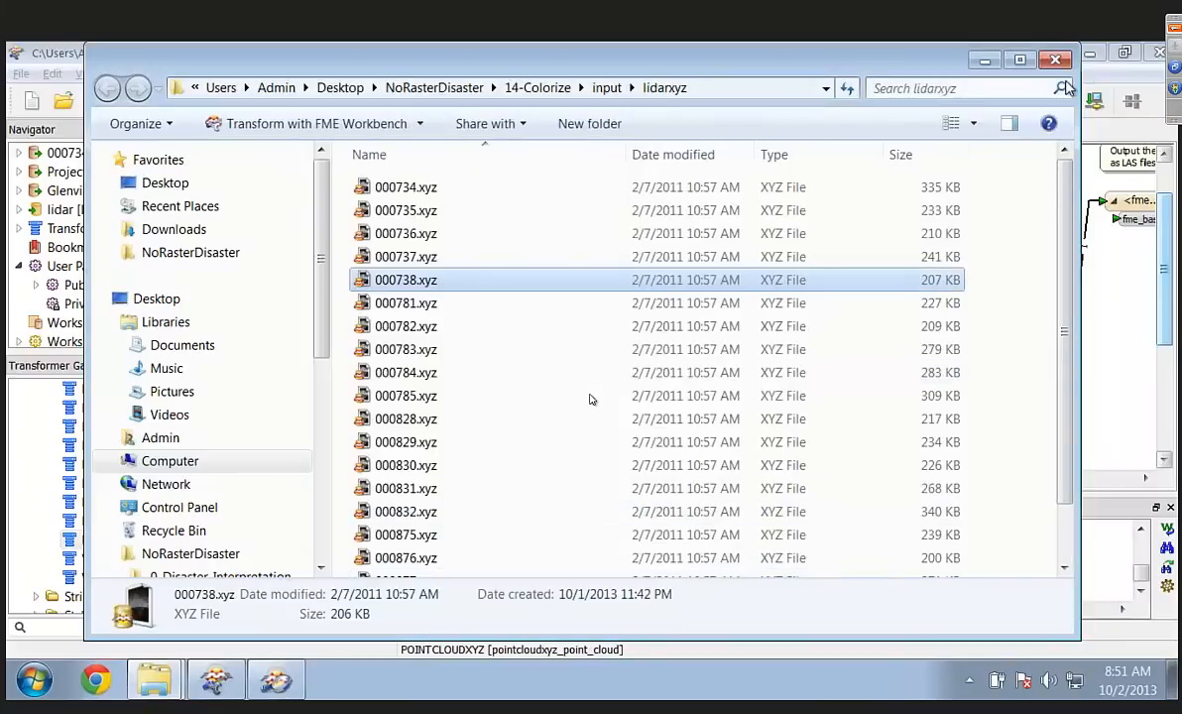
pyautogui.click(1057, 62)
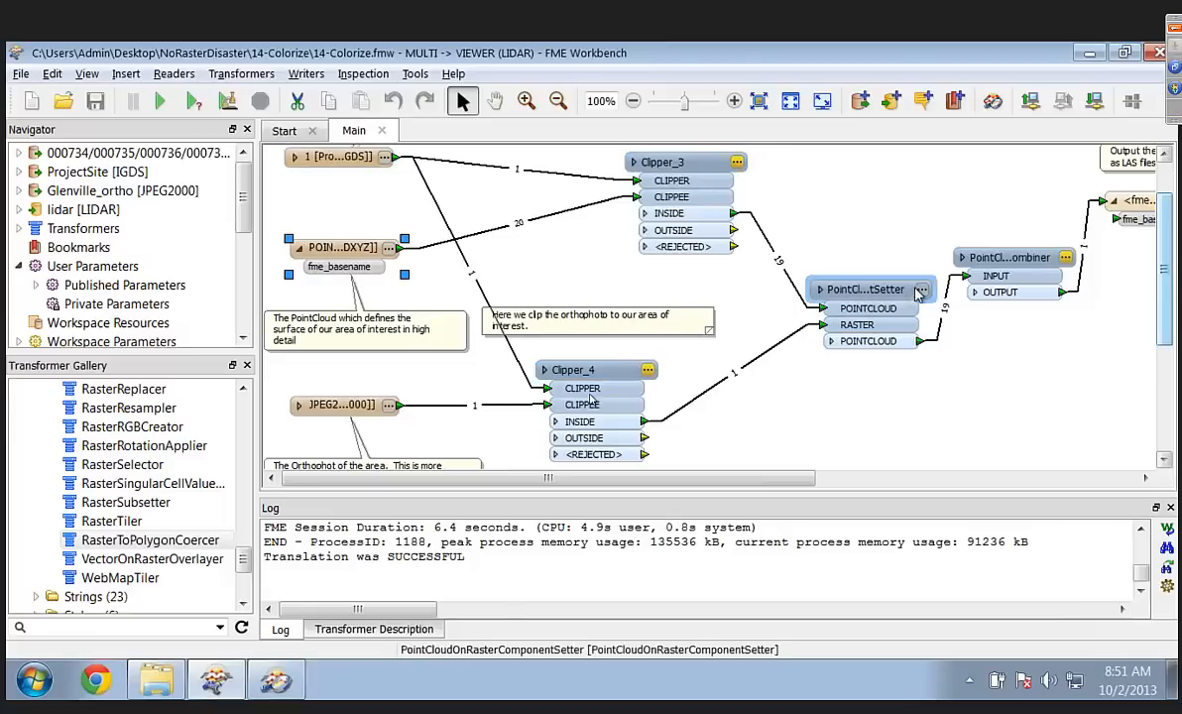
# Step: Review the PointCloudOnRasterComponentSetter parameters, including the components to set and interpolation type, and close them without changes
pyautogui.doubleClick(863, 294)
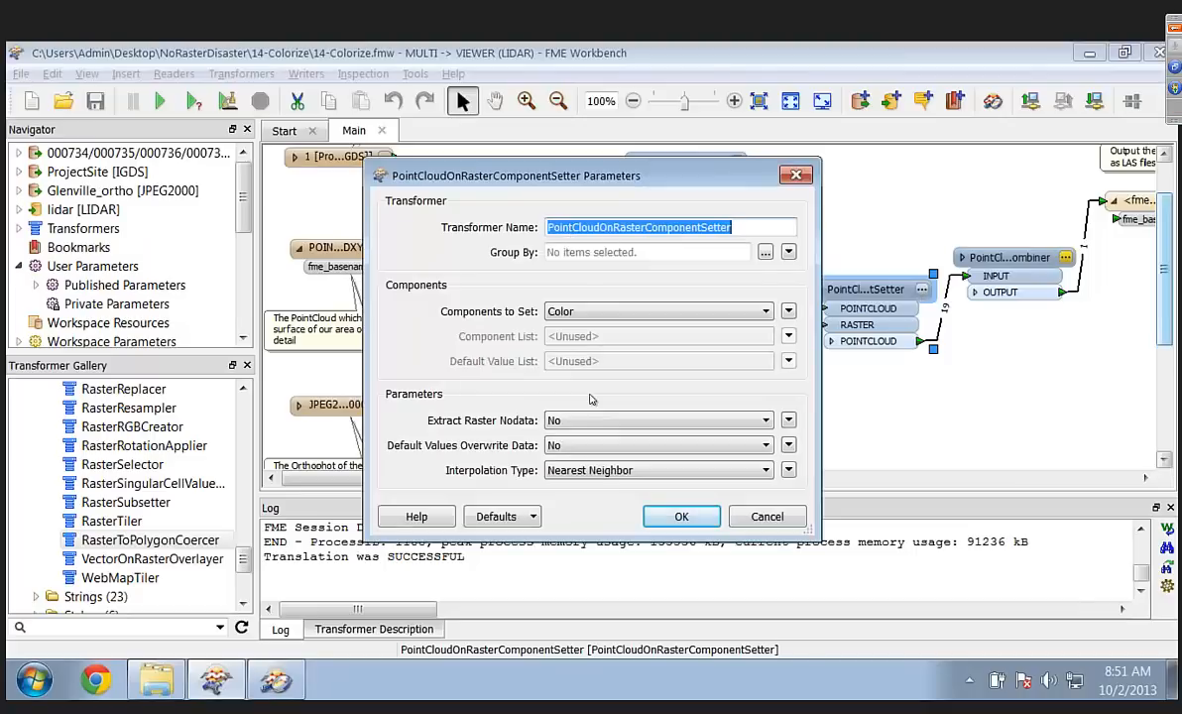
pyautogui.click(546, 223)
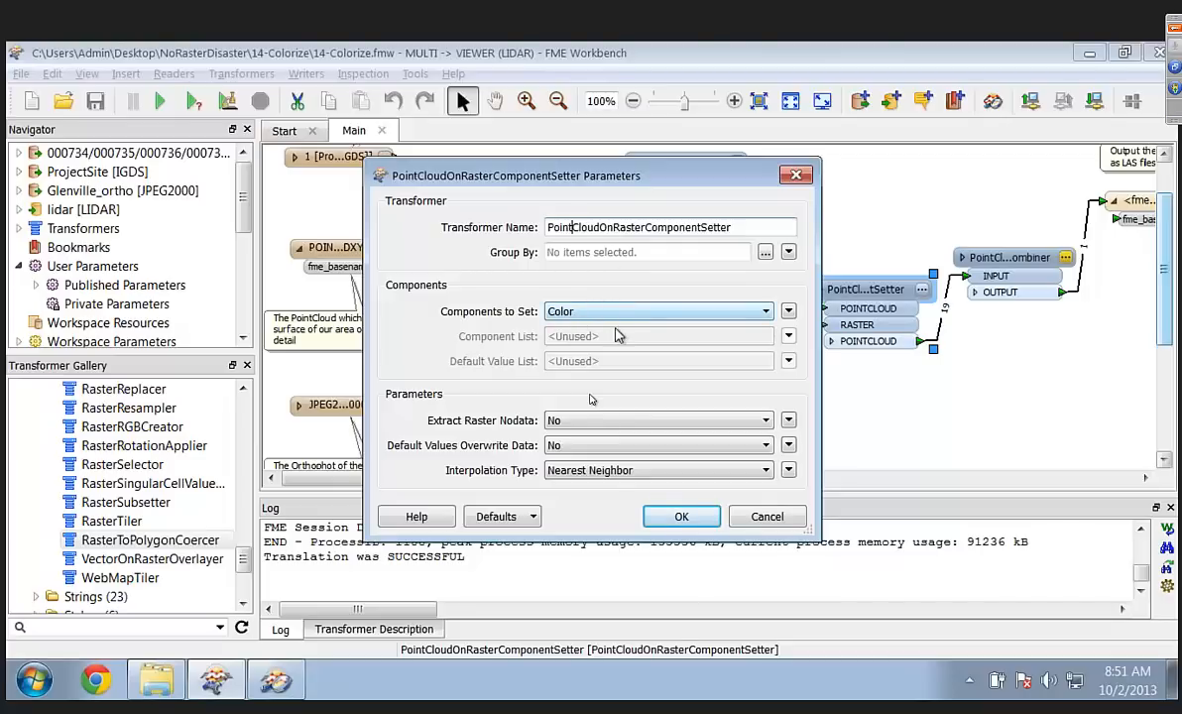
pyautogui.click(775, 516)
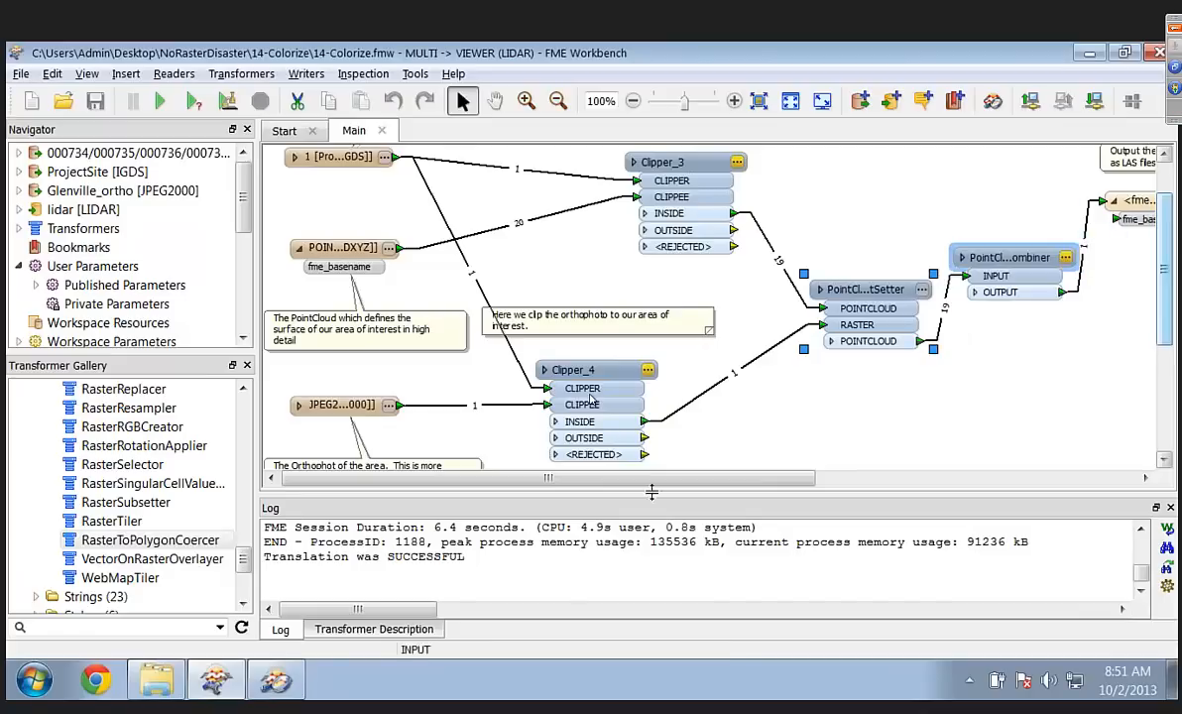
# Step: Switch to FME Data Inspector and examine the colorized point cloud in View 8 in 3D from an oblique angle
pyautogui.click(278, 682)
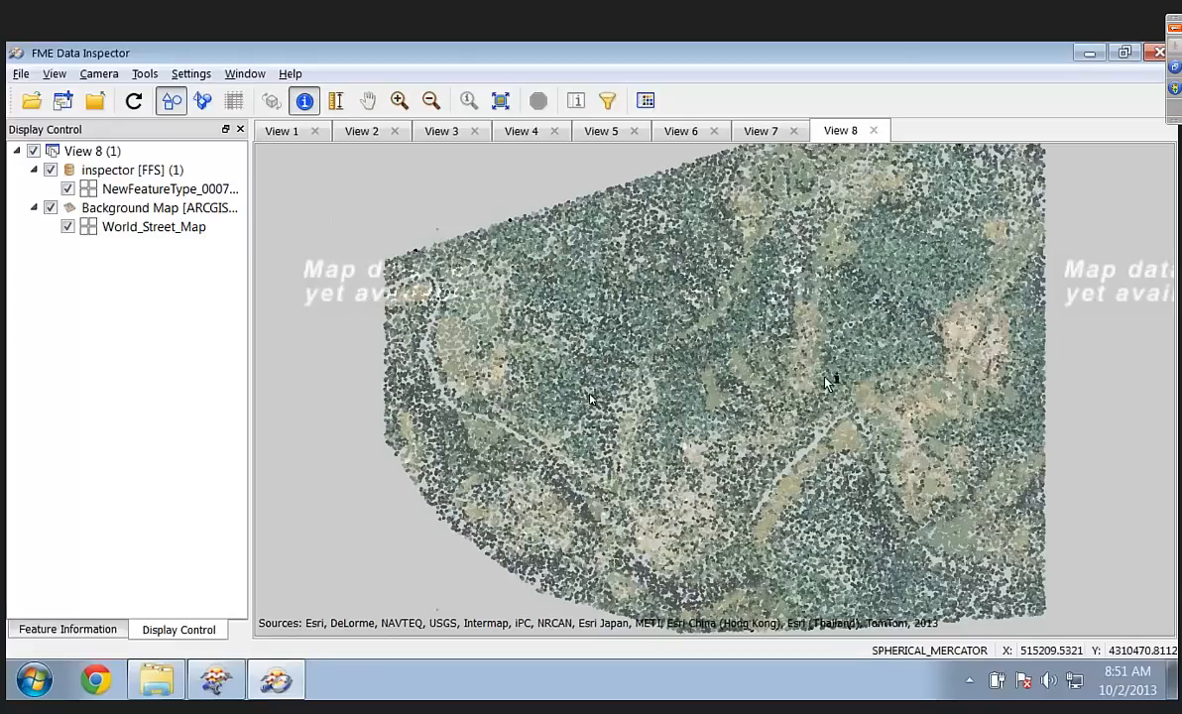
pyautogui.click(202, 104)
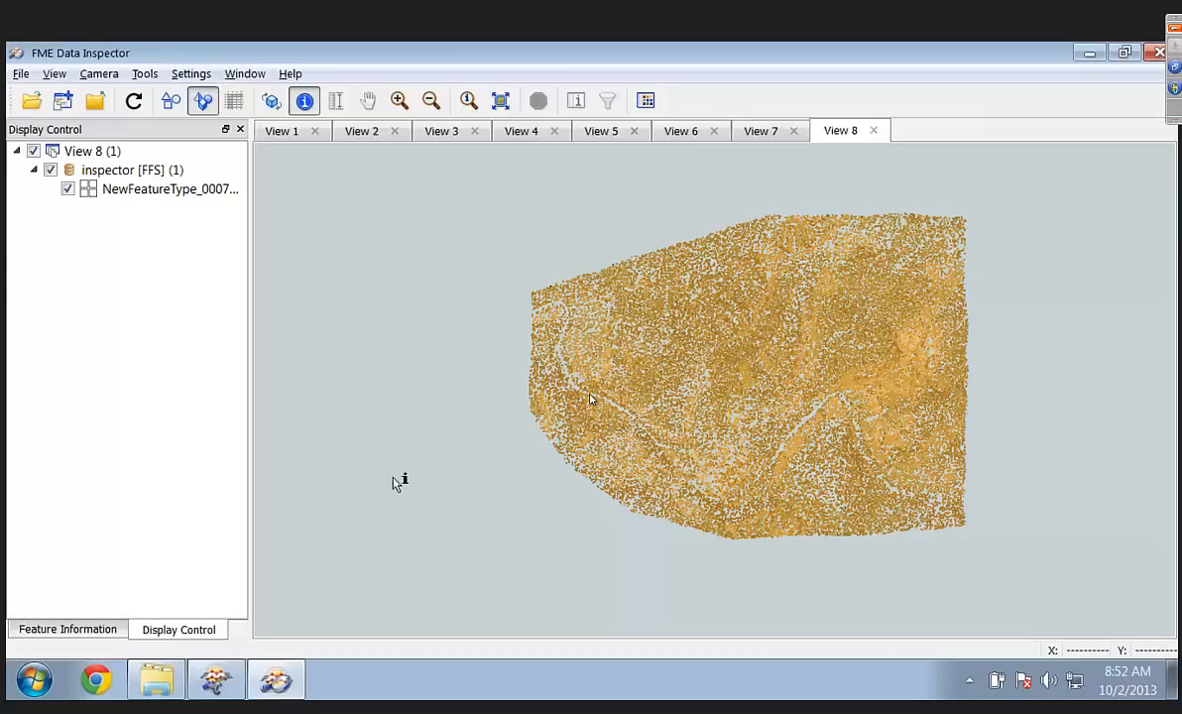
pyautogui.click(272, 100)
pyautogui.moveTo(493, 470); pyautogui.dragTo(751, 449)
pyautogui.scroll(5, 751, 449)
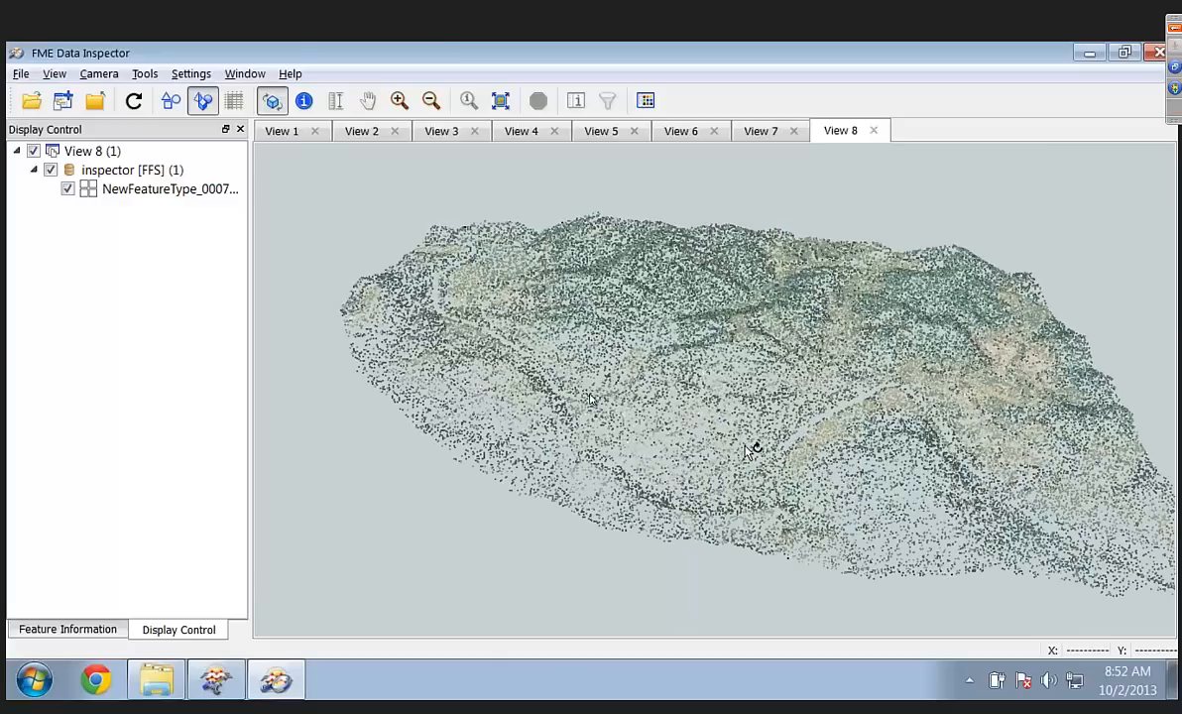
pyautogui.moveTo(739, 461); pyautogui.dragTo(734, 480)
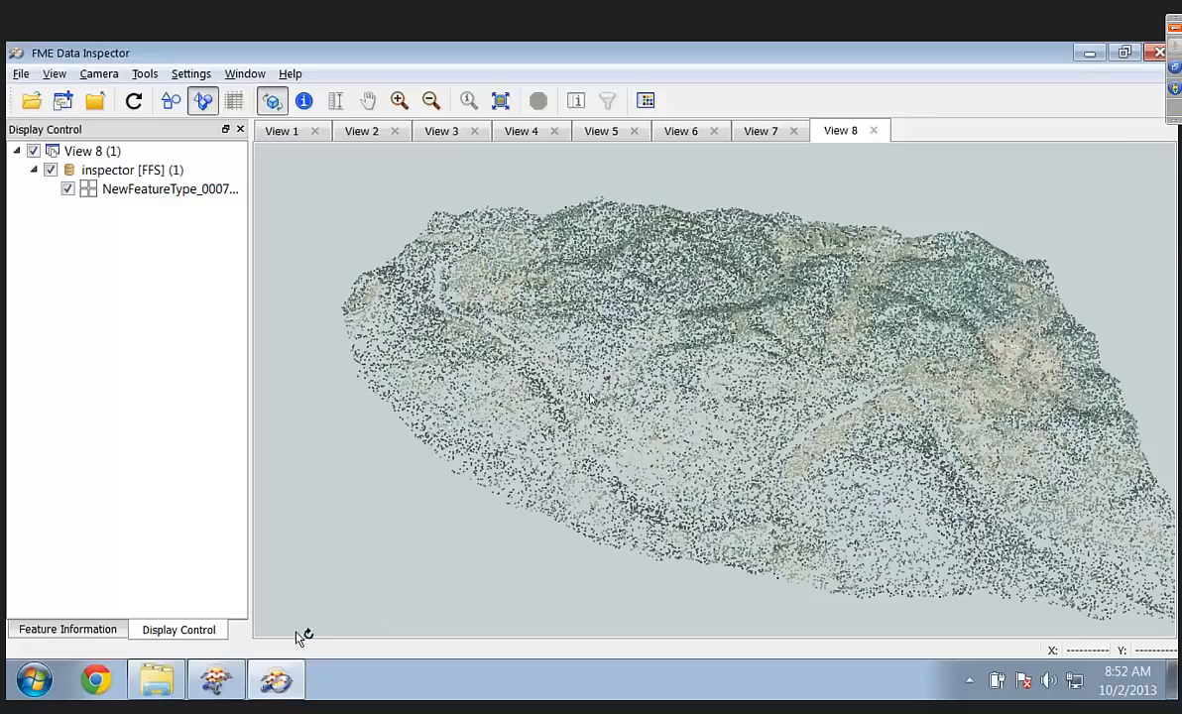
pyautogui.click(165, 684)
pyautogui.click(166, 683)
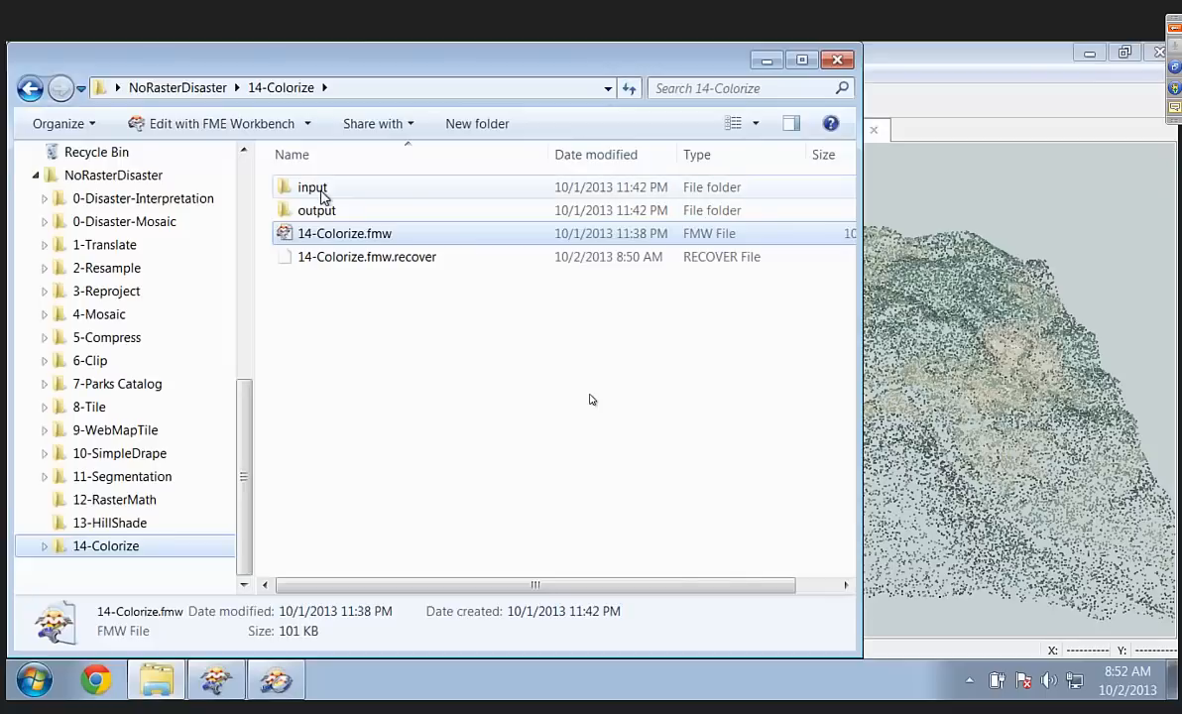
pyautogui.click(316, 188)
pyautogui.rightClick(322, 197)
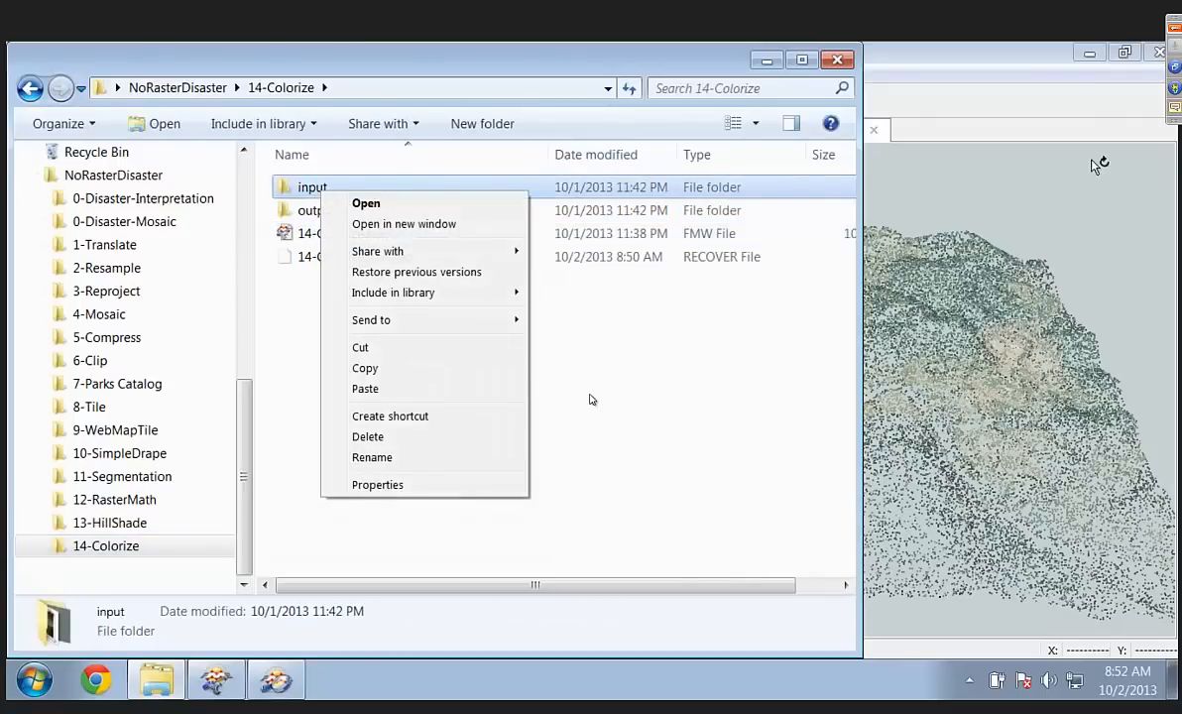
pyautogui.click(1093, 159)
# Step: Switch to FME Workbench and send the POINTCLOUDXYZ source feature type for inspection in FME Data Inspector
pyautogui.click(220, 679)
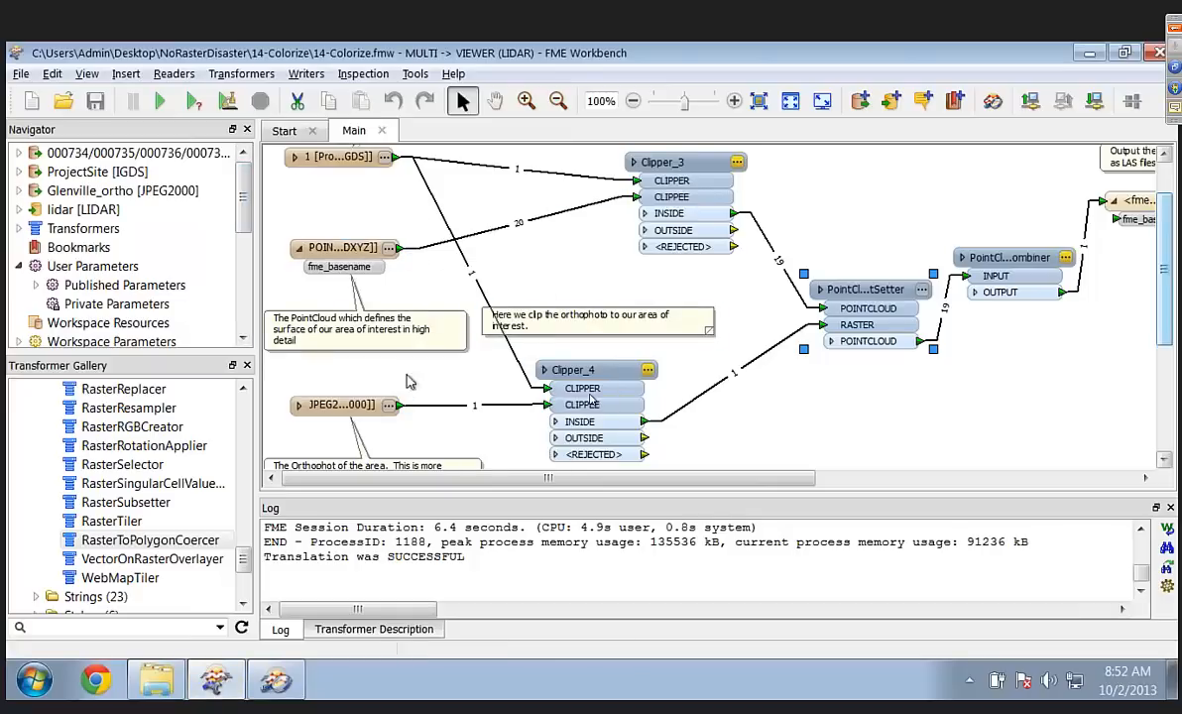
pyautogui.click(345, 252)
pyautogui.rightClick(346, 258)
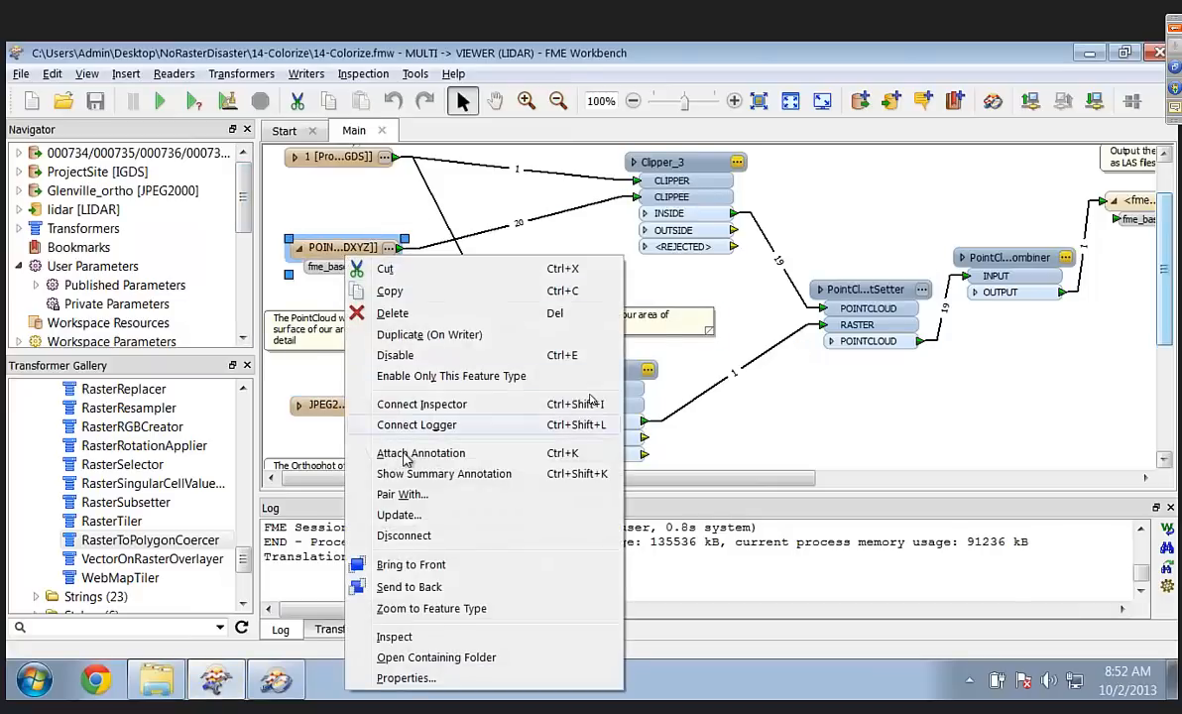
pyautogui.click(407, 638)
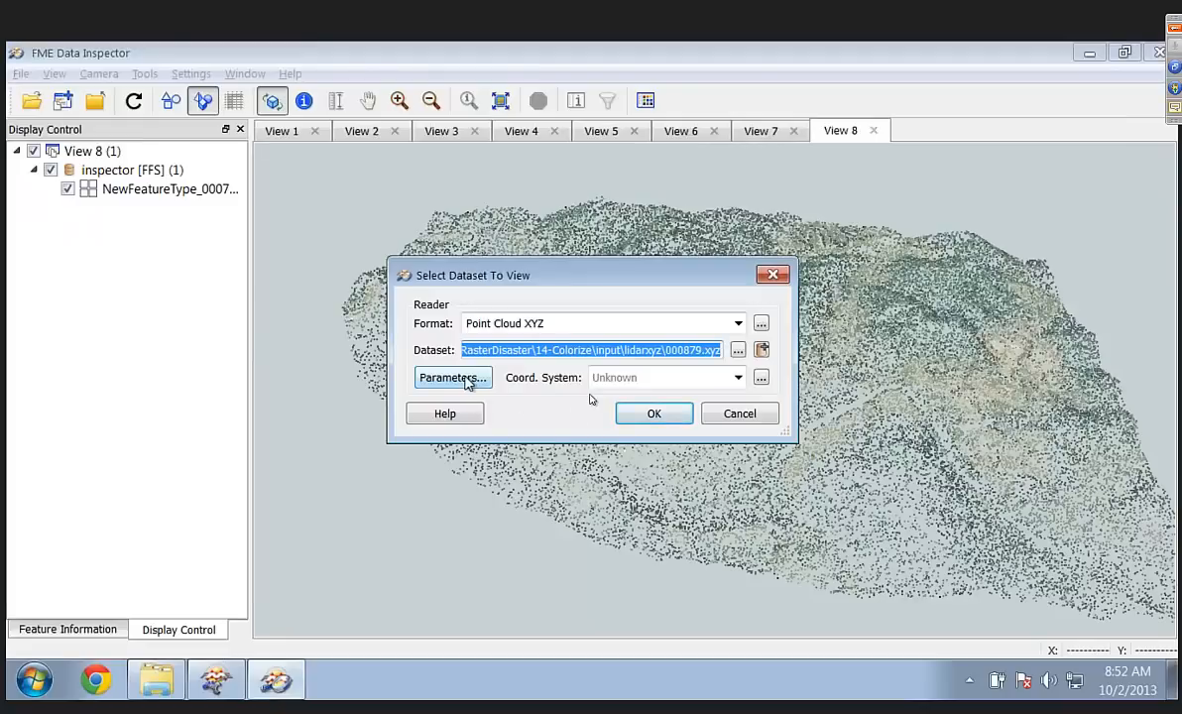
# Step: Set the Point Cloud XYZ reader parameters to use the file's field names and map columns X, Y and Z to the matching coordinates
pyautogui.click(468, 381)
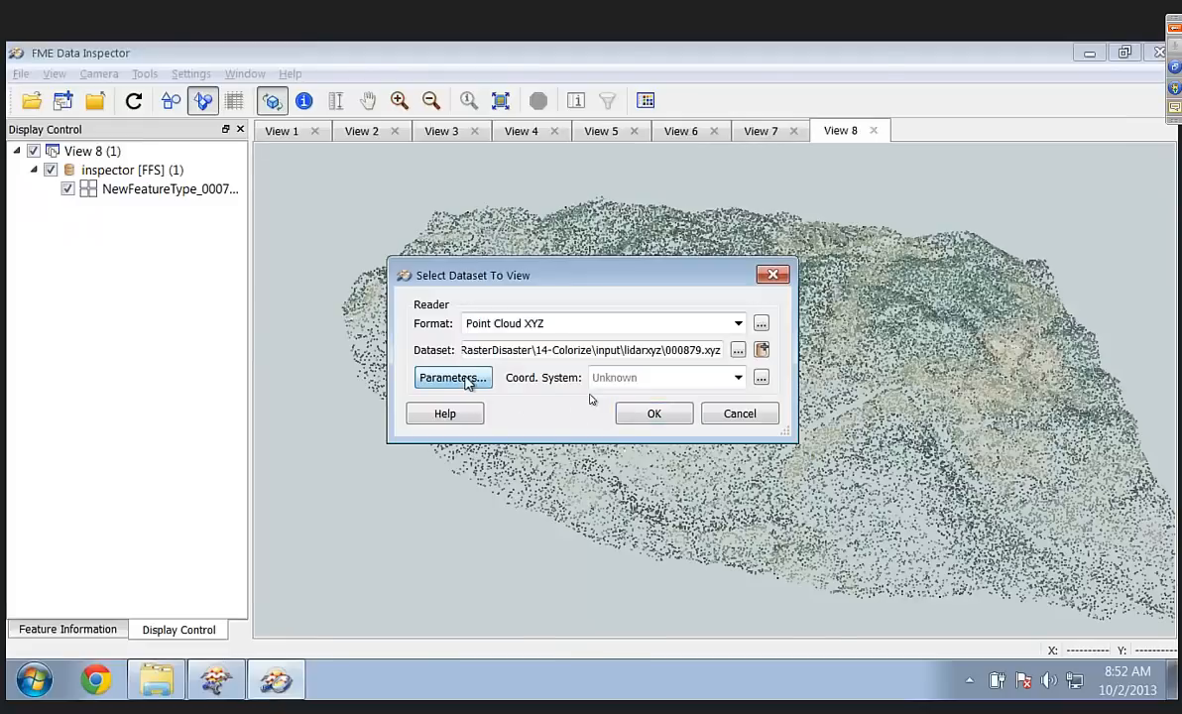
pyautogui.click(331, 170)
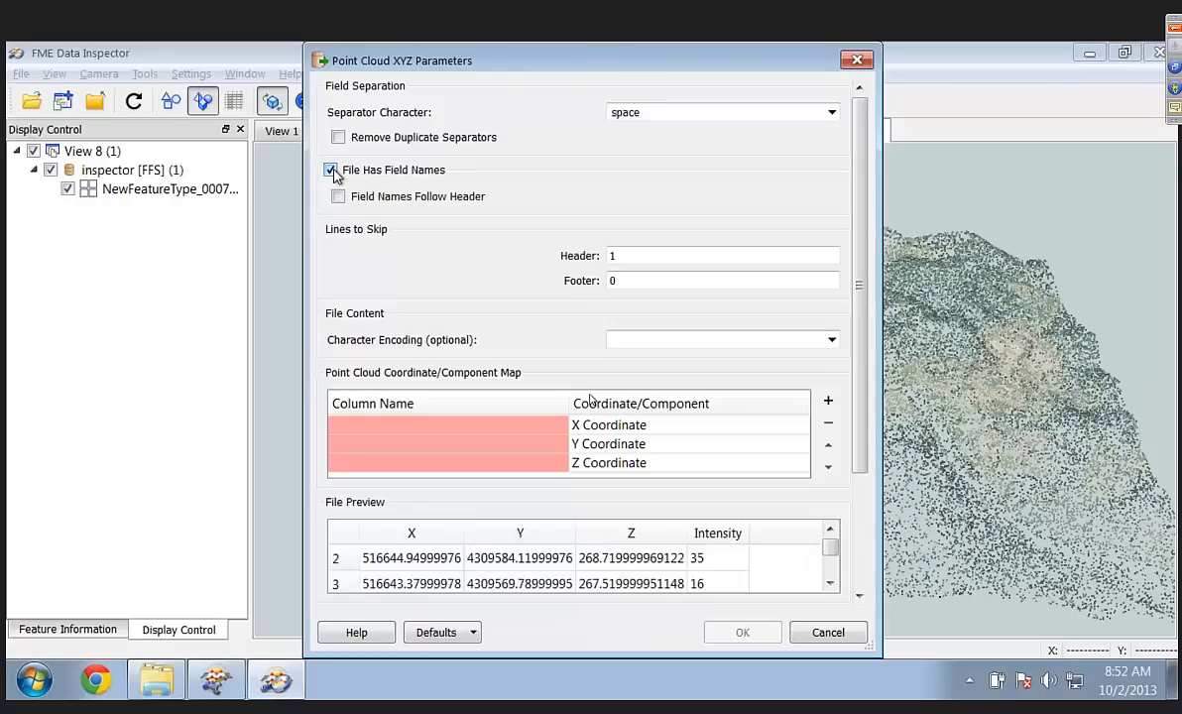
pyautogui.click(547, 426)
pyautogui.click(545, 429)
pyautogui.click(531, 448)
pyautogui.click(531, 446)
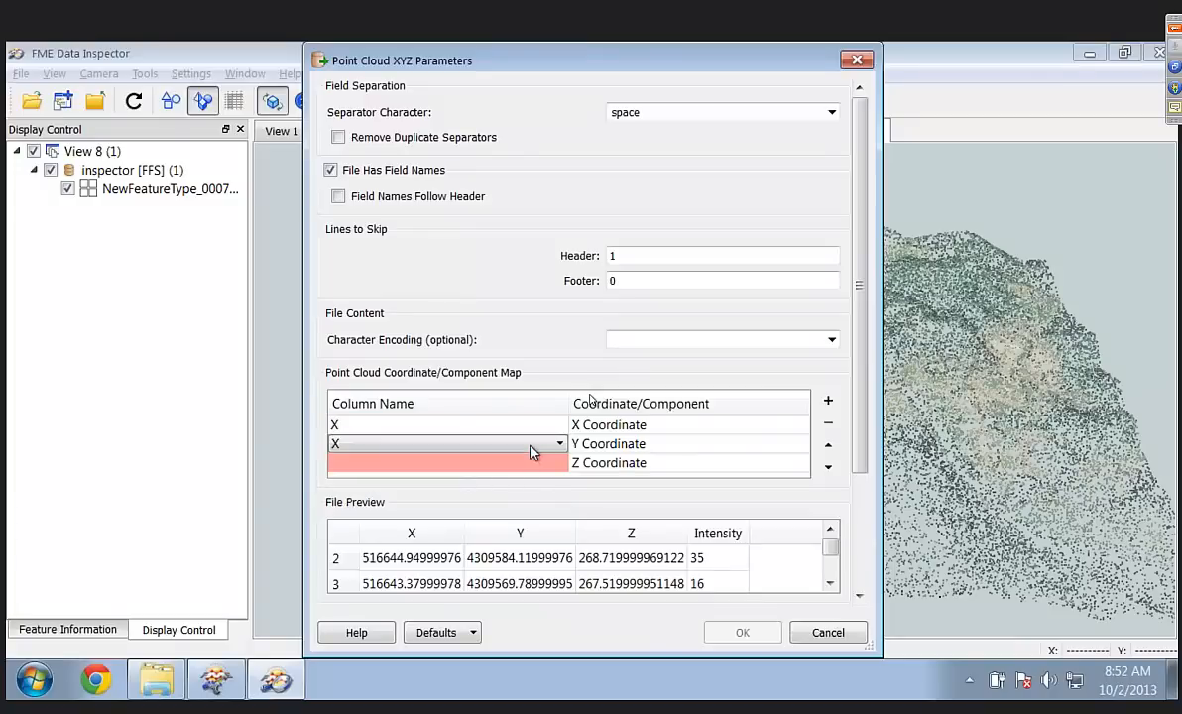
pyautogui.click(531, 451)
pyautogui.click(525, 480)
pyautogui.click(515, 470)
pyautogui.click(514, 470)
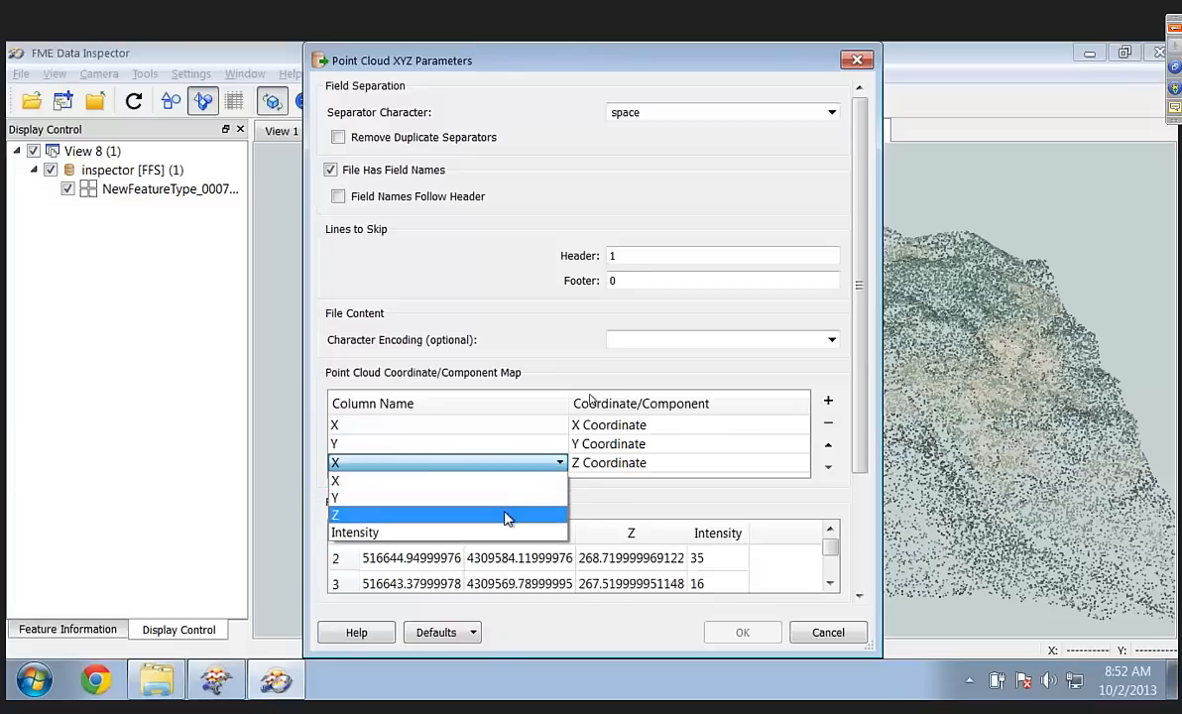
pyautogui.click(505, 515)
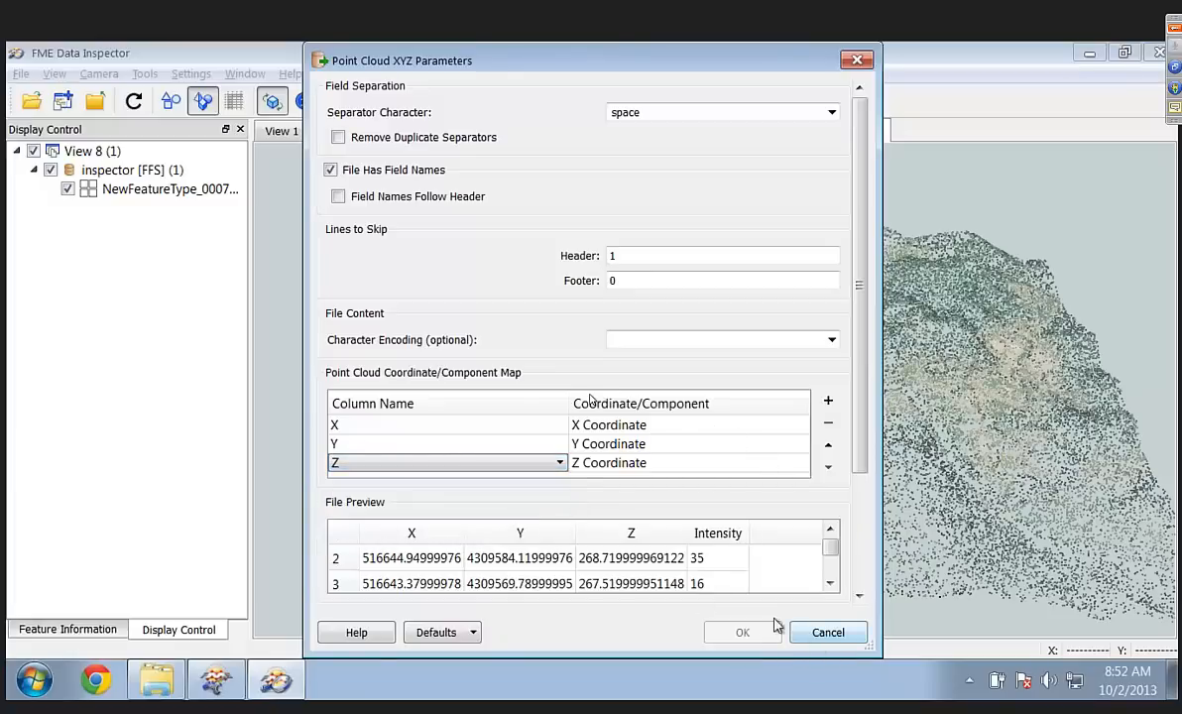
pyautogui.click(674, 425)
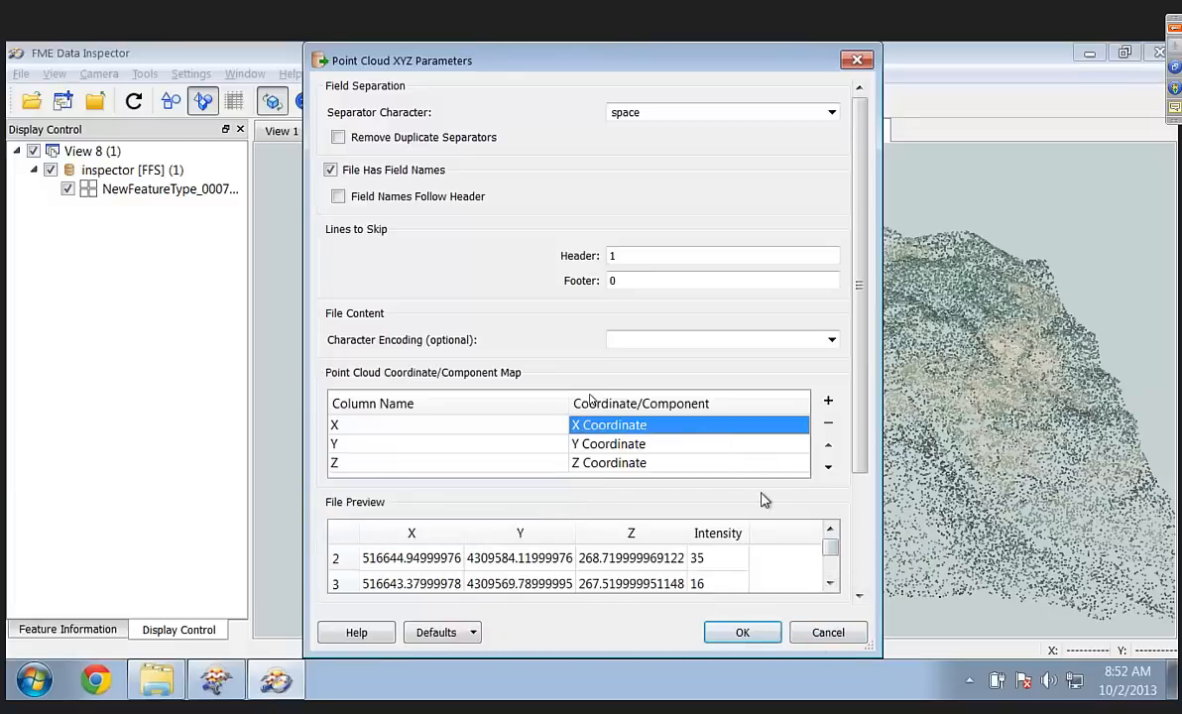
pyautogui.click(746, 634)
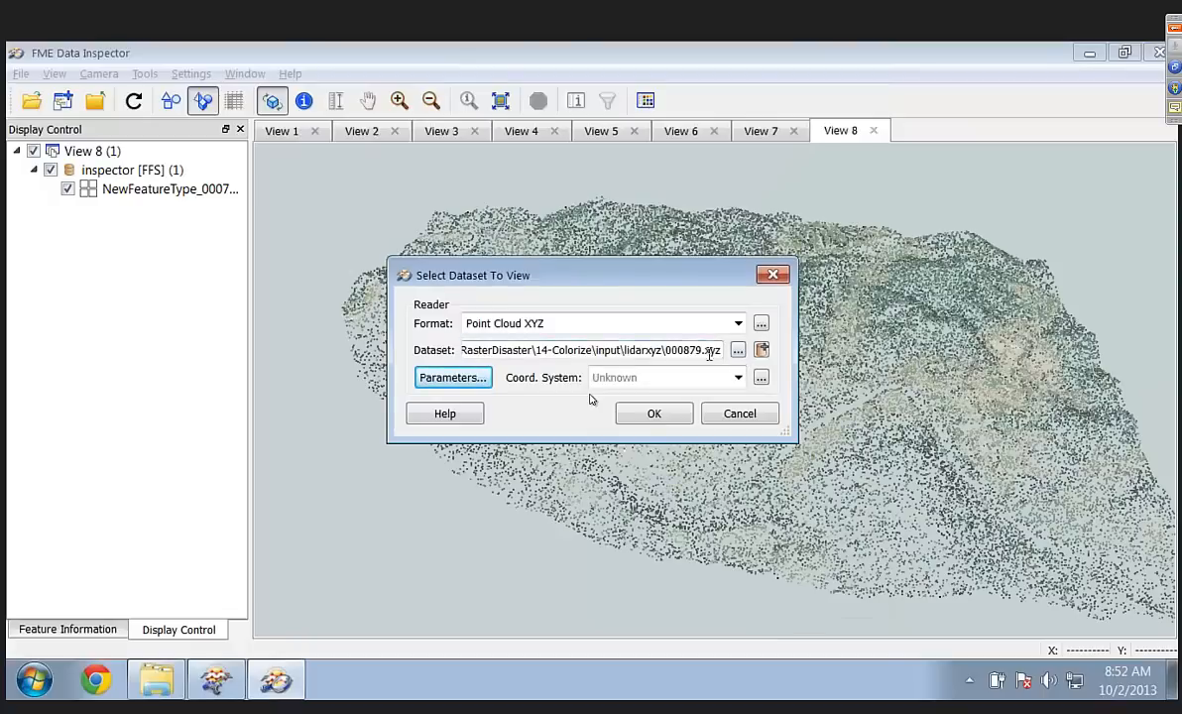
# Step: Change the dataset file name to the wildcard *.xyz in the lidarxyz folder and load all matching files for viewing
pyautogui.click(710, 354)
pyautogui.click(701, 350)
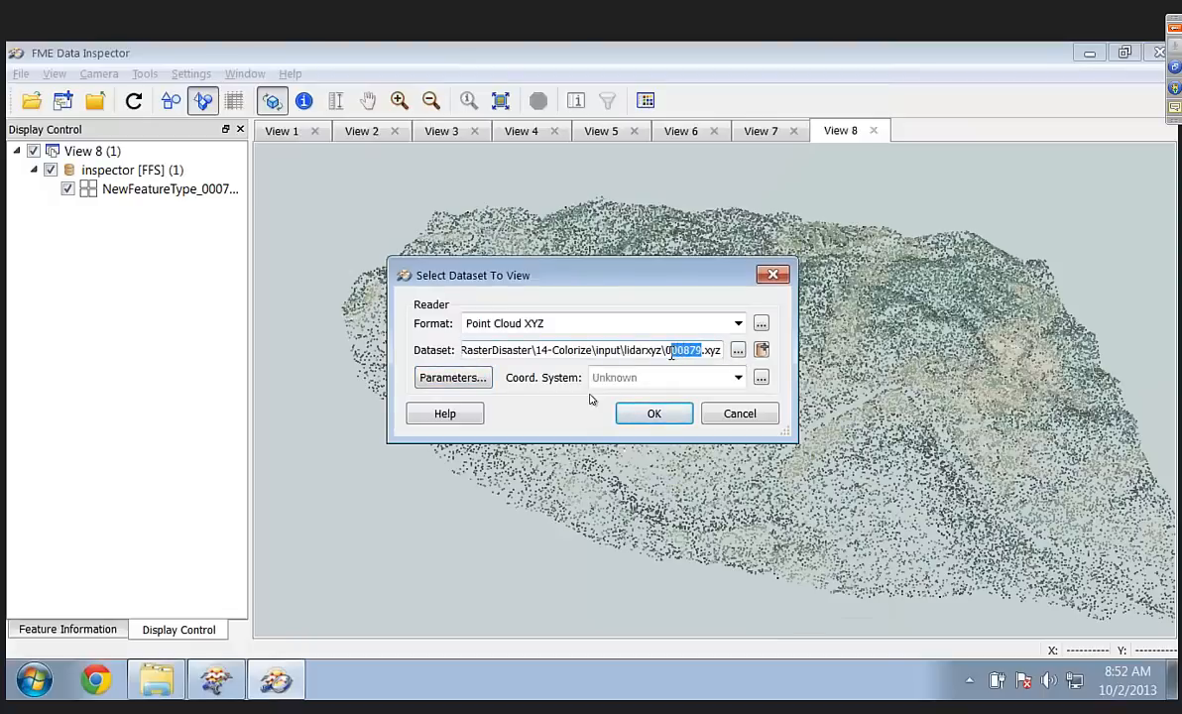
pyautogui.write('*')
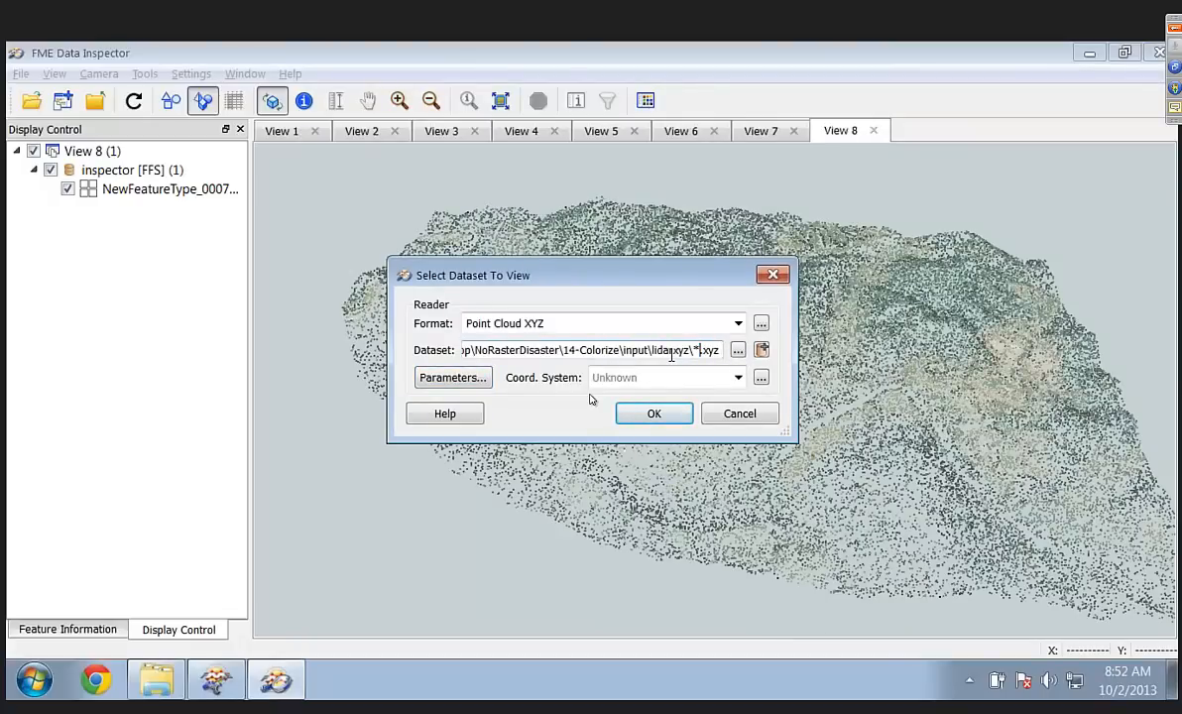
pyautogui.press('Return')
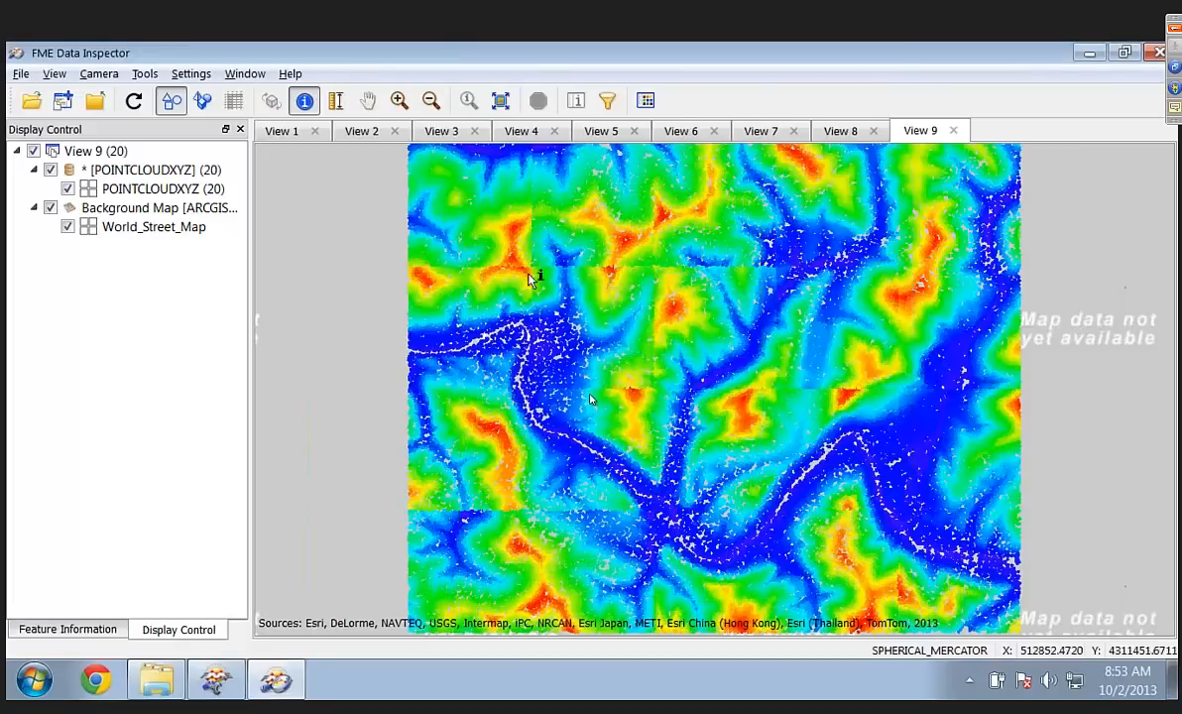
# Step: Examine the source point cloud in View 9 in 3D from a tilted angle, then display View 8 for comparison
pyautogui.click(203, 100)
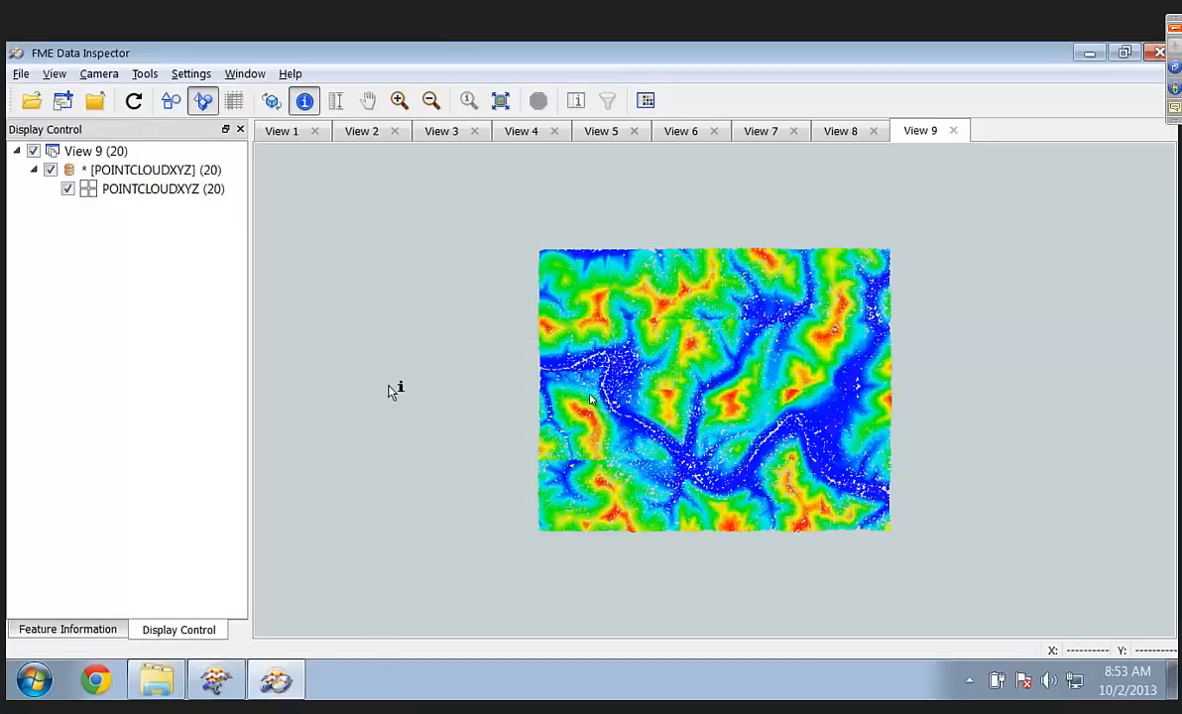
pyautogui.click(270, 100)
pyautogui.moveTo(528, 534); pyautogui.dragTo(869, 183)
pyautogui.click(844, 133)
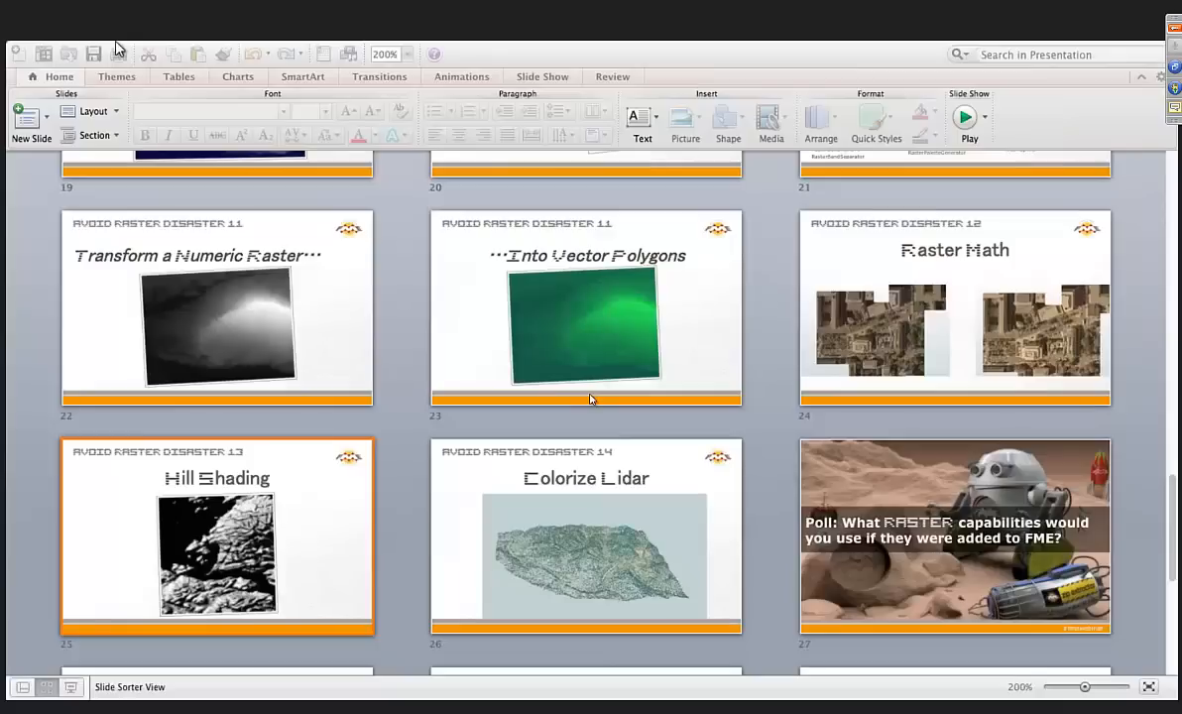
# Step: Switch to the PowerPoint presentation and select the Colorize Lidar slide
pyautogui.hotkey('ctrl', 'Right')
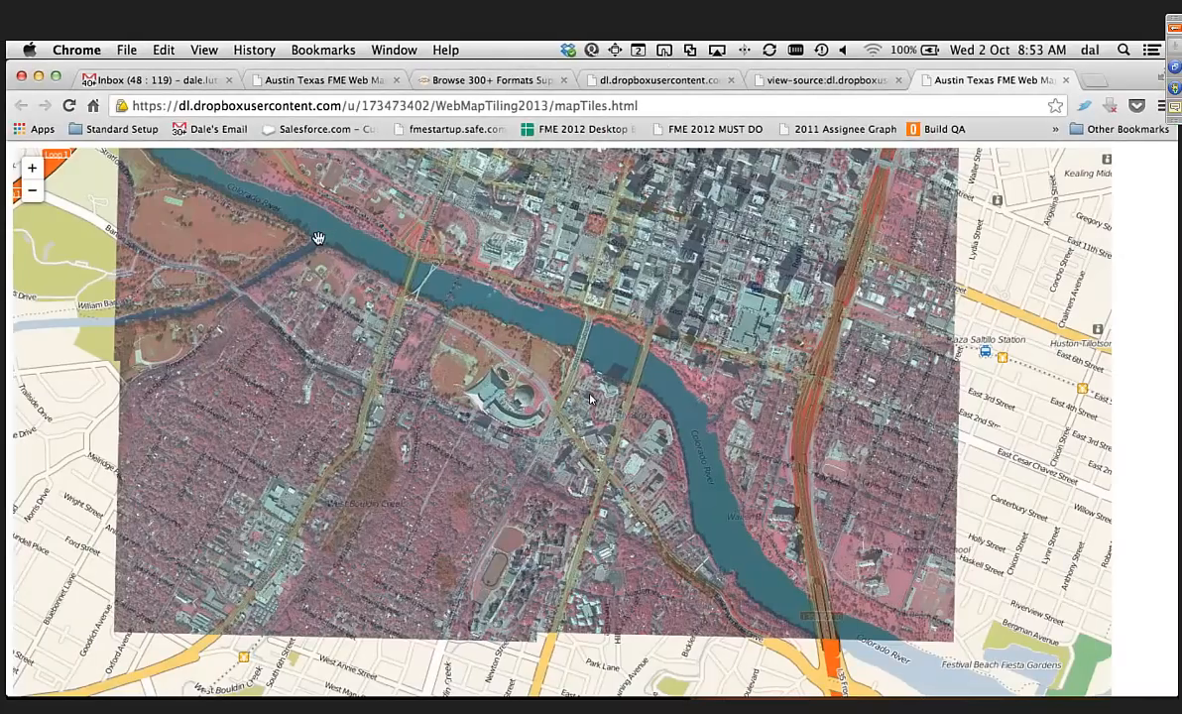
pyautogui.hotkey('ctrl', 'Left')
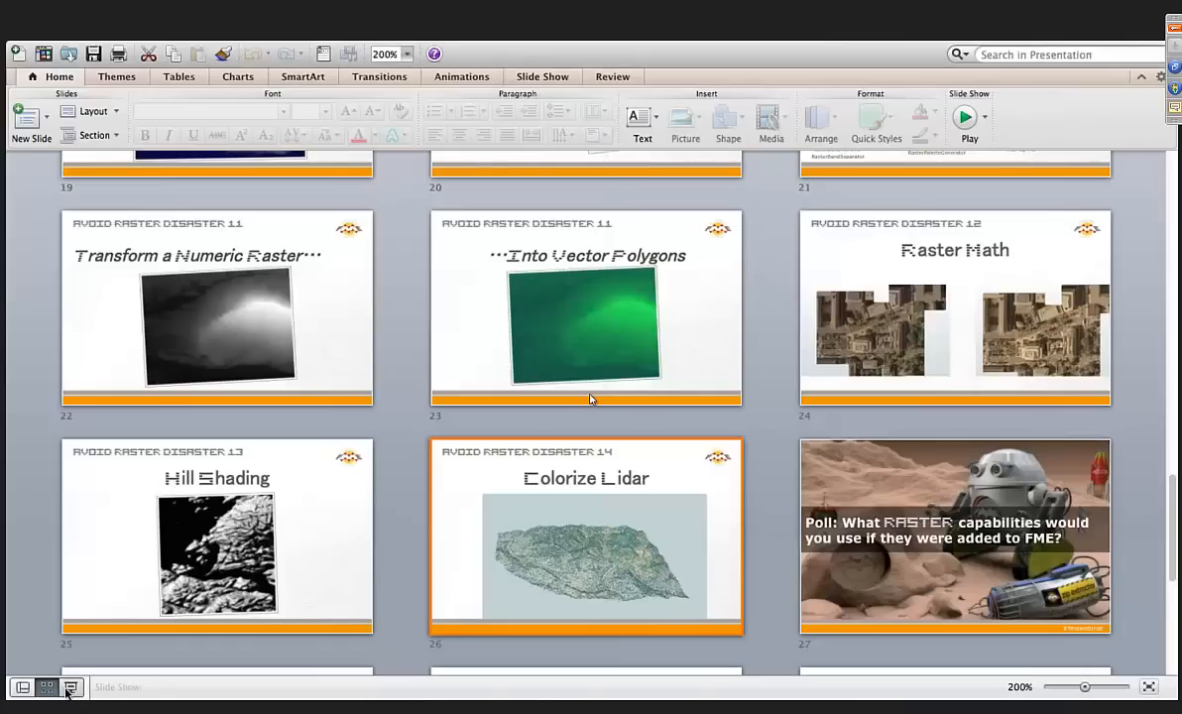